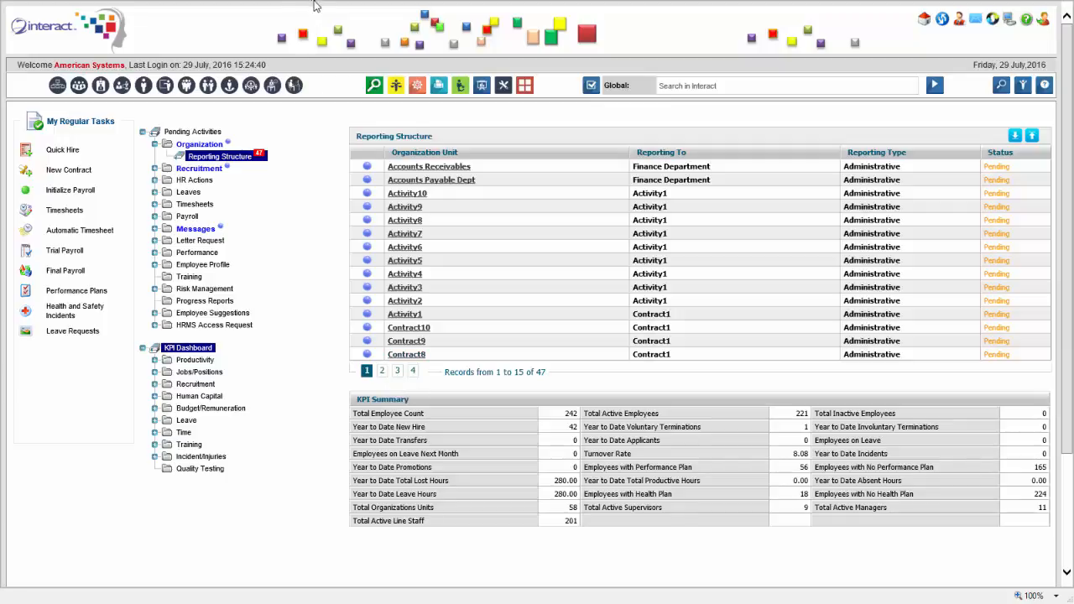
Open the Human Capital New Hire report and display it as a pie chart
mouse_move(330, 4)
left_click(154, 397)
left_click(204, 431)
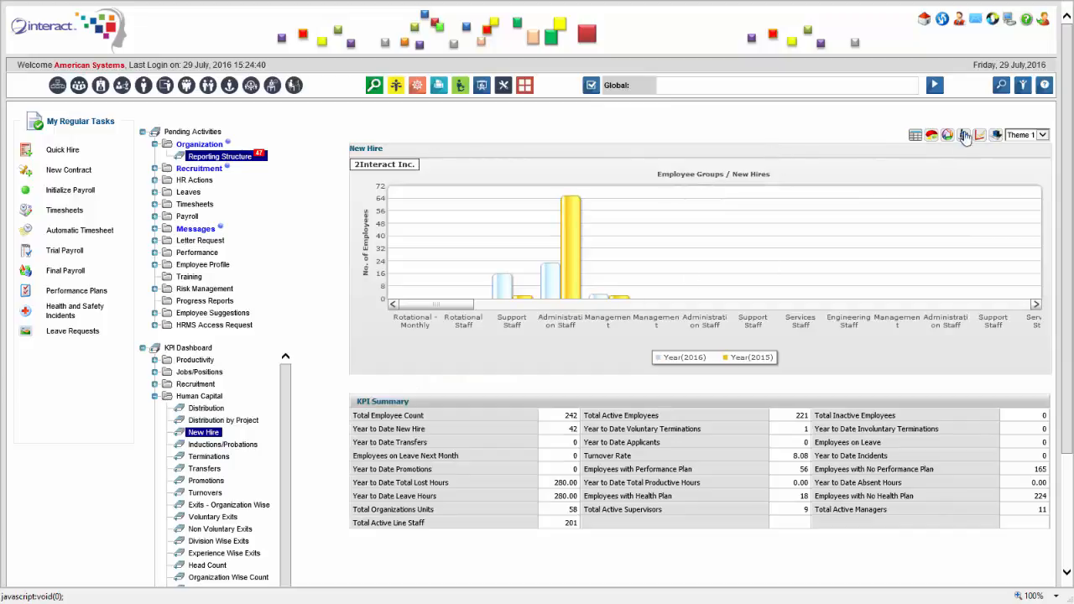
left_click(932, 136)
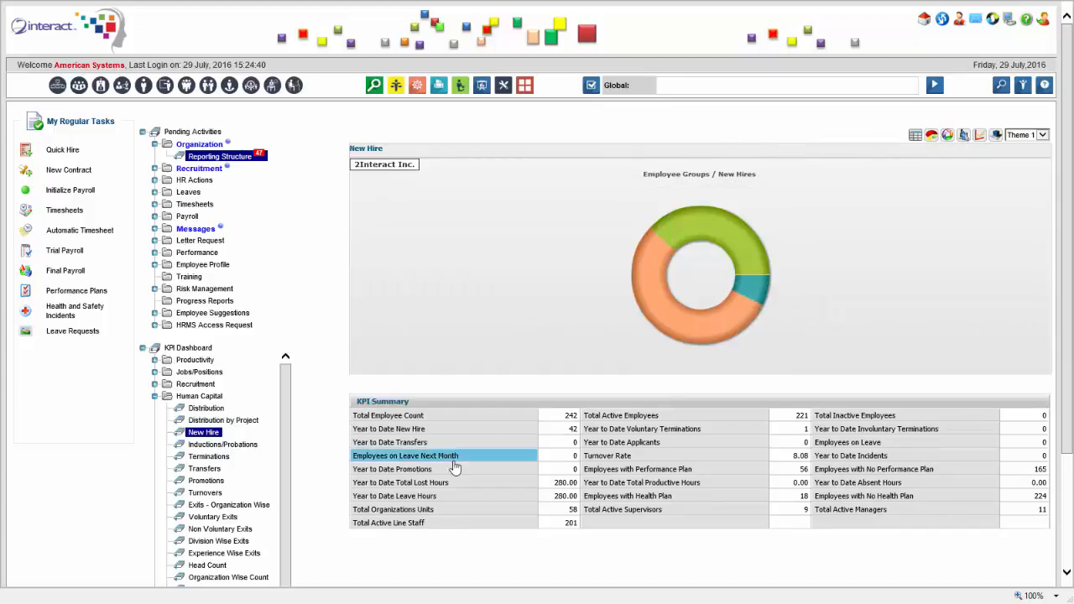
Preview the yearly employee count as a pie with 2015 and 2014 slices pulled out, then open Organization Units
left_click(428, 418)
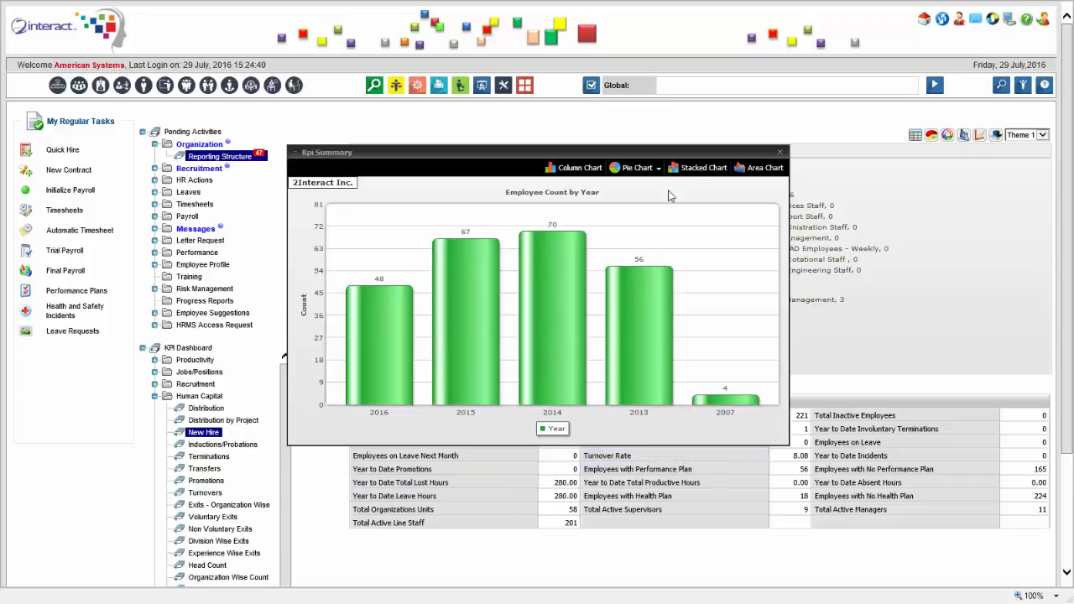
left_click(635, 167)
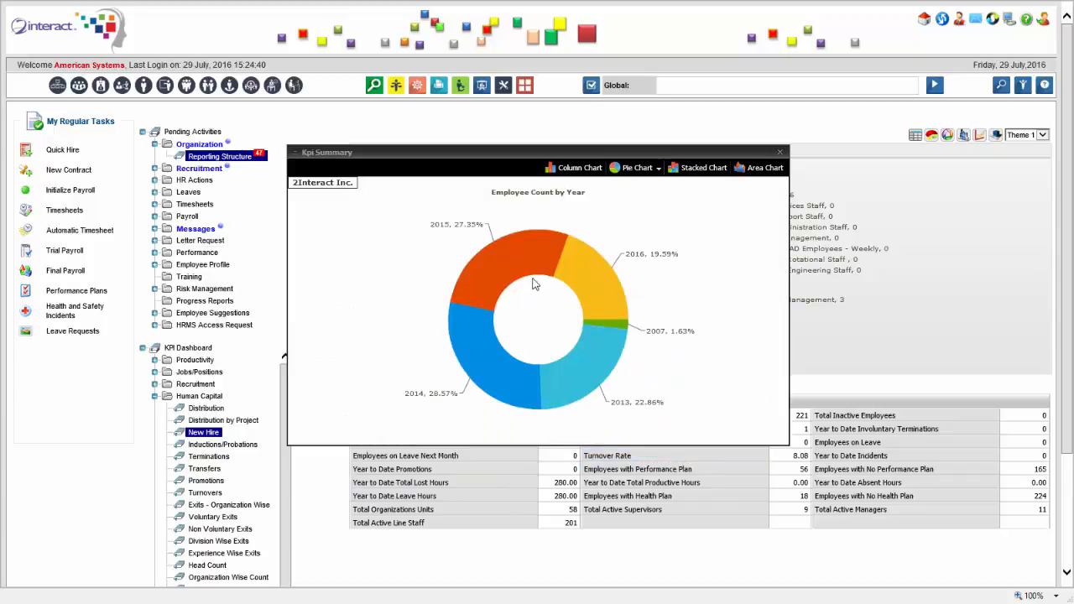
left_click(529, 276)
left_click(486, 351)
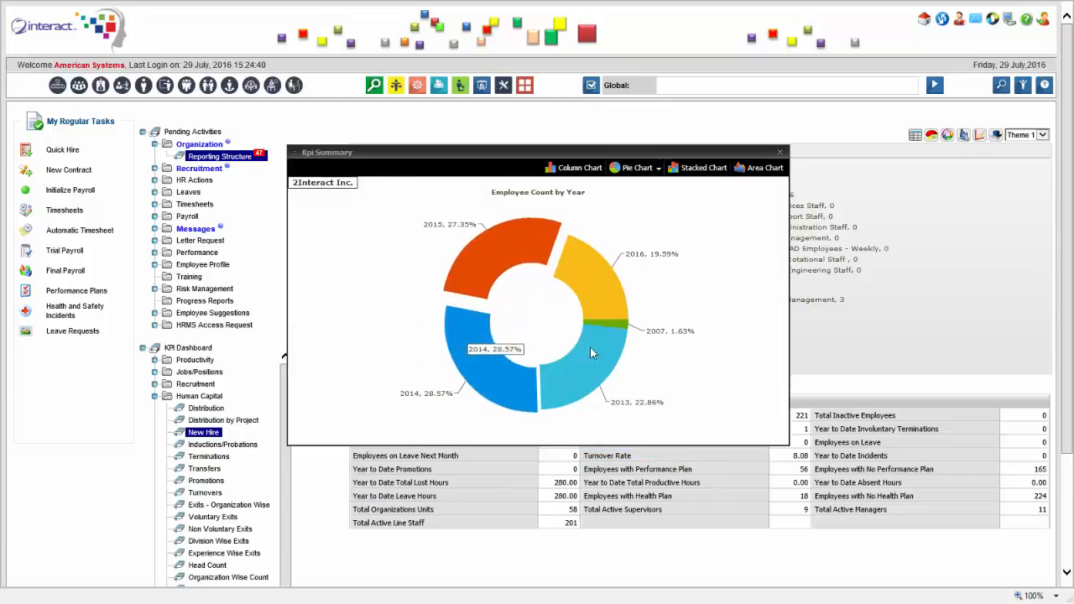
left_click(779, 152)
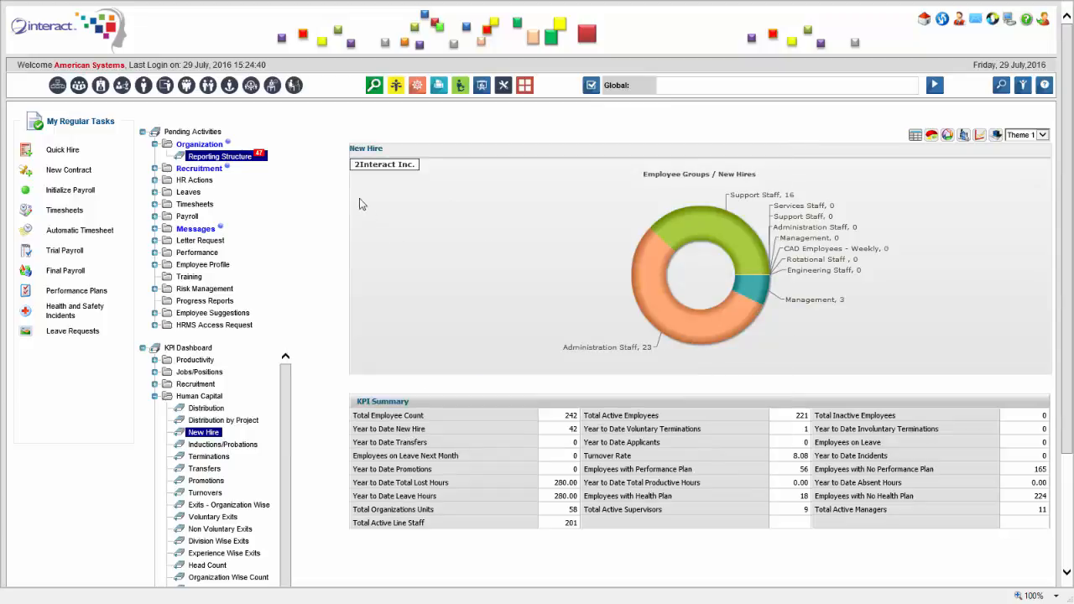
left_click(57, 87)
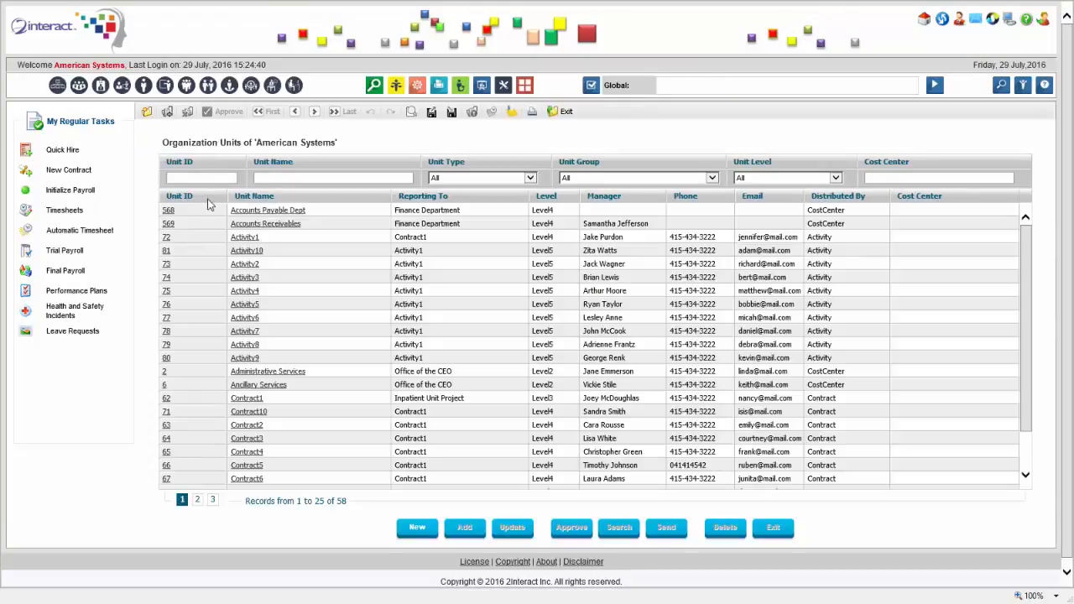
Sort the American Systems organization units list by the Unit ID column
left_click(212, 195)
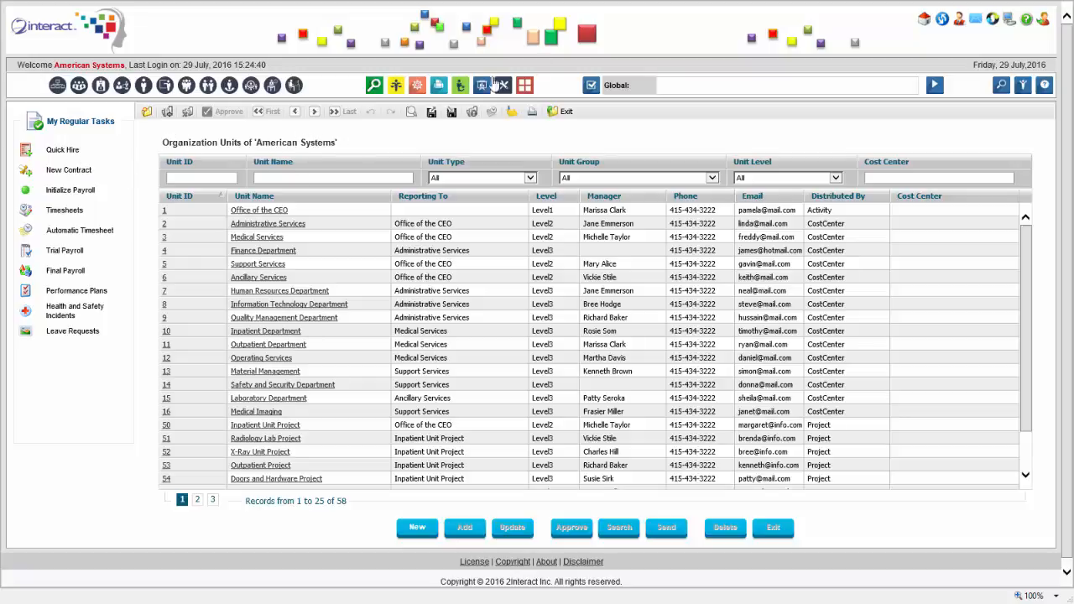
Search globally for 'performance plan' and go to Talent Management: Employee Performance Plan
left_click(684, 87)
type("performance plan")
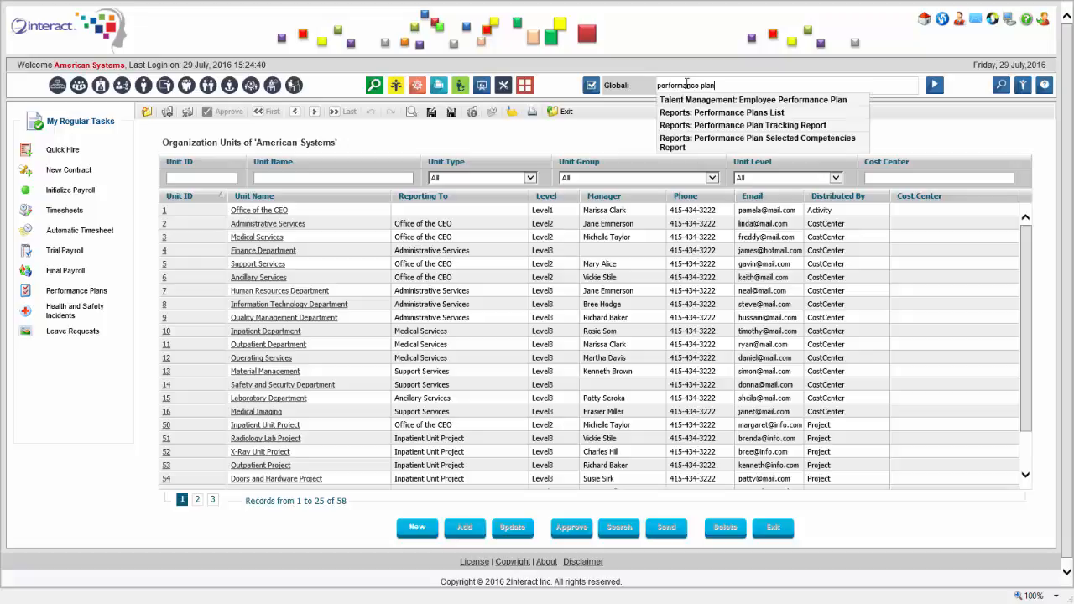
left_click(743, 100)
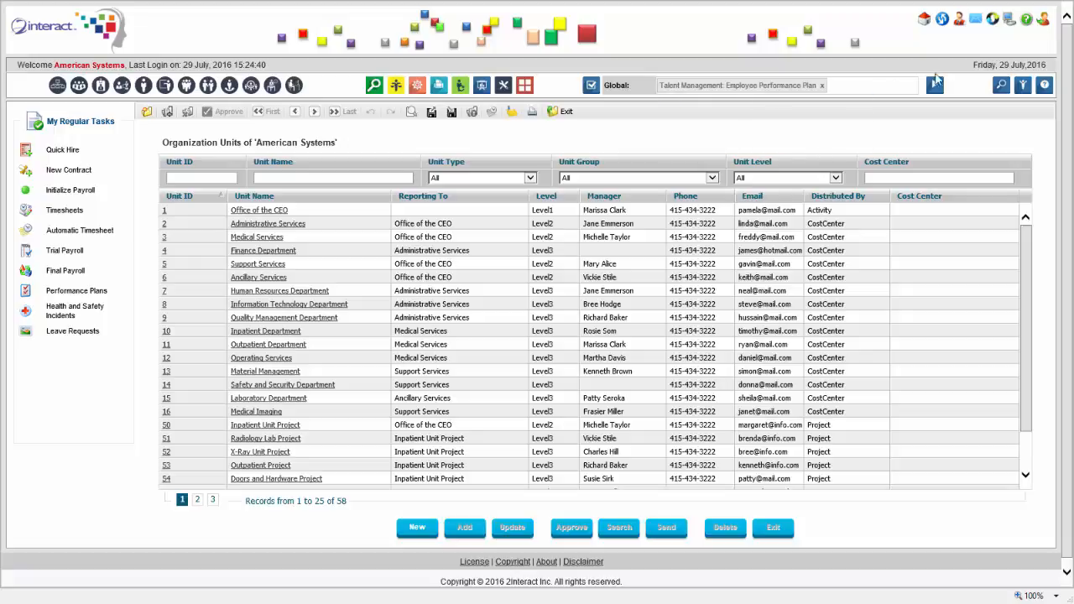
left_click(935, 85)
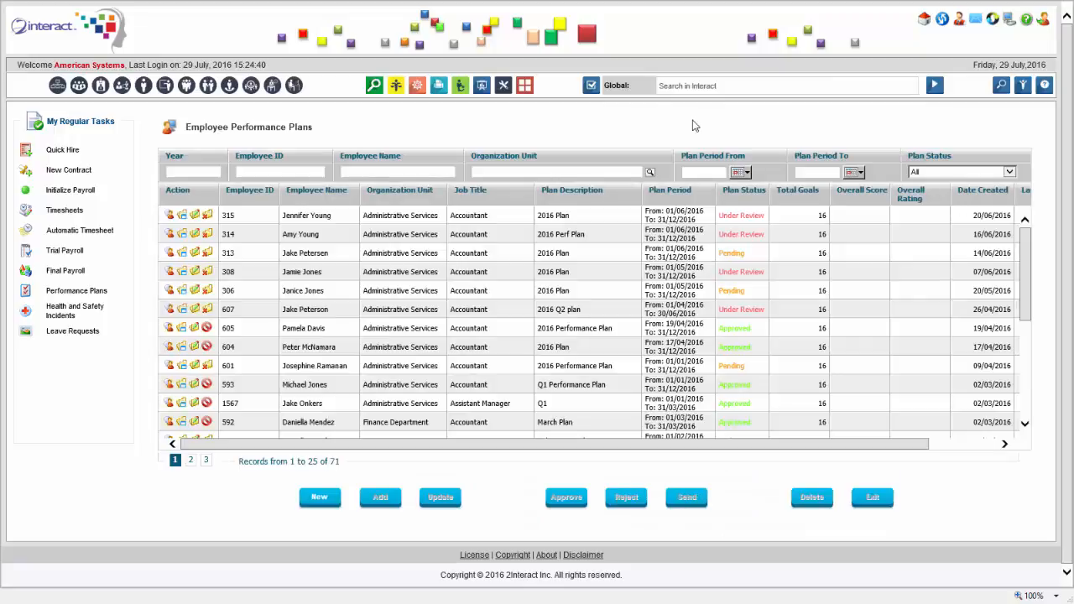
left_click_drag(1026, 241, 1031, 162)
Search globally for 'training course' and open Policy: Talent Management Training Courses
left_click(687, 87)
type("training cour")
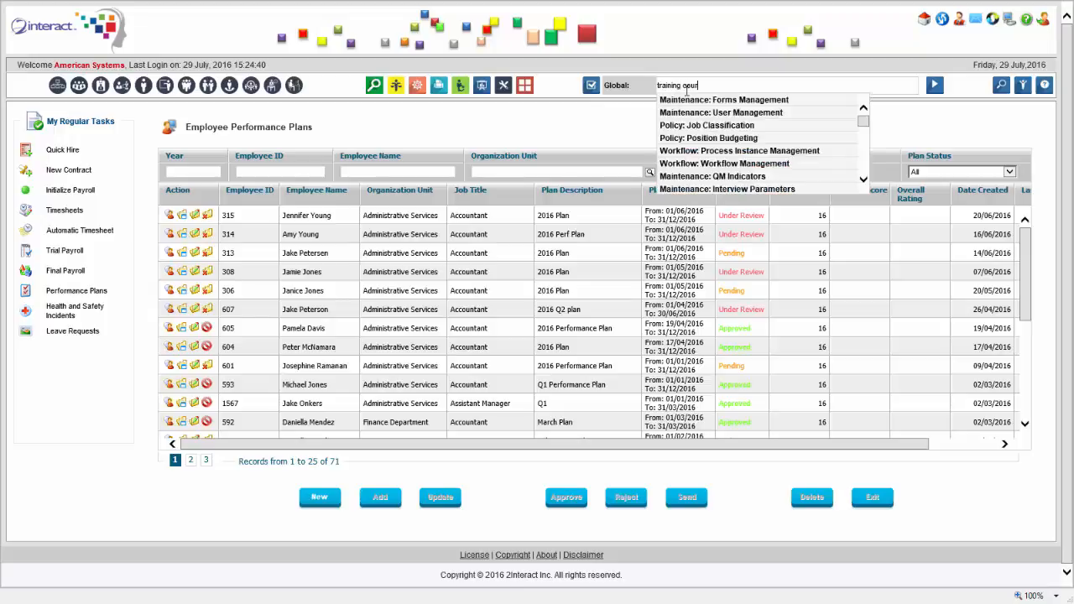
type("se")
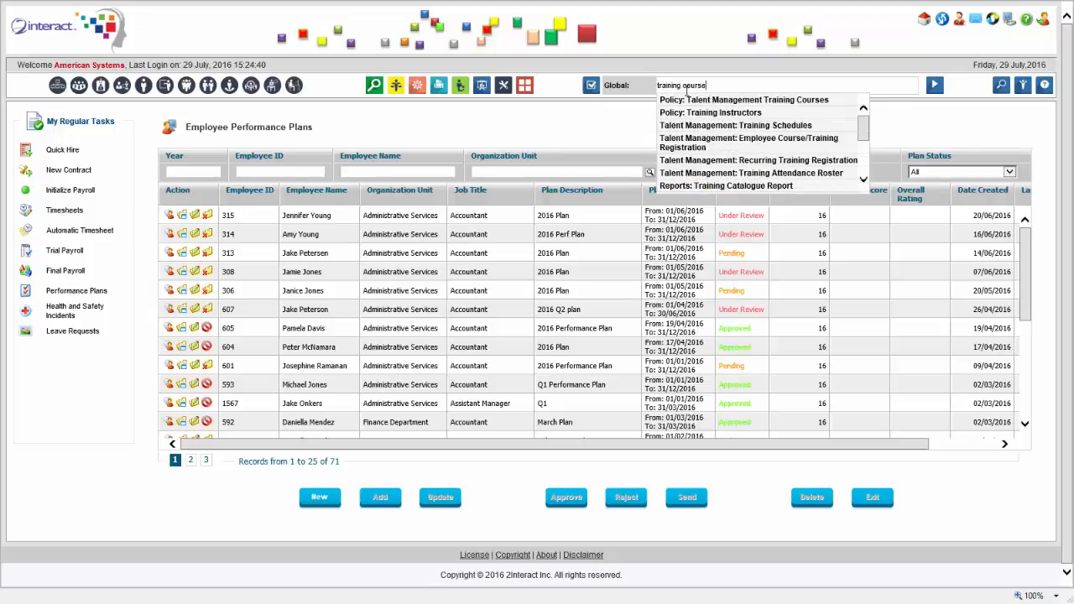
left_click(759, 101)
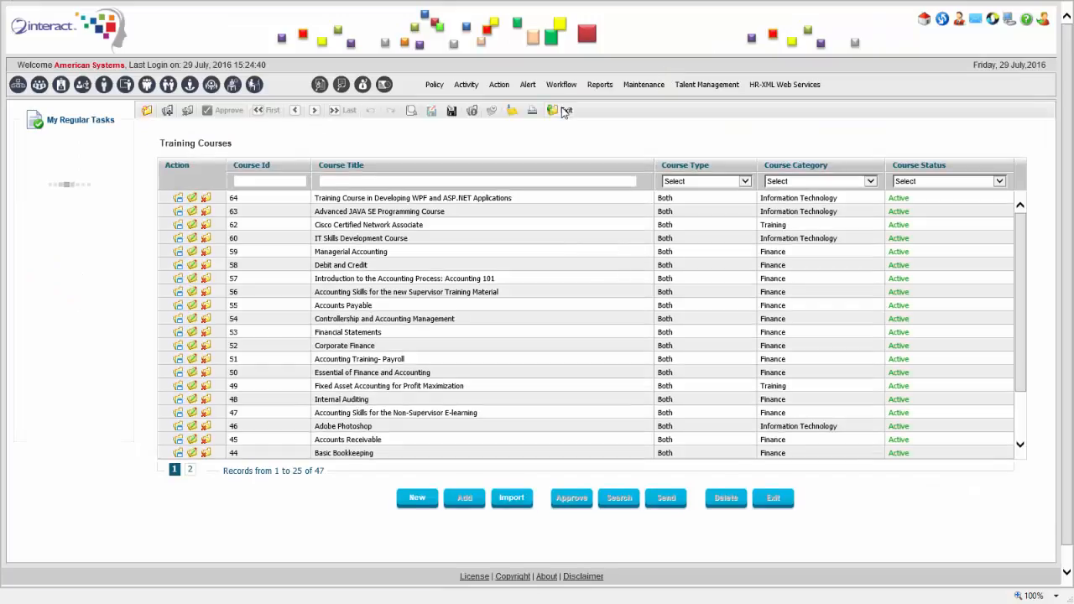
left_click(433, 85)
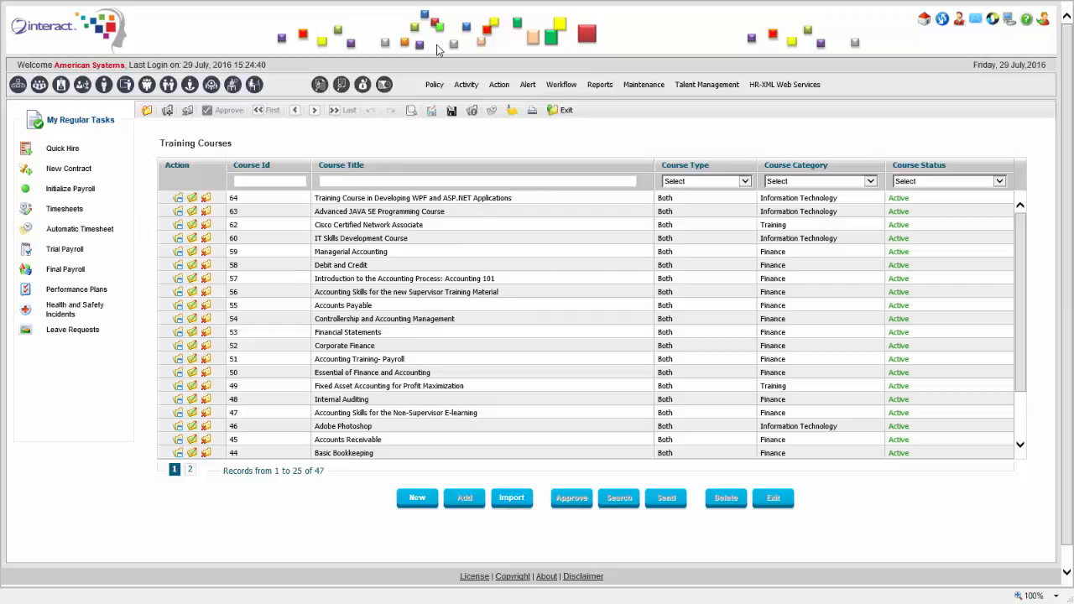
mouse_move(433, 85)
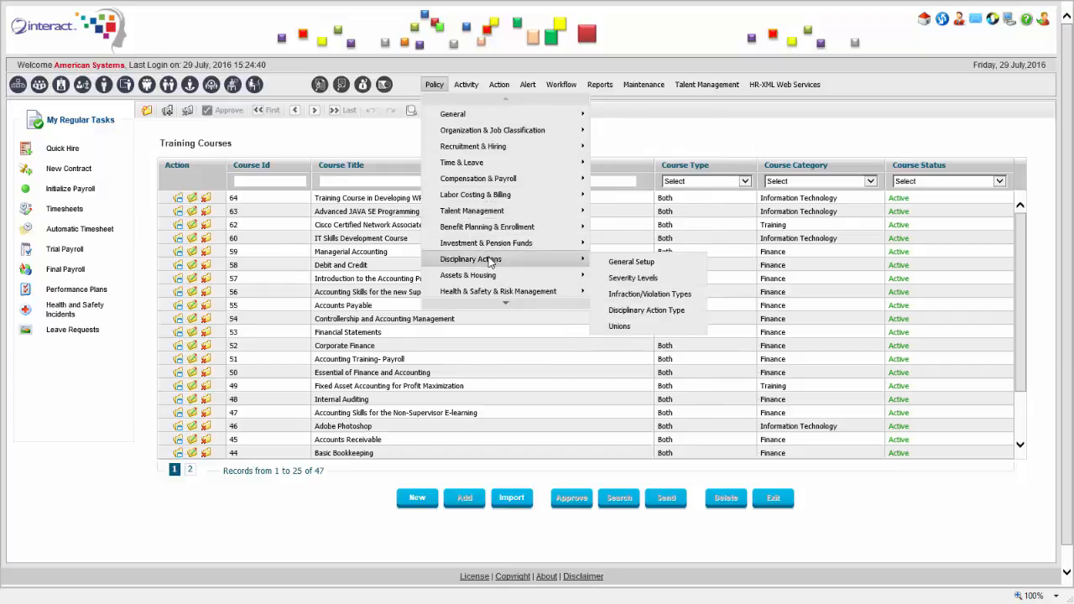
mouse_move(501, 301)
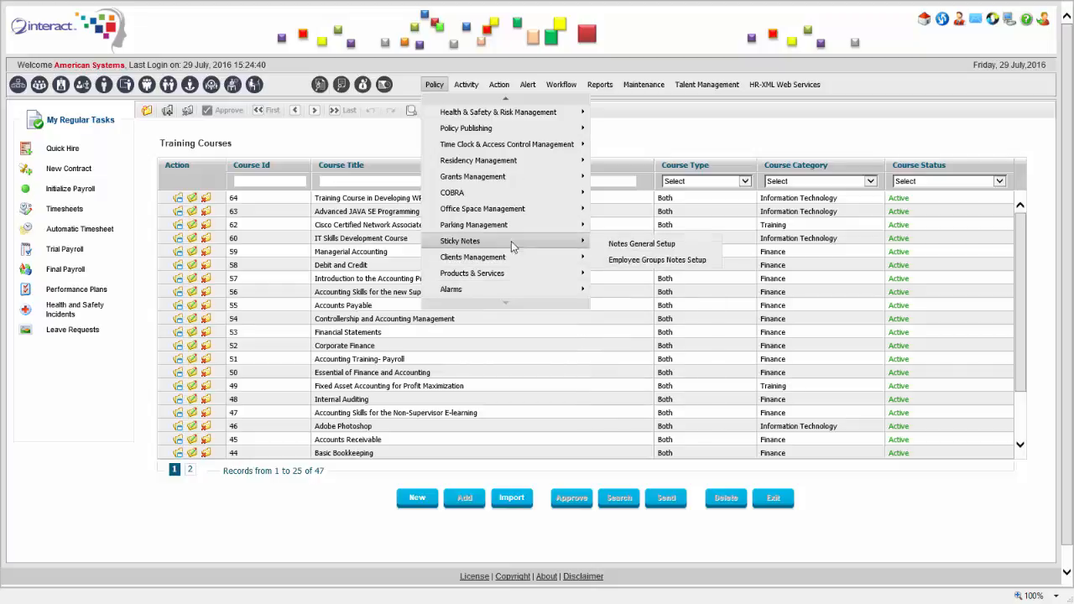
mouse_move(503, 100)
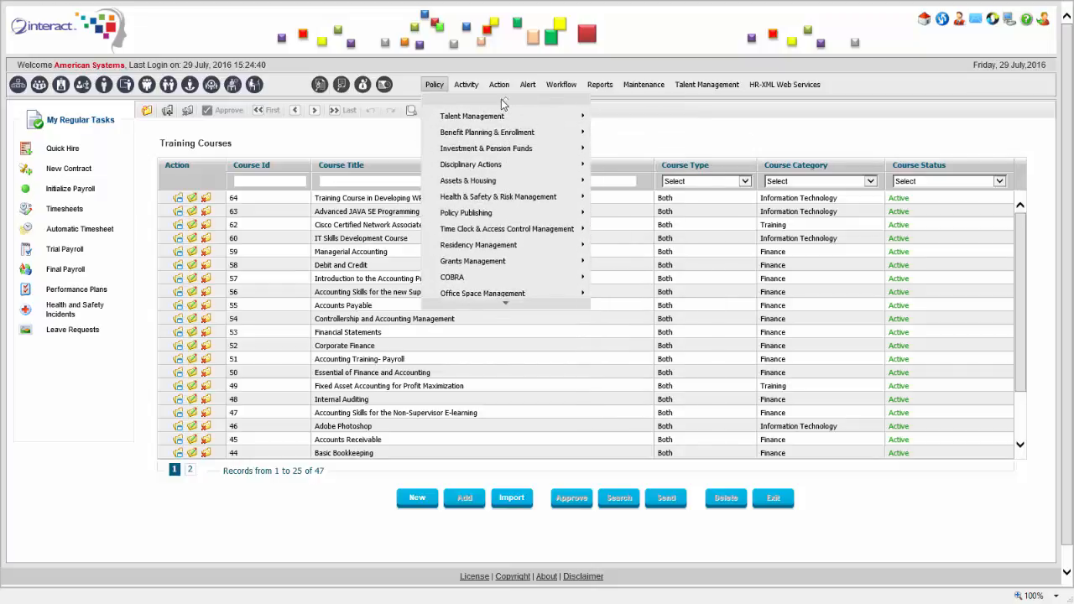
mouse_move(515, 146)
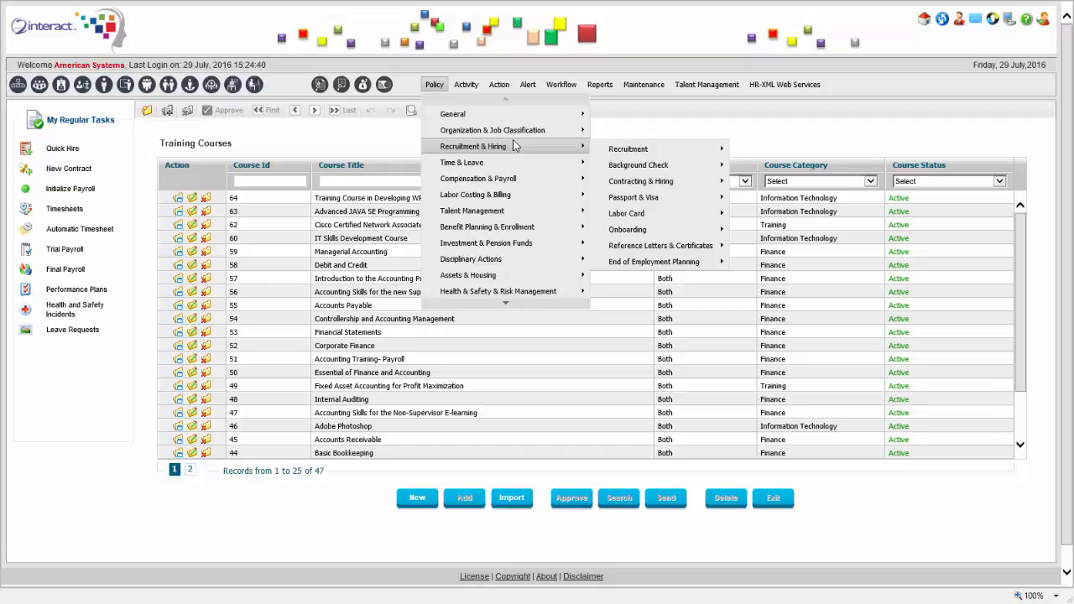
mouse_move(625, 151)
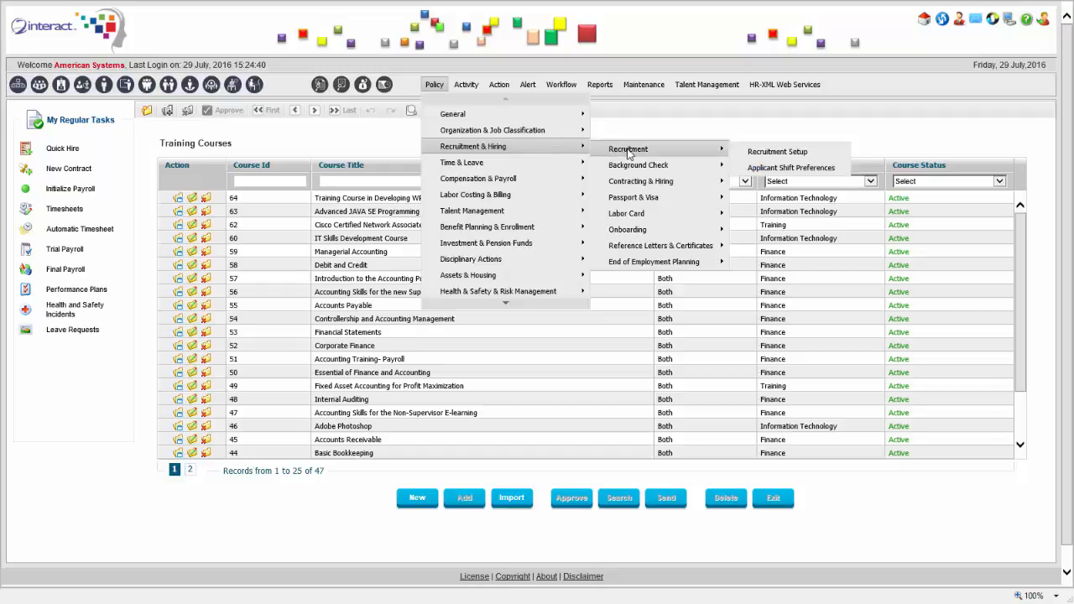
mouse_move(695, 172)
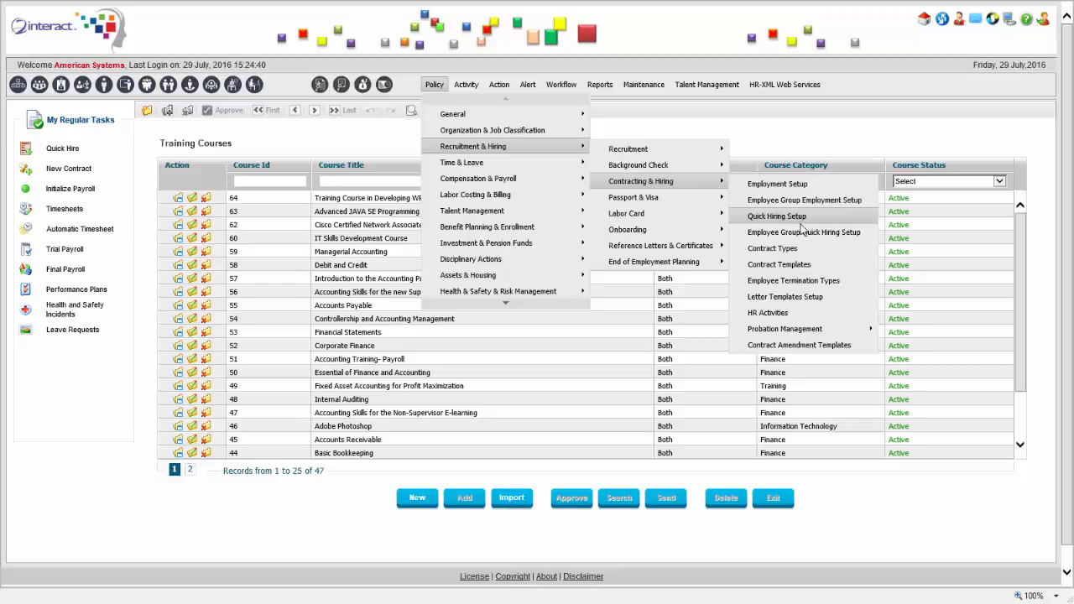
mouse_move(833, 335)
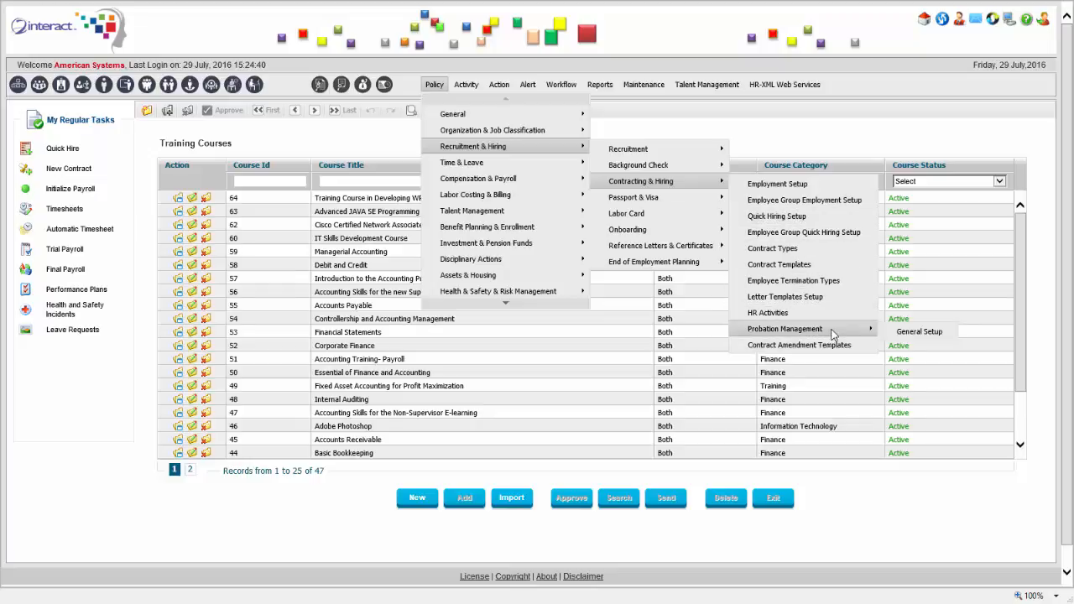
mouse_move(662, 233)
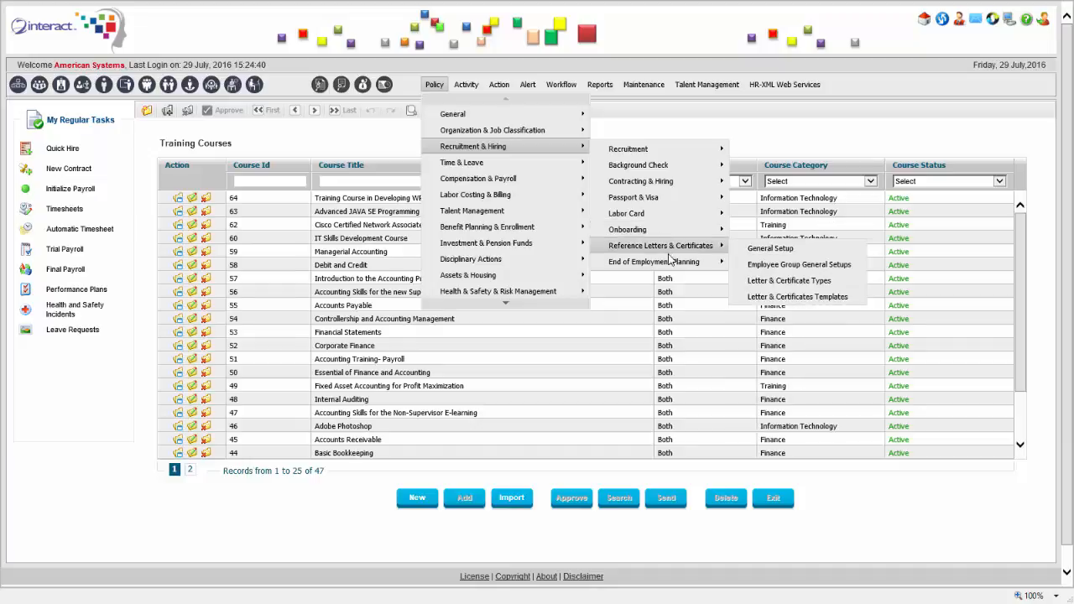
mouse_move(693, 262)
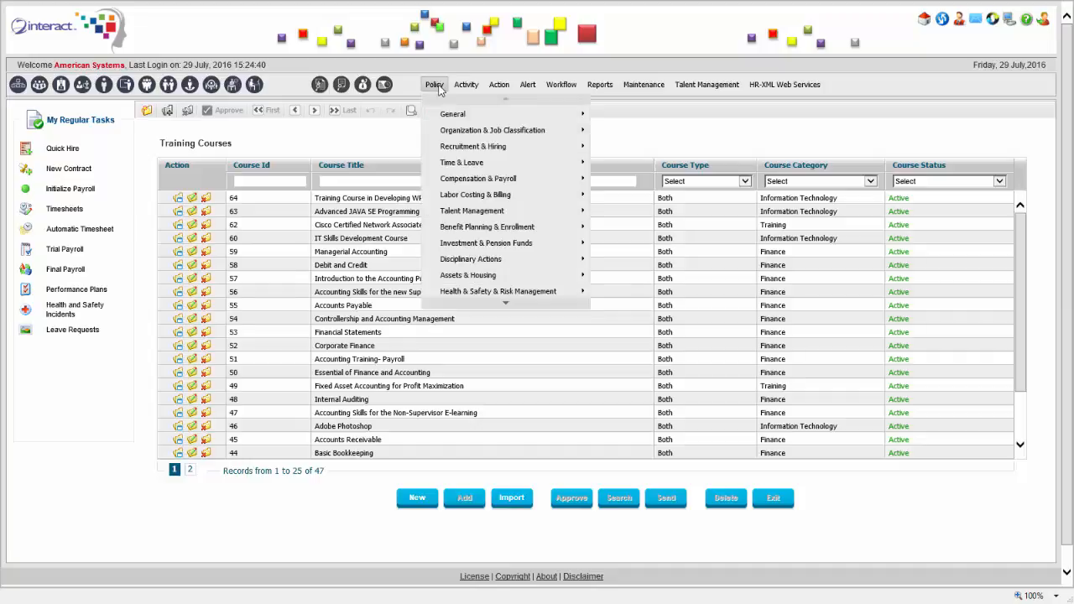
mouse_move(469, 147)
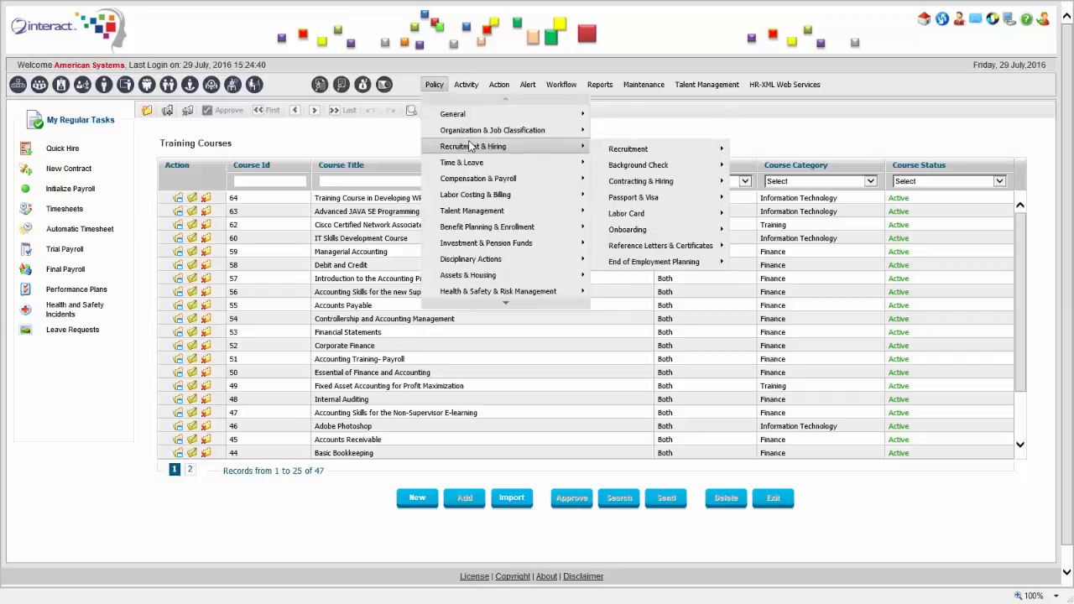
mouse_move(479, 177)
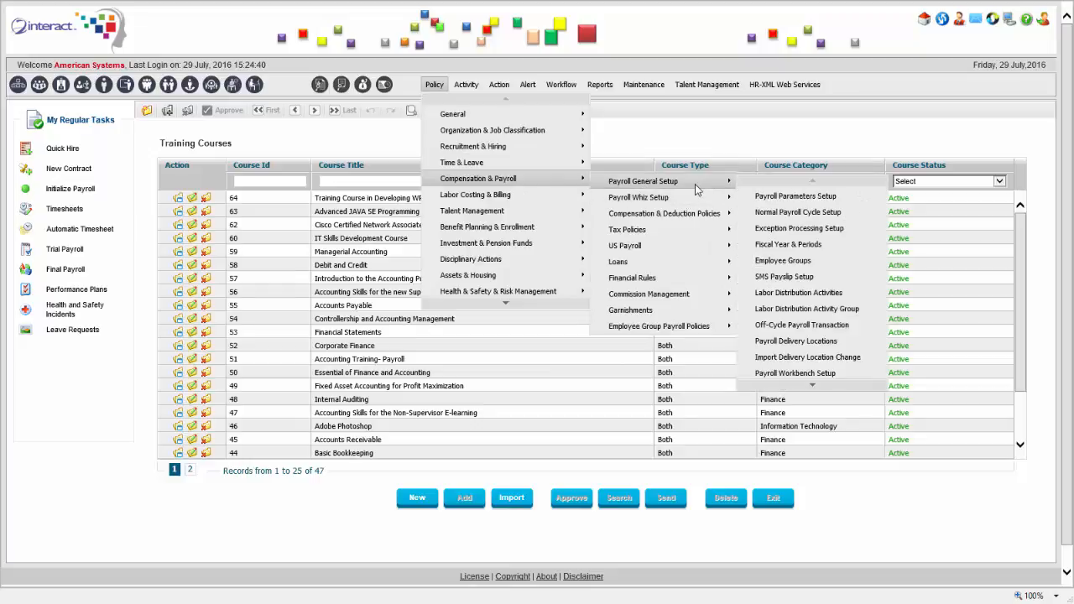
mouse_move(701, 215)
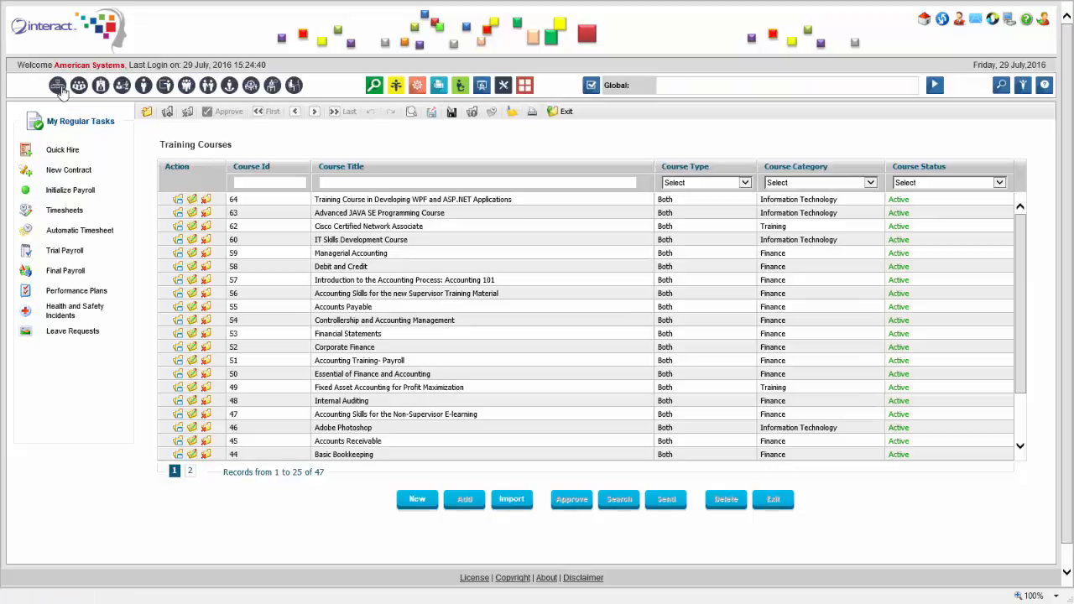
Sort the Organization Units list by Unit ID and open Administrative Services
left_click(59, 87)
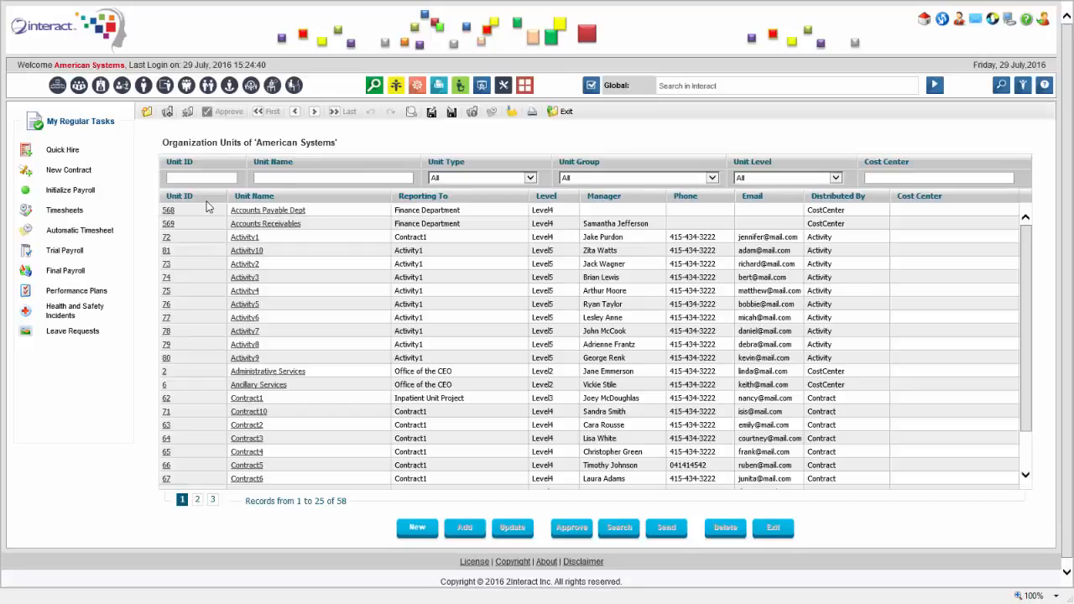
left_click(205, 201)
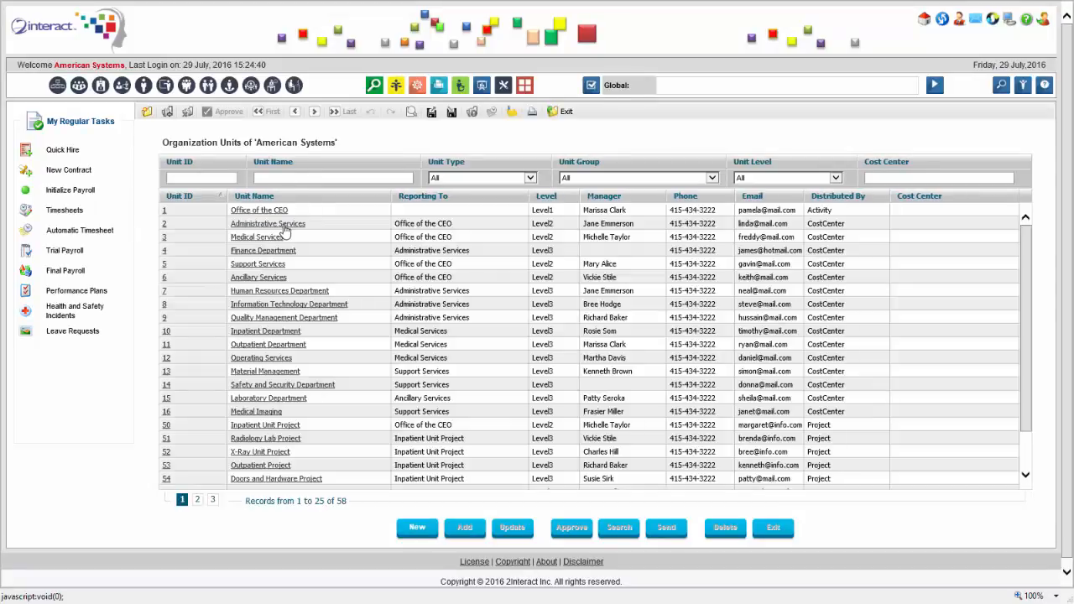
left_click(279, 226)
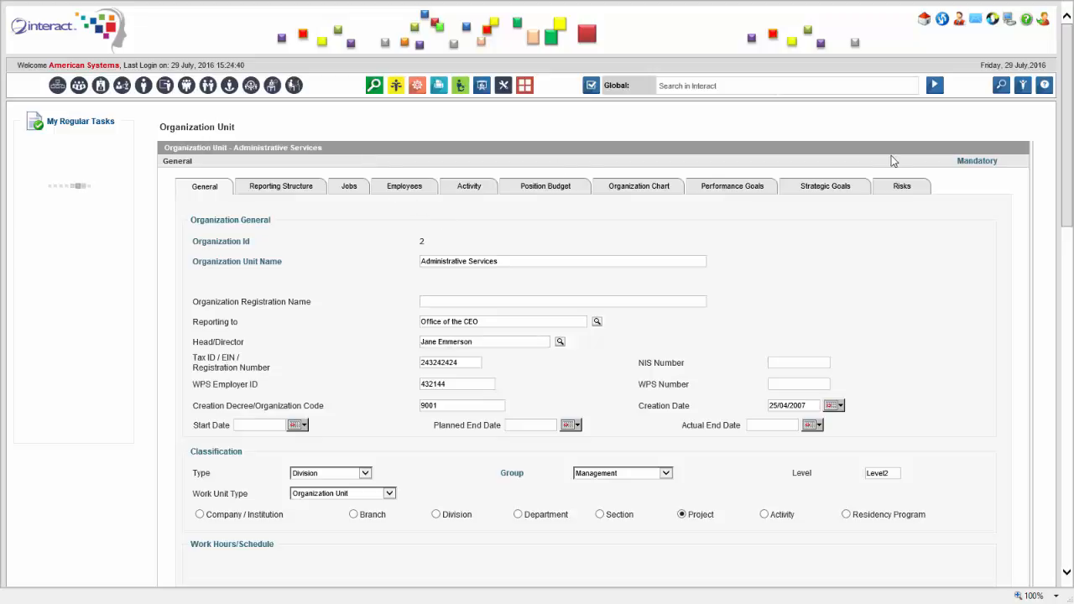
Scroll through the Administrative Services general details, noting the Reporting to value
scroll(1068, 101, "down", 2)
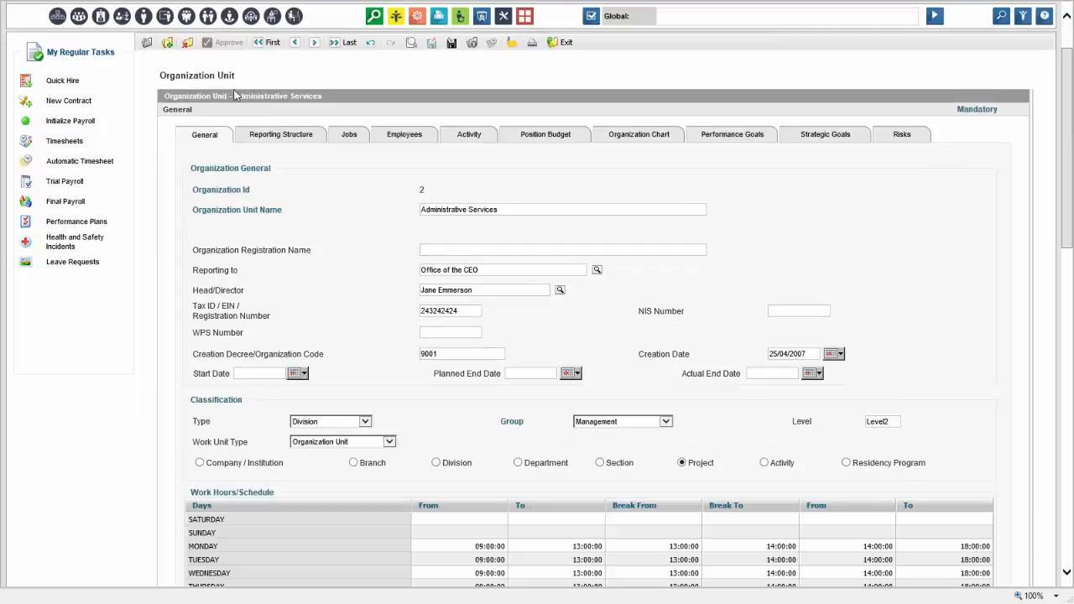
left_click_drag(160, 74, 235, 74)
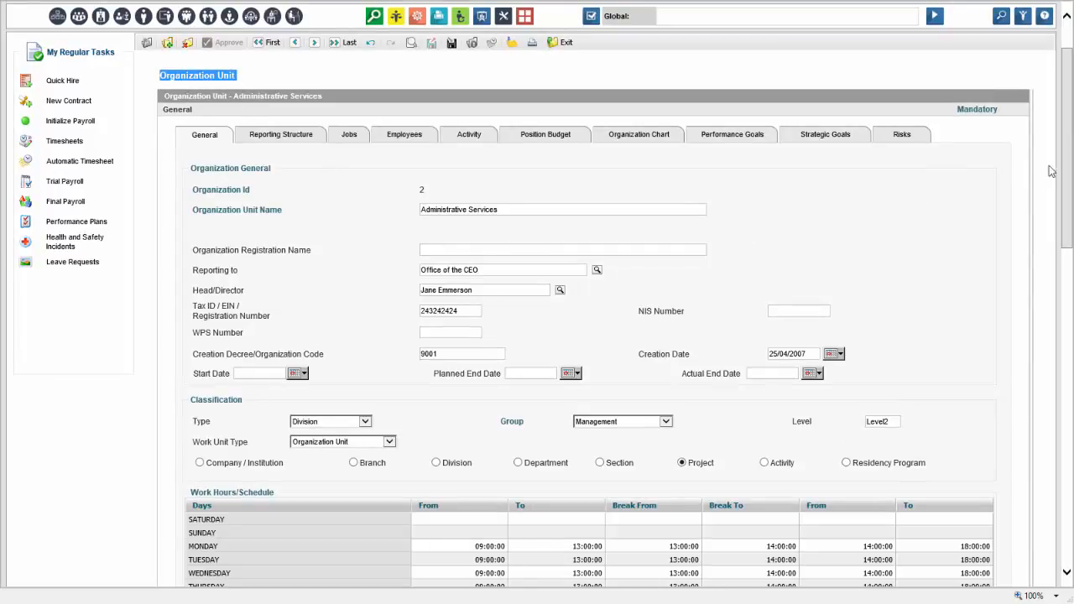
left_click_drag(1069, 156, 1069, 180)
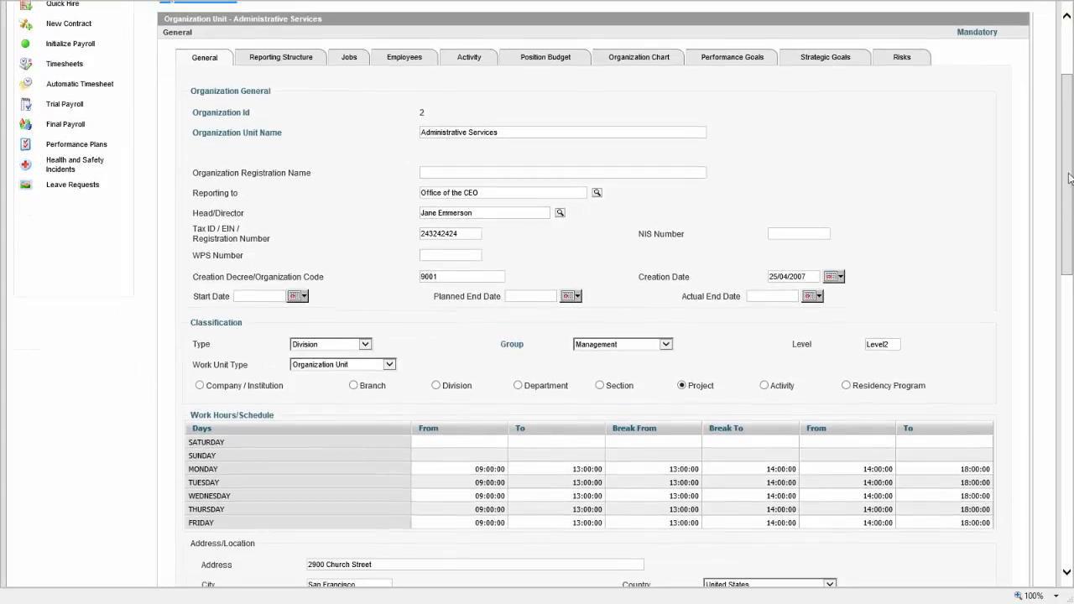
left_click(431, 193)
scroll(1070, 167, "down", 3)
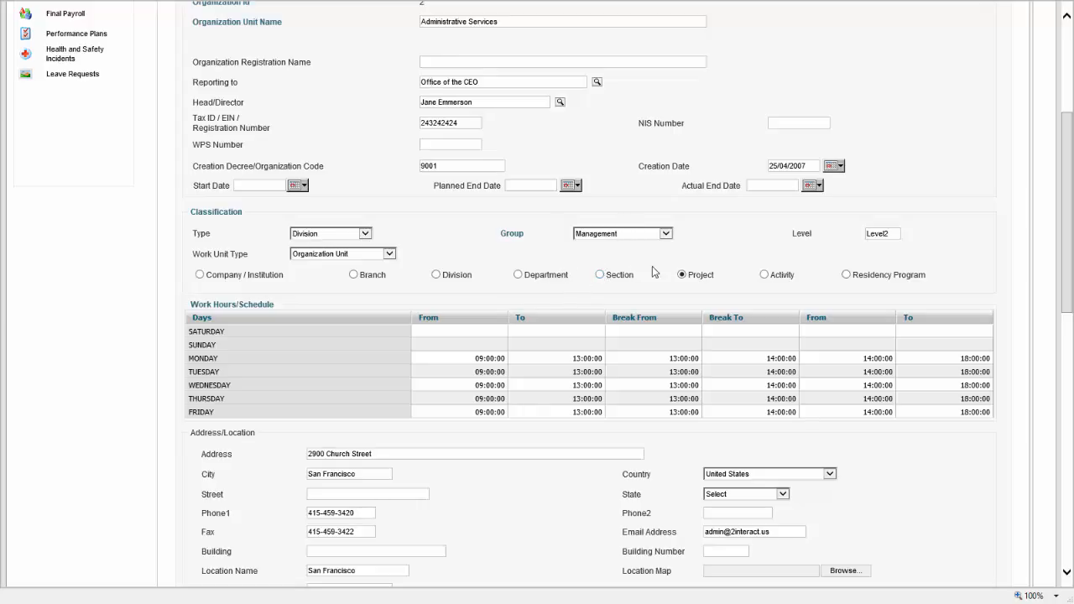
Cycle through Department, Division, Company / Institution and Project, settling on the Activity classification
left_click(516, 275)
left_click(437, 276)
left_click(200, 276)
left_click_drag(194, 122, 242, 117)
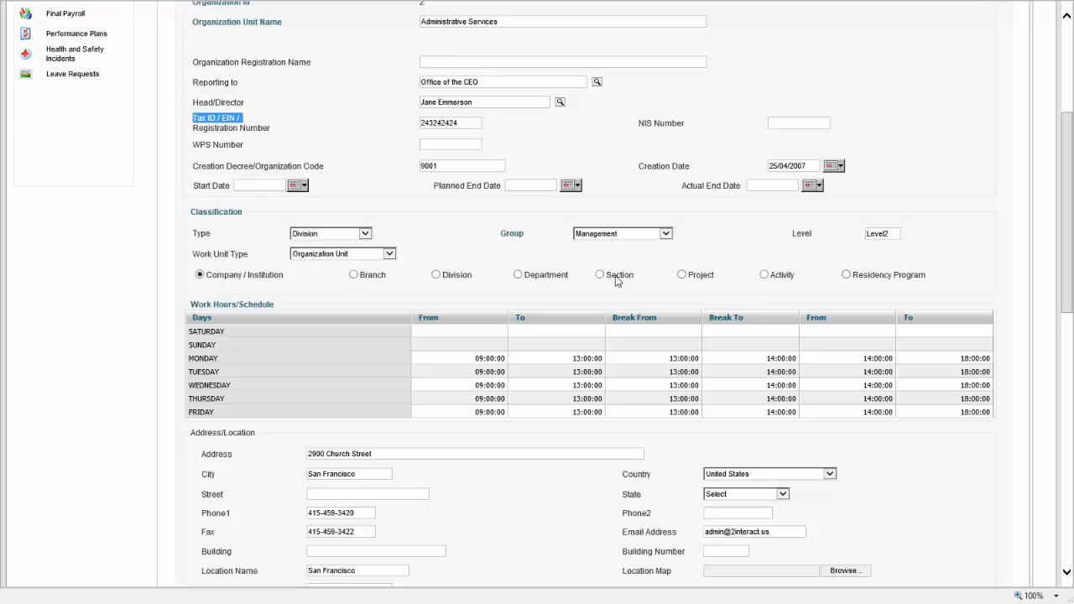
left_click(682, 275)
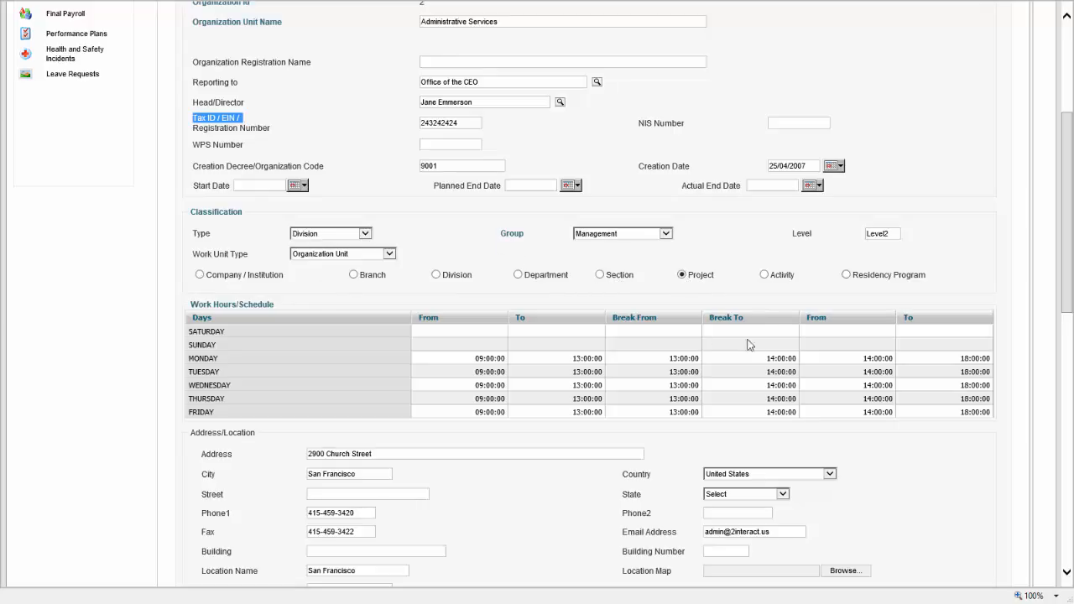
left_click(772, 280)
left_click(764, 275)
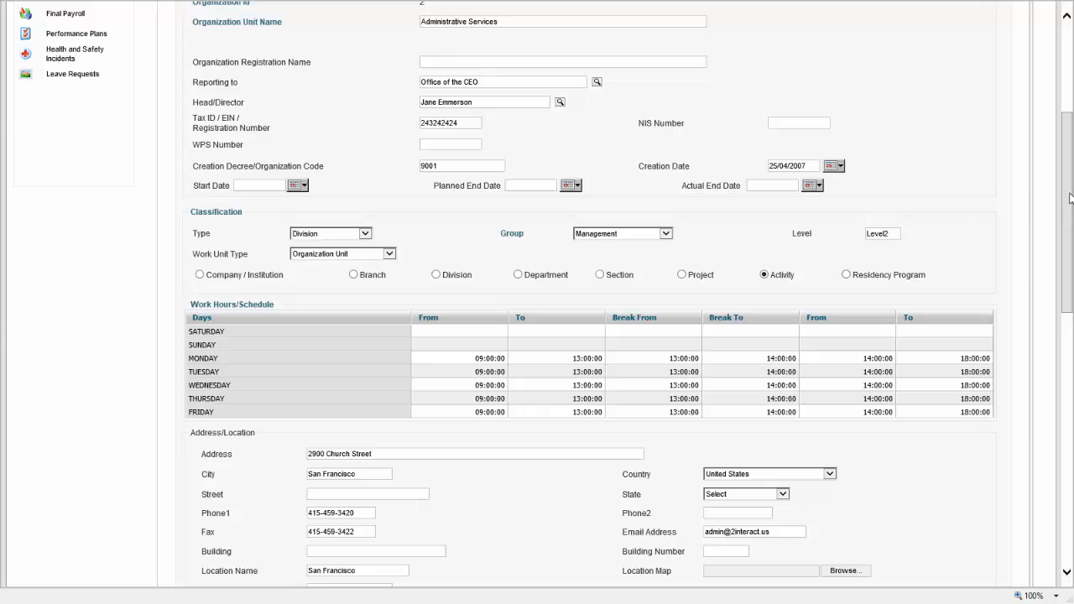
Review the rest of the form, including the Creation Date field
left_click_drag(1069, 198, 1069, 168)
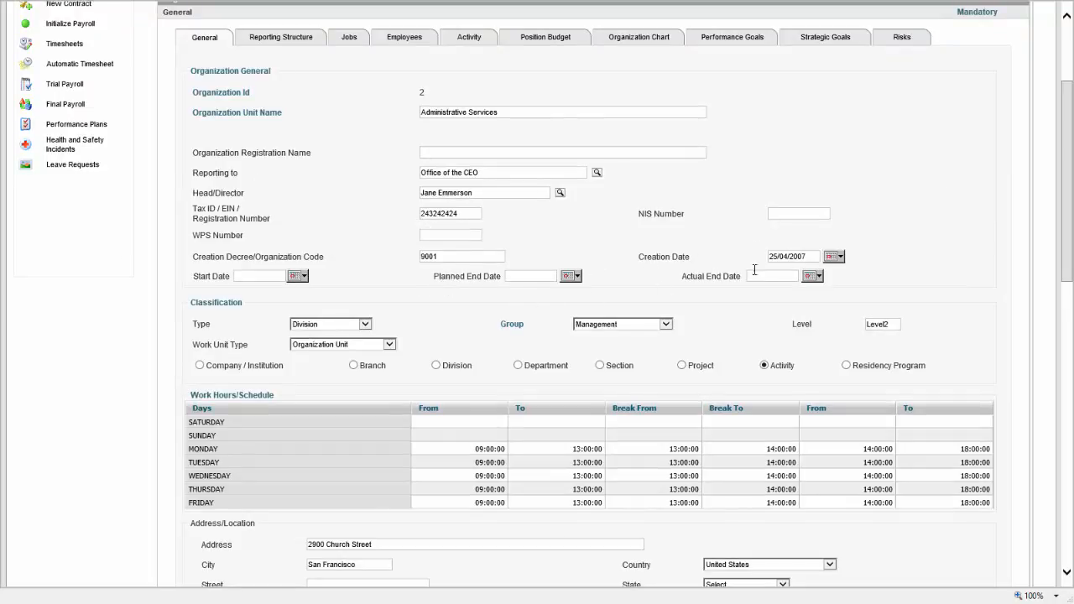
left_click(802, 255)
left_click(749, 257)
left_click_drag(1069, 211, 1058, 309)
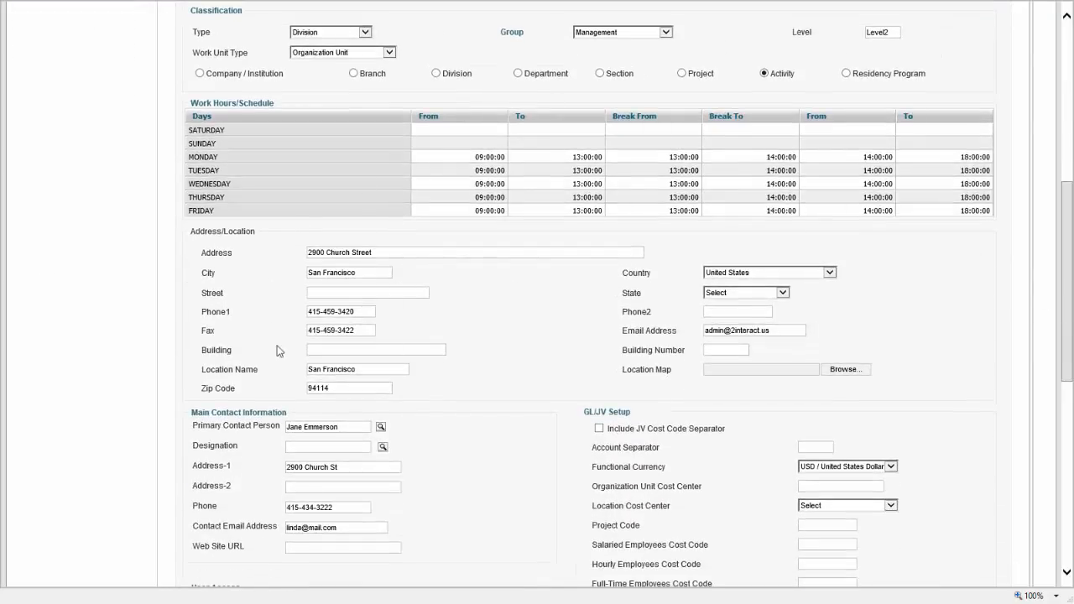
left_click_drag(1067, 228, 1071, 285)
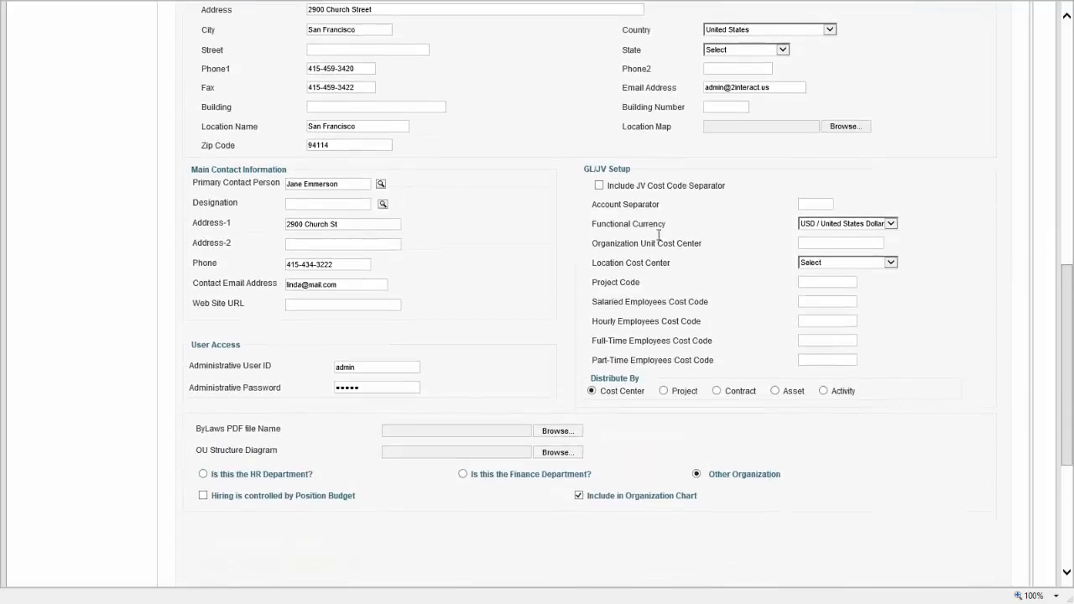
left_click_drag(1065, 343, 1067, 344)
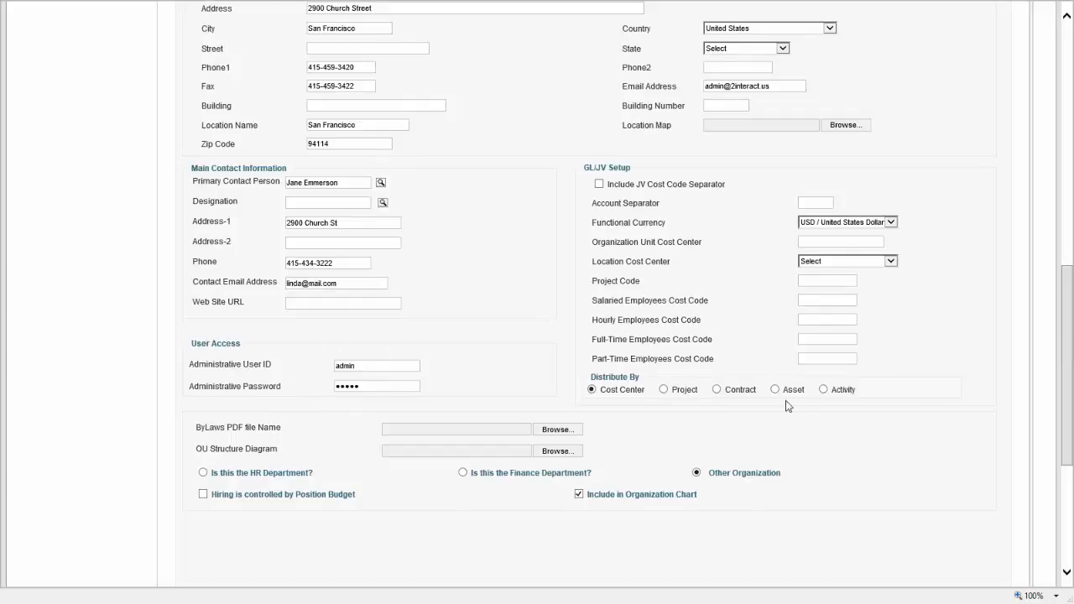
left_click_drag(1069, 334, 1069, 78)
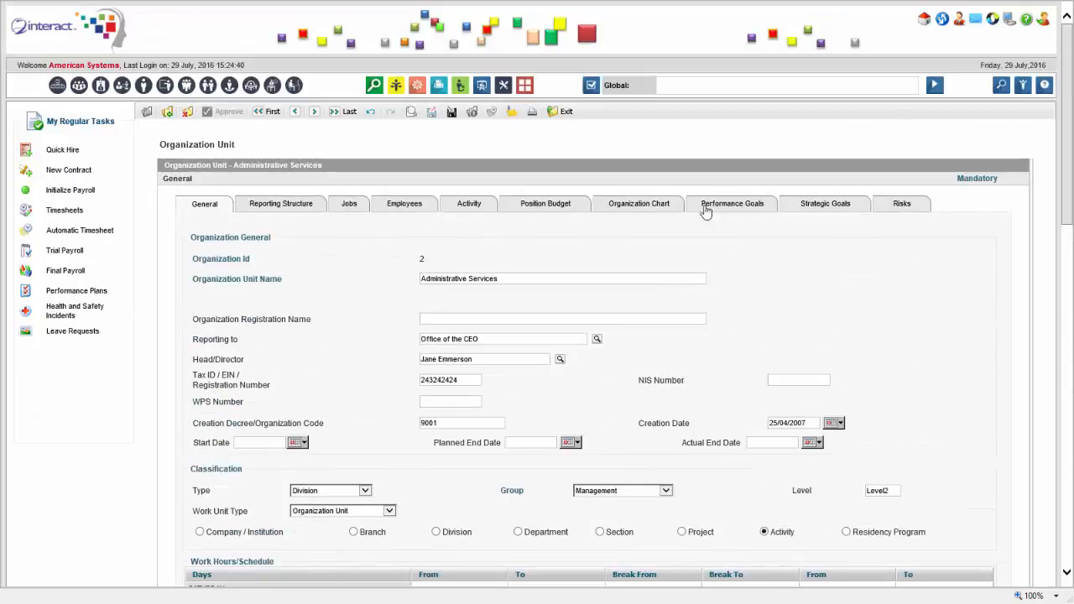
Expand Administrative Services in the organization chart, then view its reporting structure to Office of the CEO
left_click(656, 210)
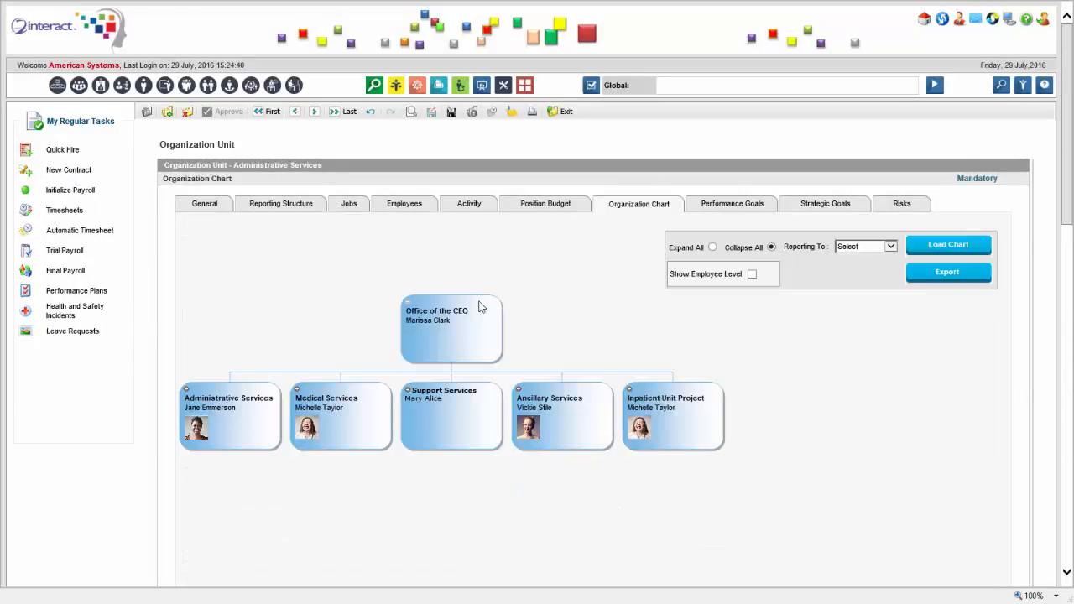
left_click(185, 394)
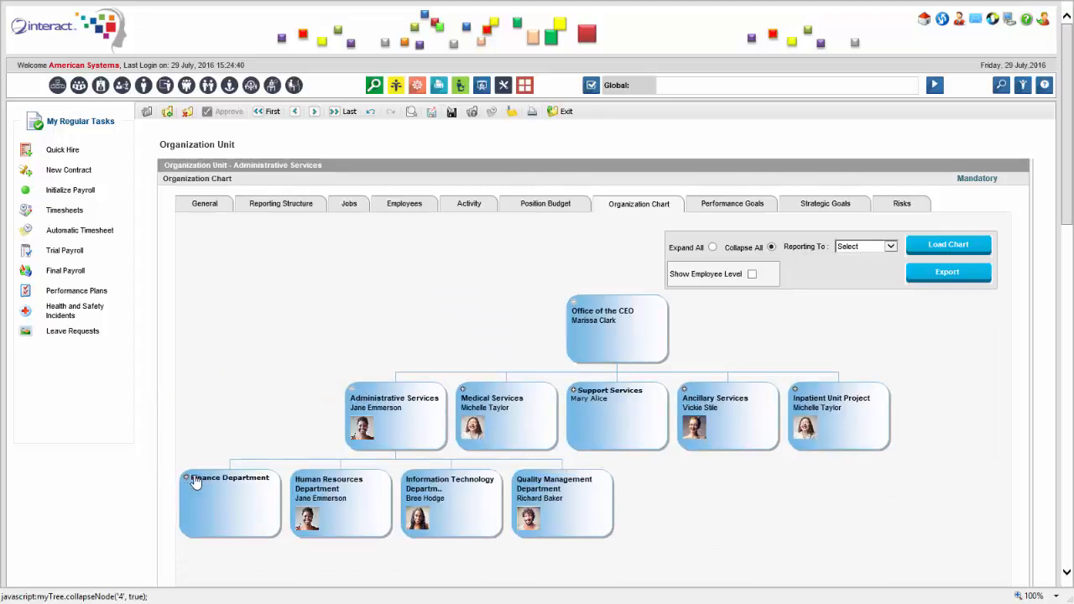
scroll(463, 307, "down", 1)
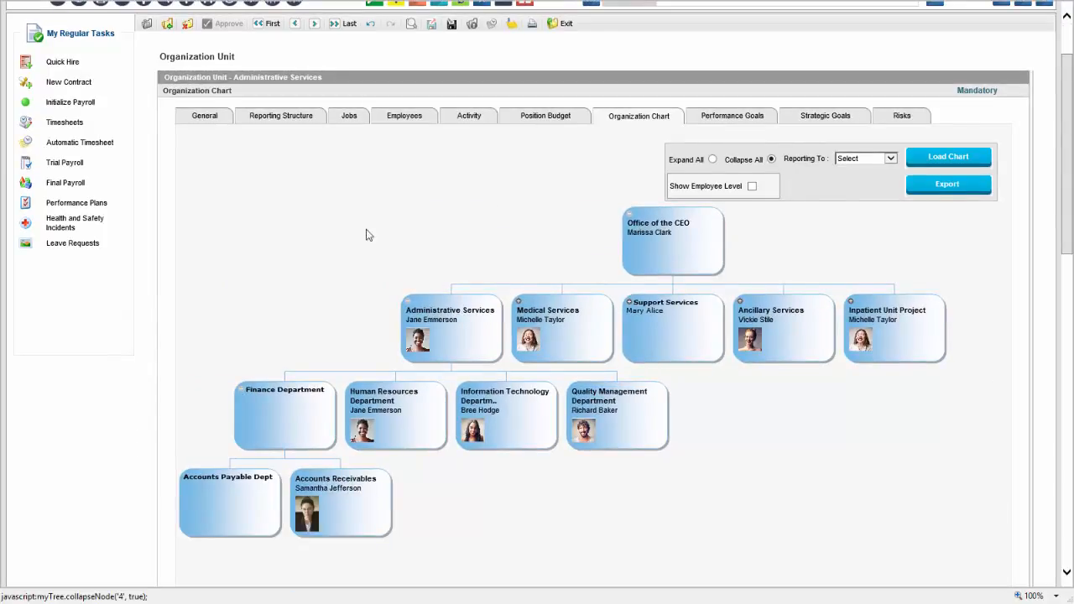
left_click(300, 117)
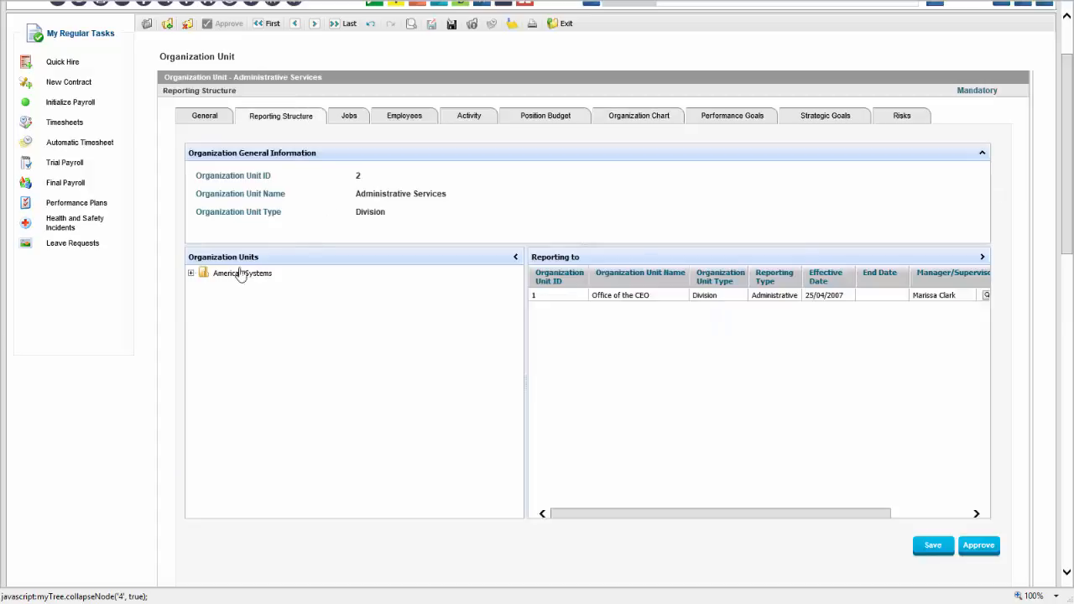
Drag Finance Department from the American Systems tree into the Reporting to grid
left_click(190, 274)
left_click(781, 304)
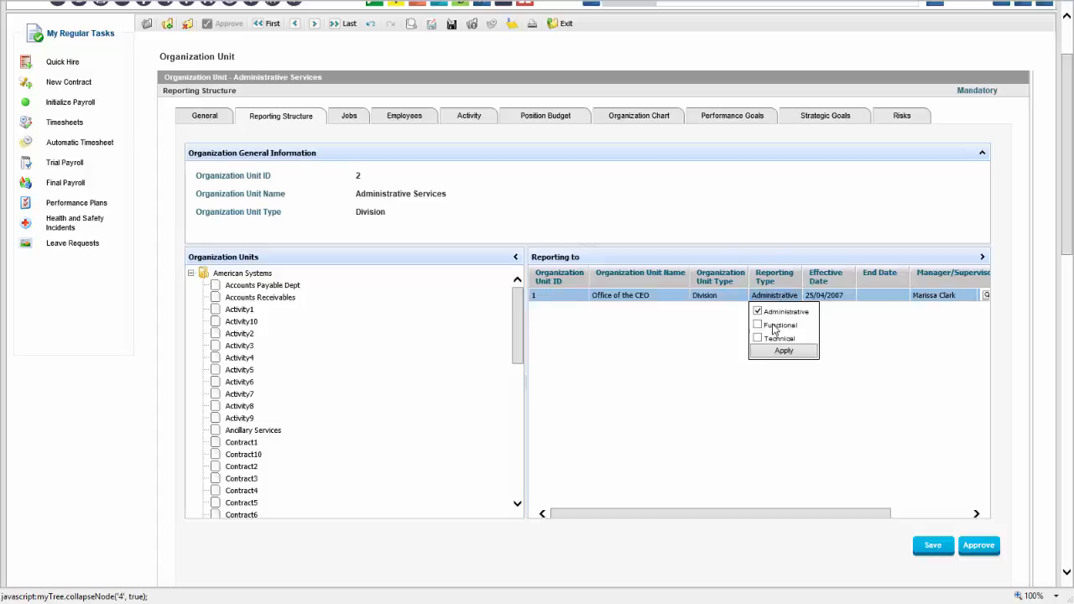
left_click(755, 243)
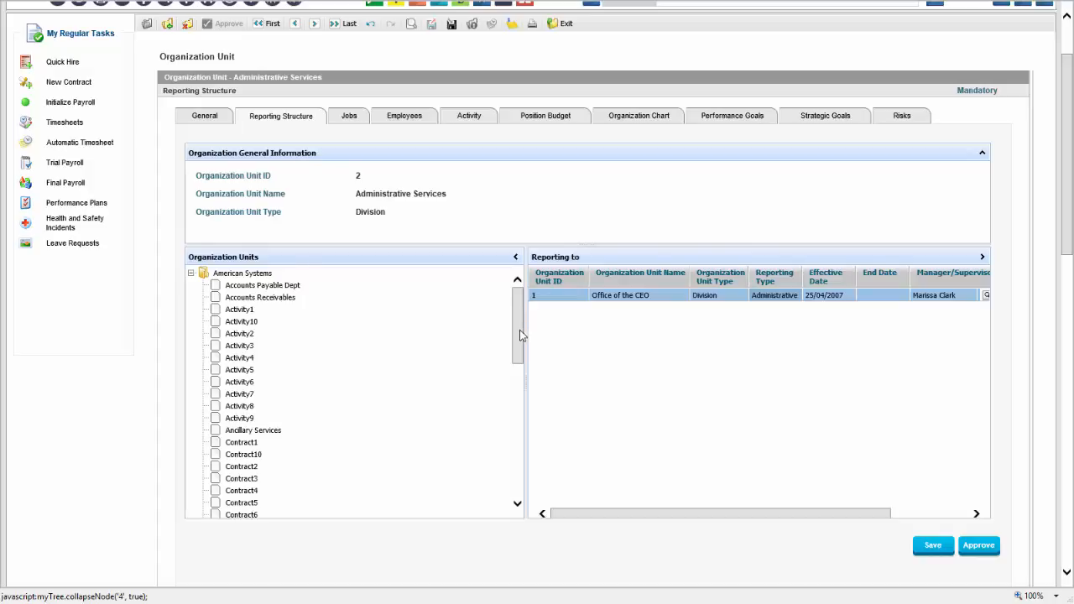
left_click_drag(520, 336, 492, 398)
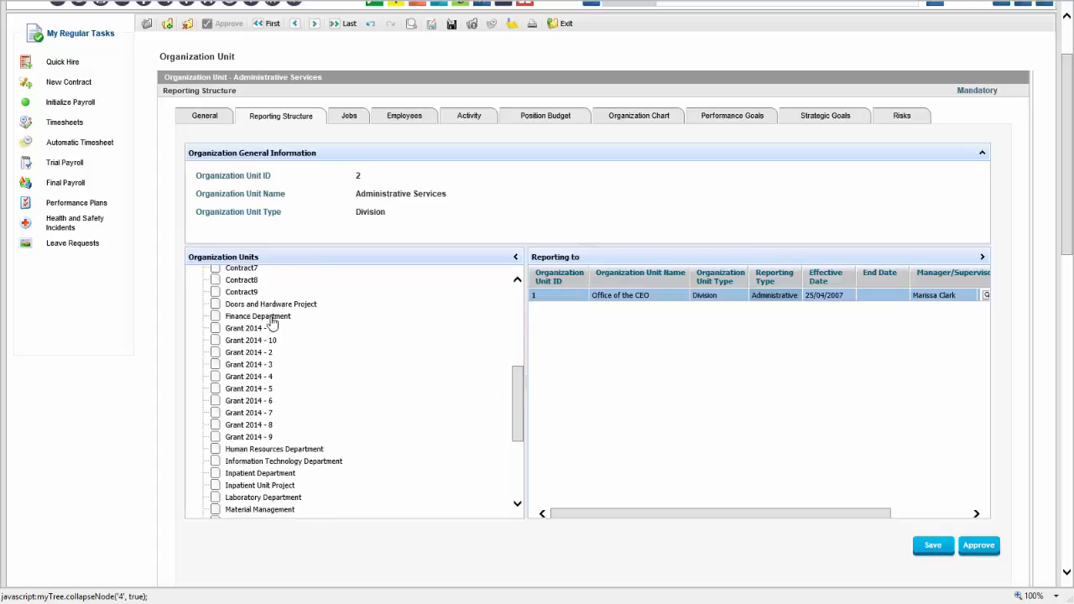
left_click_drag(272, 324, 640, 336)
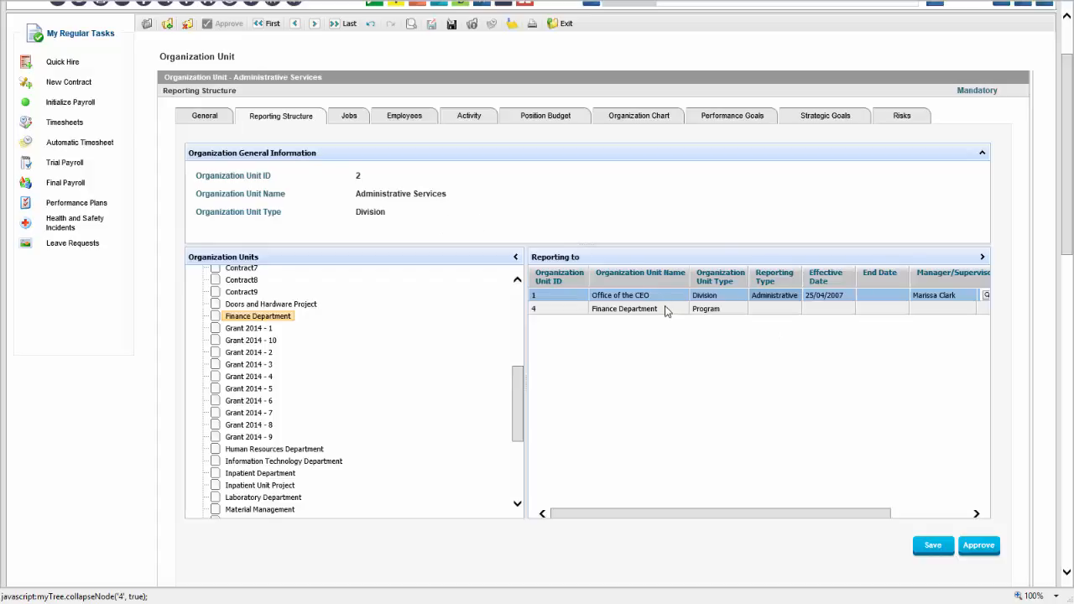
double_click(631, 297)
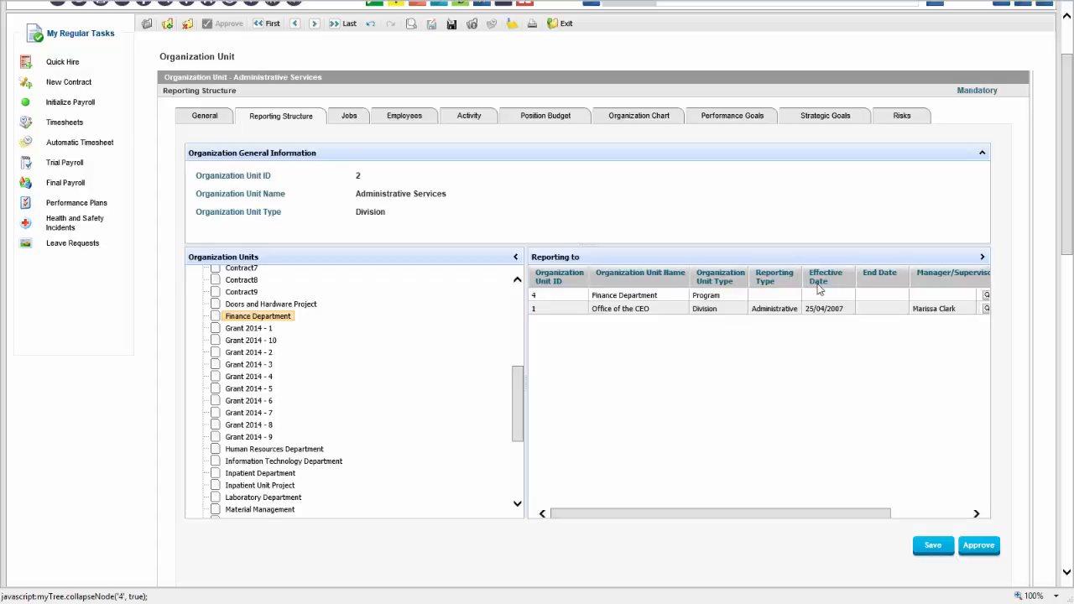
Set the Finance Department link to Functional and apply it, then view performance goals
left_click(774, 296)
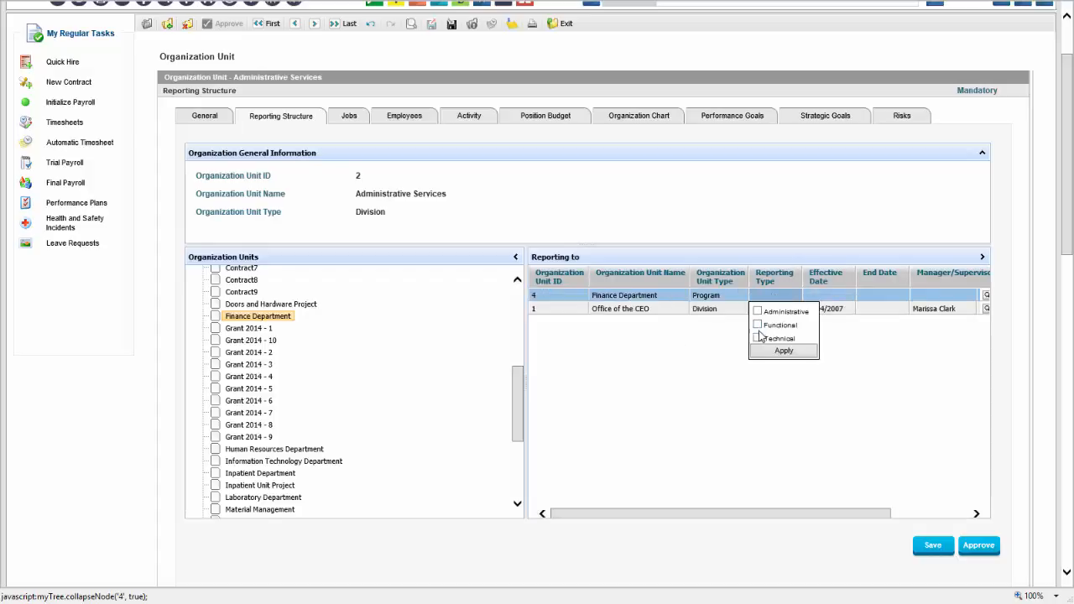
left_click(757, 325)
left_click(780, 350)
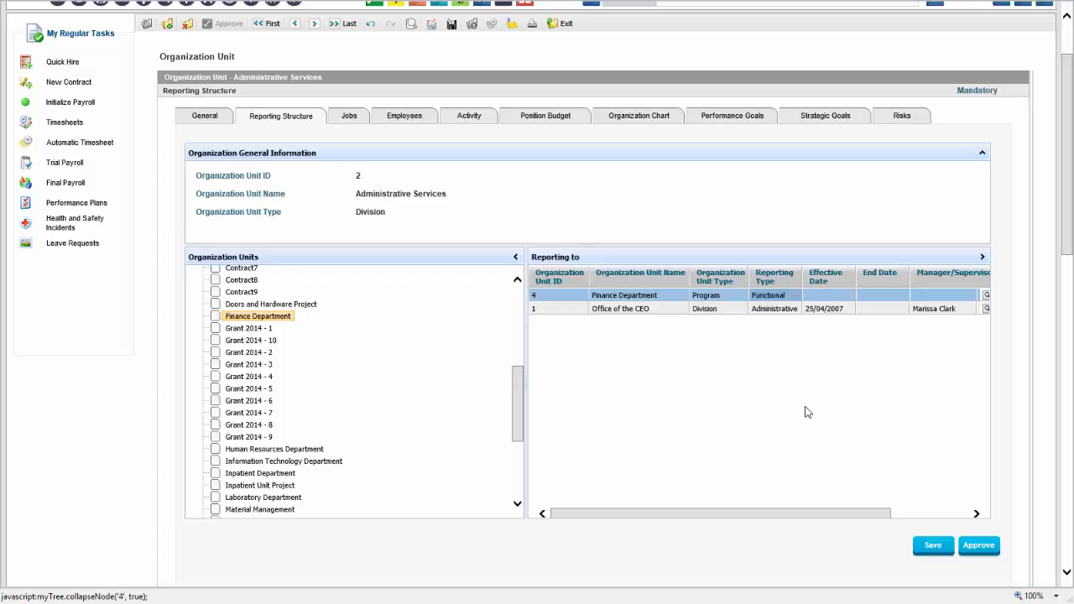
mouse_move(843, 514)
left_mouse_down()
mouse_move(954, 513)
mouse_move(826, 514)
left_mouse_up()
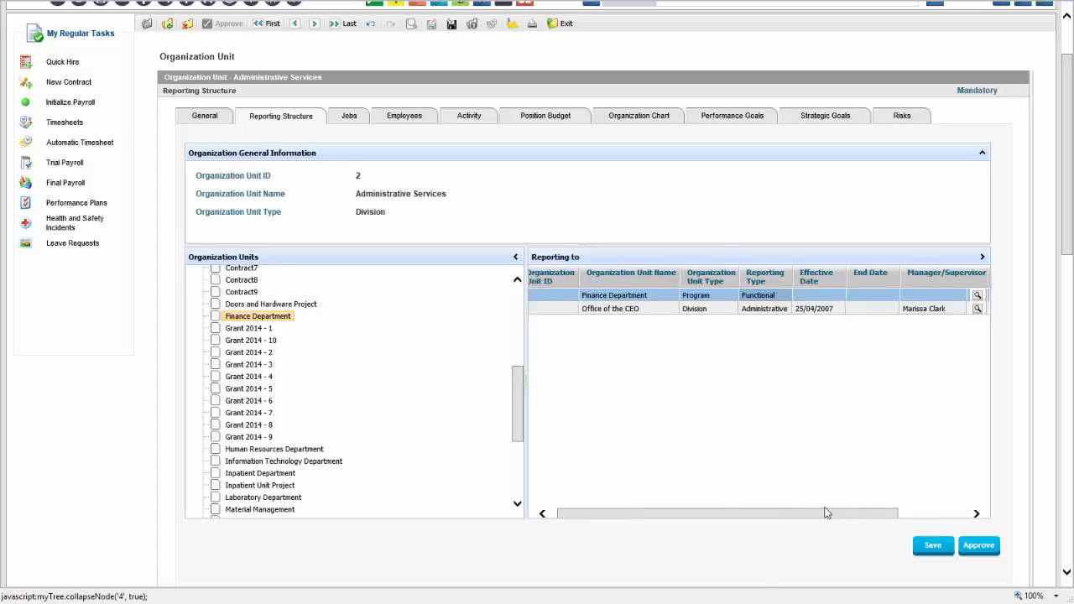
left_click(737, 116)
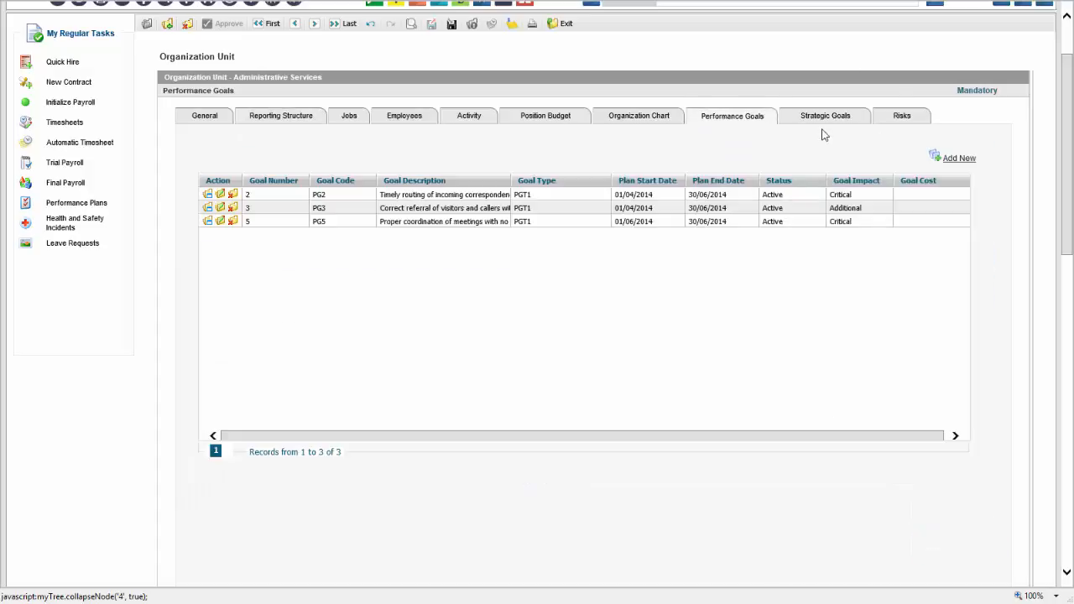
Check the Strategic Goals and General tabs, then open the Employee Groups list
left_click(831, 119)
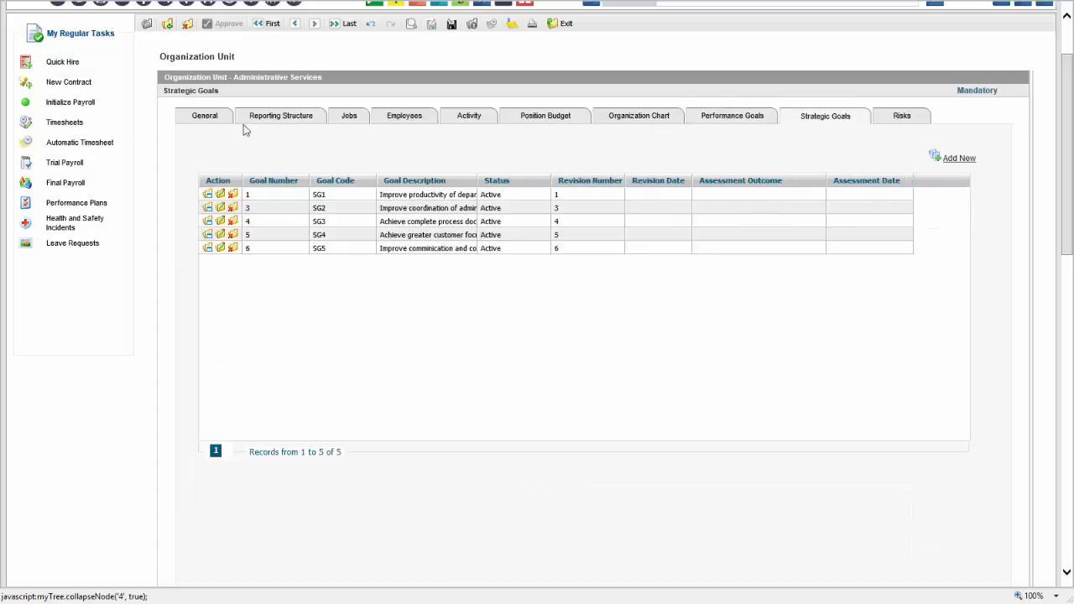
left_click(215, 119)
scroll(402, 234, "up", 2)
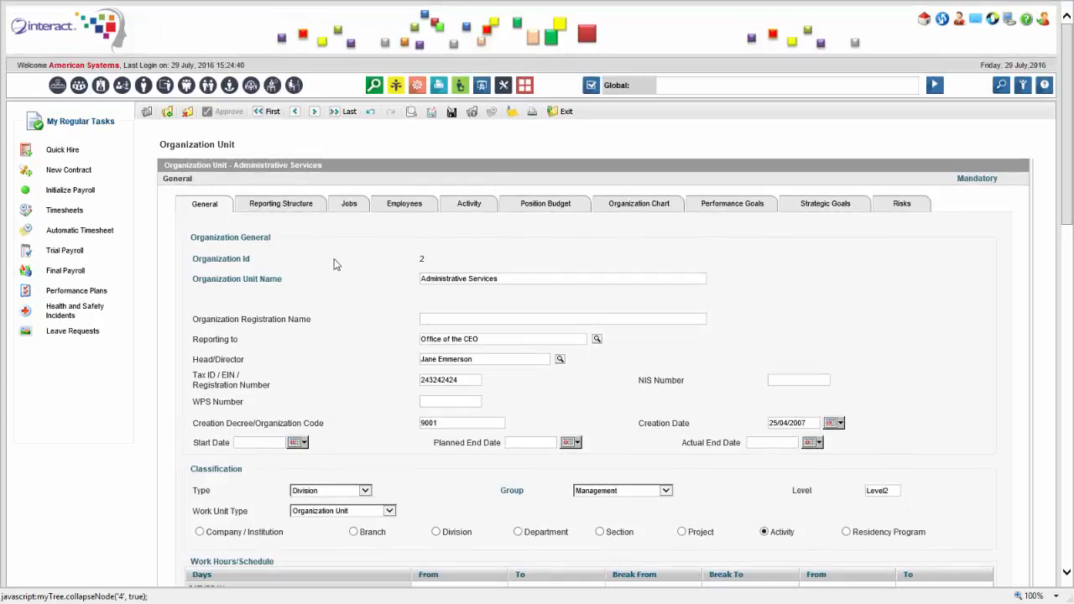
left_click(71, 92)
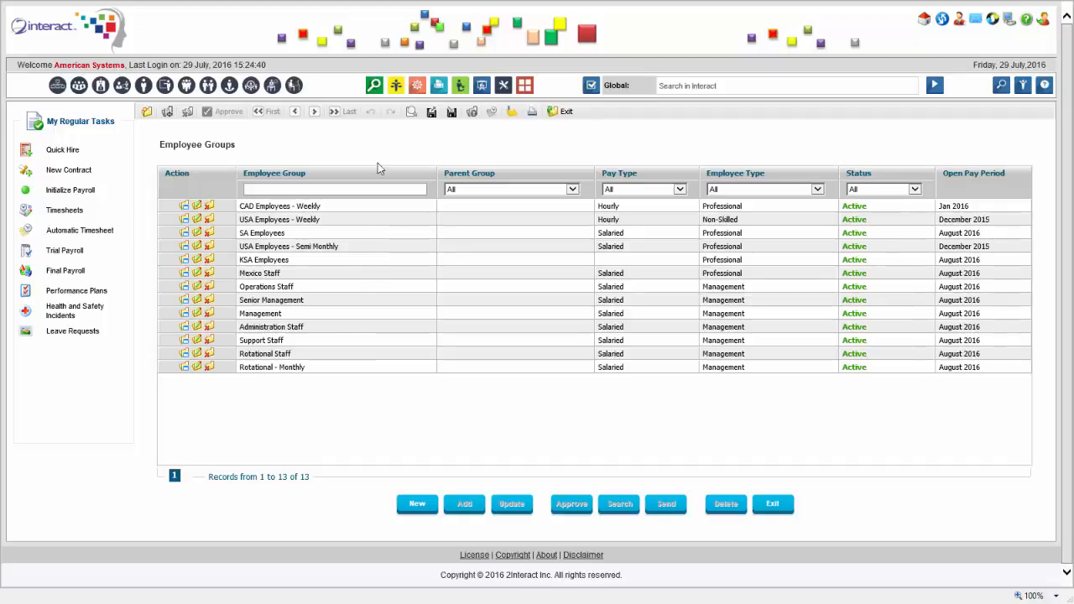
Open the Management group, then the Administration Staff group details (ADM004, 40 weekly hours)
left_click(197, 315)
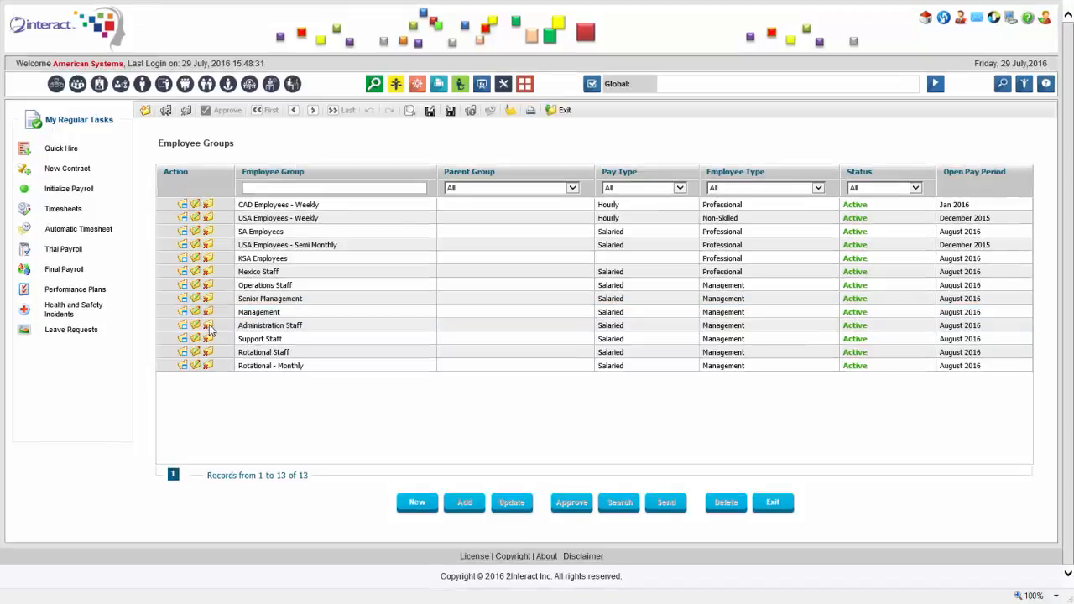
left_click(195, 328)
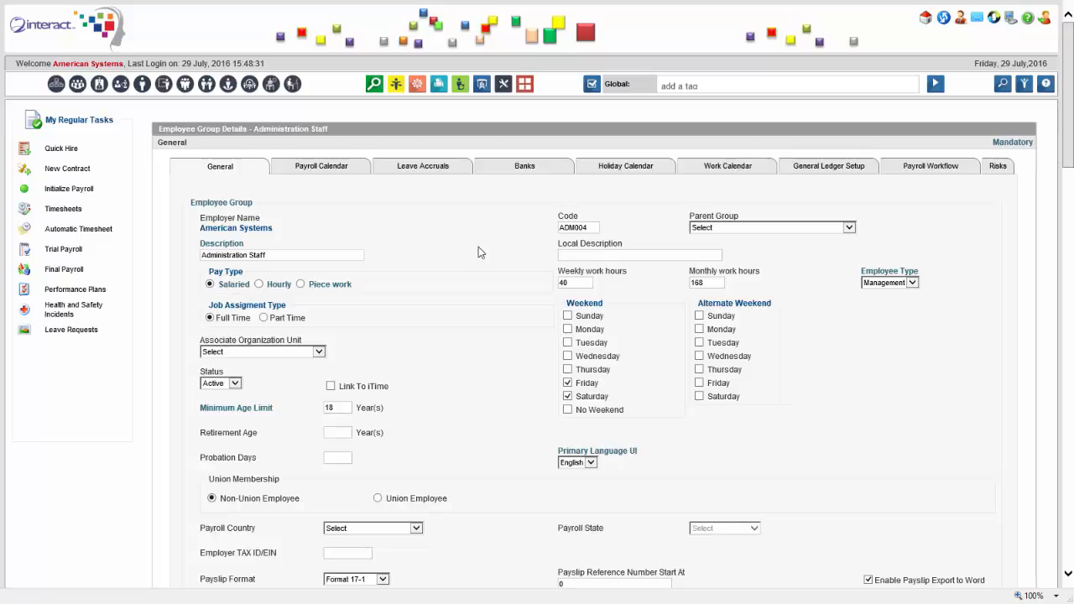
left_click_drag(1070, 124, 1071, 143)
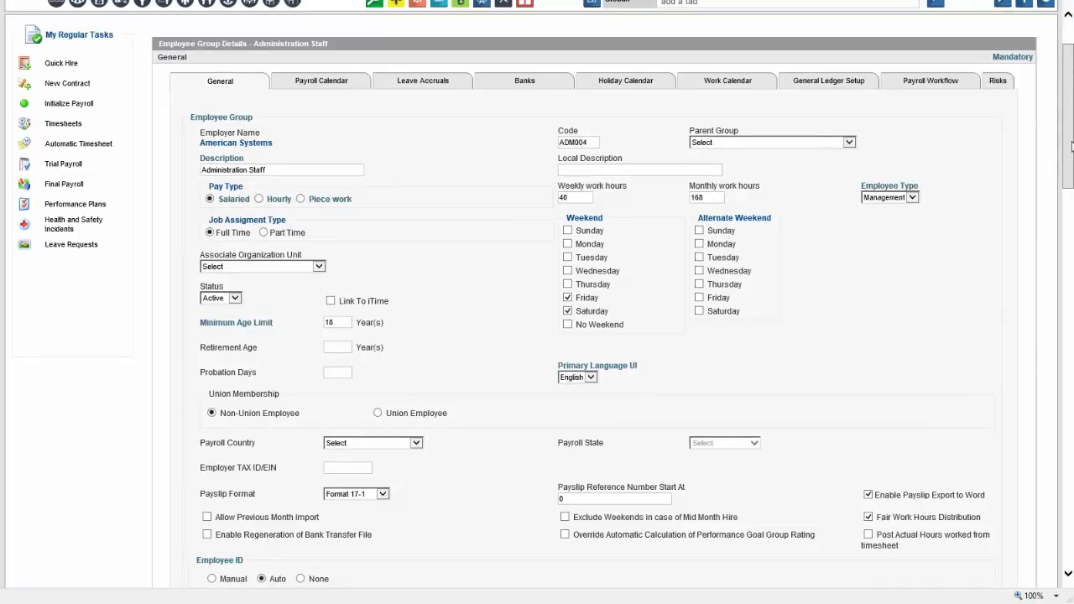
left_click_drag(1071, 146, 1072, 124)
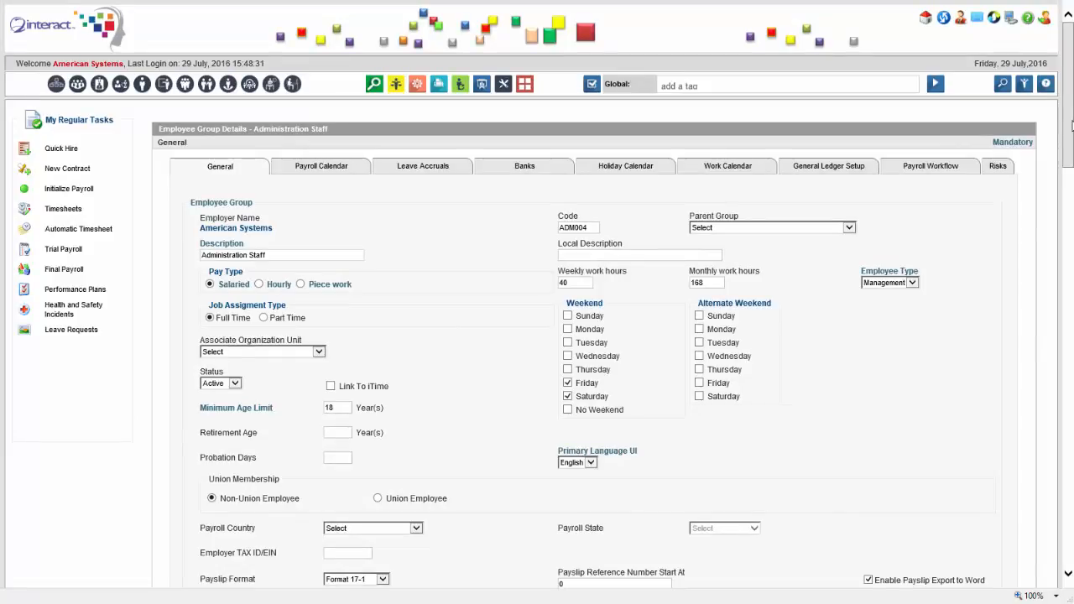
left_click_drag(1071, 126, 1022, 142)
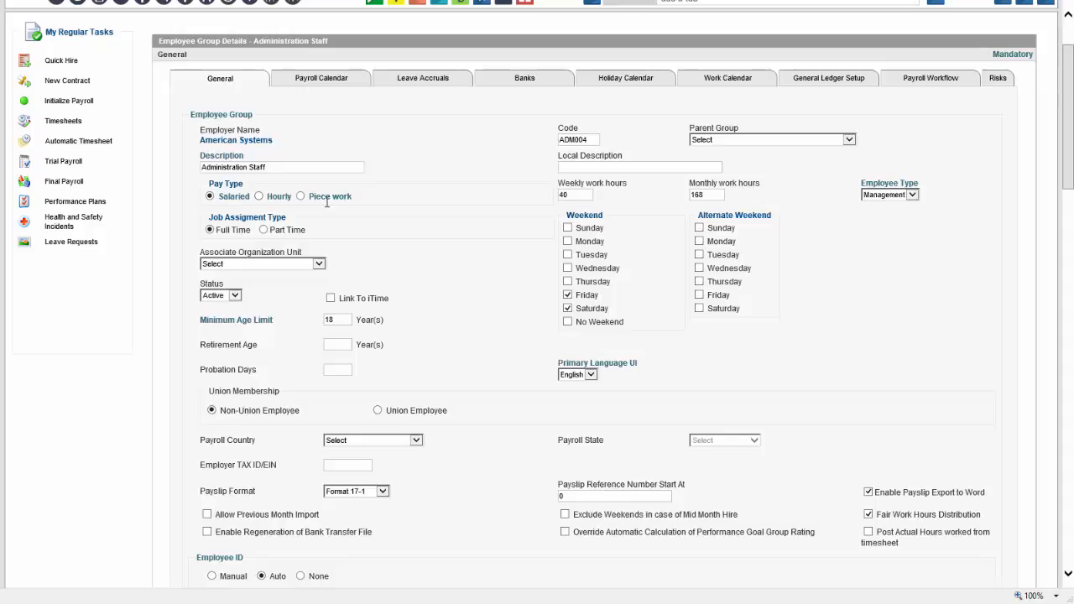
left_click_drag(1068, 128, 1071, 146)
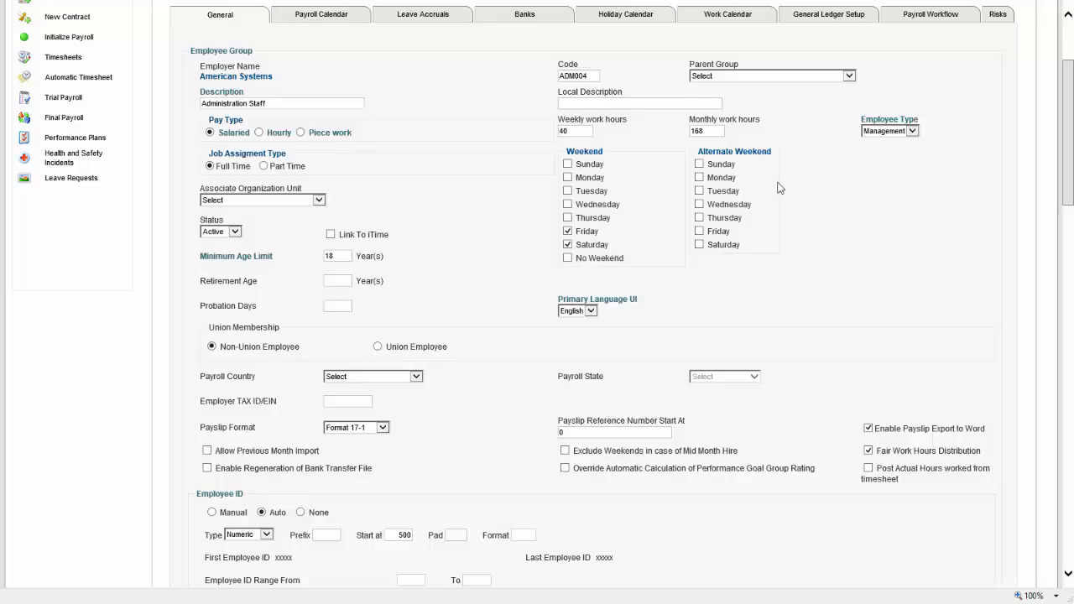
left_click_drag(1071, 93, 1073, 175)
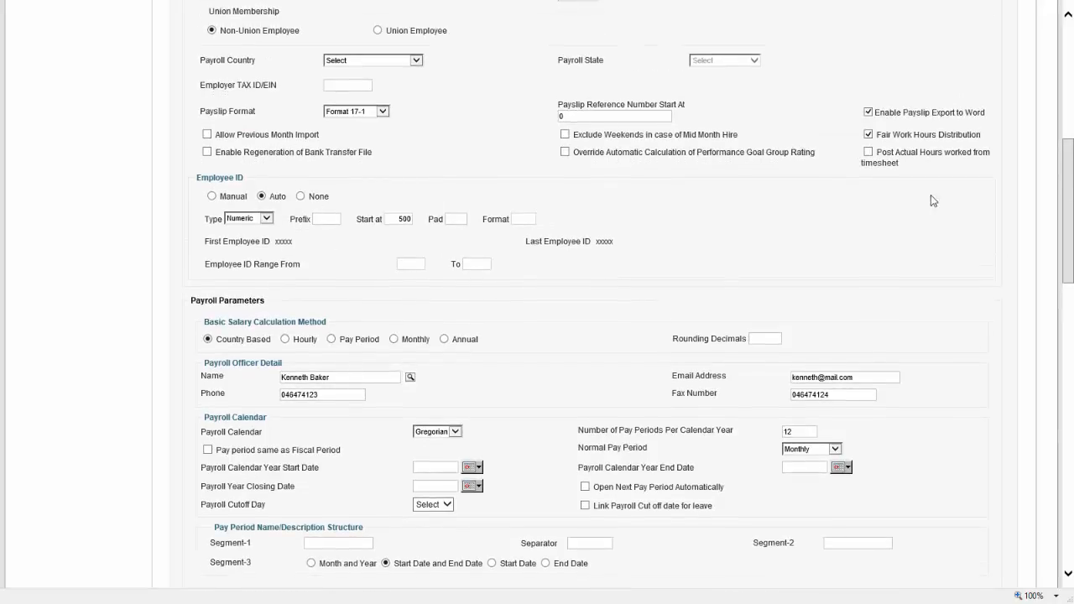
scroll(903, 227, "down", 3)
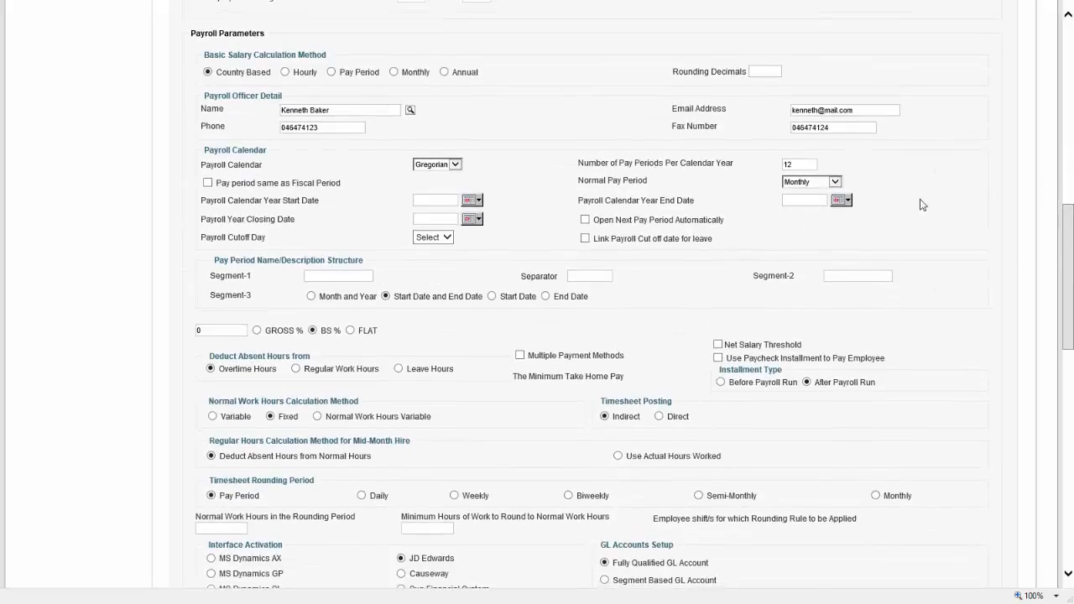
left_click(834, 181)
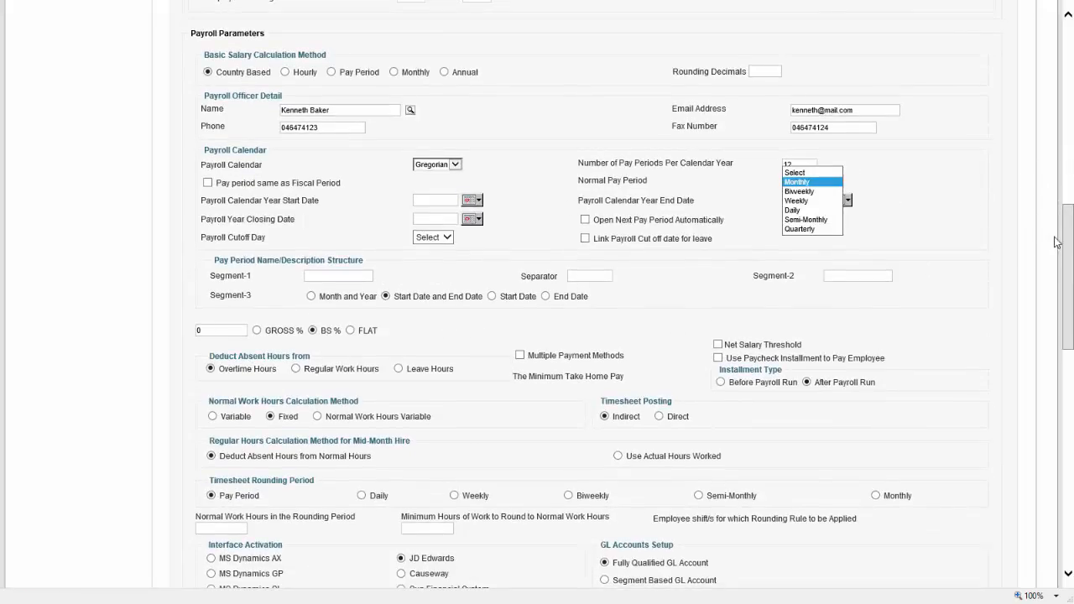
scroll(331, 221, "down", 4)
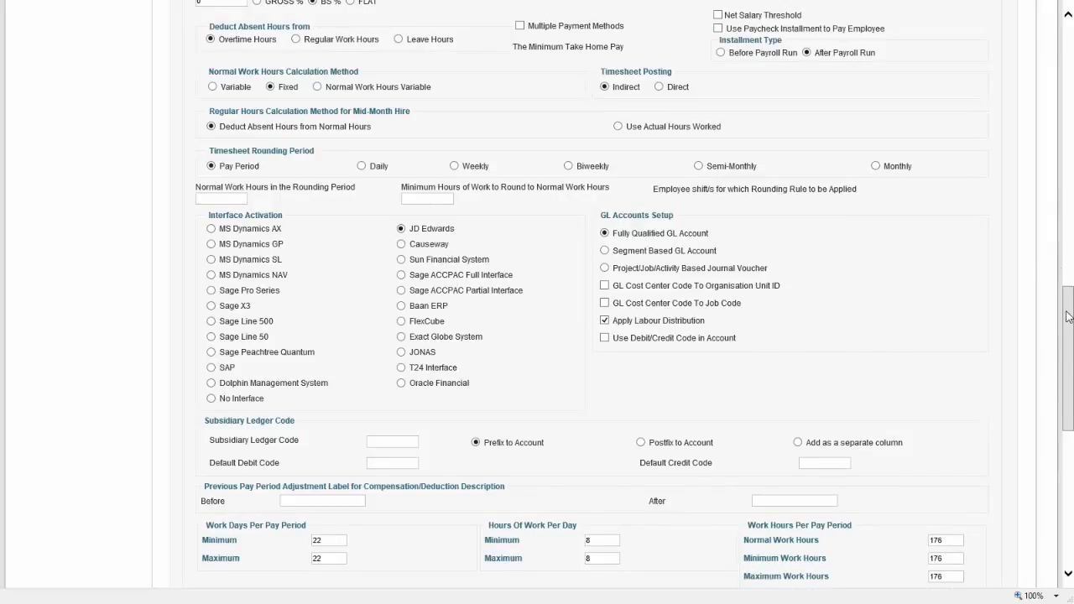
left_click_drag(1067, 307, 1063, 310)
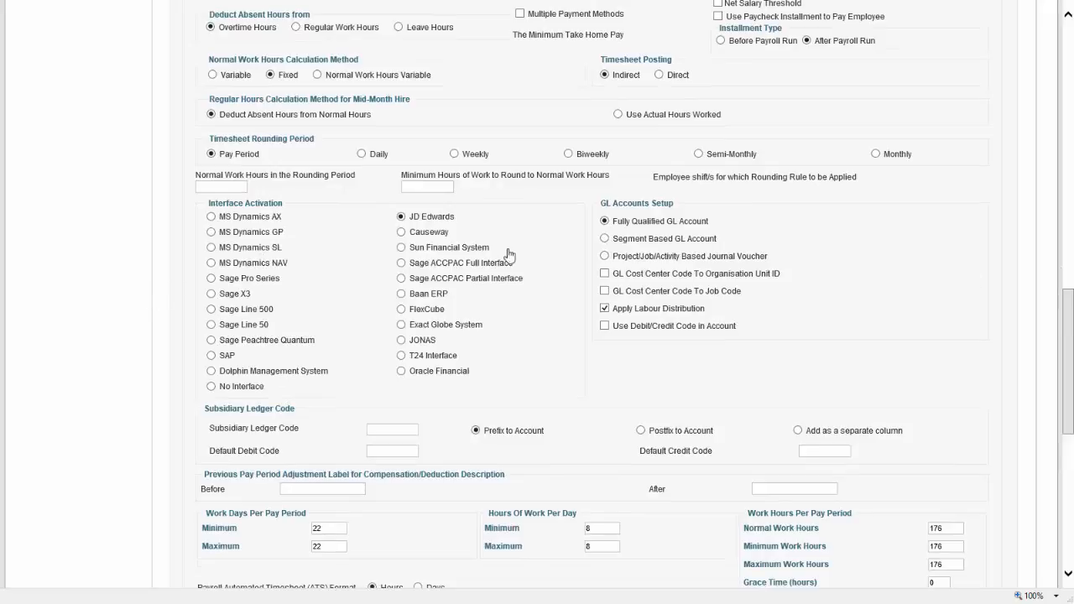
left_click_drag(1070, 297, 1066, 403)
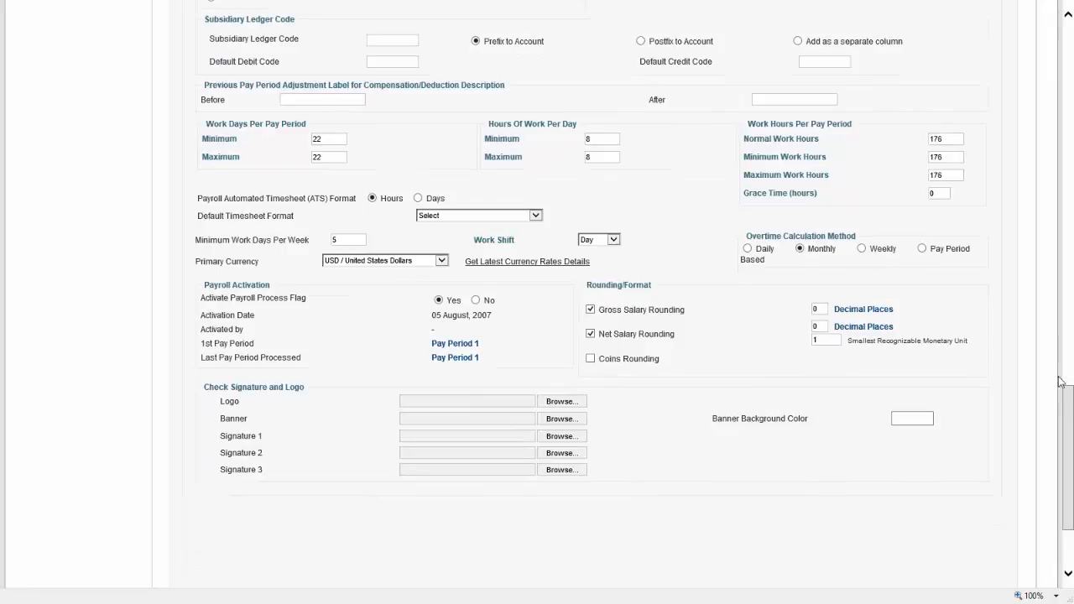
scroll(1069, 408, "up", 10)
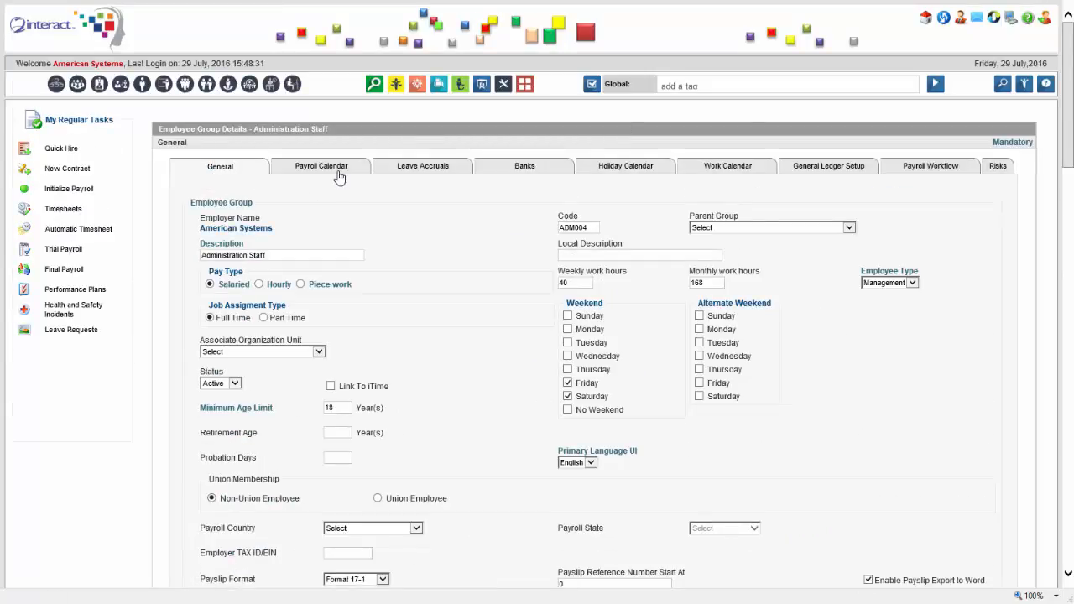
left_click(339, 174)
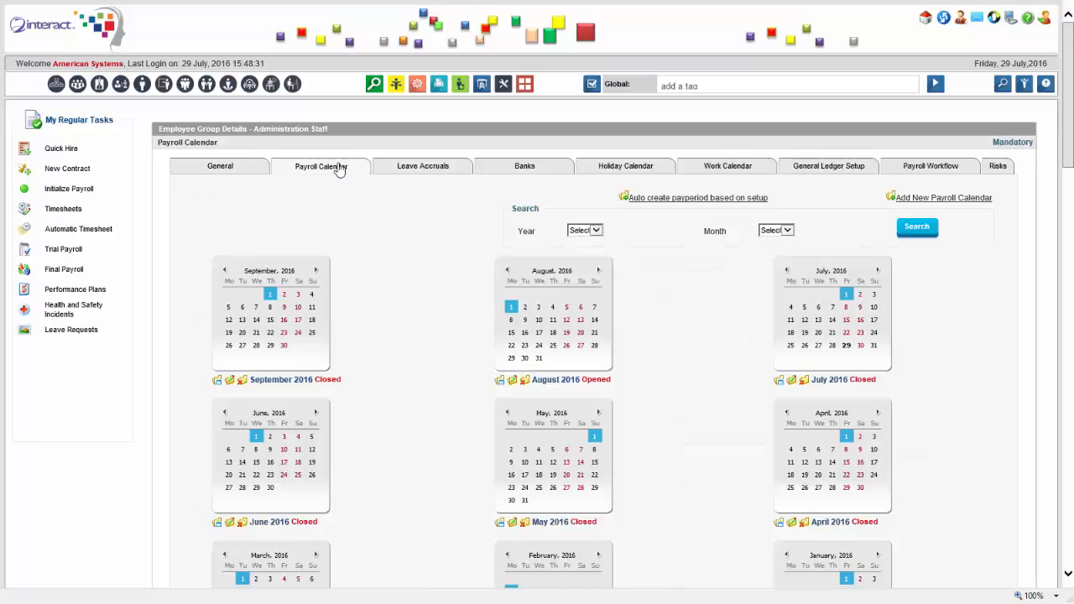
left_click(828, 173)
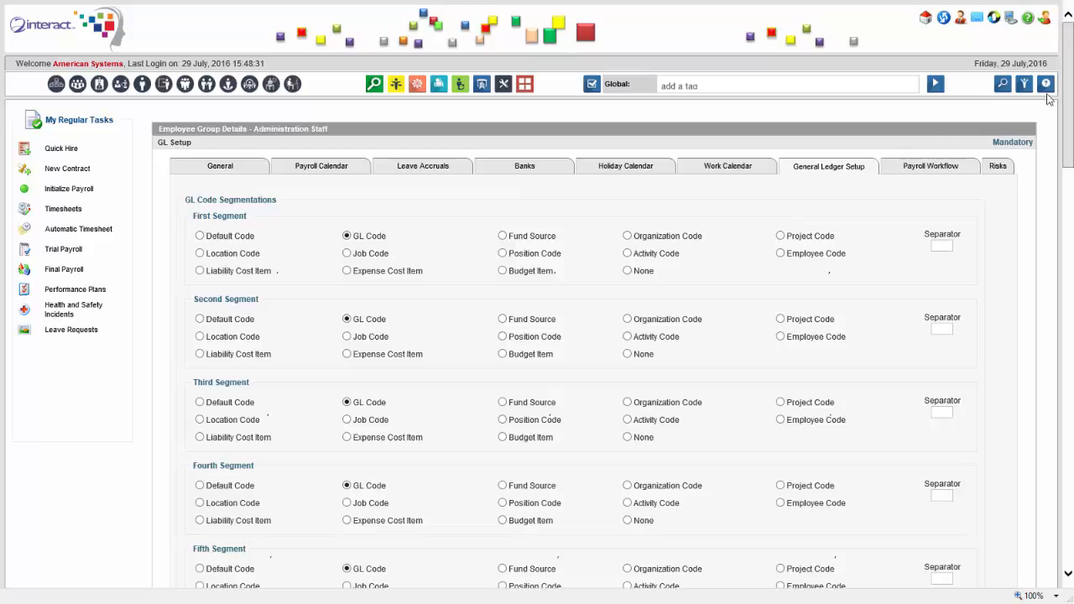
scroll(1069, 99, "down", 3)
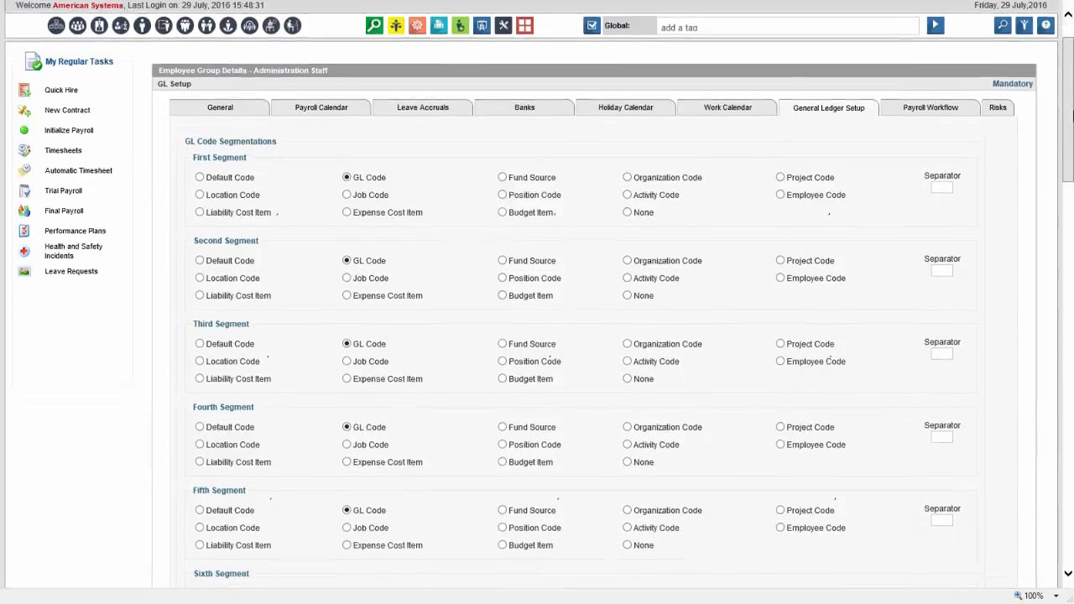
scroll(537, 302, "down", 15)
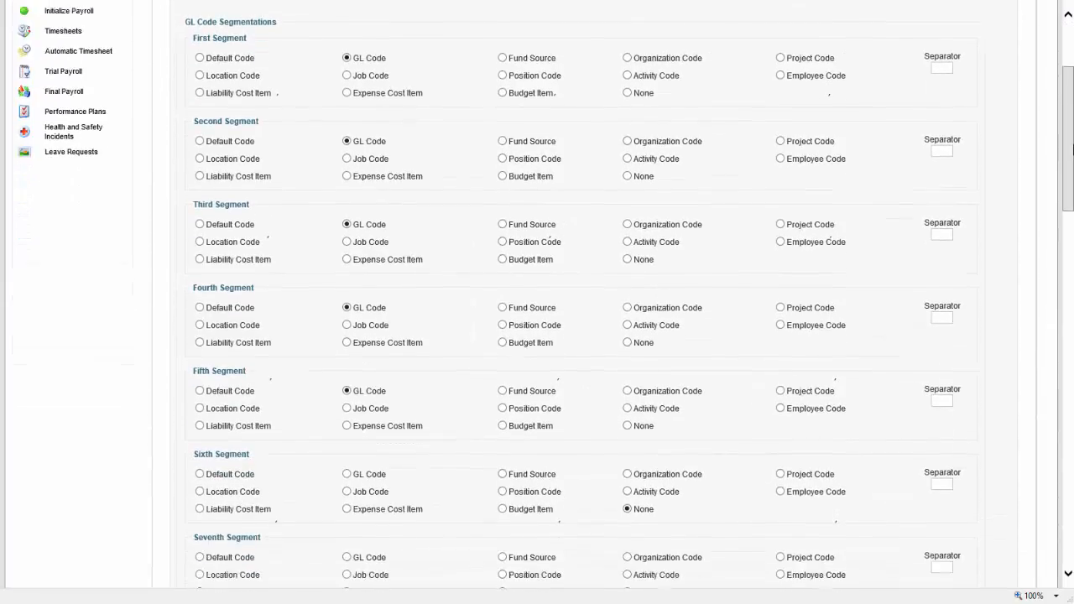
left_click_drag(1072, 273, 1073, 278)
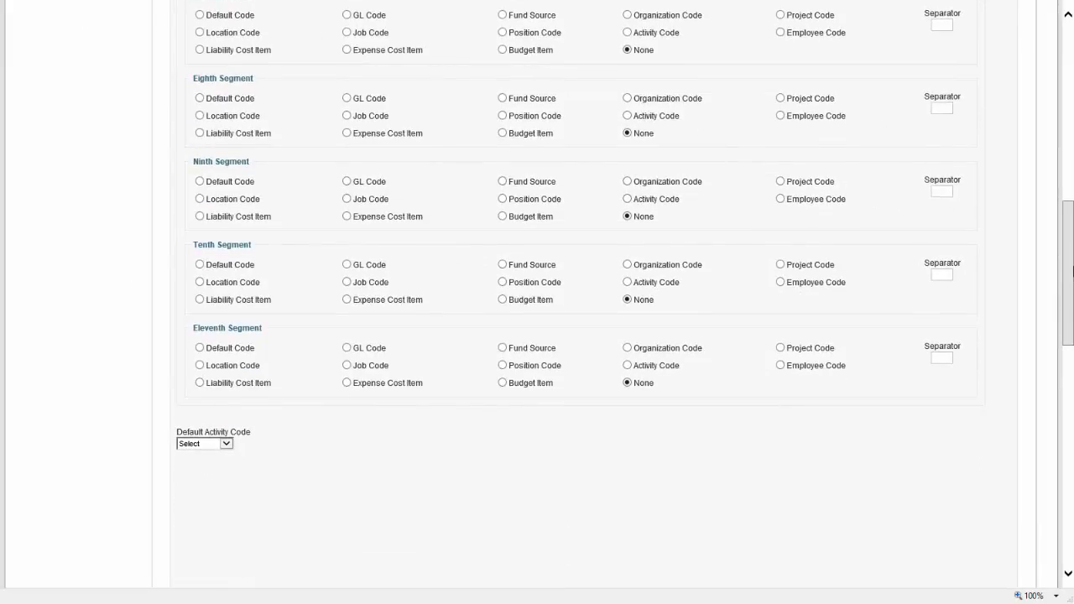
scroll(1072, 270, "up", 10)
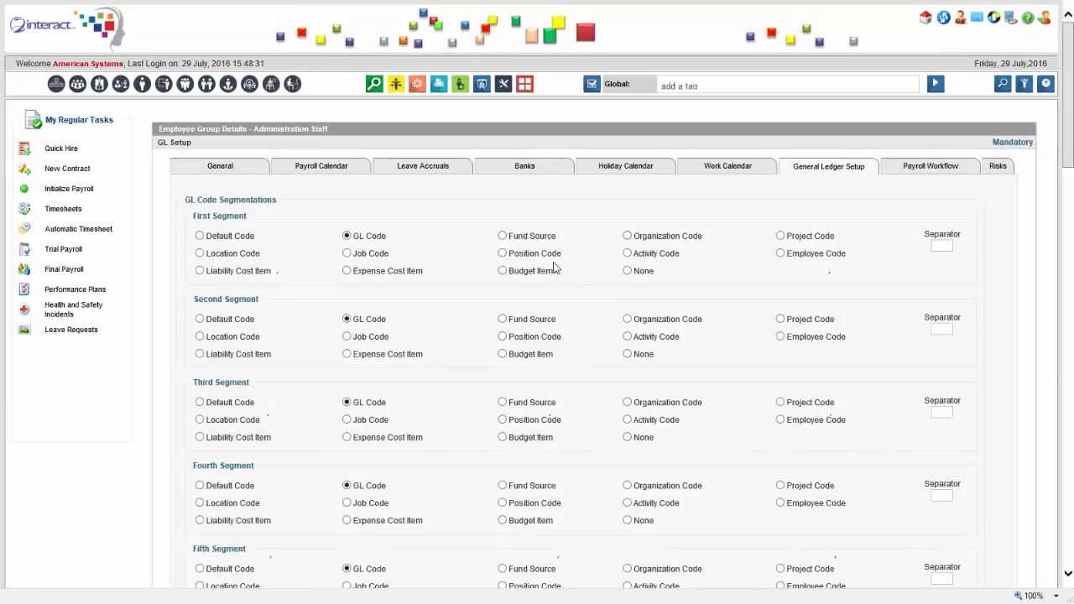
left_click(241, 170)
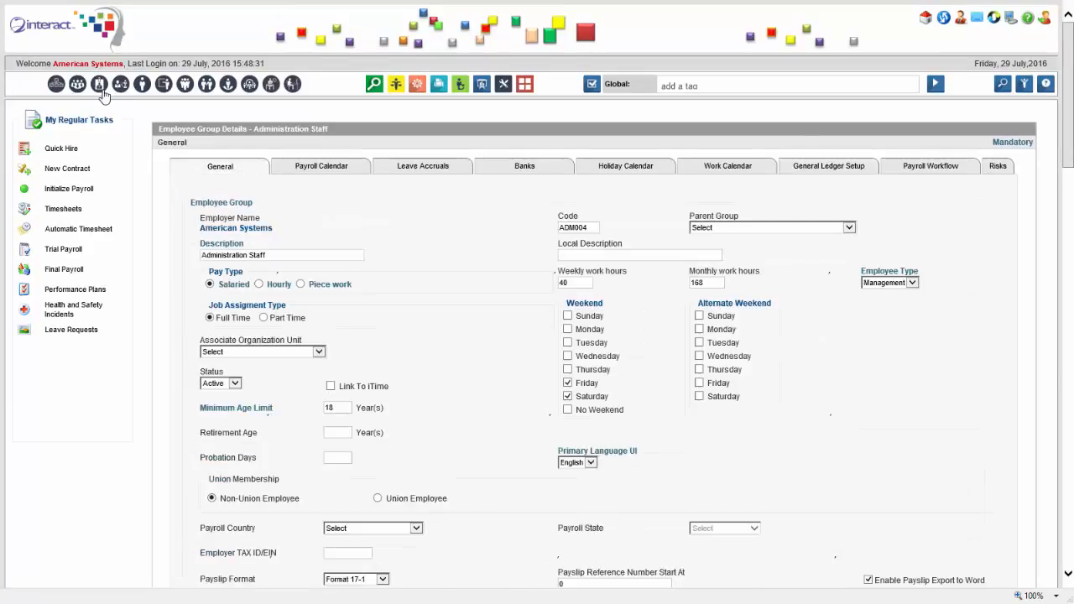
Open the Accountant (code A) record from the Job Classifications list
left_click(99, 85)
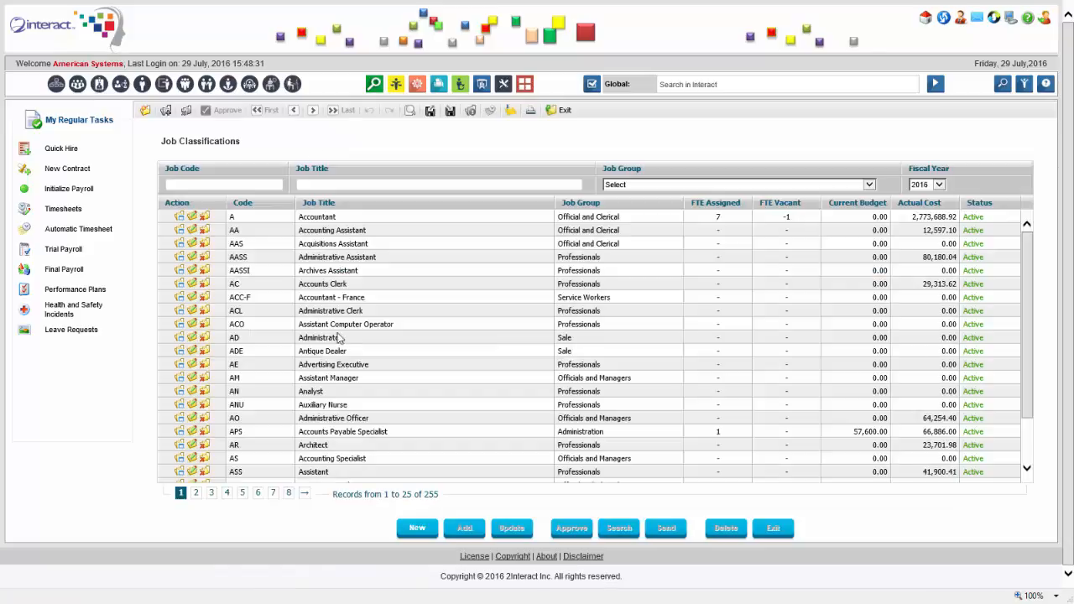
left_click(196, 219)
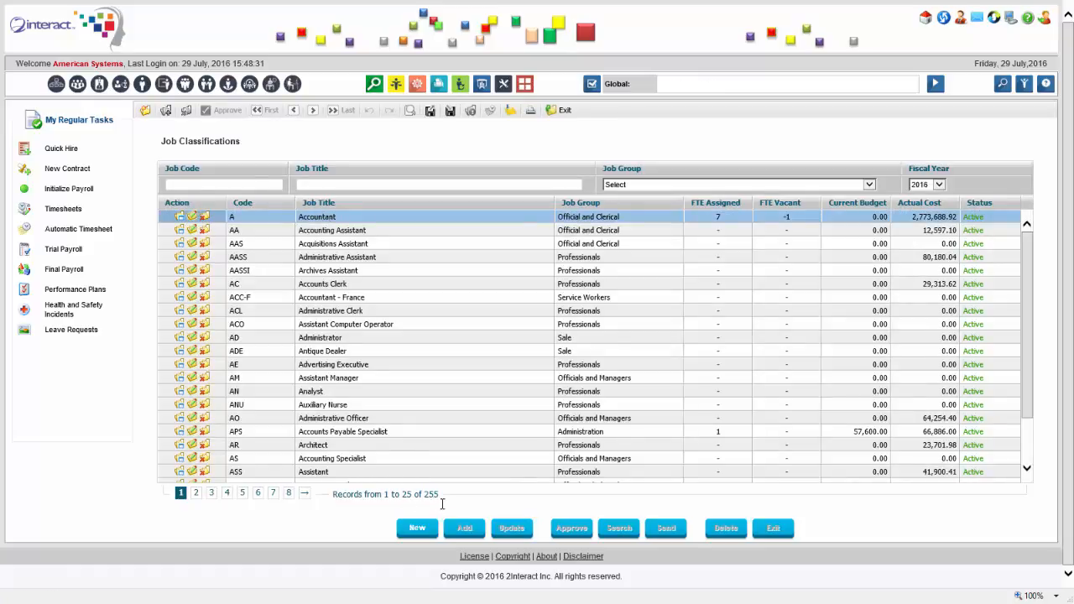
double_click(339, 220)
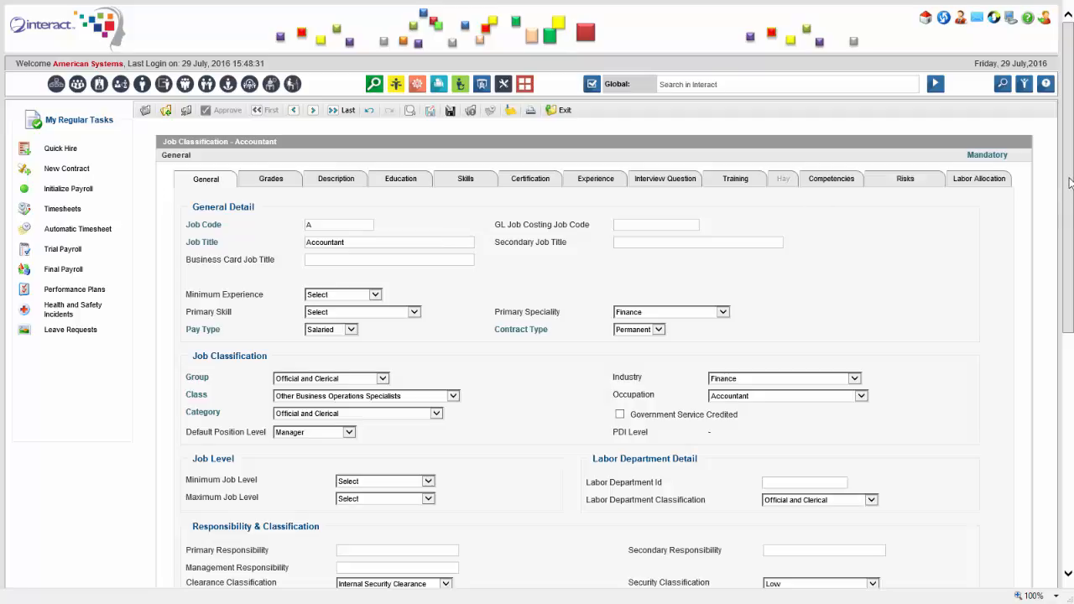
Review the Accountant job's description, education, skills, certification and experience requirements
left_click_drag(1068, 192, 1070, 256)
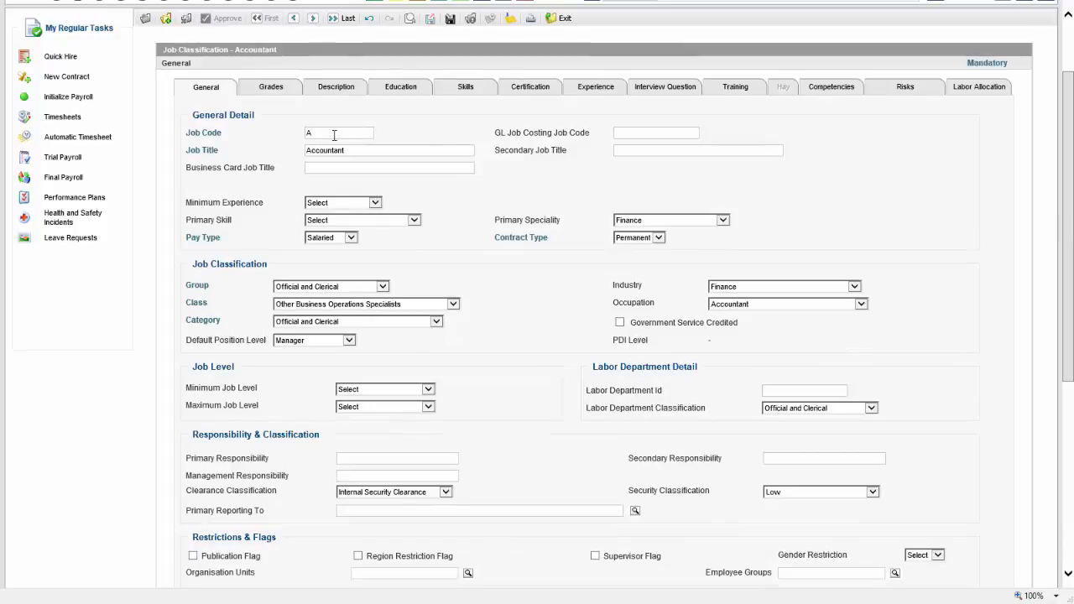
left_click(355, 151)
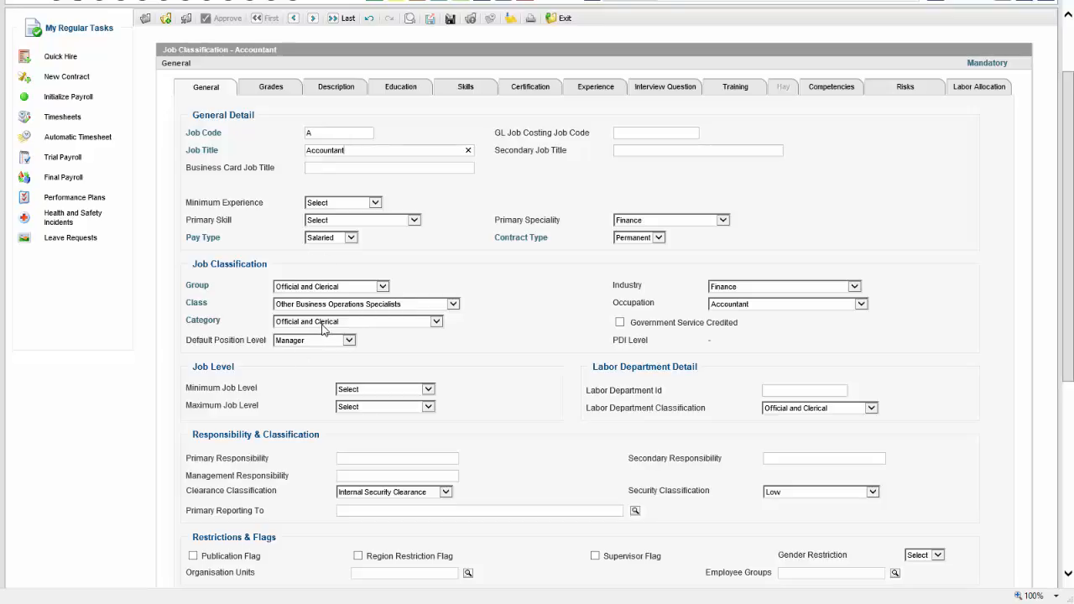
left_click(350, 92)
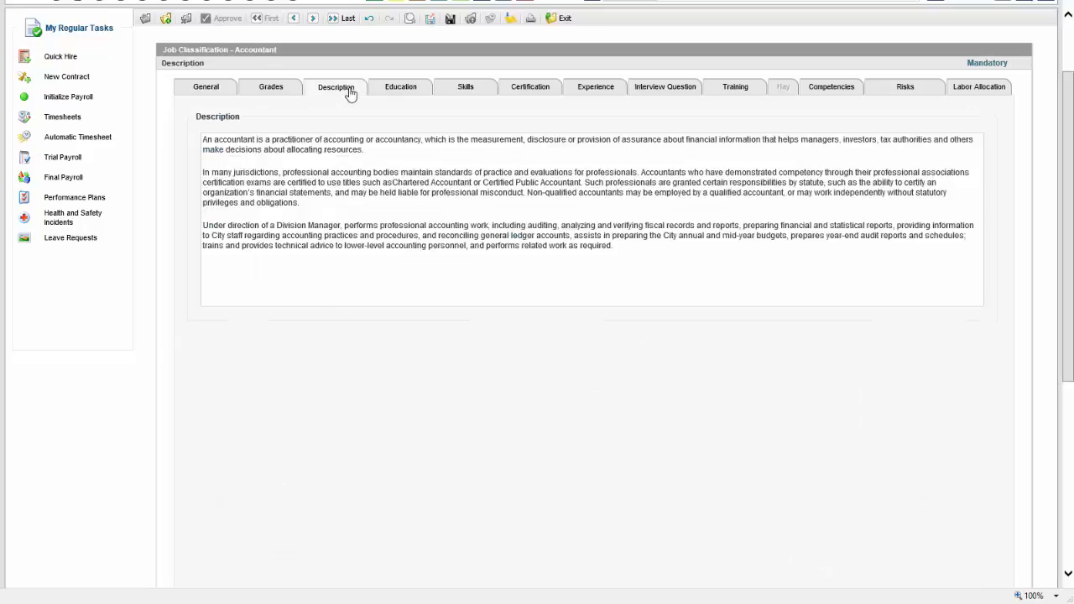
left_click(410, 92)
left_click(472, 88)
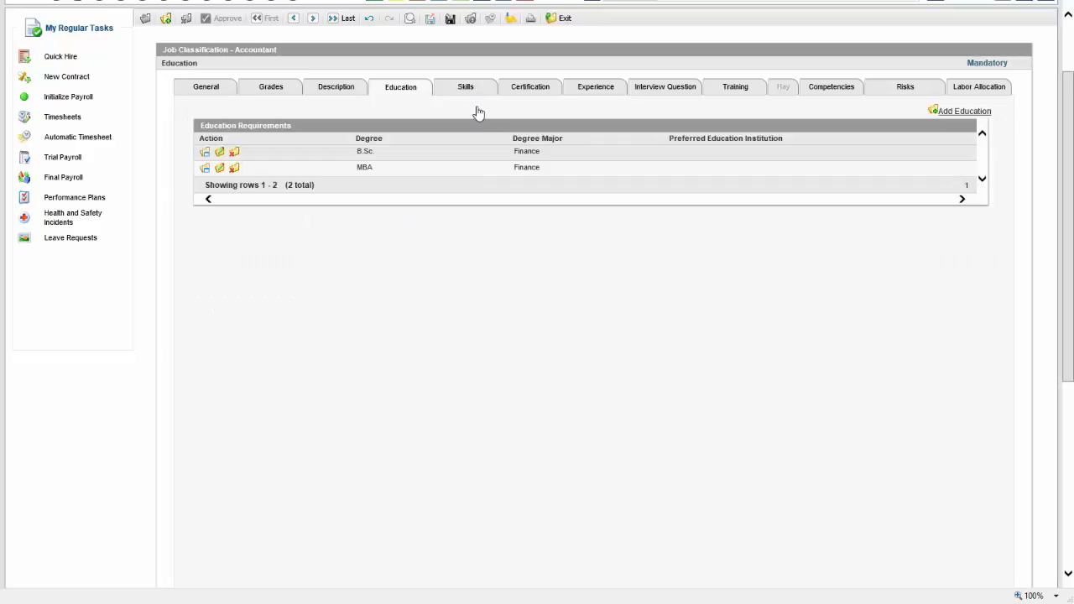
left_click(542, 92)
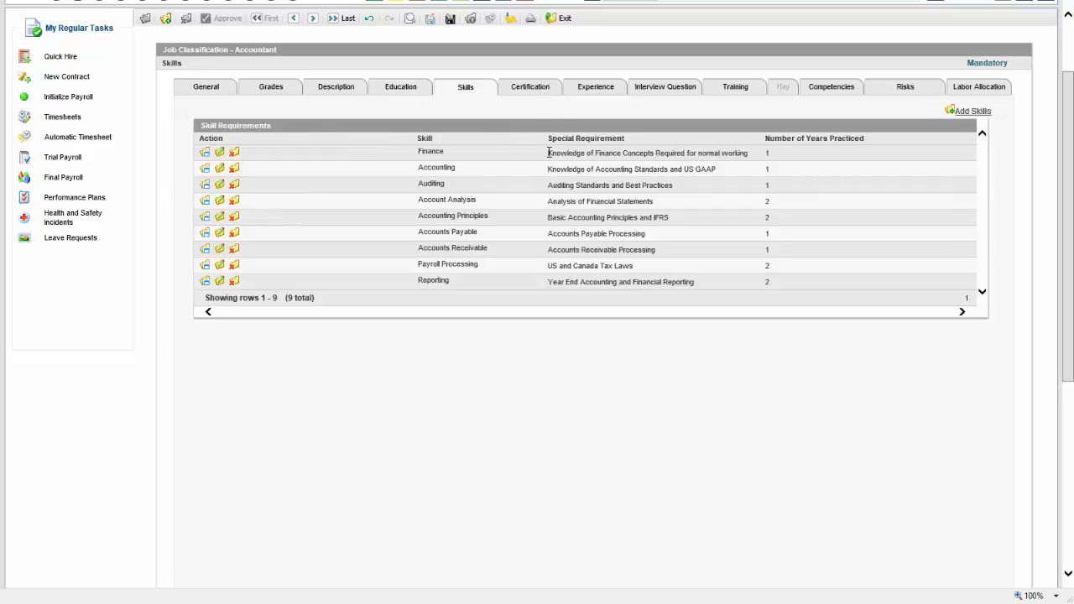
left_click(598, 98)
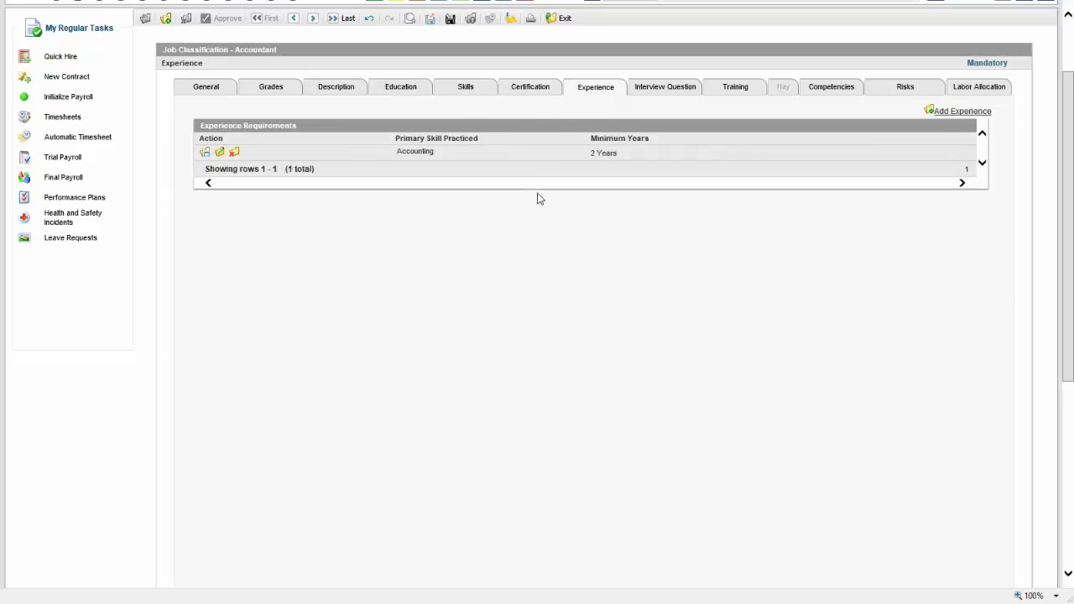
Review the job's interview questions, training courses and required competencies
left_click(671, 92)
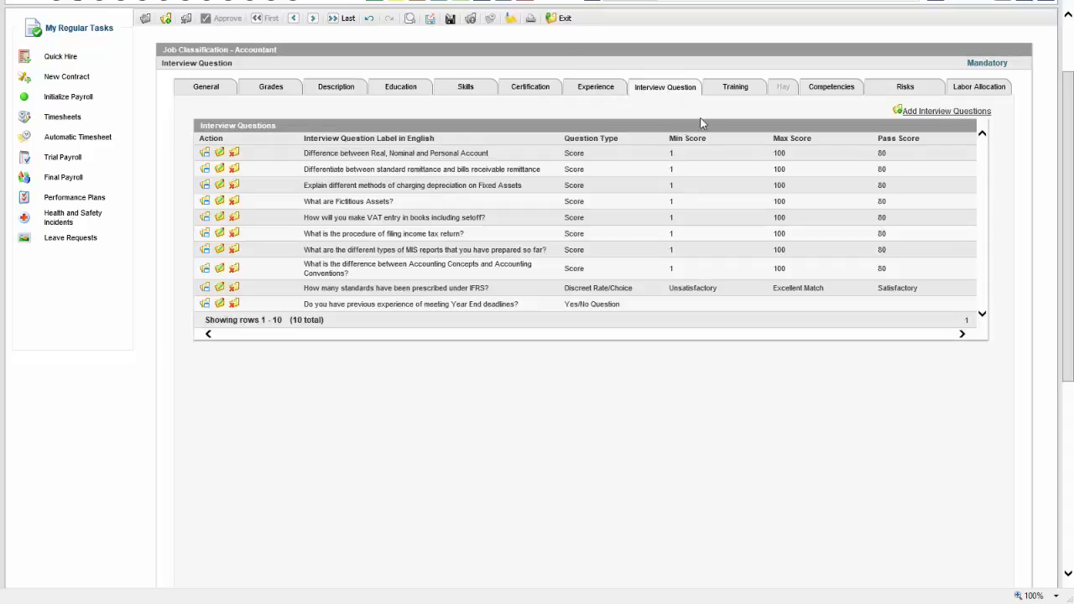
left_click(735, 88)
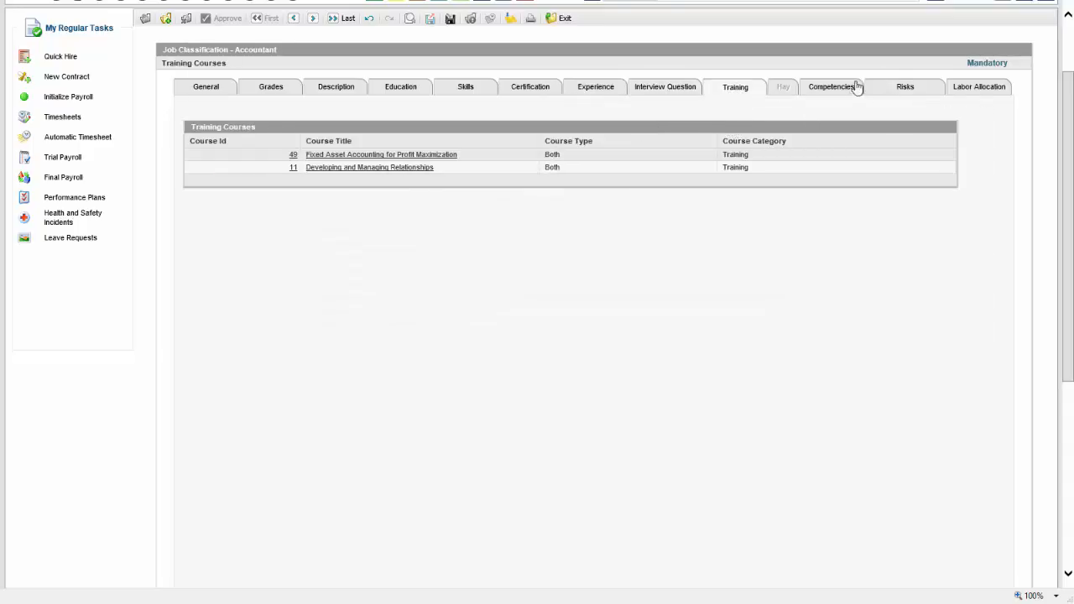
left_click(667, 92)
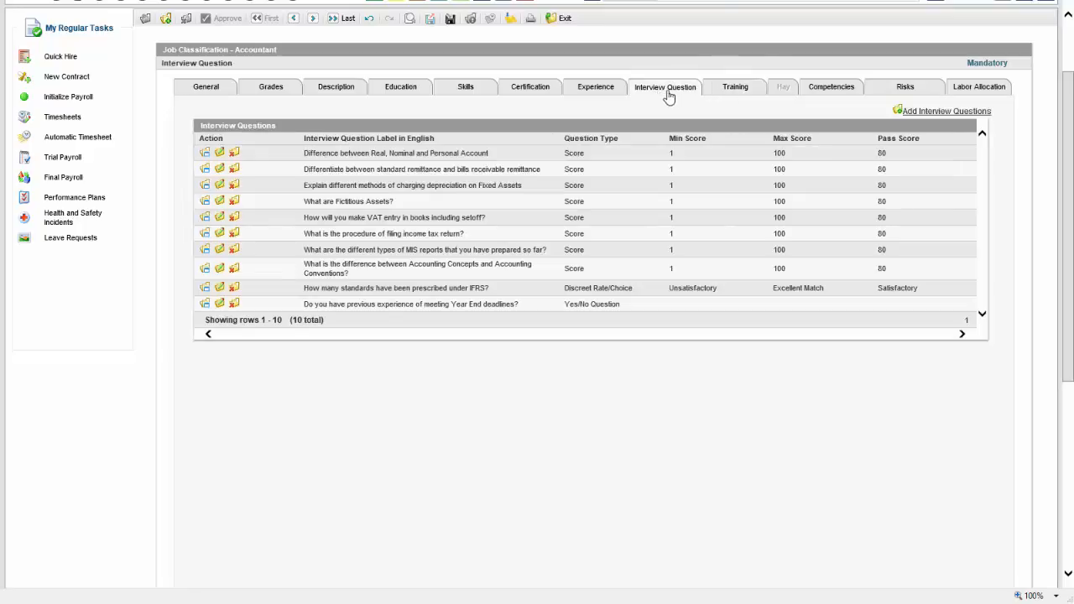
left_click(734, 95)
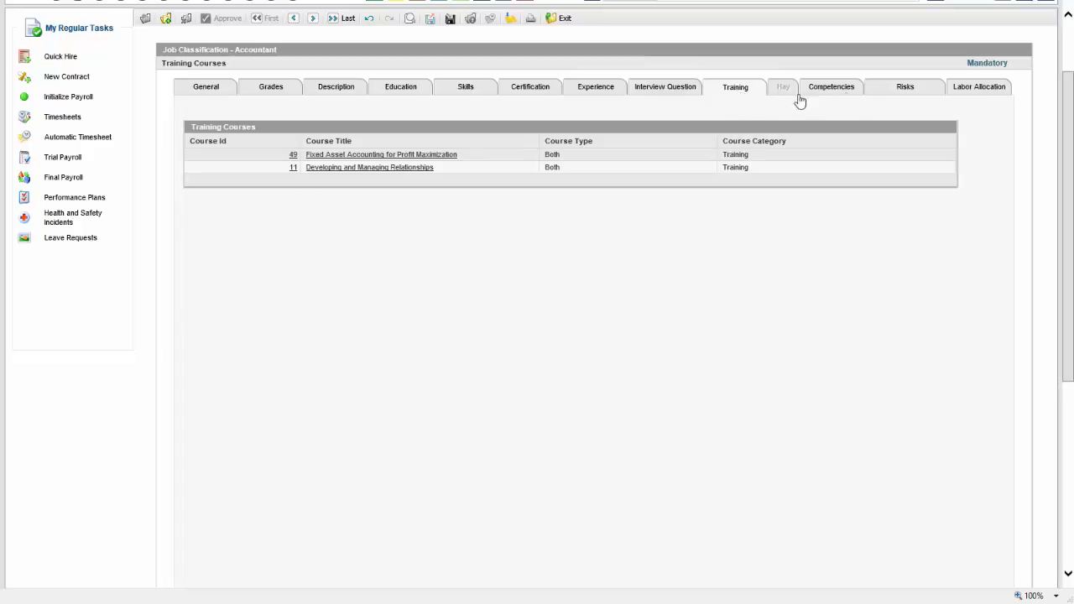
left_click(842, 91)
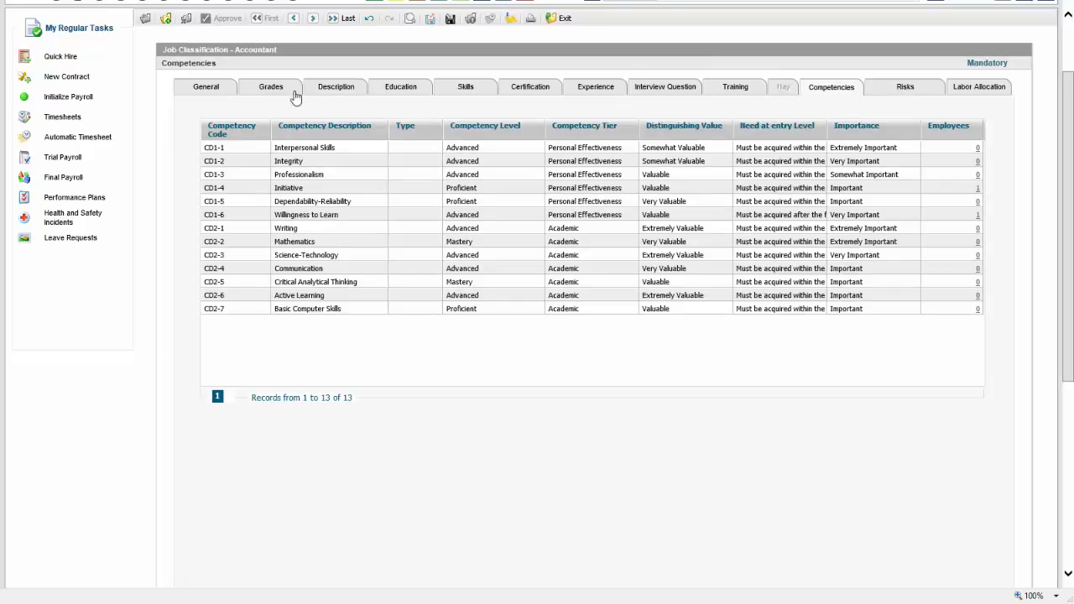
Check the job's salary grades, then return to its General details
left_click(214, 92)
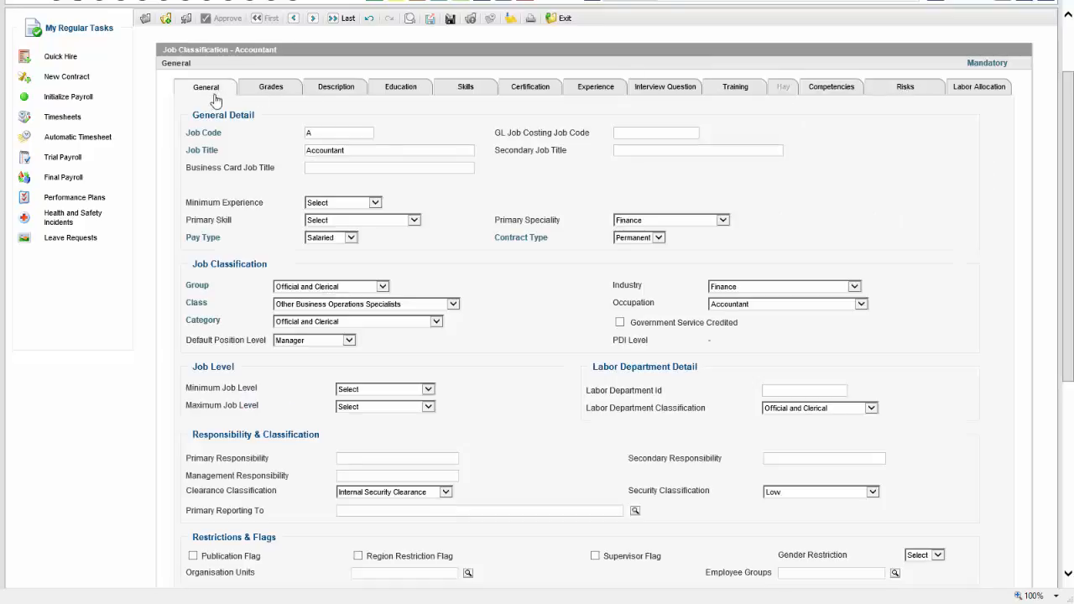
left_click(277, 91)
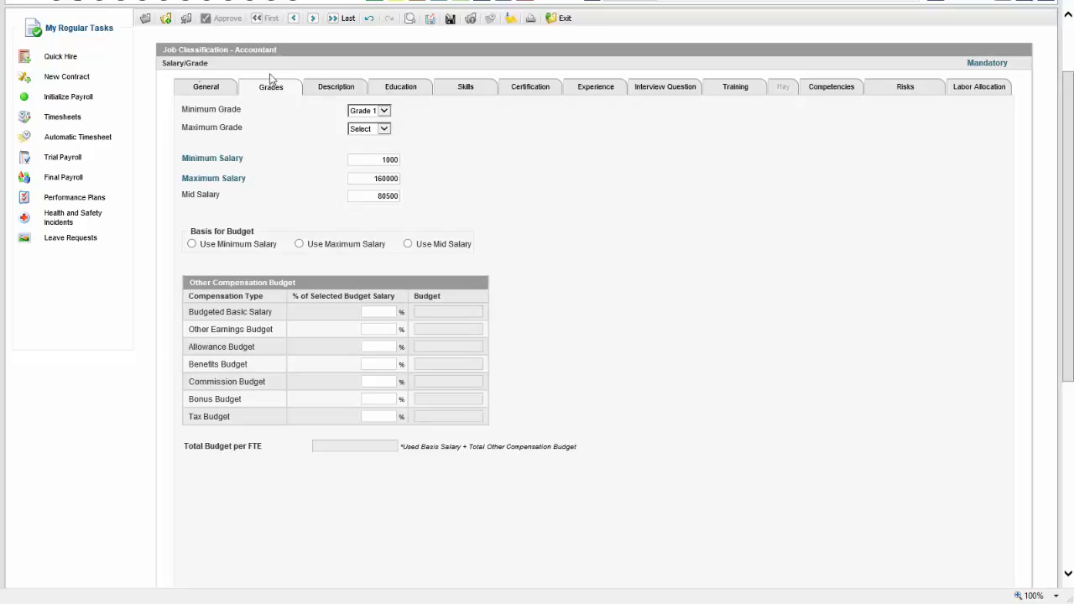
left_click(203, 89)
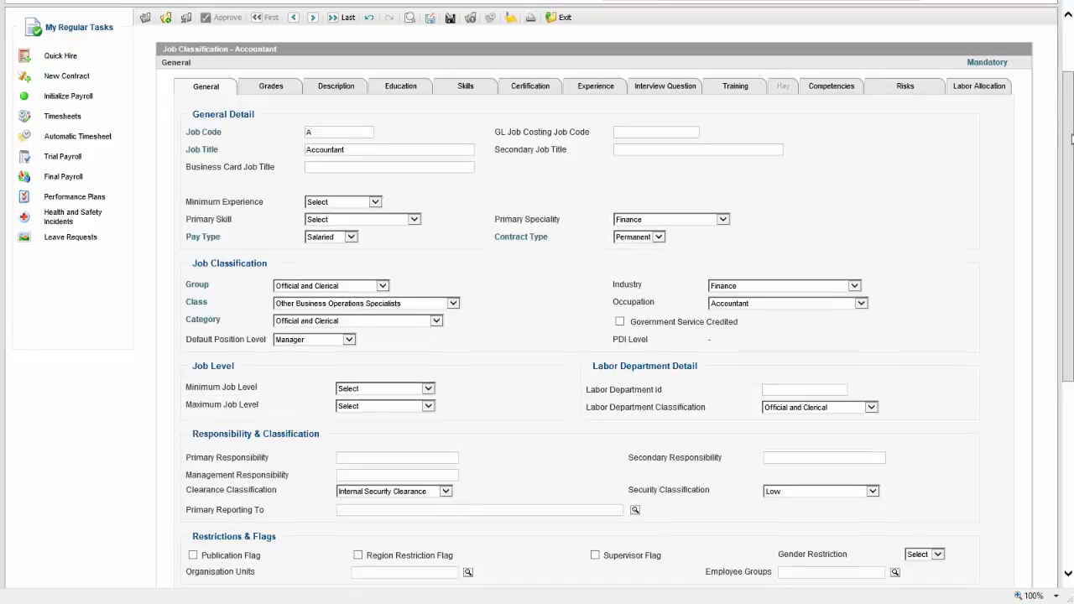
left_click_drag(1070, 135, 1066, 104)
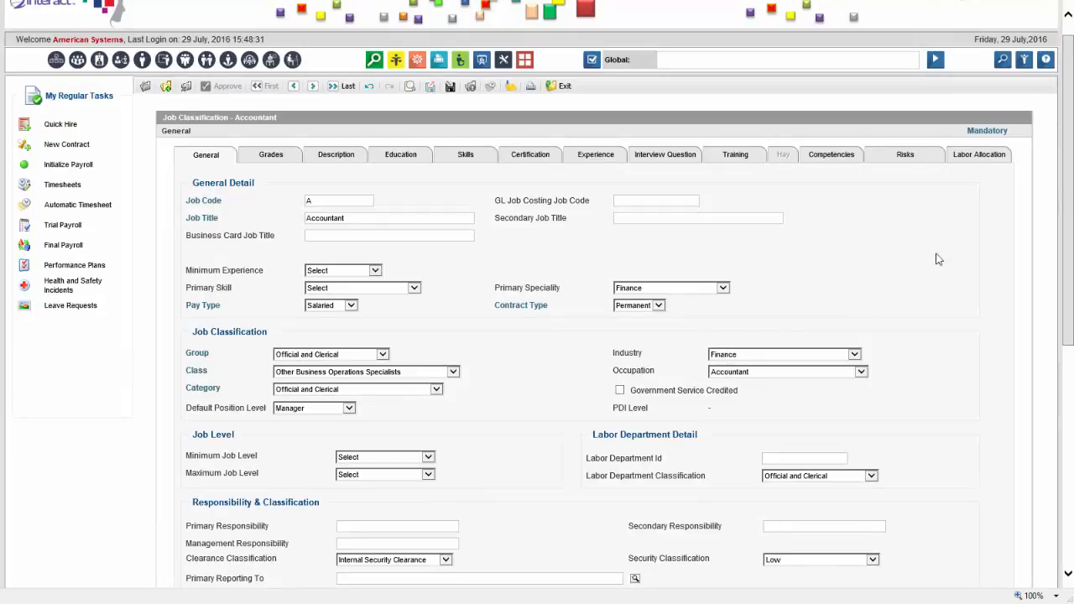
Scroll the Accountant job classification form
mouse_move(1066, 170)
left_mouse_down()
mouse_move(1072, 344)
mouse_move(1070, 159)
left_mouse_up()
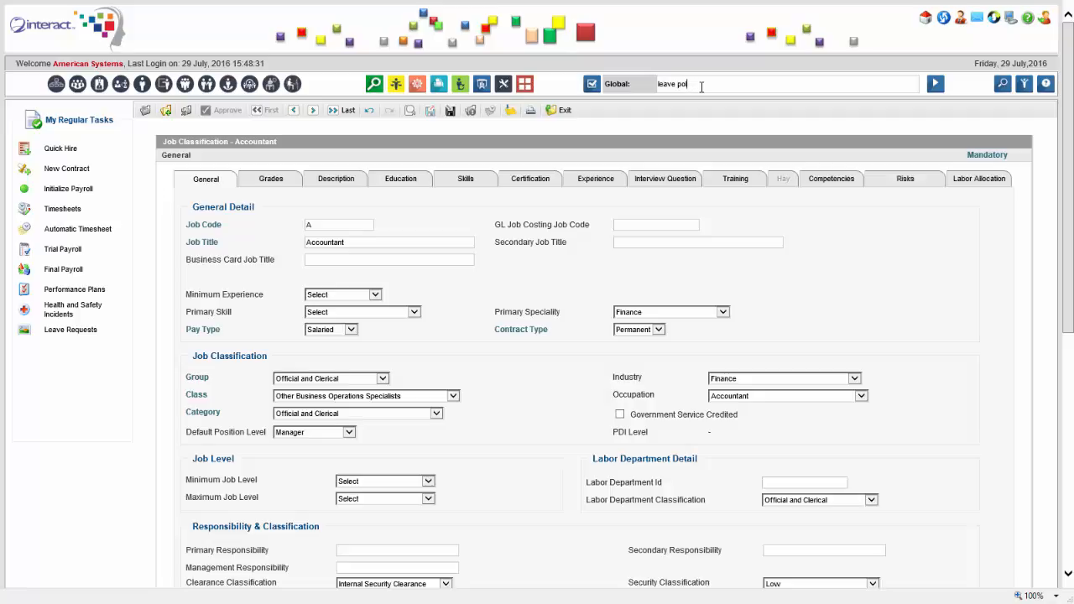
Search globally for Leave Policies and open the Annual Leave policy for editing
type("ie")
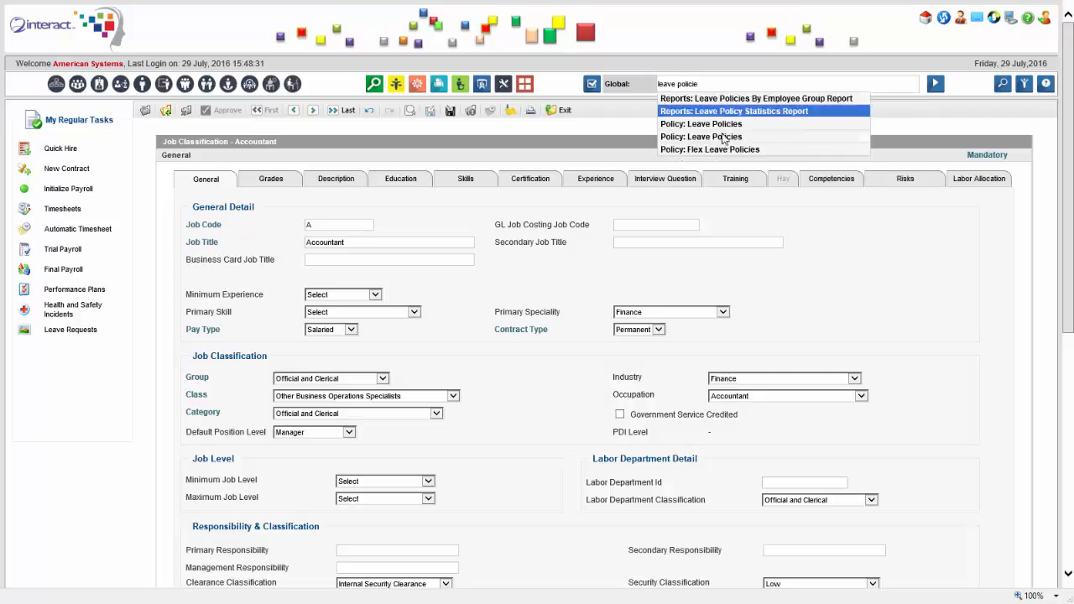
left_click(726, 136)
left_click(934, 87)
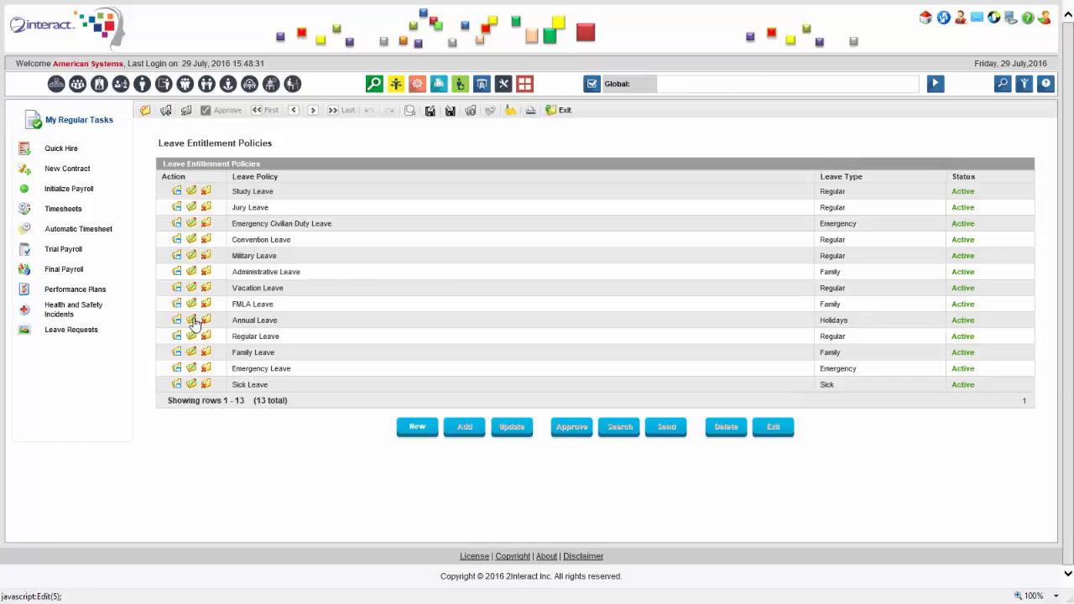
left_click(192, 320)
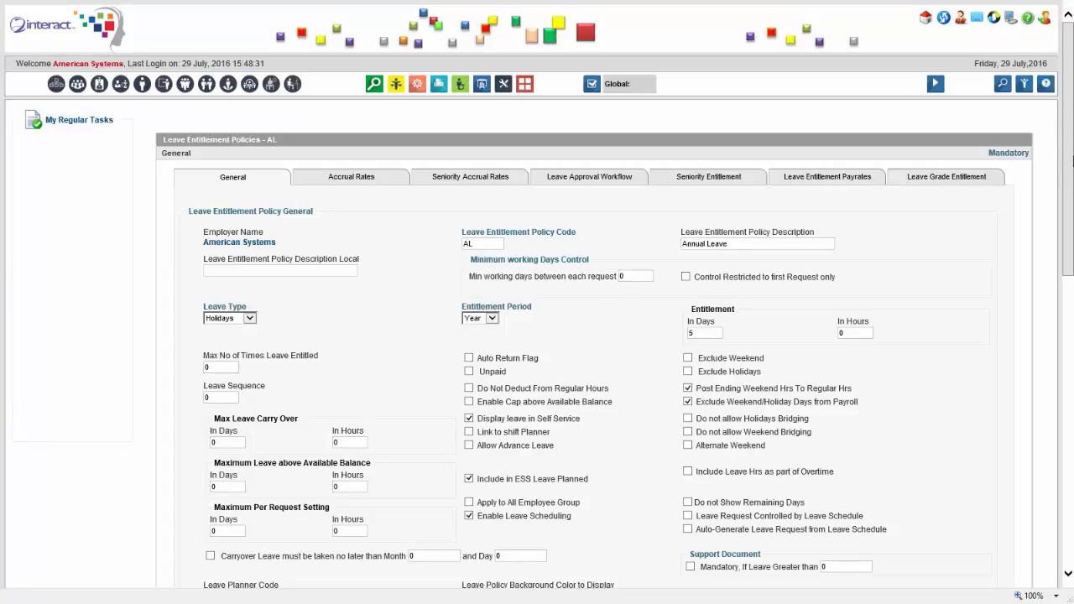
Try the unpaid, exclude-weekends and exclude-holidays options, leaving them as they were
scroll(1057, 187, "down", 1)
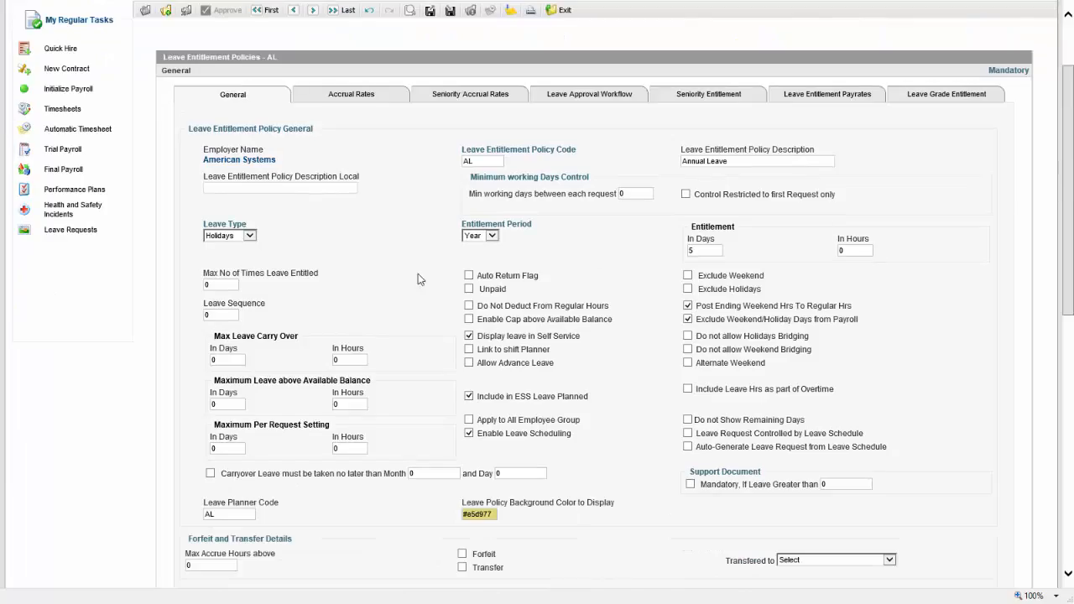
scroll(856, 268, "down", 2)
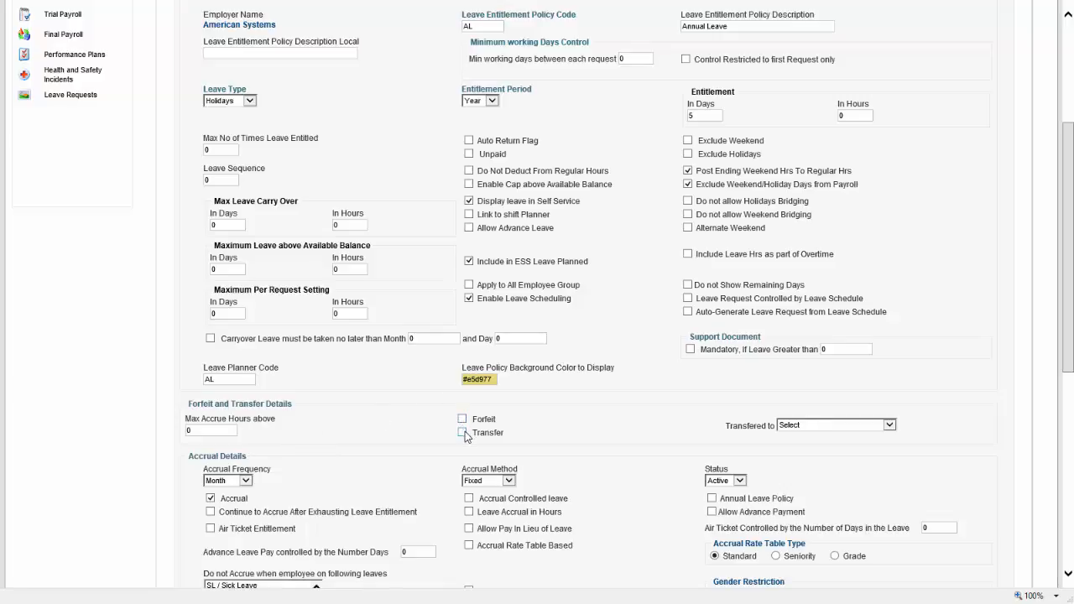
scroll(926, 207, "up", 2)
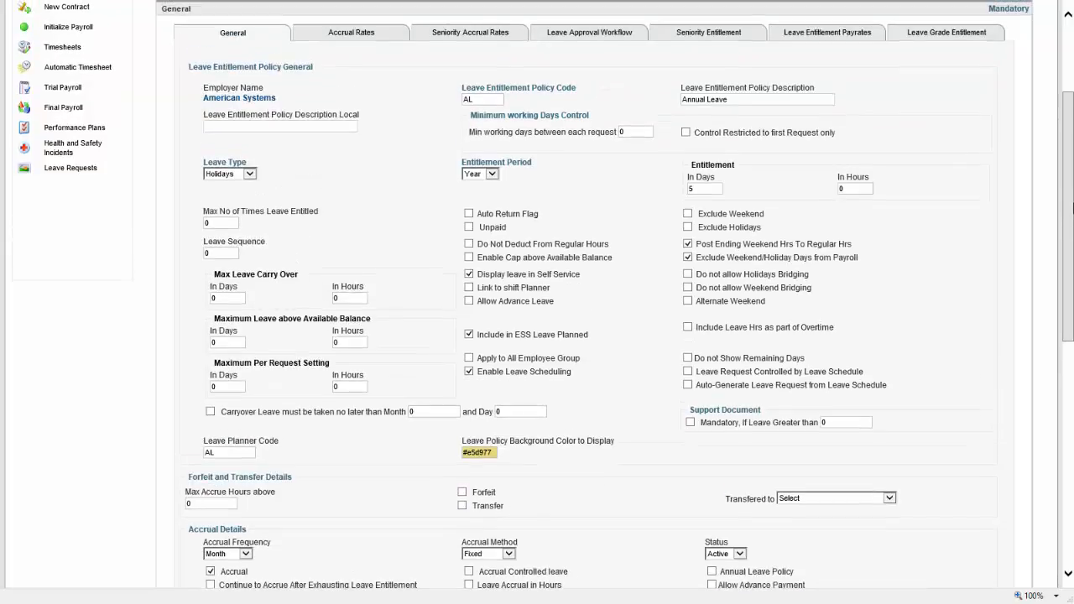
left_click(469, 227)
left_click(469, 228)
left_click(687, 214)
left_click(689, 227)
left_click(688, 215)
left_click(688, 227)
scroll(872, 168, "up", 1)
left_click(687, 235)
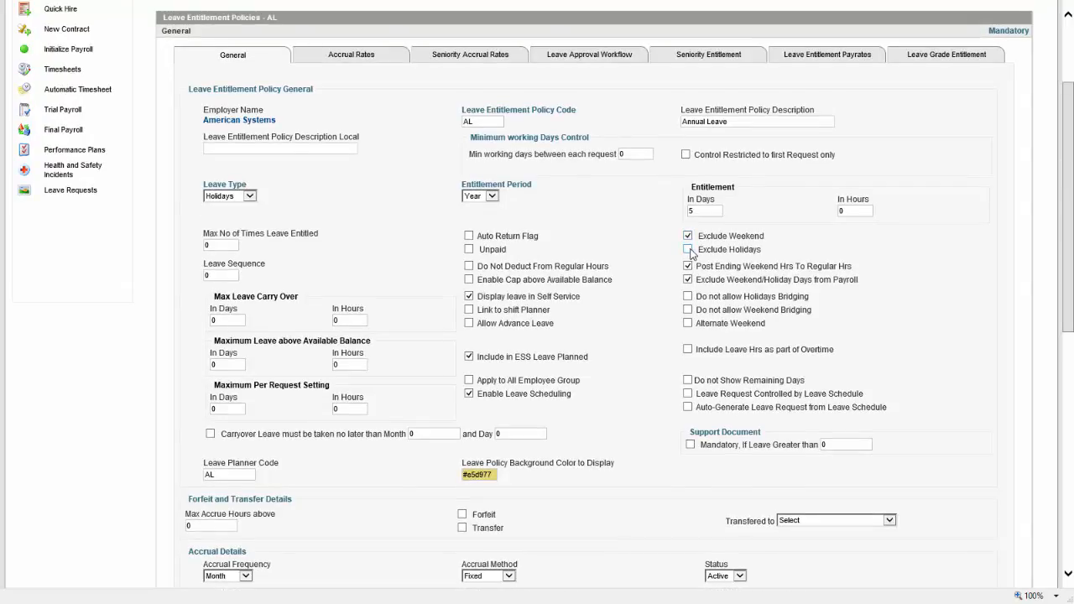
left_click(687, 236)
Keep Month accrual frequency and Fixed method, and allow pay in lieu of leave
scroll(1071, 149, "down", 3)
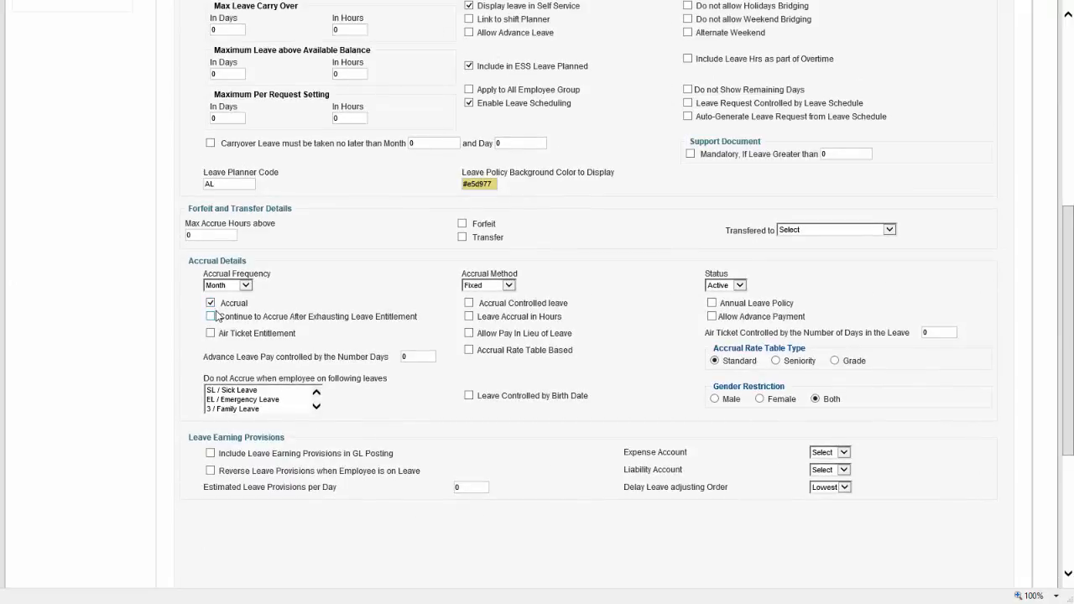
left_click(241, 286)
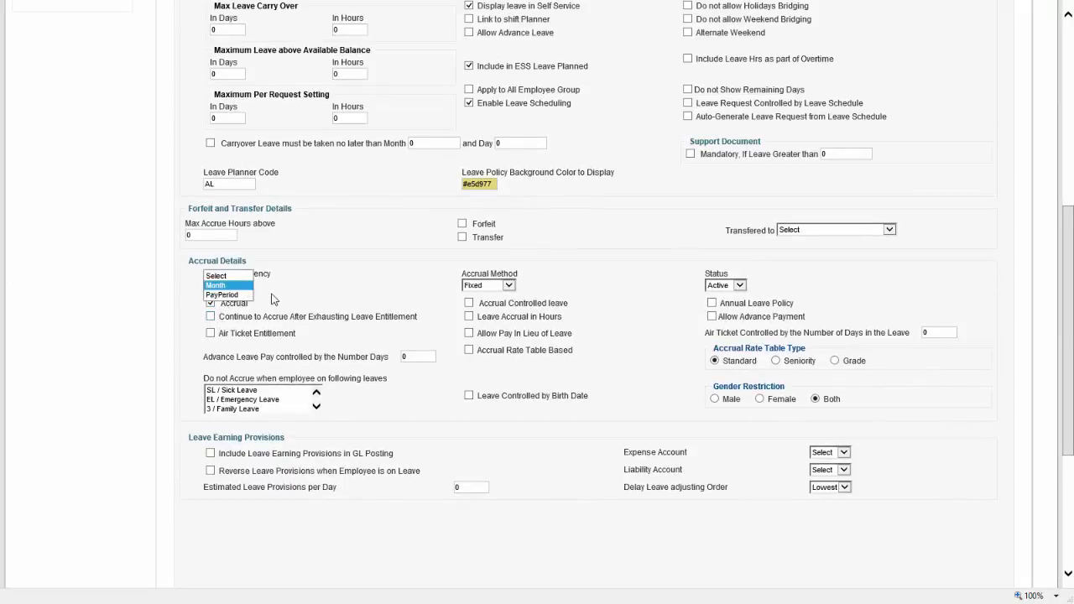
left_click(273, 300)
left_click(509, 285)
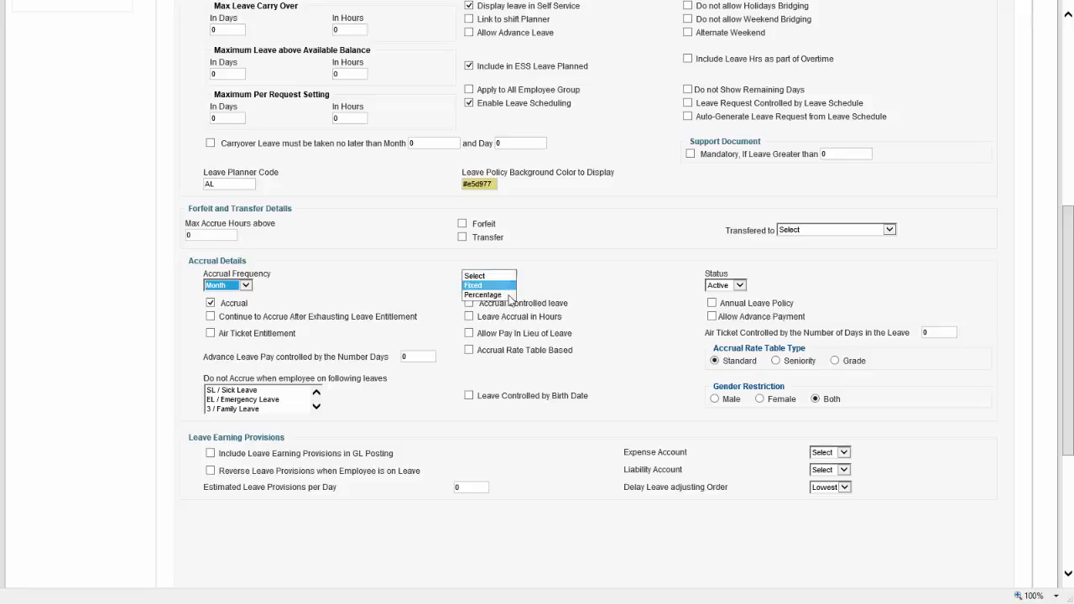
left_click(485, 286)
left_click(246, 285)
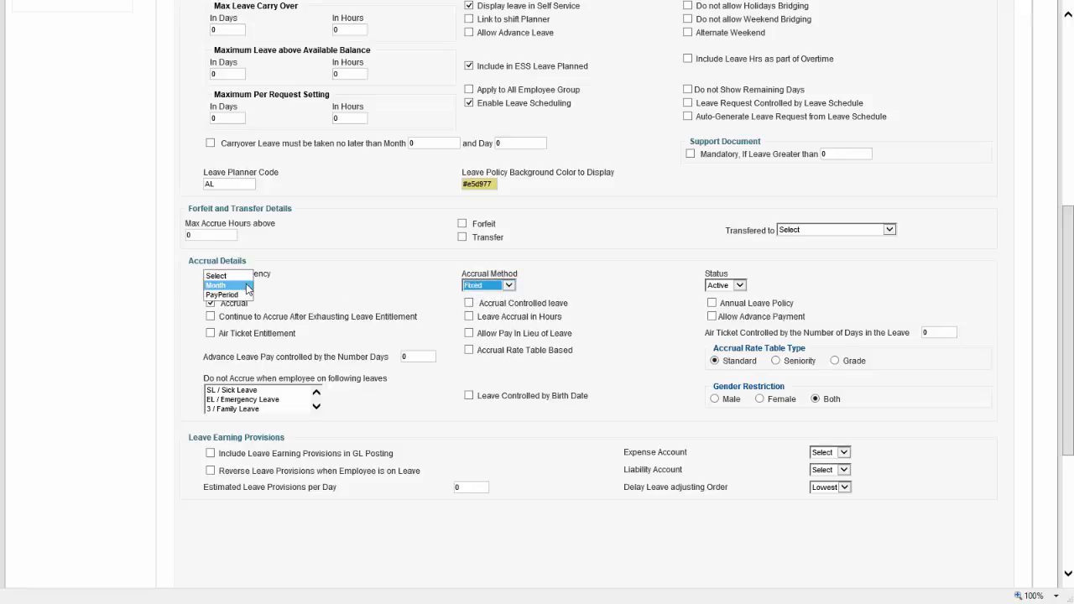
left_click(219, 285)
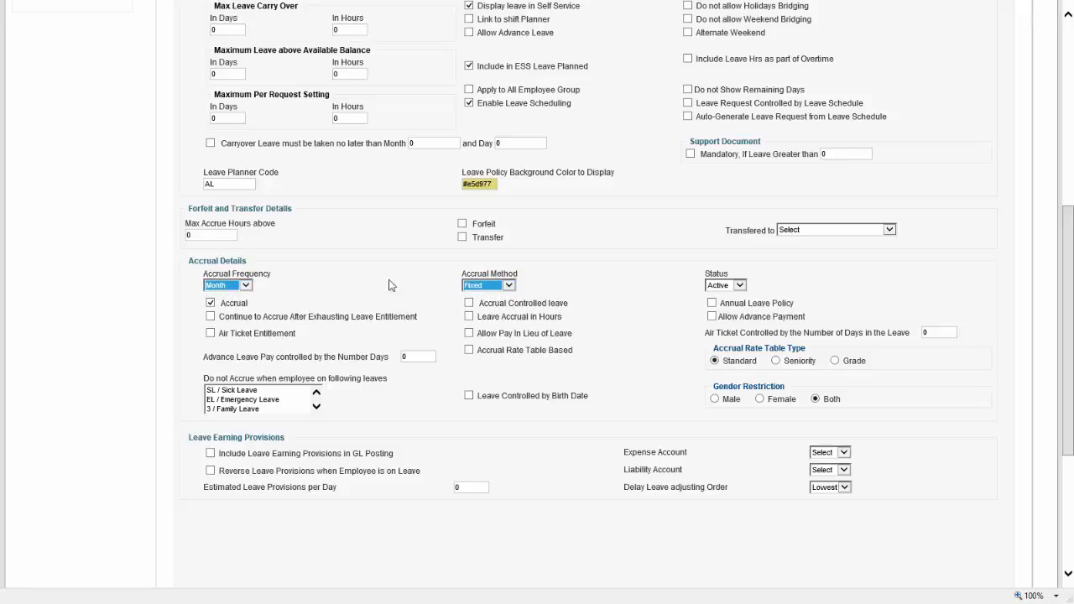
left_click(470, 335)
left_click_drag(1065, 323, 1022, 137)
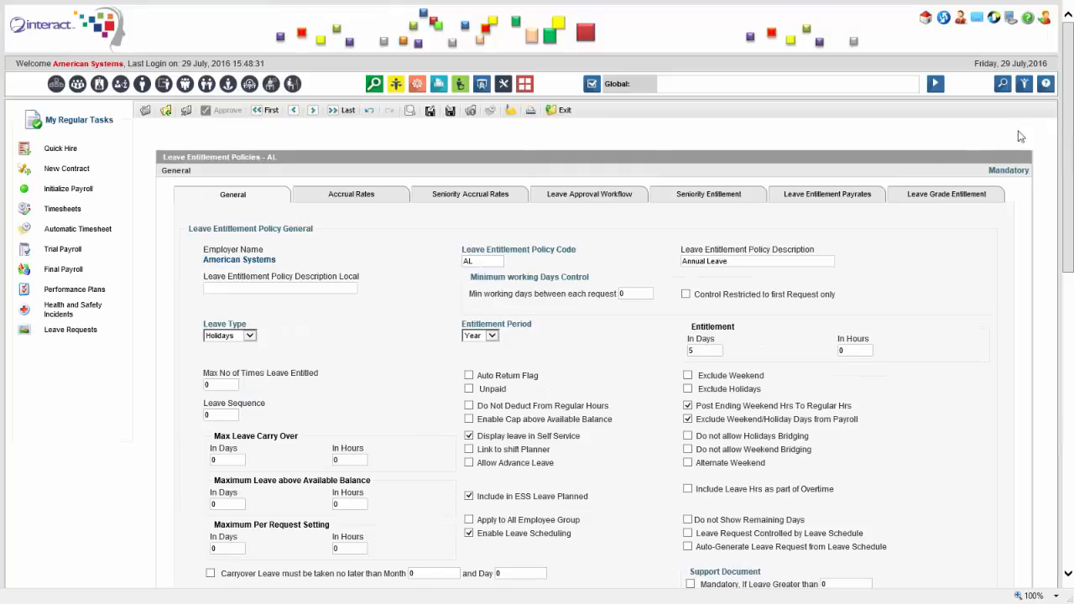
View the Accrual Rates and Seniority Accrual Rates tables, then return to General
left_click(388, 198)
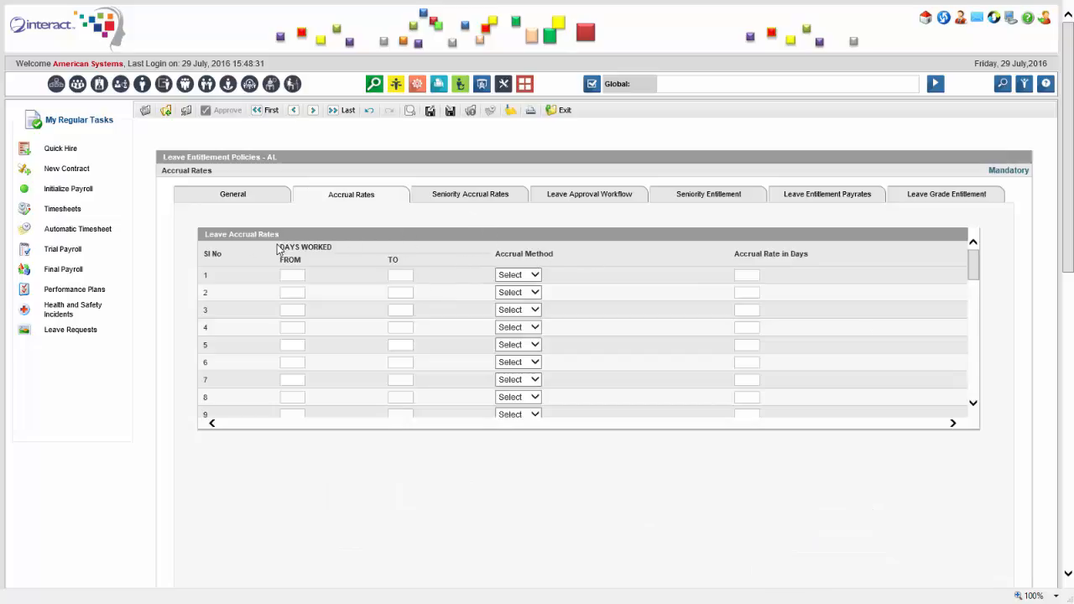
left_click_drag(280, 248, 371, 242)
left_click(482, 200)
left_click(260, 200)
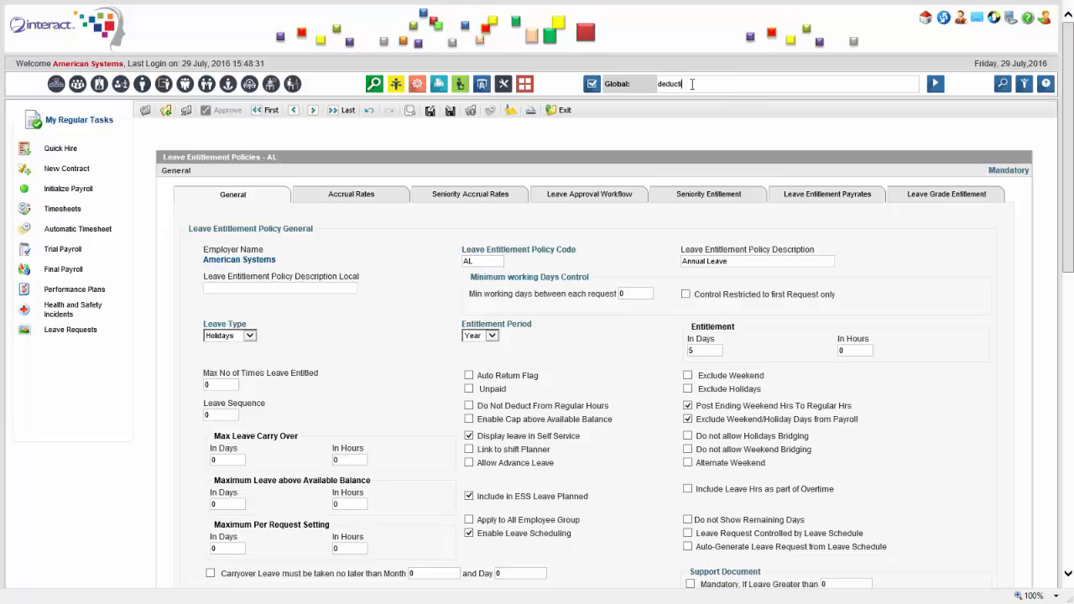
Choose Deduction Definition from the search and open the EDLO Education Loan Deduction
type("on")
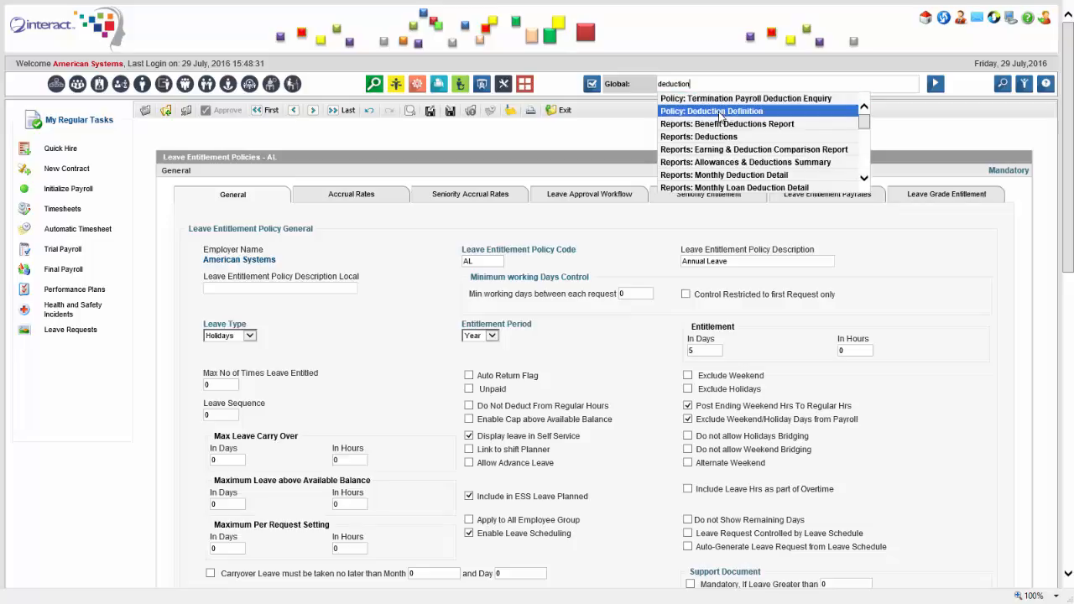
left_click(720, 112)
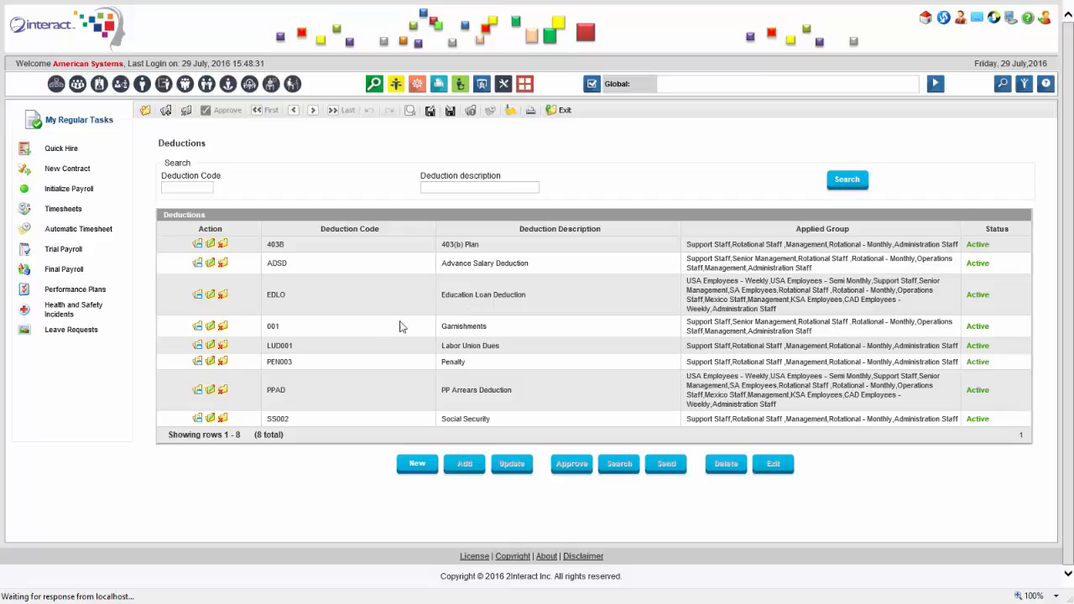
left_click(275, 344)
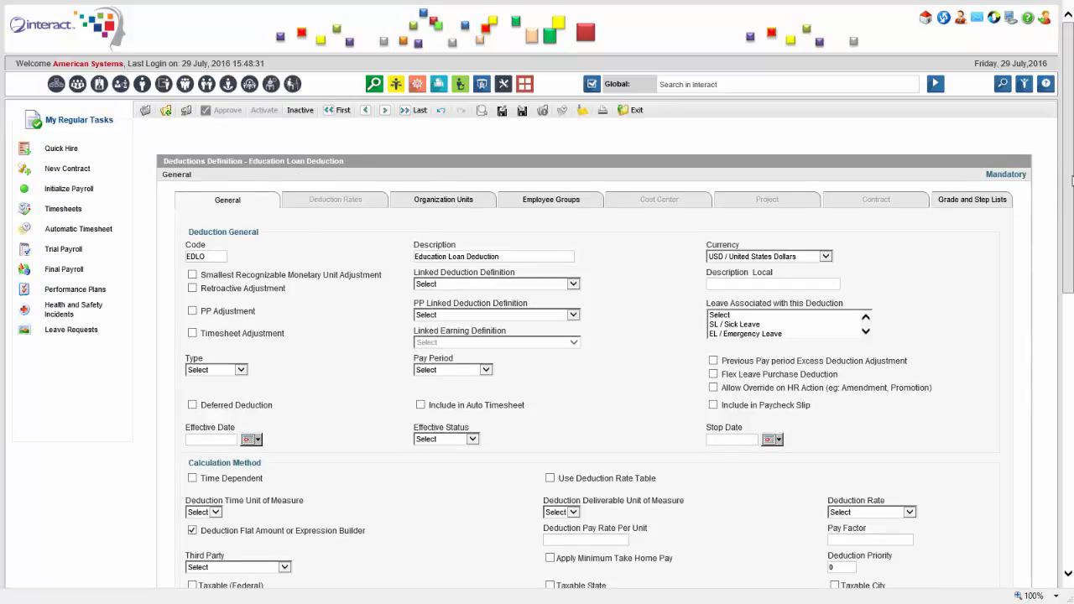
left_click_drag(1072, 181, 1066, 316)
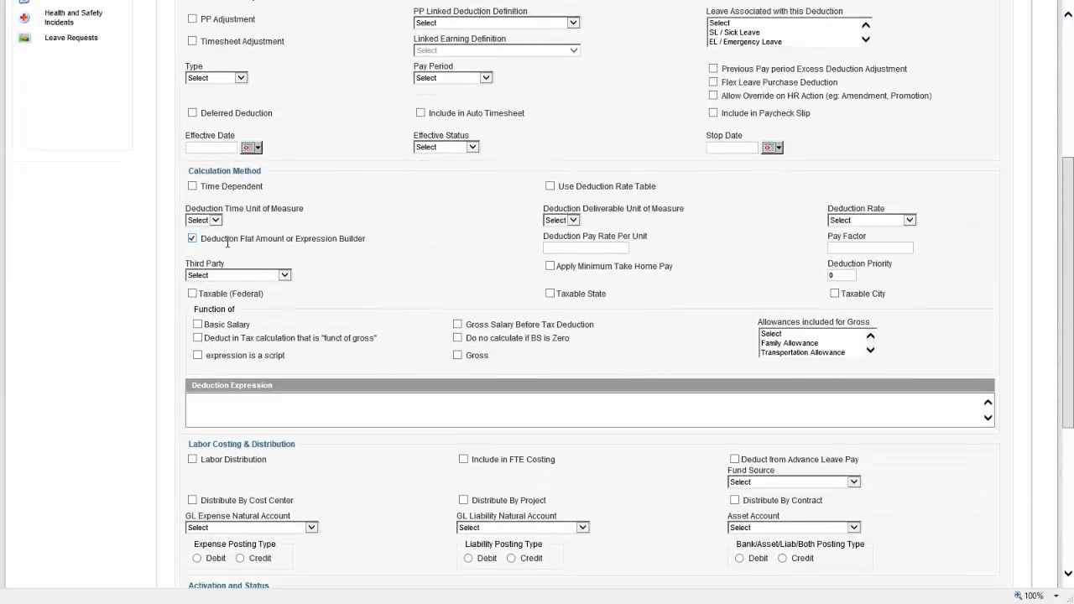
left_click_drag(1071, 218, 1064, 132)
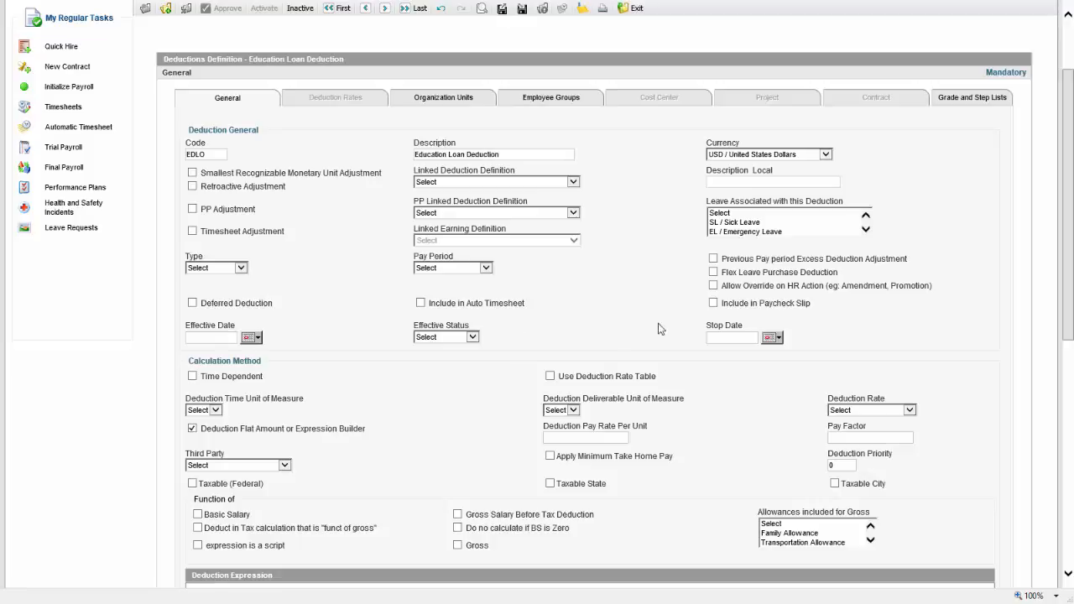
left_click_drag(1072, 155, 1004, 233)
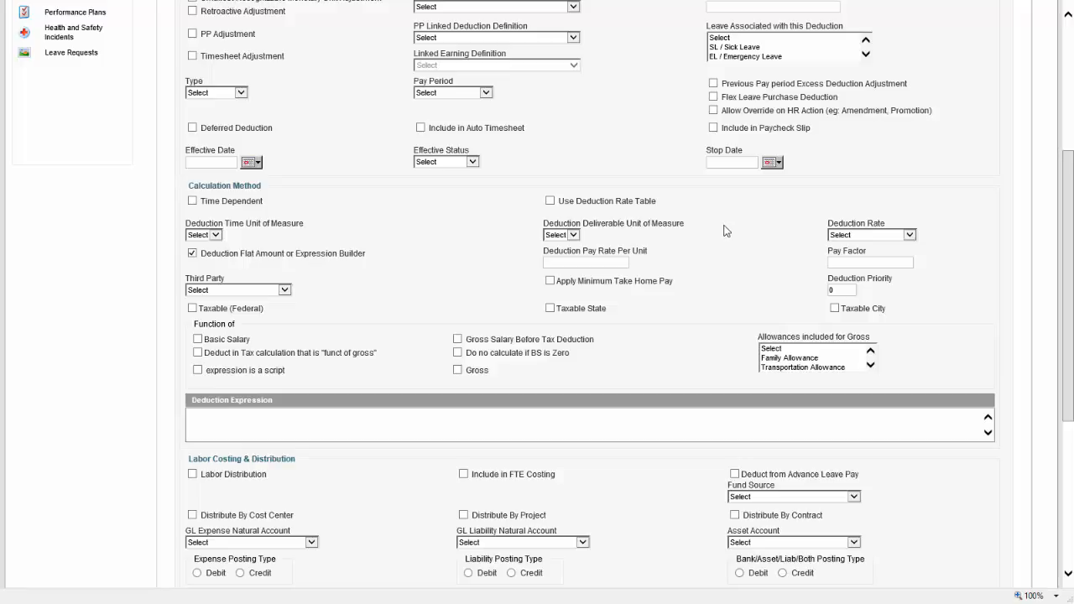
left_click(876, 236)
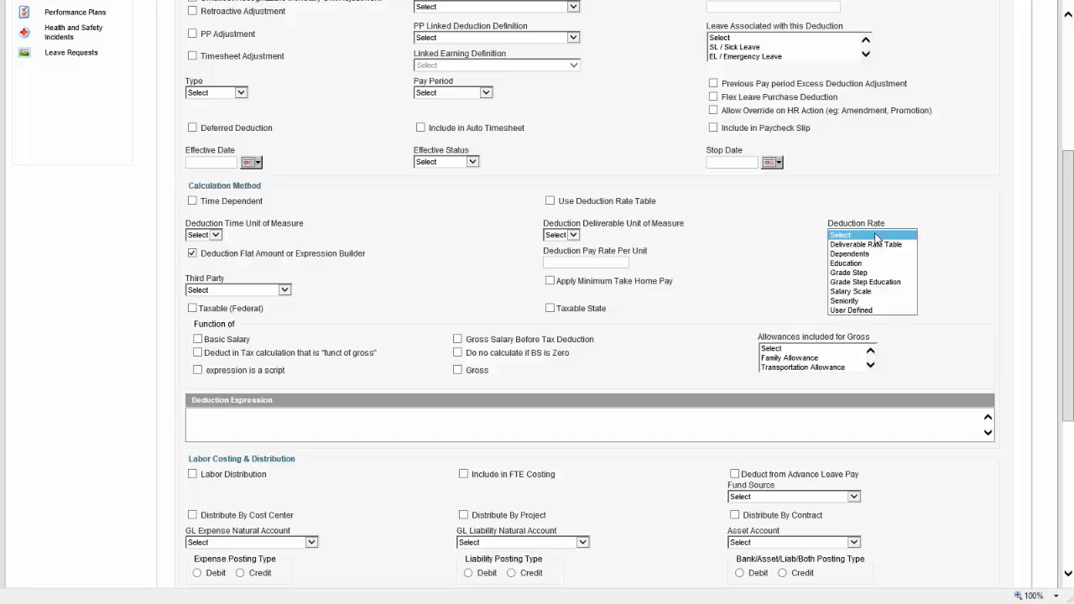
left_click(943, 242)
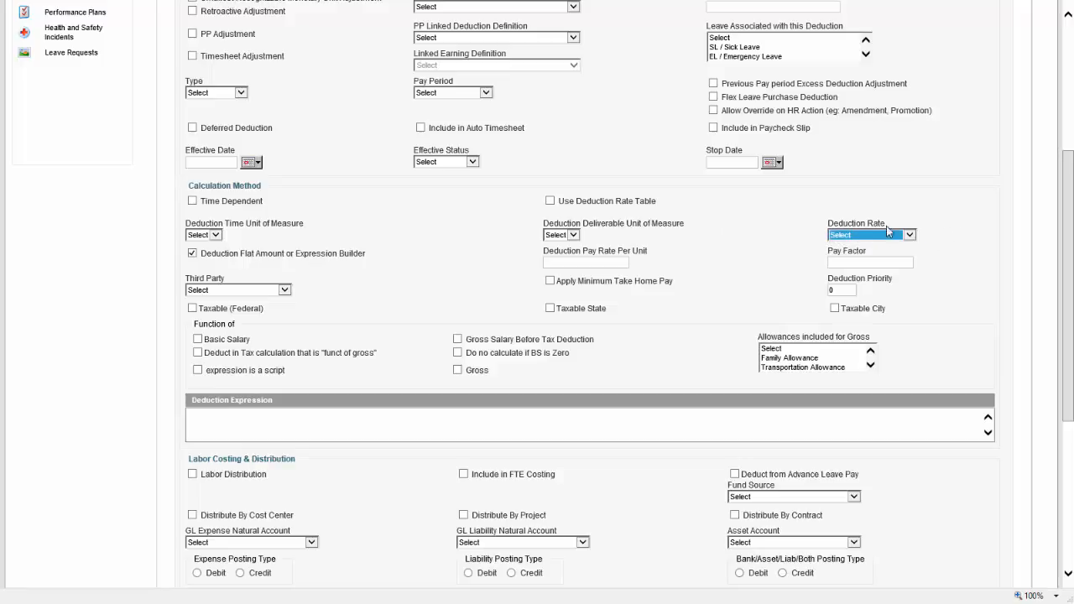
left_click(940, 223)
left_click_drag(829, 287, 845, 300)
left_click(842, 291)
scroll(525, 277, "up", 4)
left_click(672, 84)
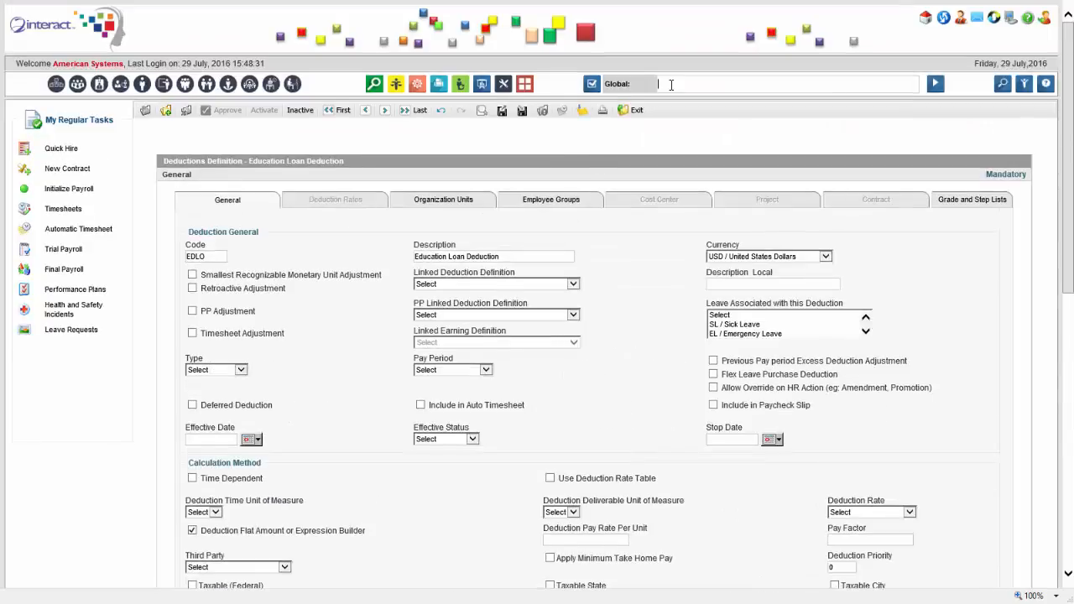
Search 'benef' for Benefits Definition and open the QEOS End of Service Gratuity benefit
type("benefits")
left_click(688, 112)
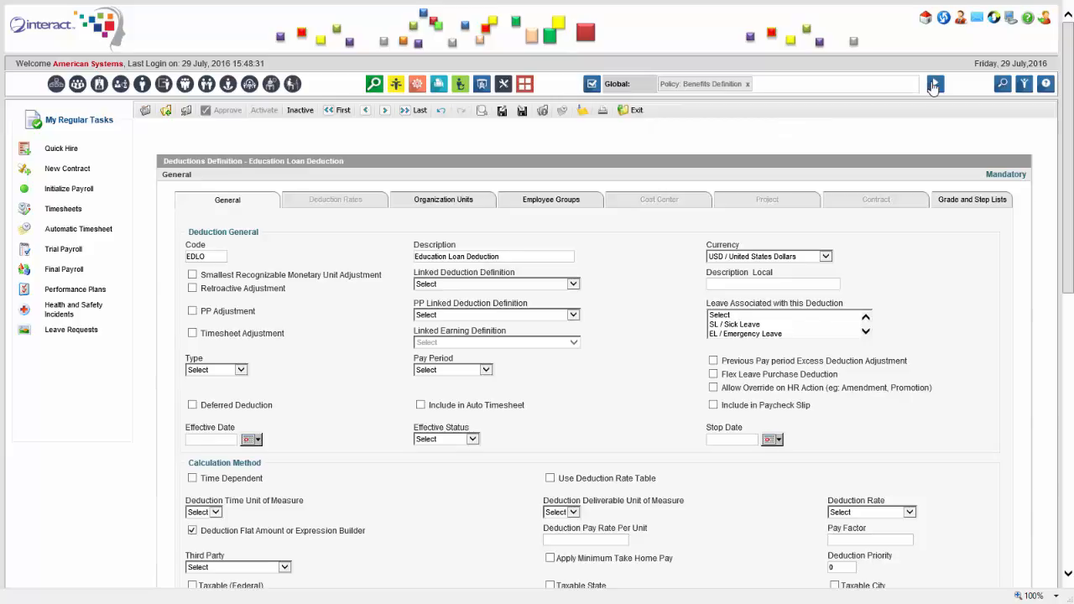
left_click(934, 84)
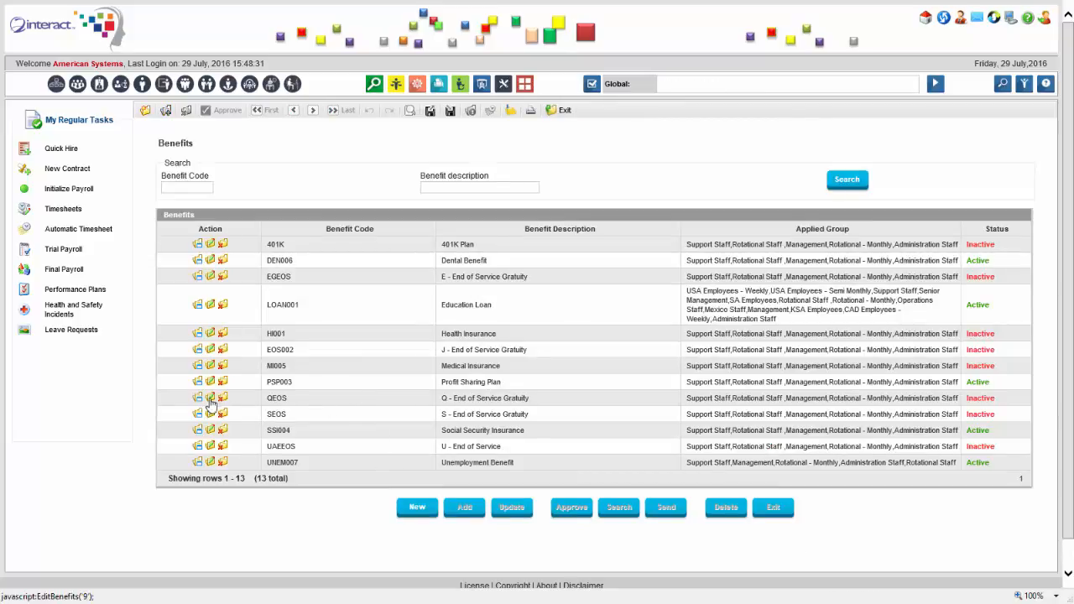
double_click(465, 403)
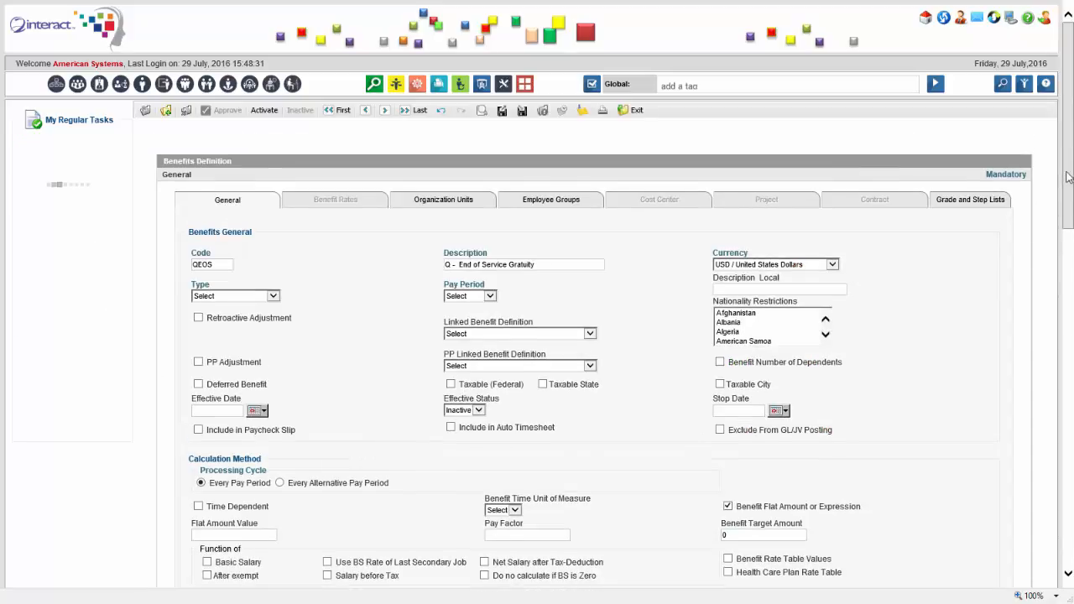
Scroll down to the Calculation Method and point out the two rate table options
scroll(1068, 171, "down", 1)
scroll(1068, 175, "down", 2)
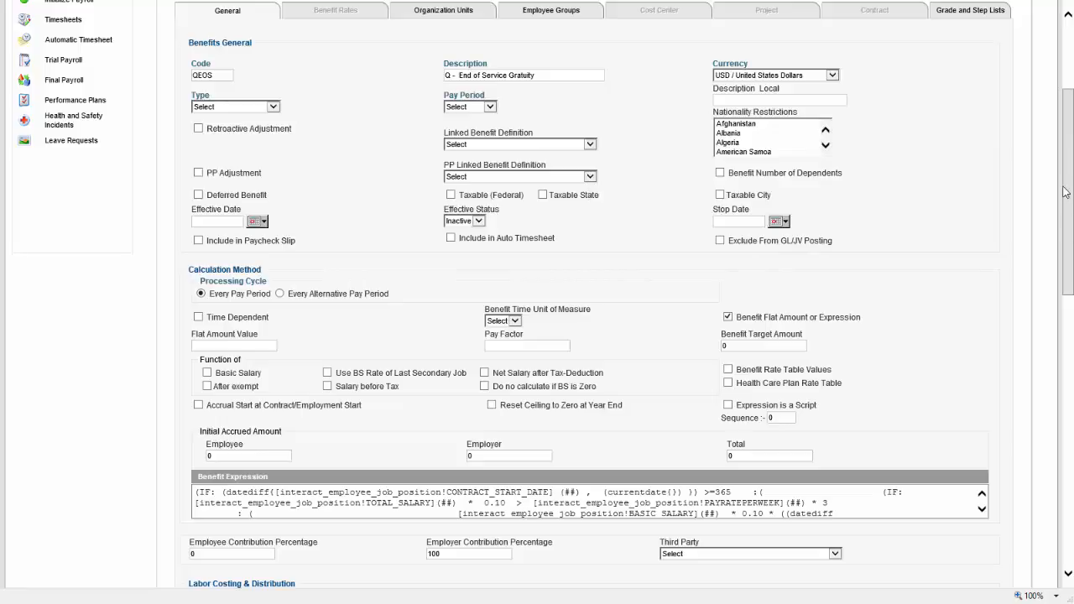
scroll(1048, 209, "down", 5)
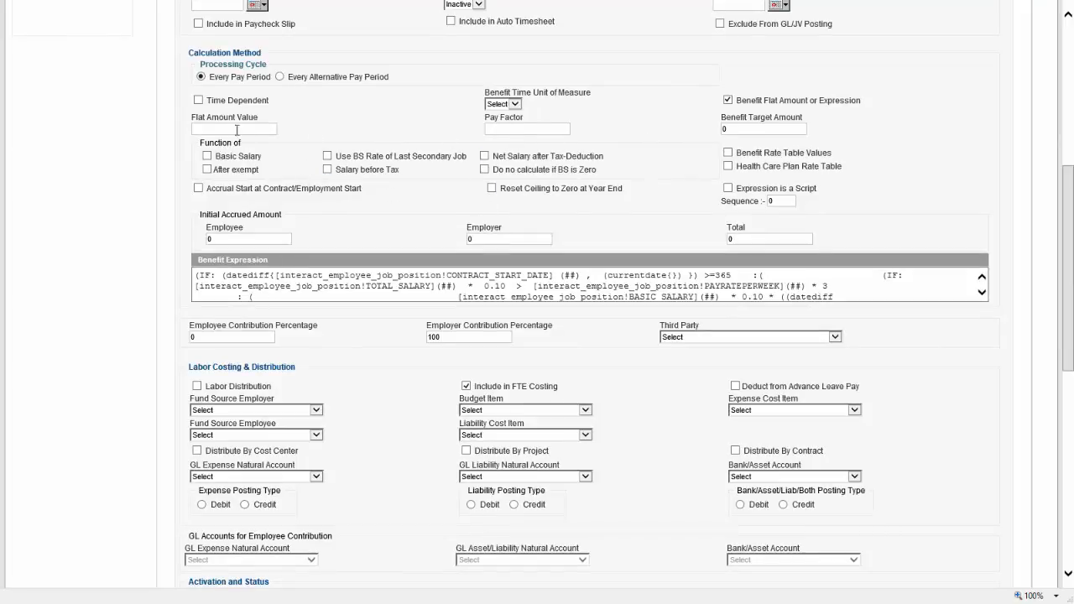
triple_click(754, 152)
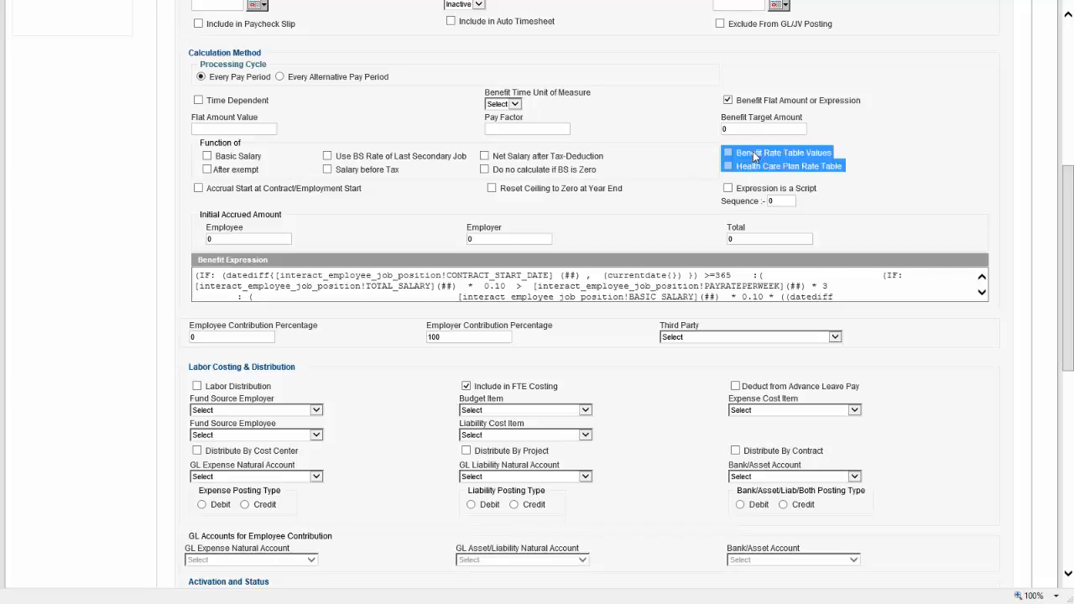
left_click(755, 174)
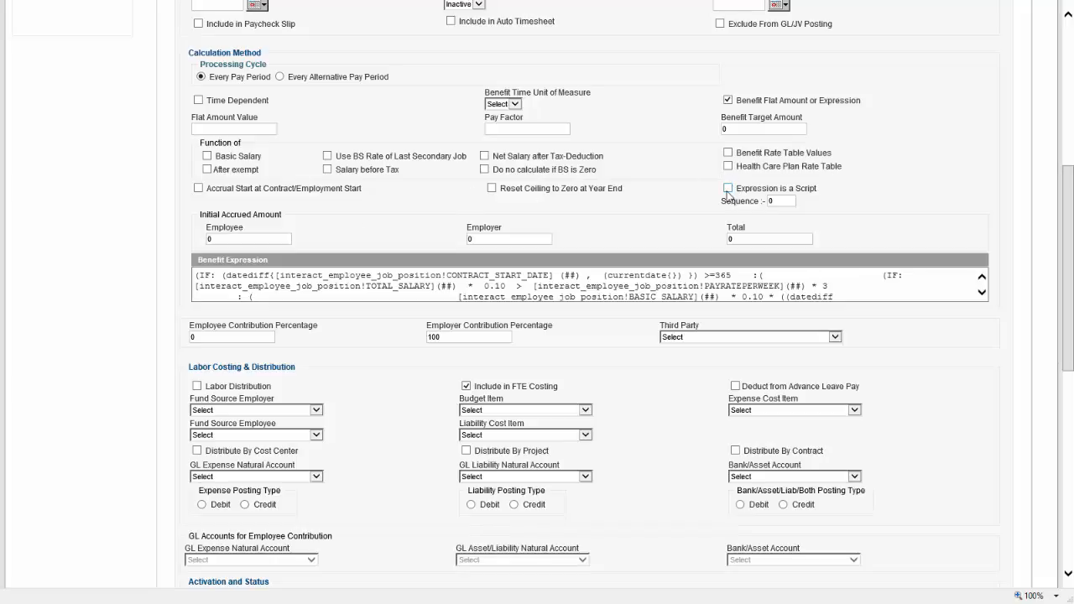
Review the initial accrued amount and contribution percentage, then open the Benefit Expression
double_click(222, 239)
left_click(238, 225)
left_click_drag(203, 322, 312, 329)
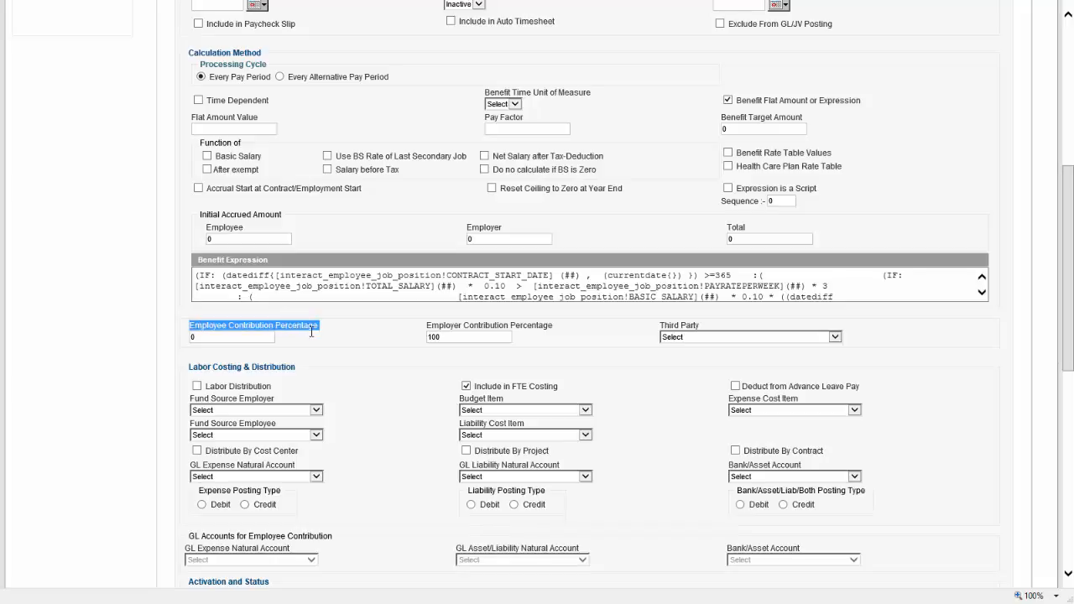
left_click(317, 344)
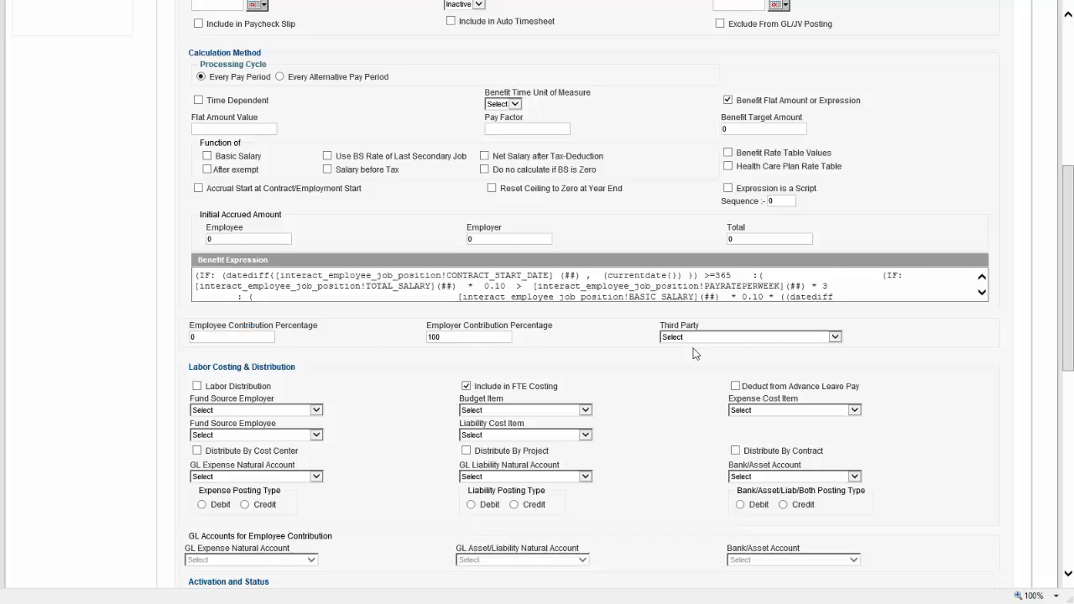
left_click(605, 275)
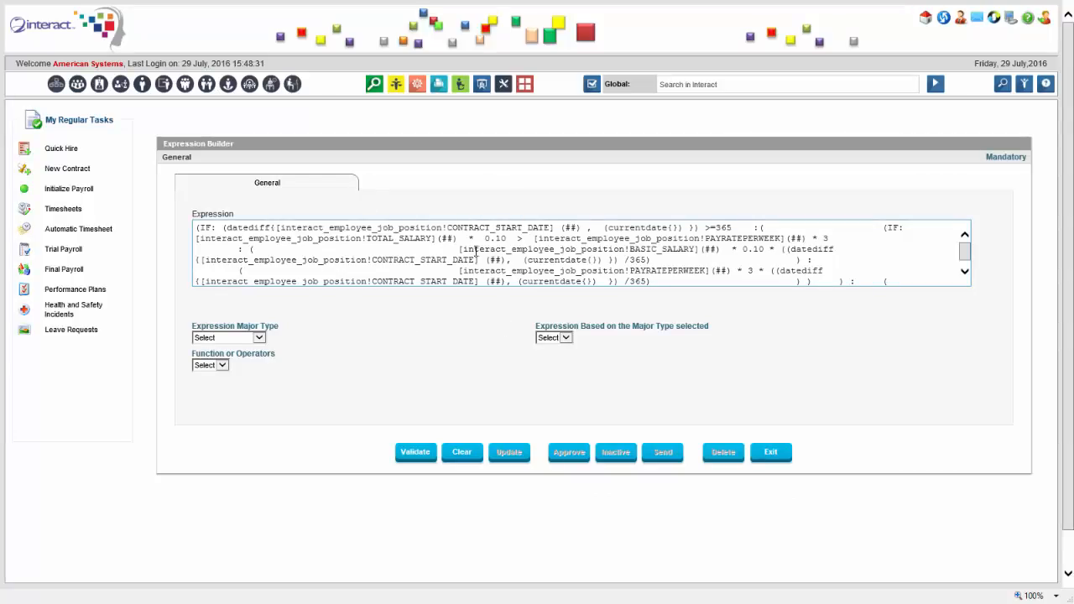
Set Expression Major Type to Tables and choose the interact_employee table
left_click(260, 338)
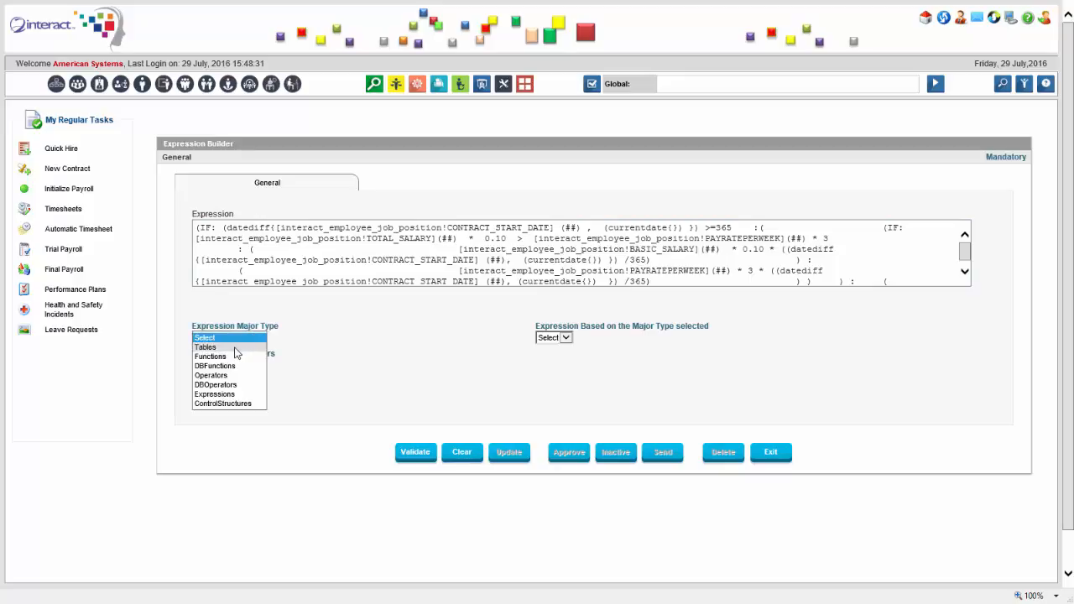
left_click(237, 355)
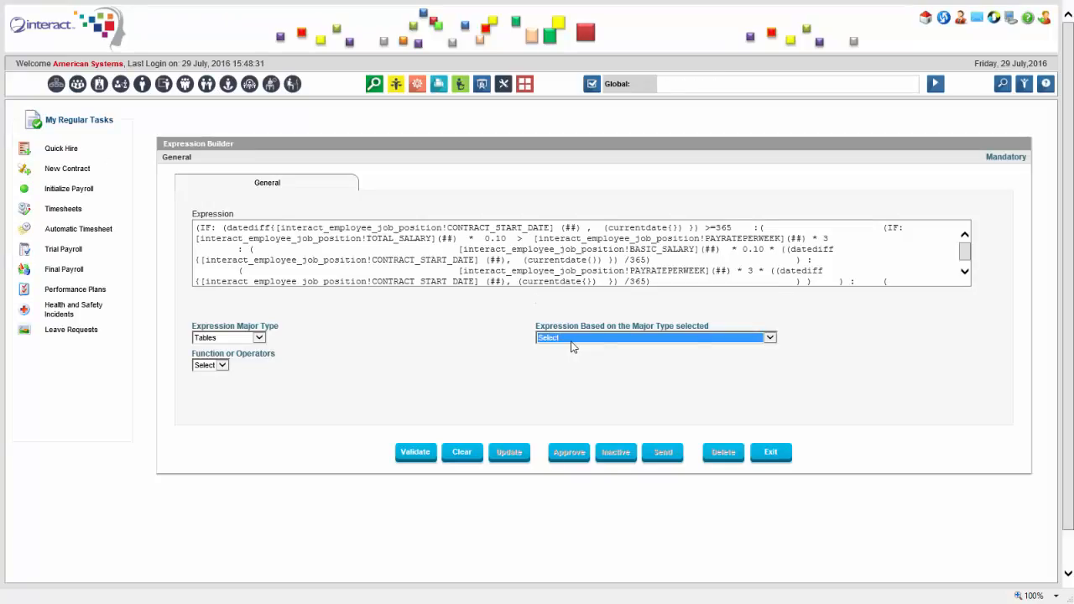
left_click(572, 341)
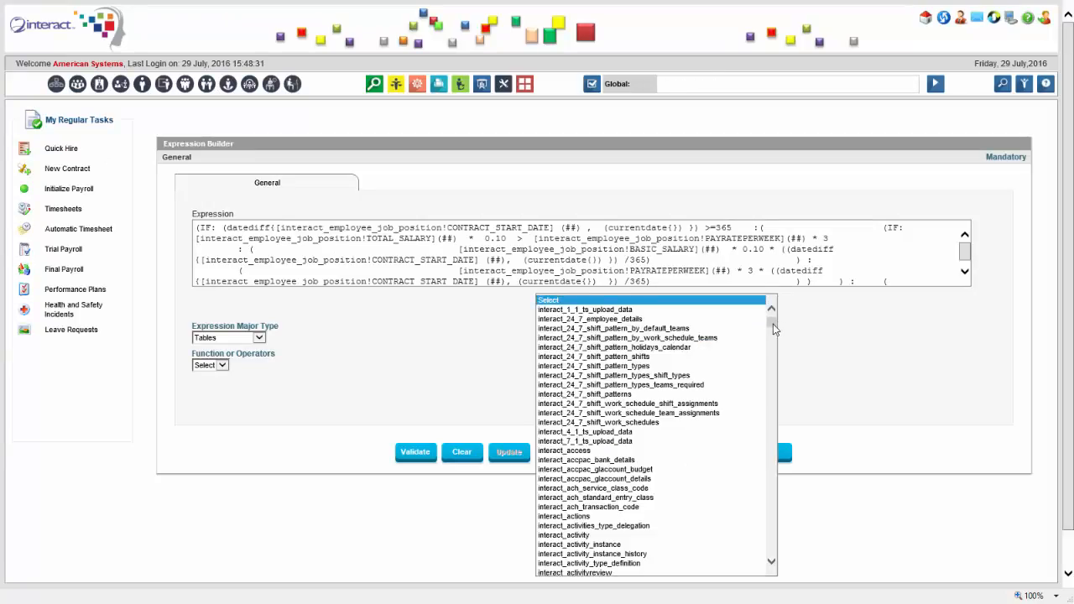
left_click_drag(773, 328, 771, 375)
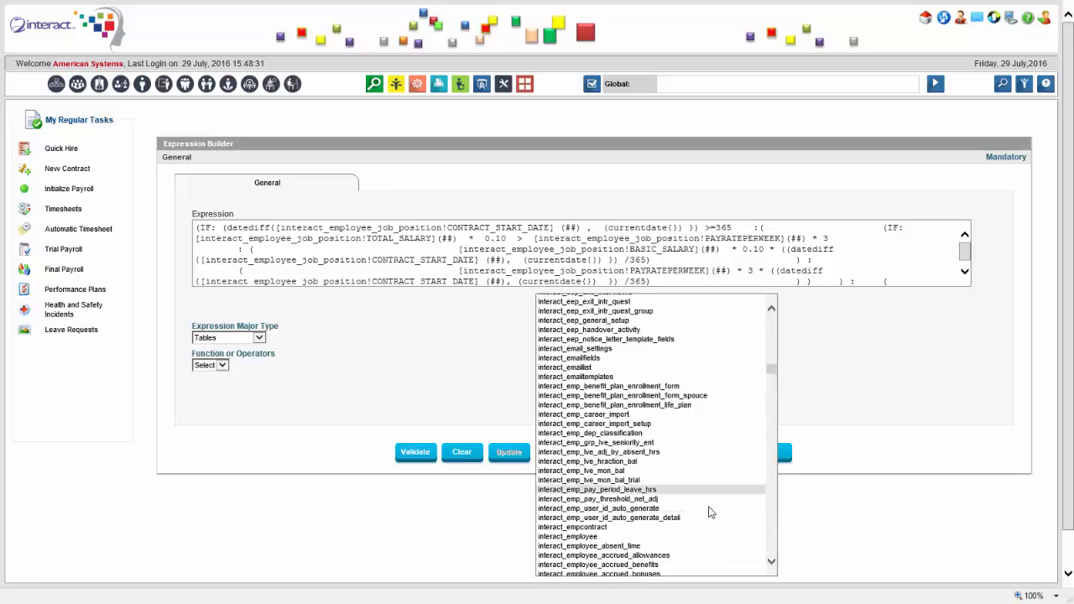
left_click(637, 537)
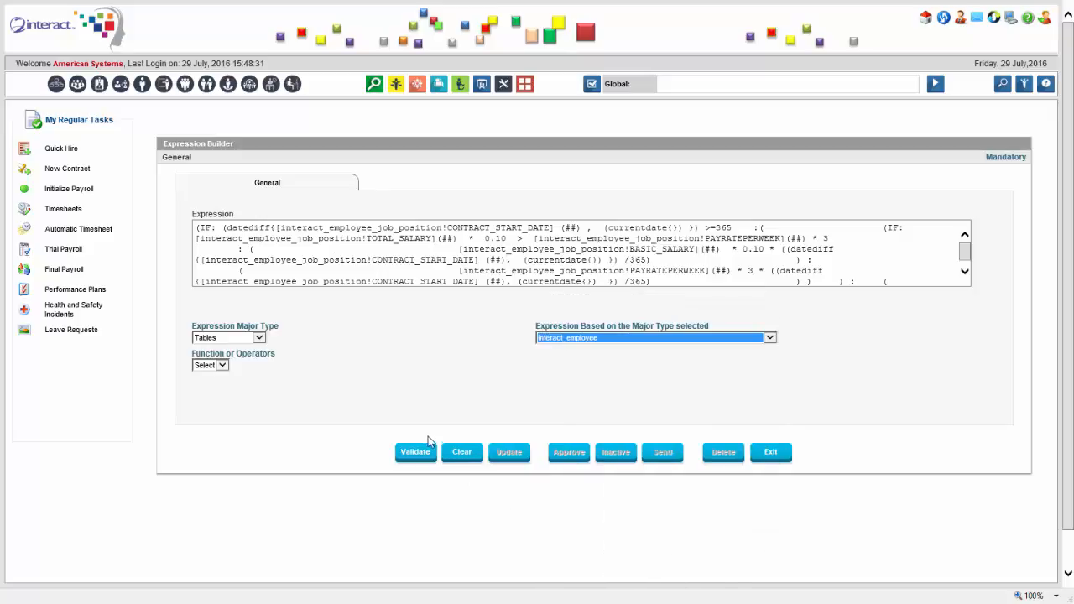
Browse the interact_employee field list, then exit the Expression Builder
left_click(432, 366)
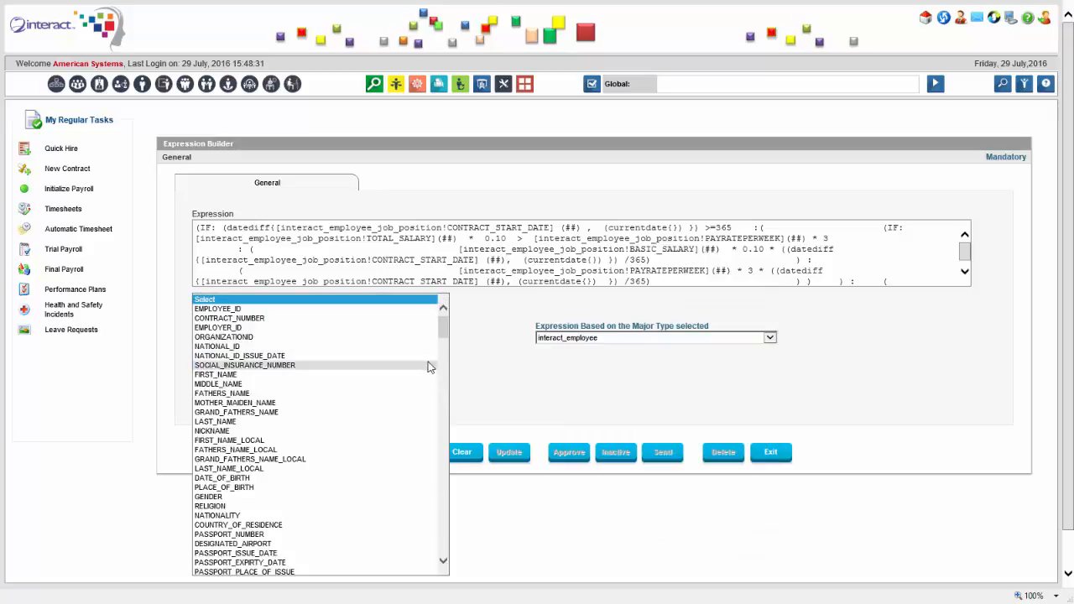
left_click_drag(445, 330, 445, 347)
left_click_drag(444, 358, 436, 554)
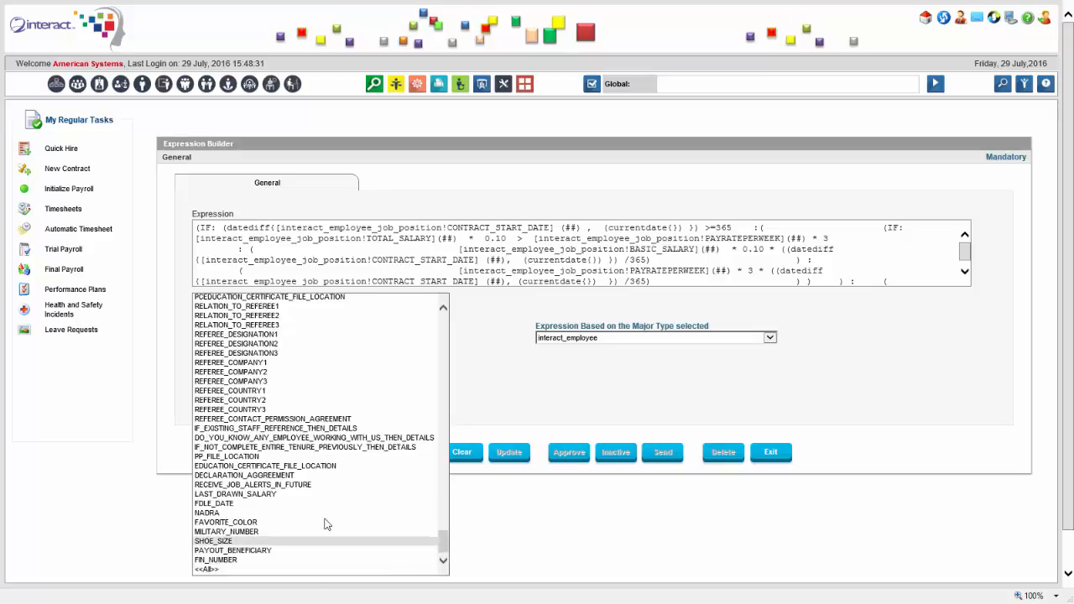
left_click(469, 401)
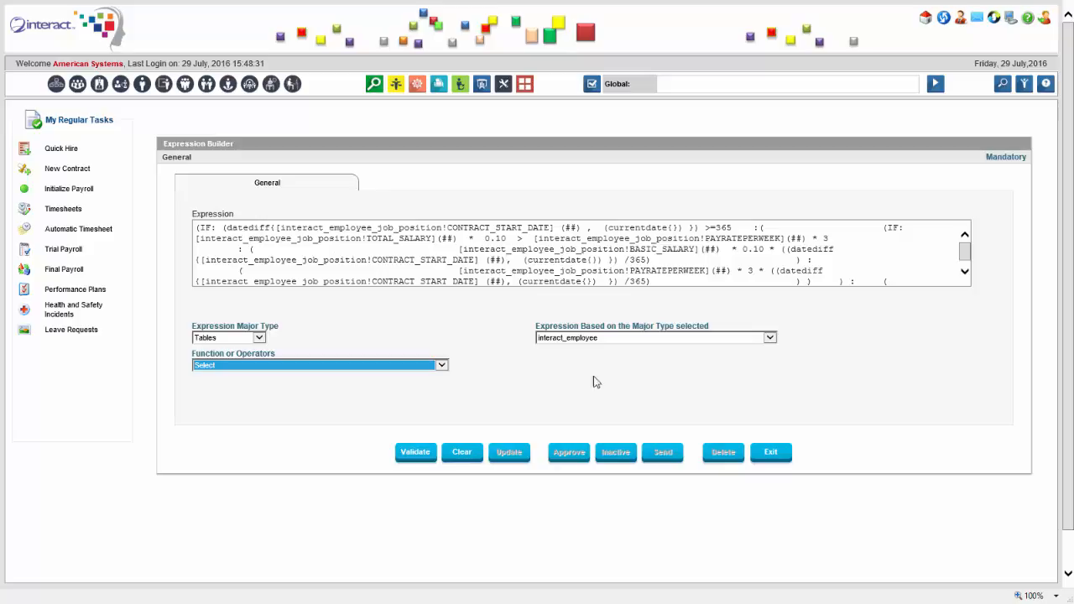
left_click(763, 451)
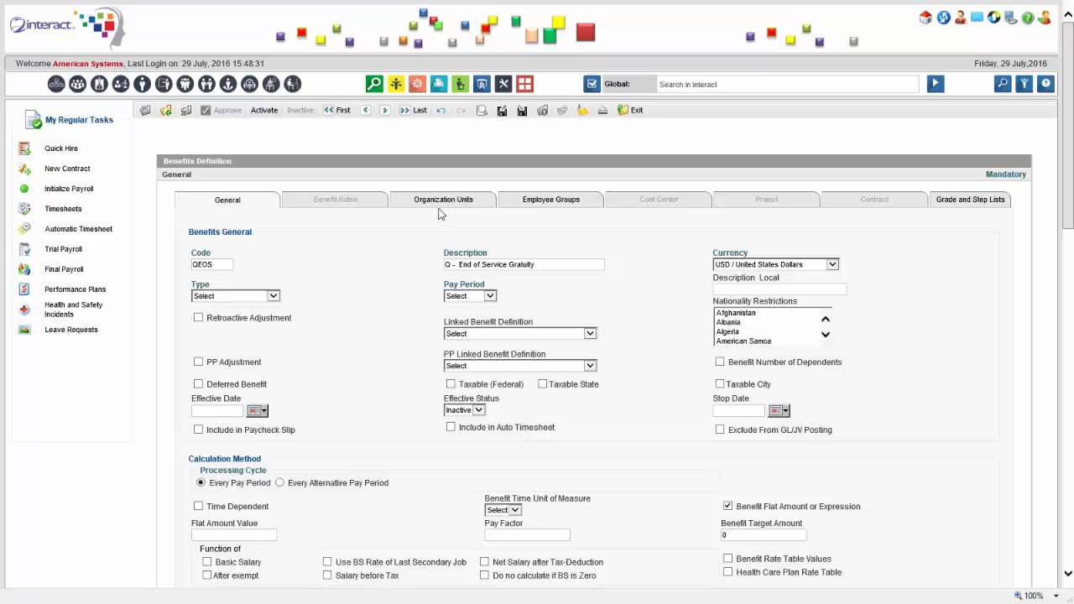
View the benefit's Employee Groups and Organization Units, then return to General
left_click(542, 205)
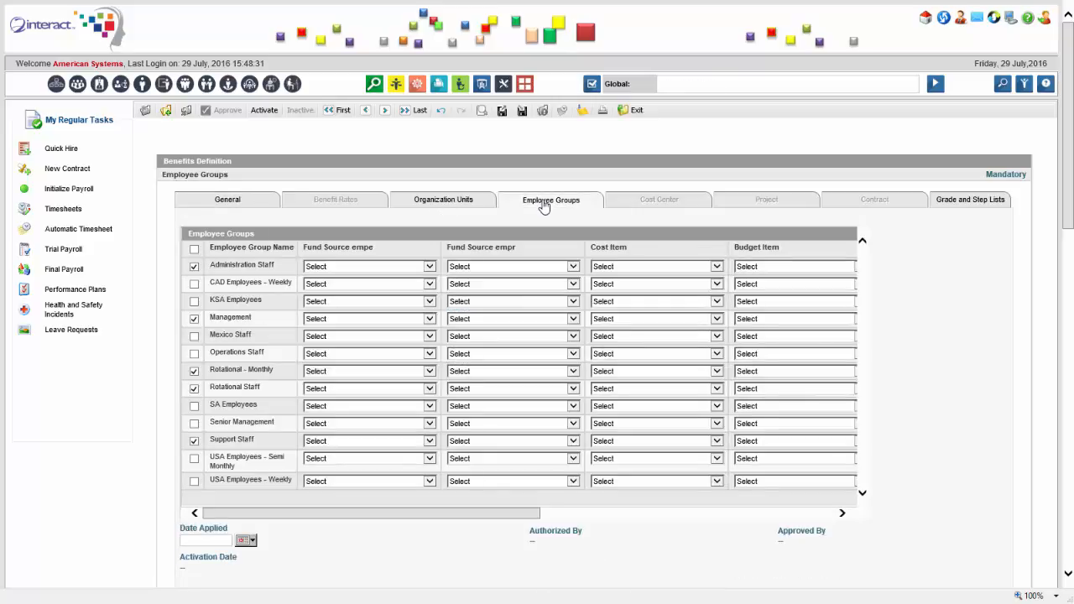
left_click(455, 206)
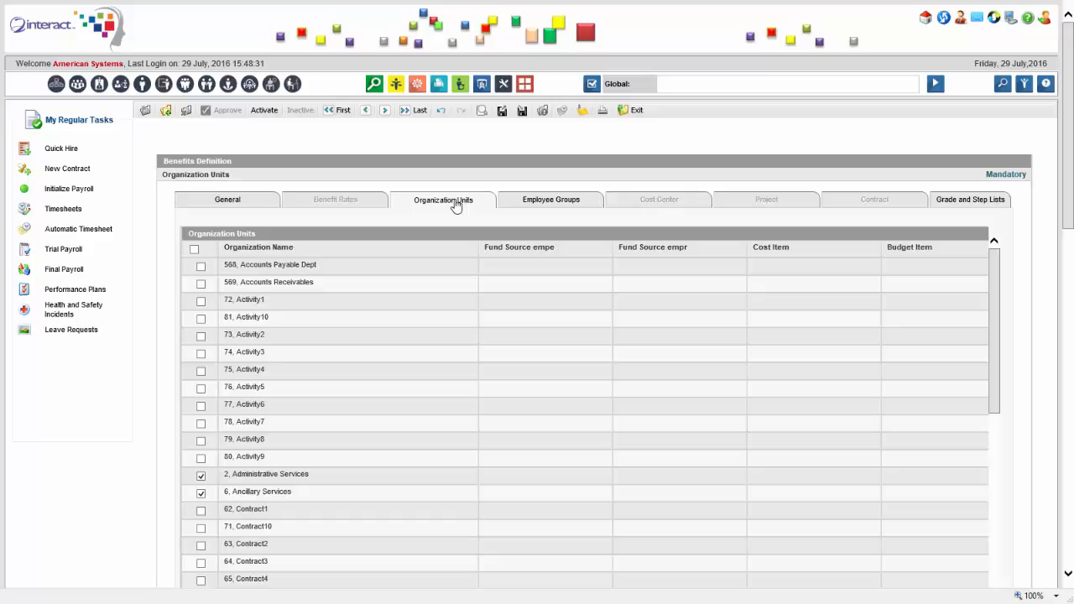
left_click(254, 207)
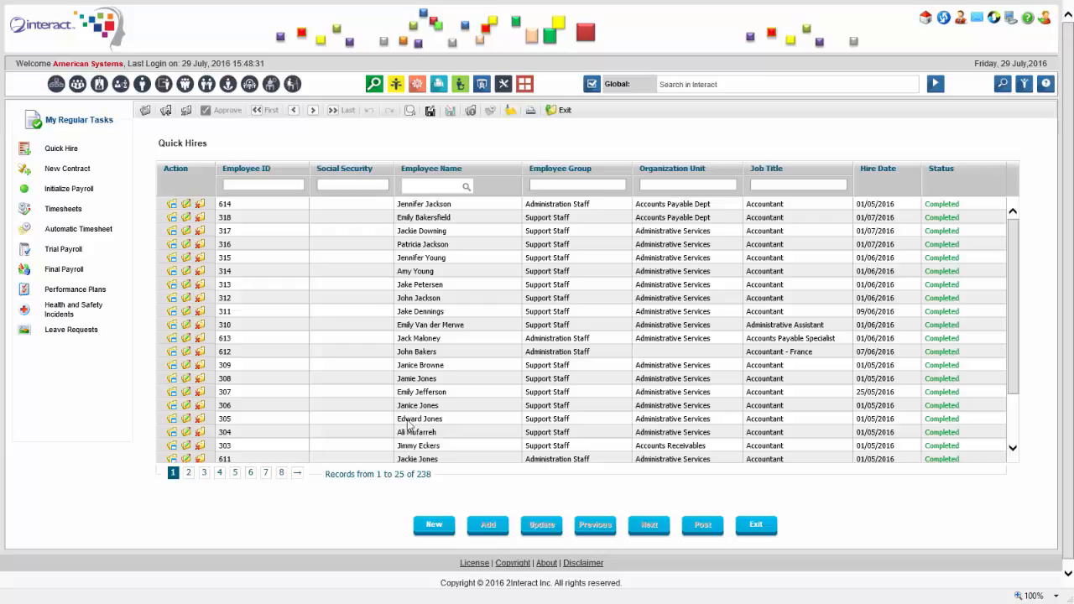
Start a new hire, enter the employee's first and last name, and choose Administration Staff group
left_click(440, 532)
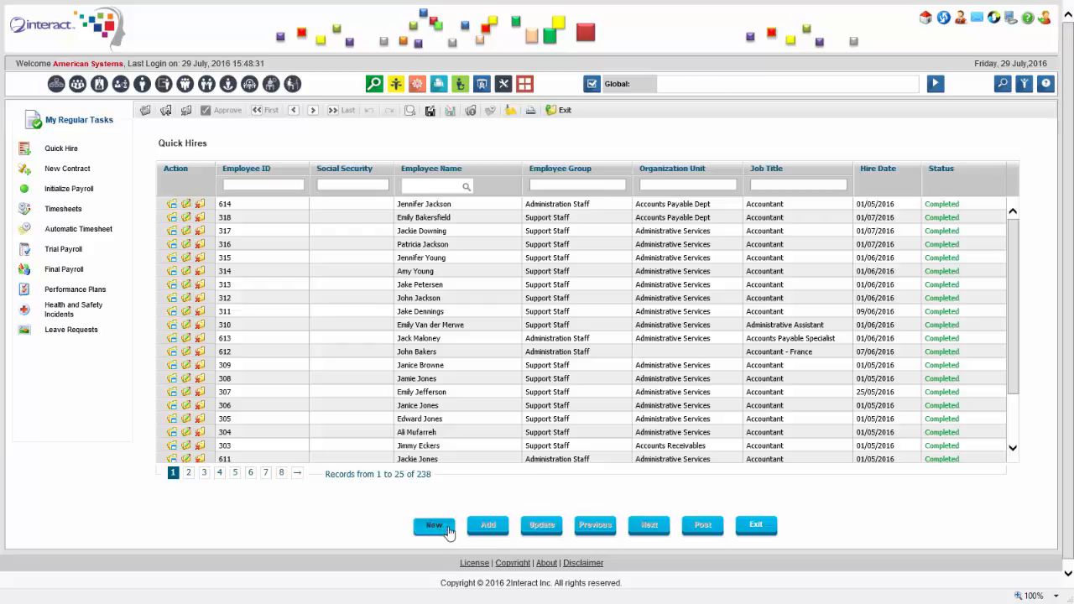
left_click(449, 527)
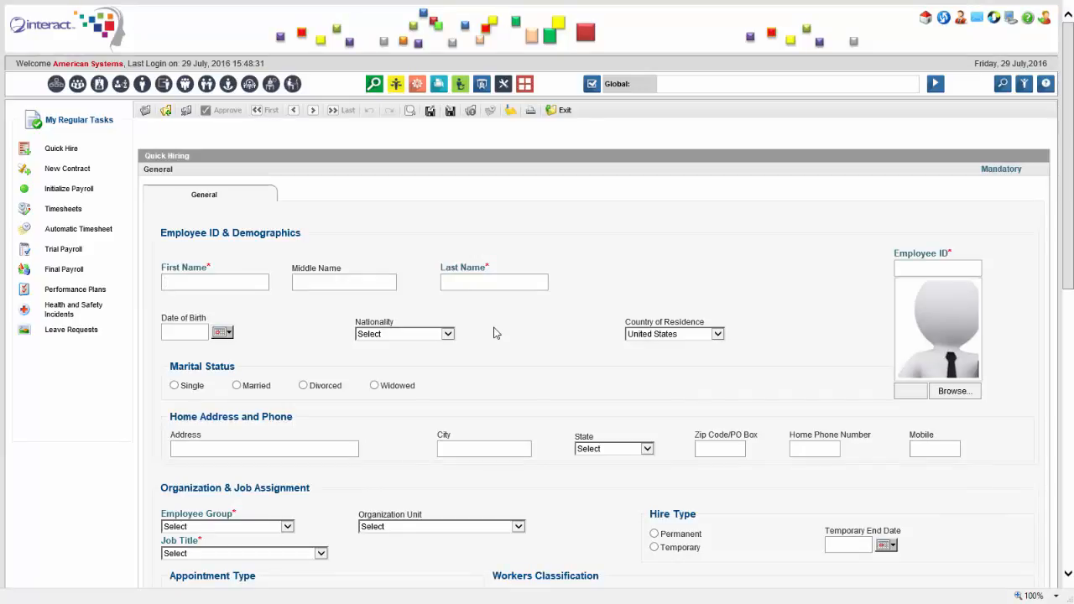
key("Tab")
scroll(749, 291, "down", 3)
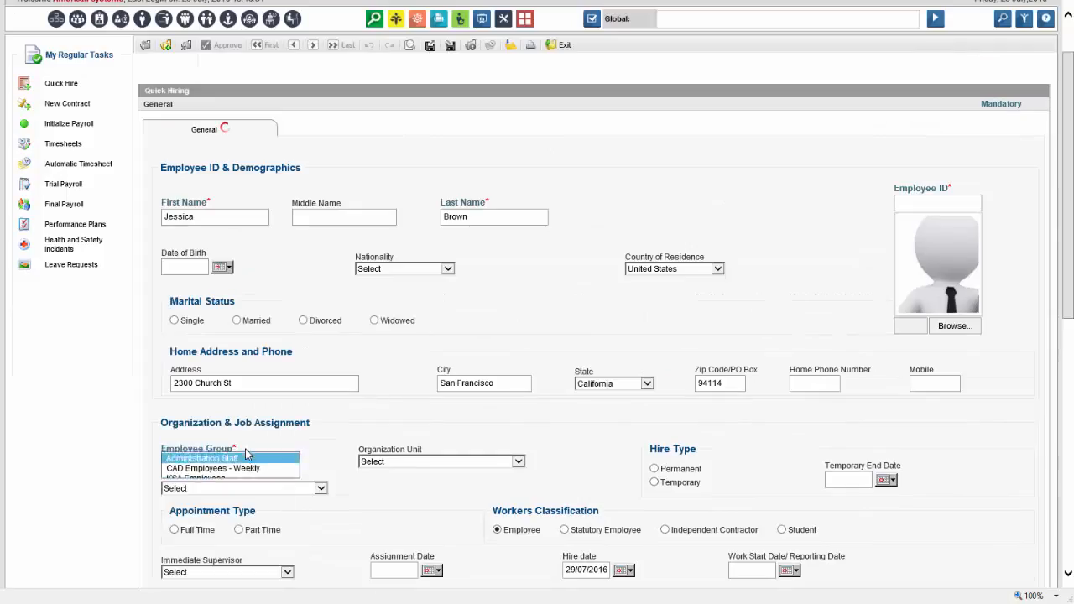
left_click(184, 472)
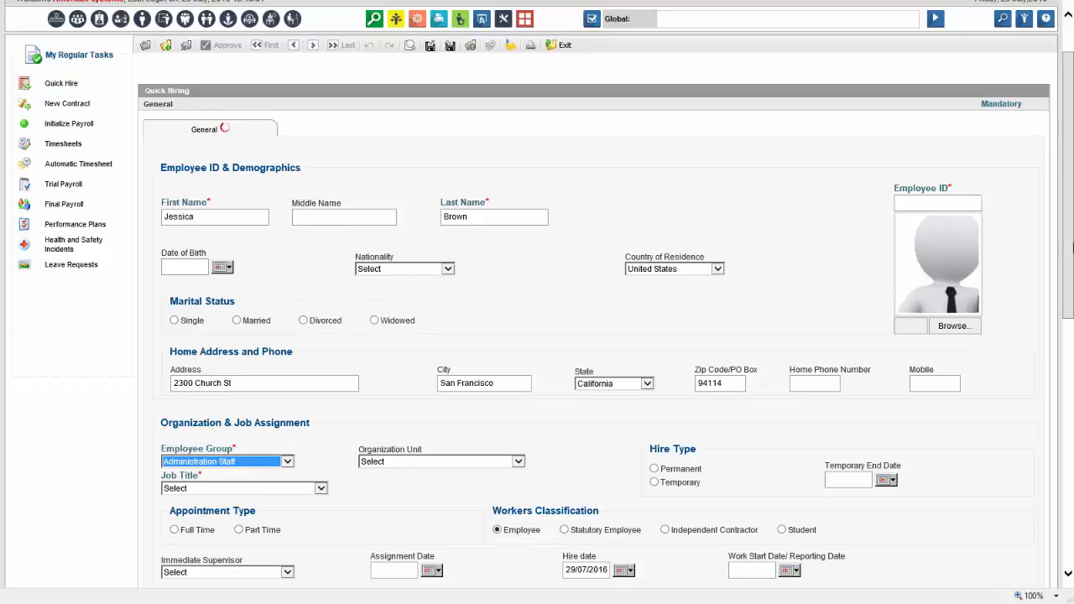
Assign her as a full-time Accountant in Accounts Payable Dept with an immediate supervisor
left_click_drag(1072, 233, 1073, 269)
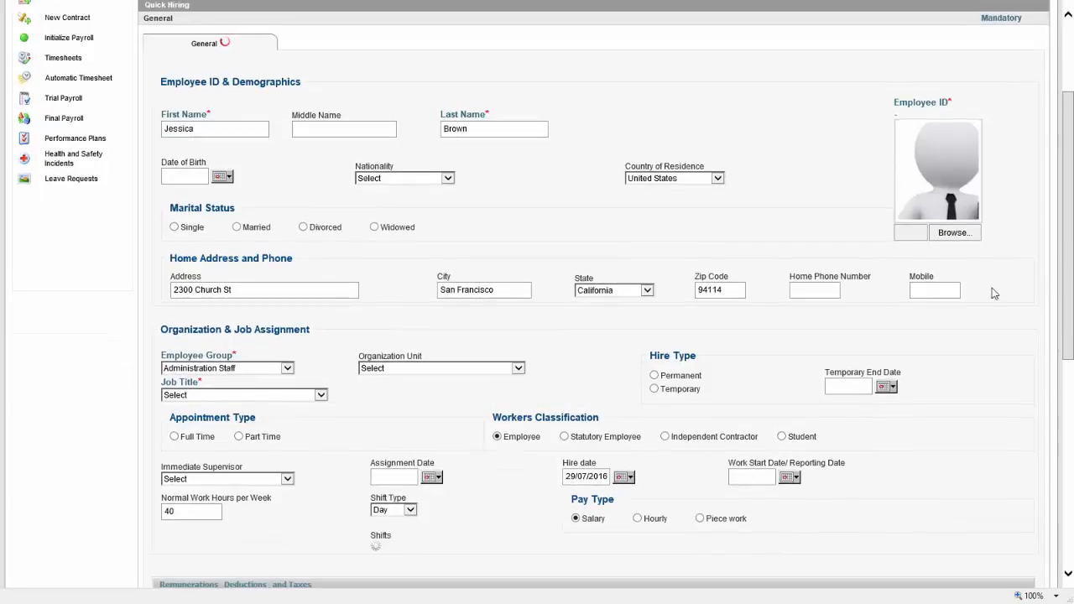
left_click(489, 369)
left_click(483, 370)
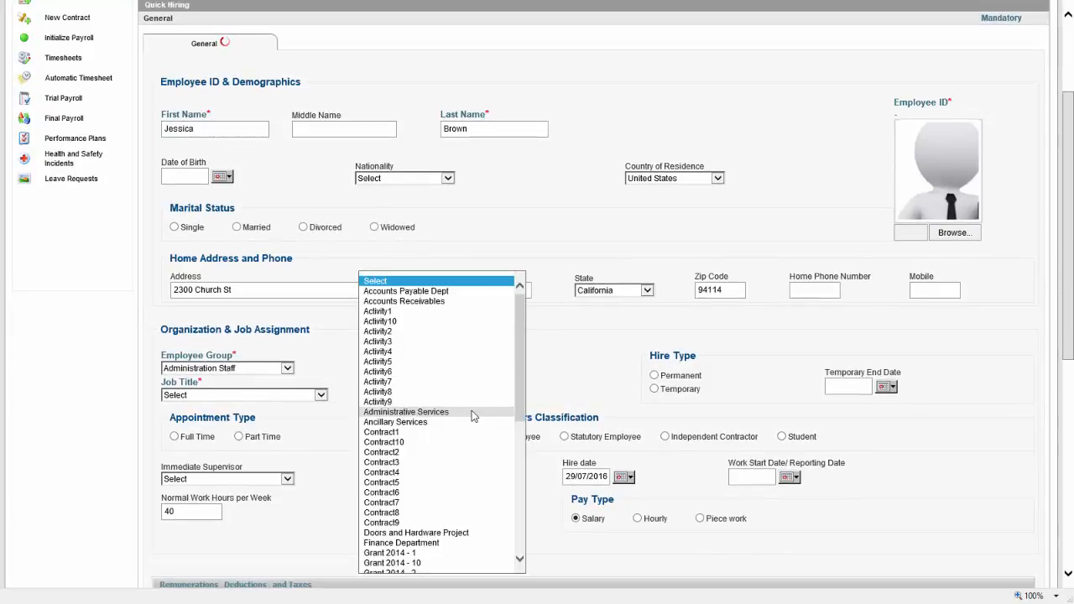
left_click(457, 292)
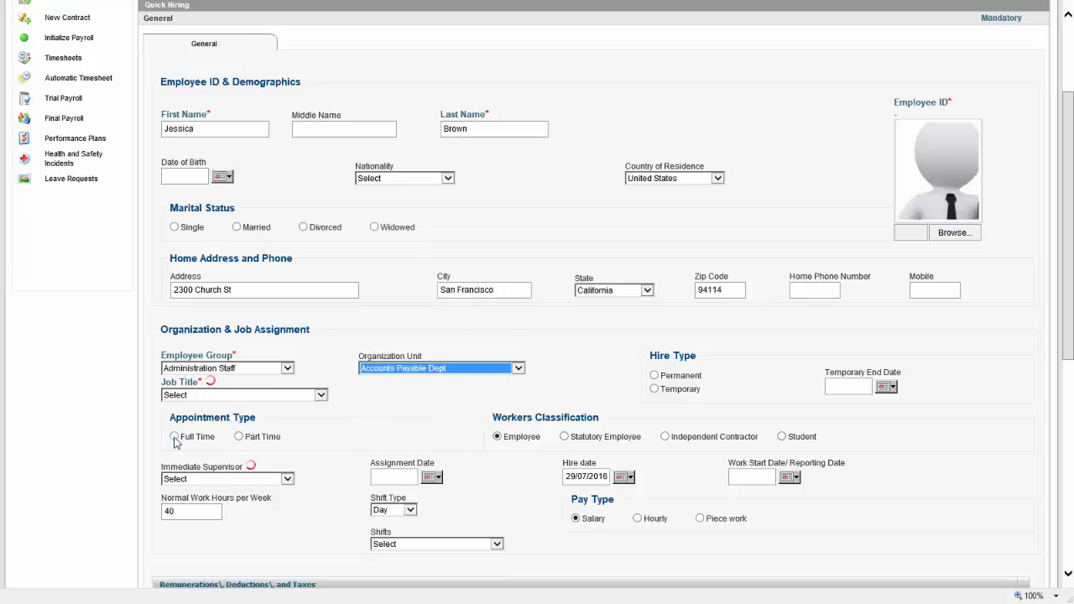
left_click(320, 395)
left_click(320, 395)
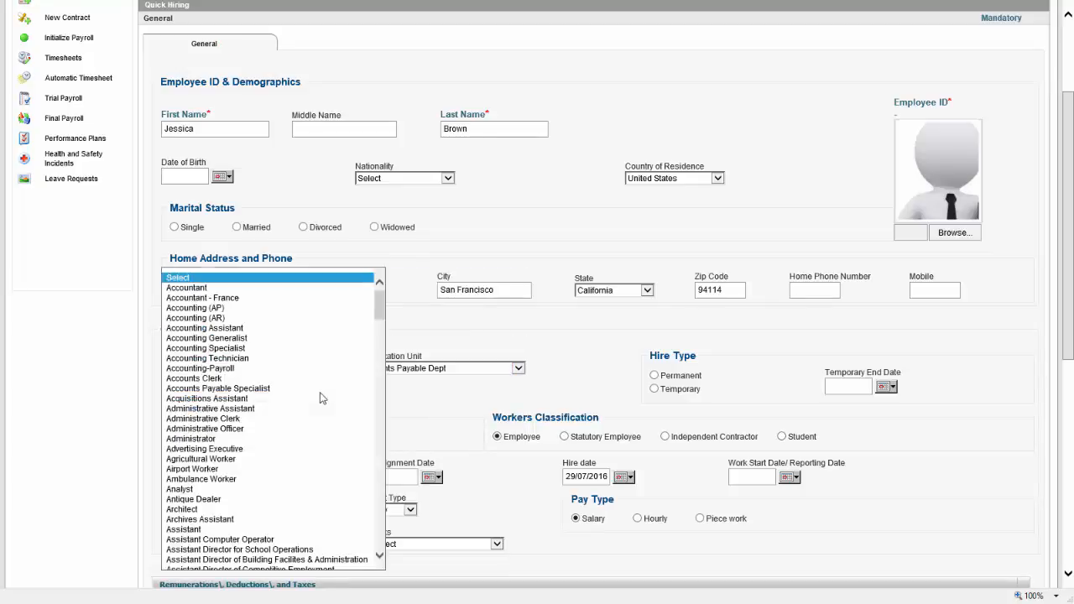
left_click(275, 288)
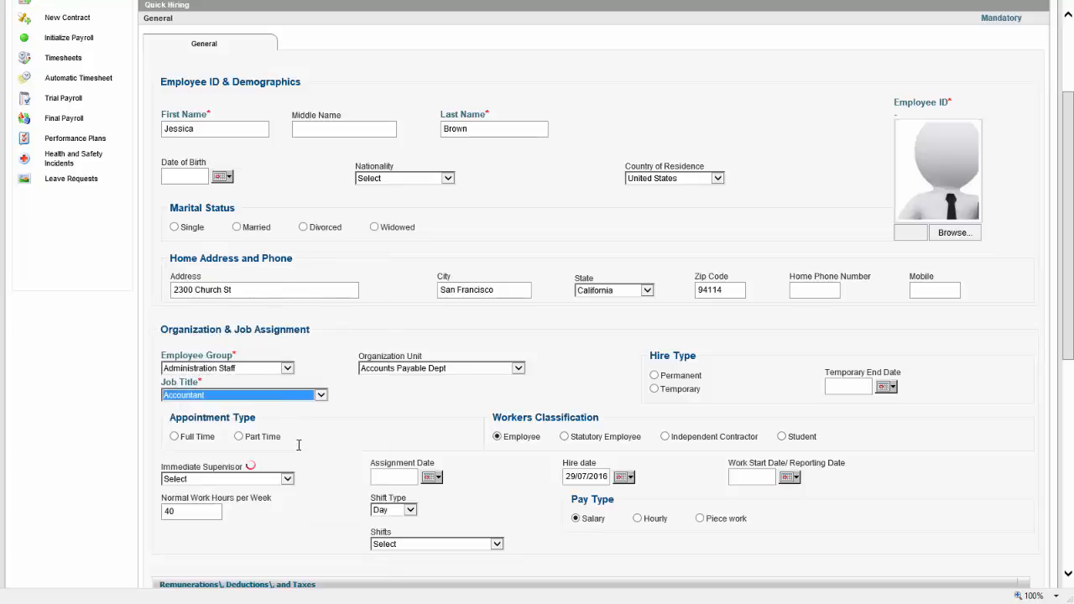
left_click(175, 438)
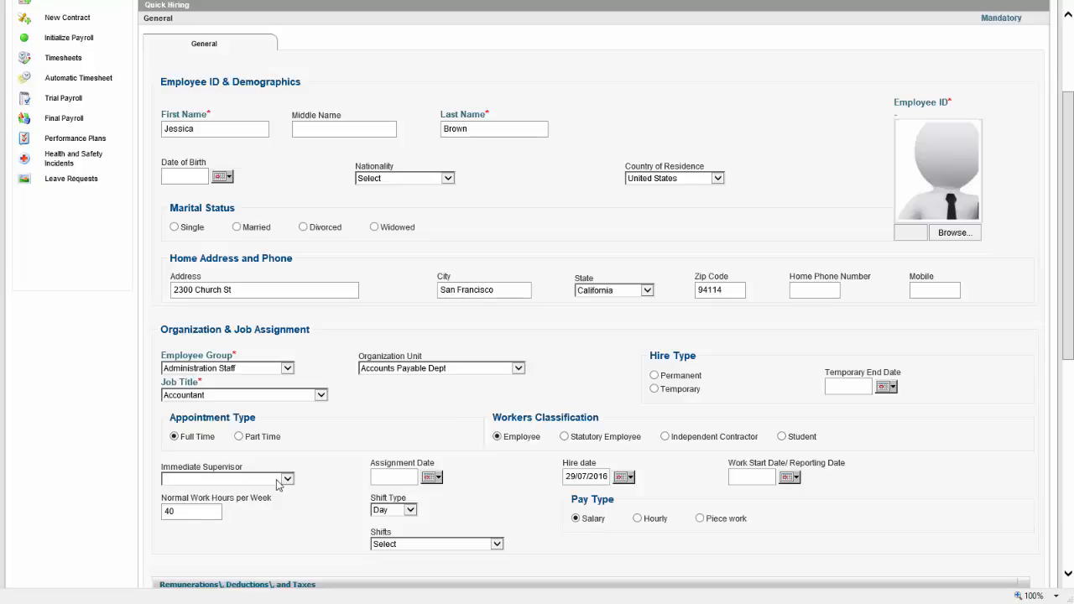
left_click(278, 479)
left_click(238, 325)
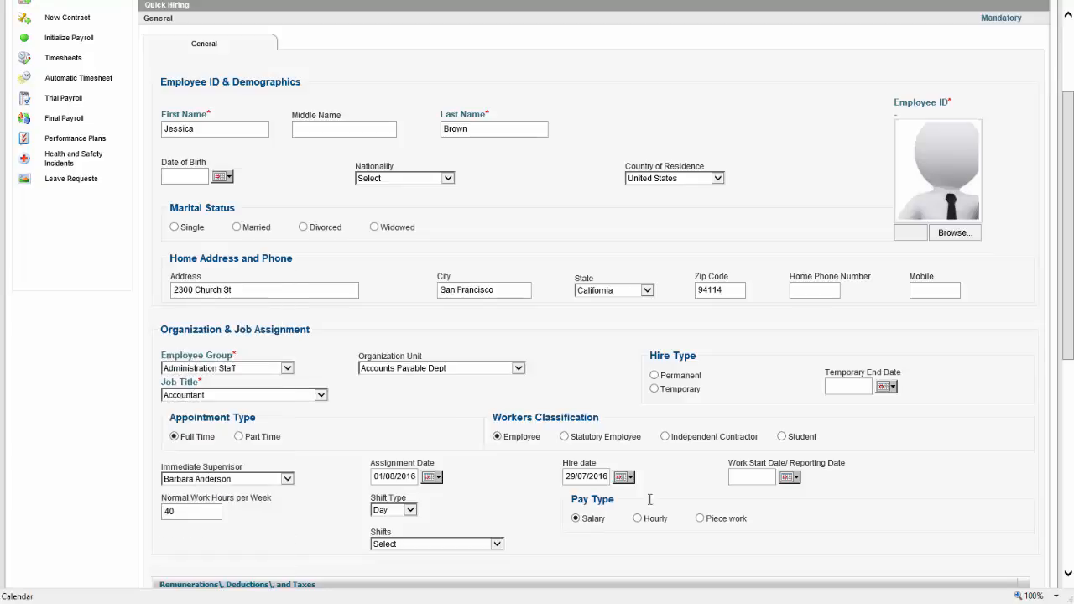
Set Assignment Date, Hire date and Work Start Date to July 1 (01/07/2016)
left_click(432, 478)
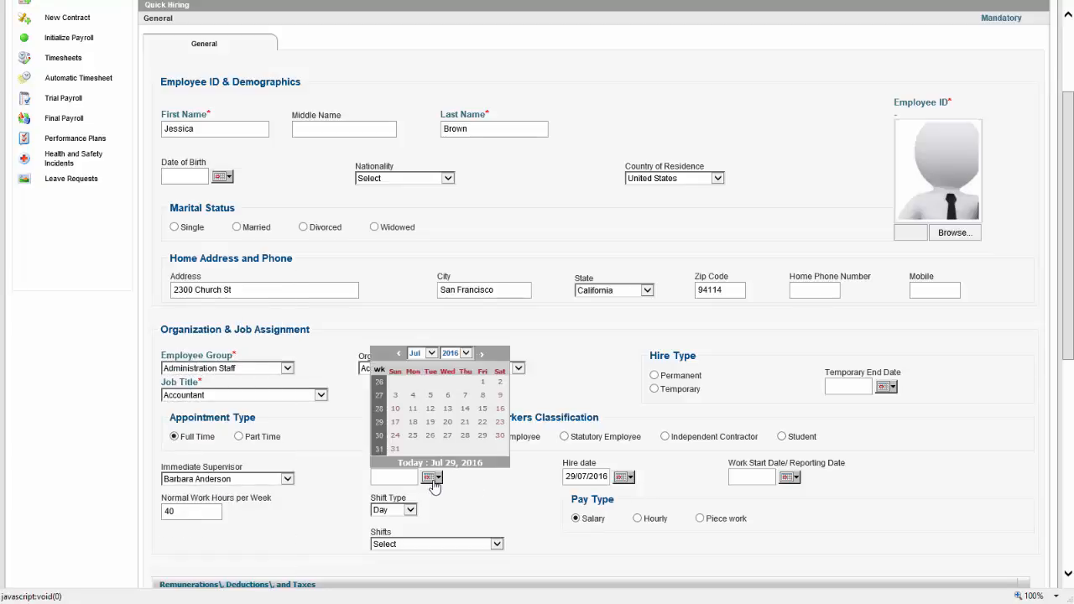
left_click(482, 383)
left_click(623, 476)
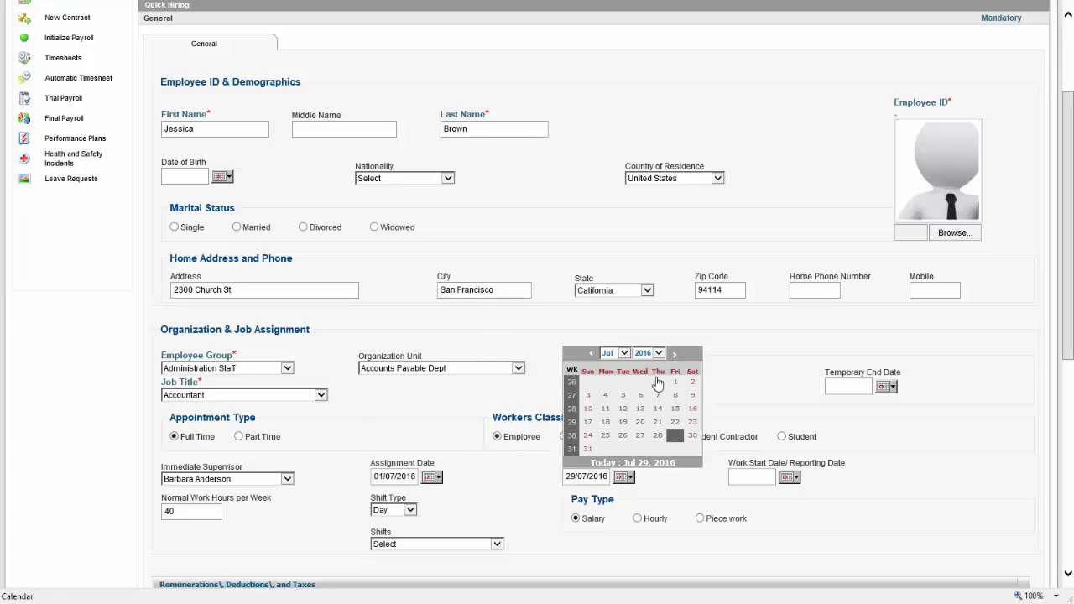
left_click(675, 382)
left_click(788, 476)
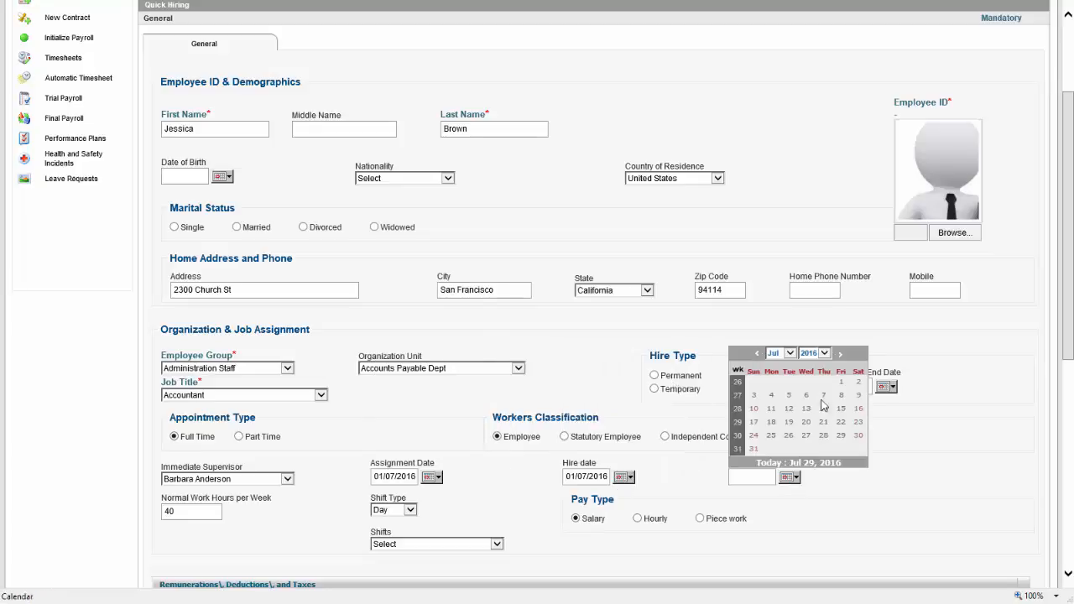
left_click(840, 382)
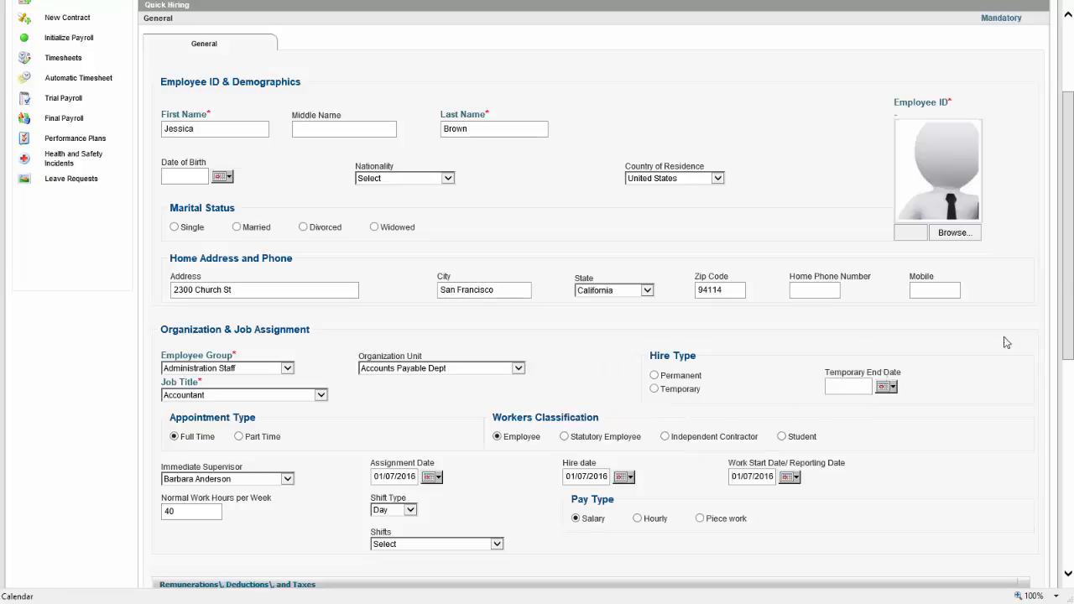
left_click_drag(1071, 264, 1070, 426)
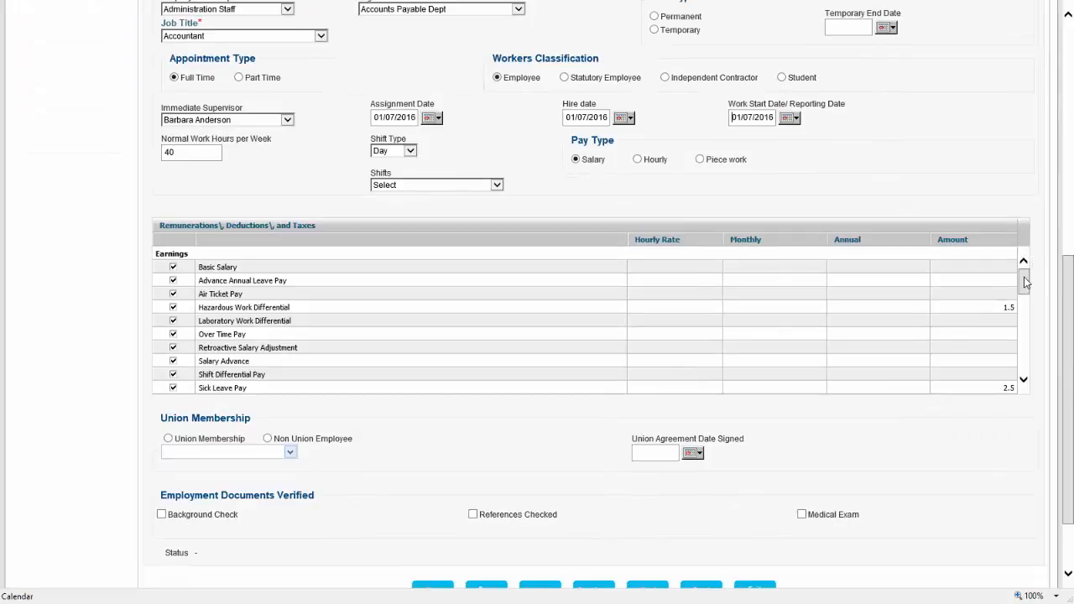
Uncheck the Family, Food, House Rent, Medical and Mobile allowances in Remunerations
left_click_drag(1029, 283, 1022, 306)
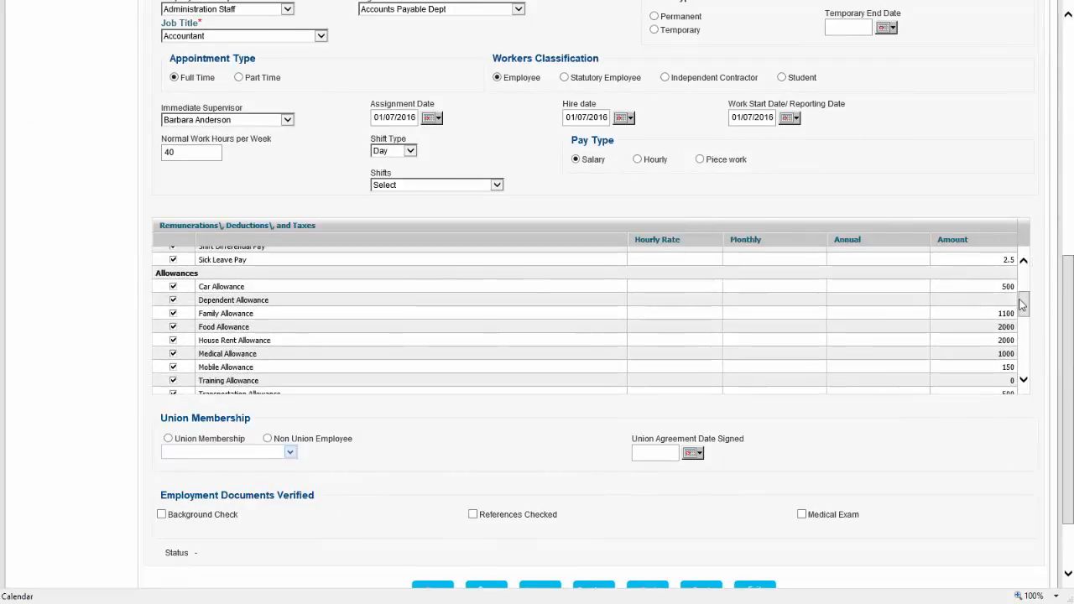
left_click(178, 316)
left_click(173, 314)
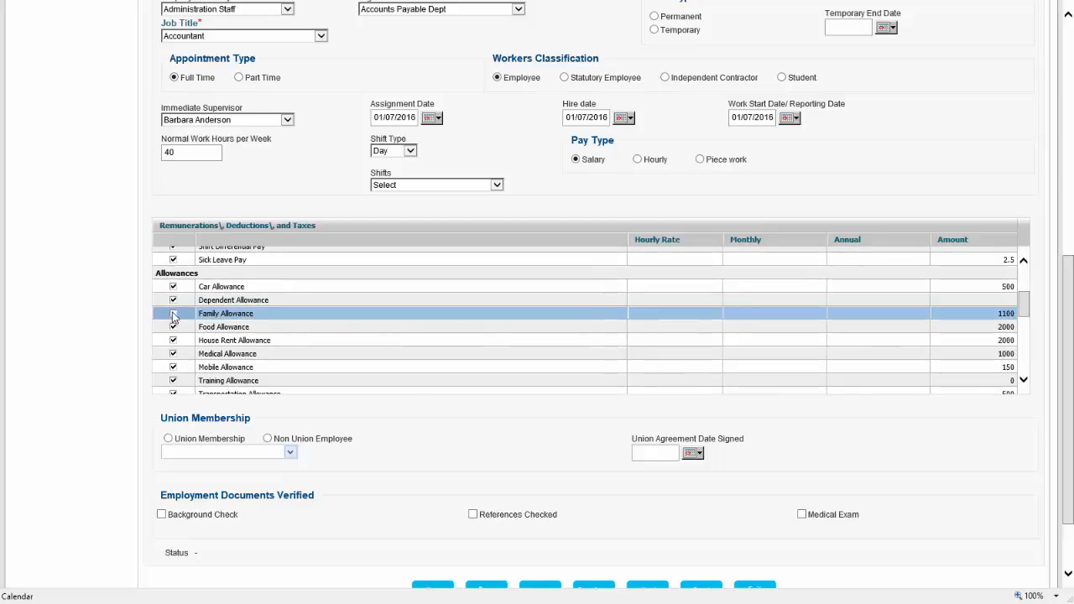
left_click(173, 327)
left_click(173, 340)
left_click(173, 356)
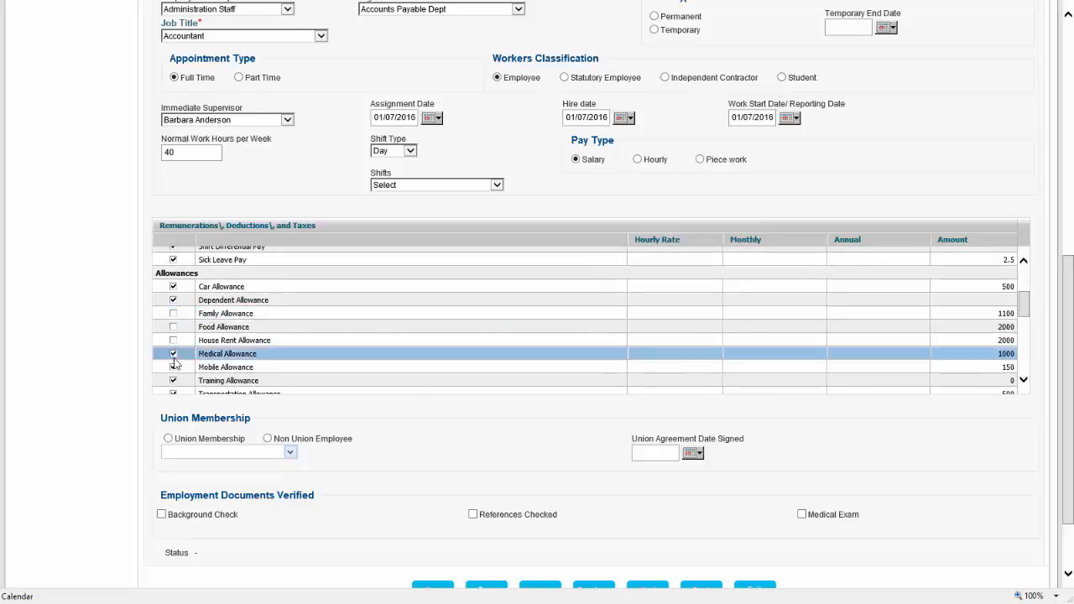
left_click(174, 355)
left_click(173, 366)
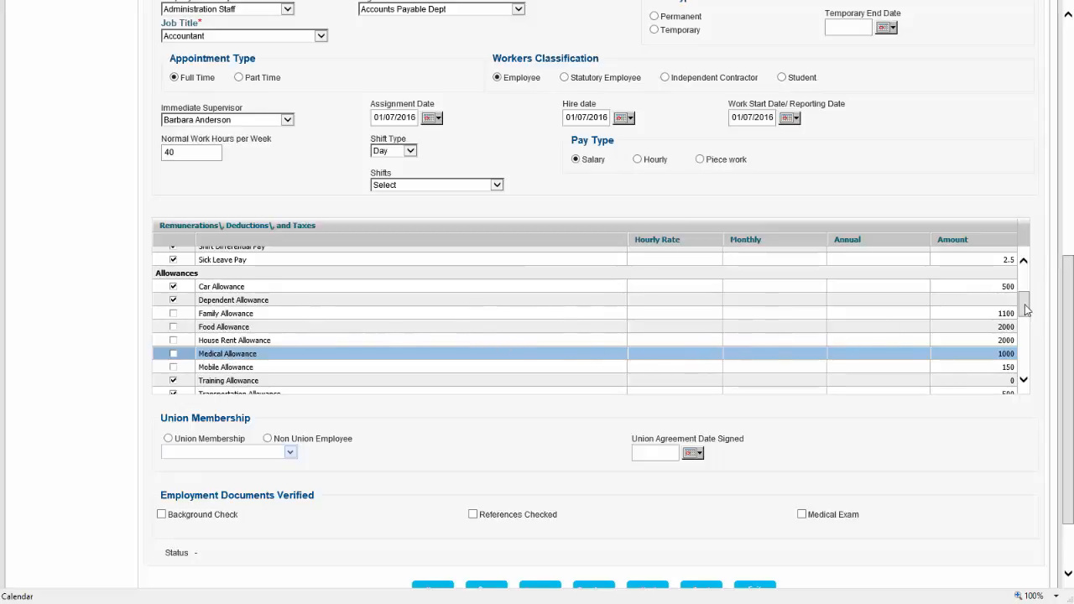
Enter 4500 as the monthly Basic Salary and save the employee record
left_click_drag(1026, 310, 1027, 274)
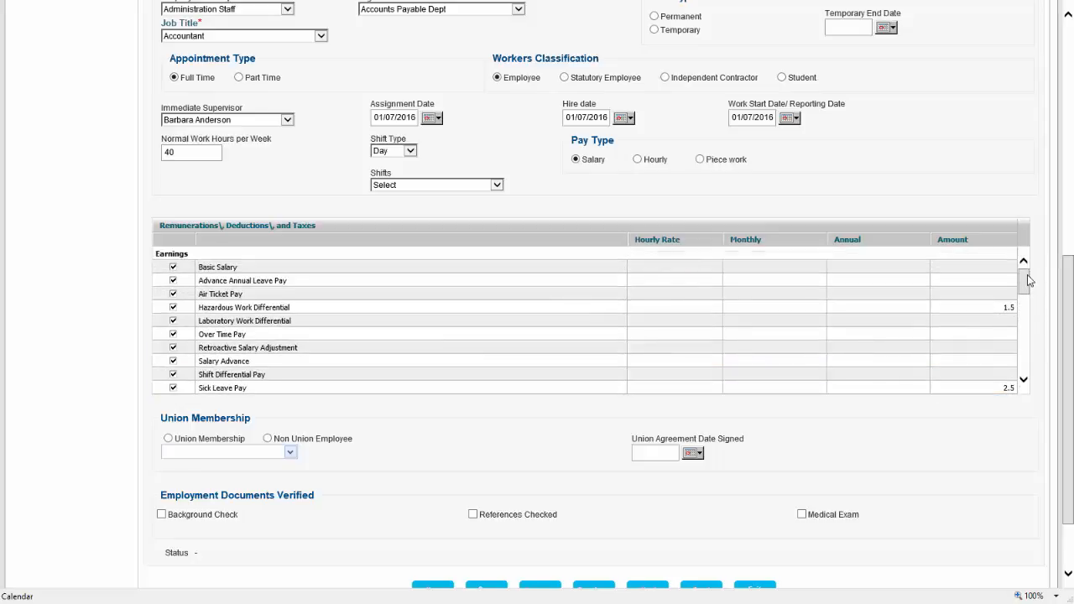
left_click(743, 273)
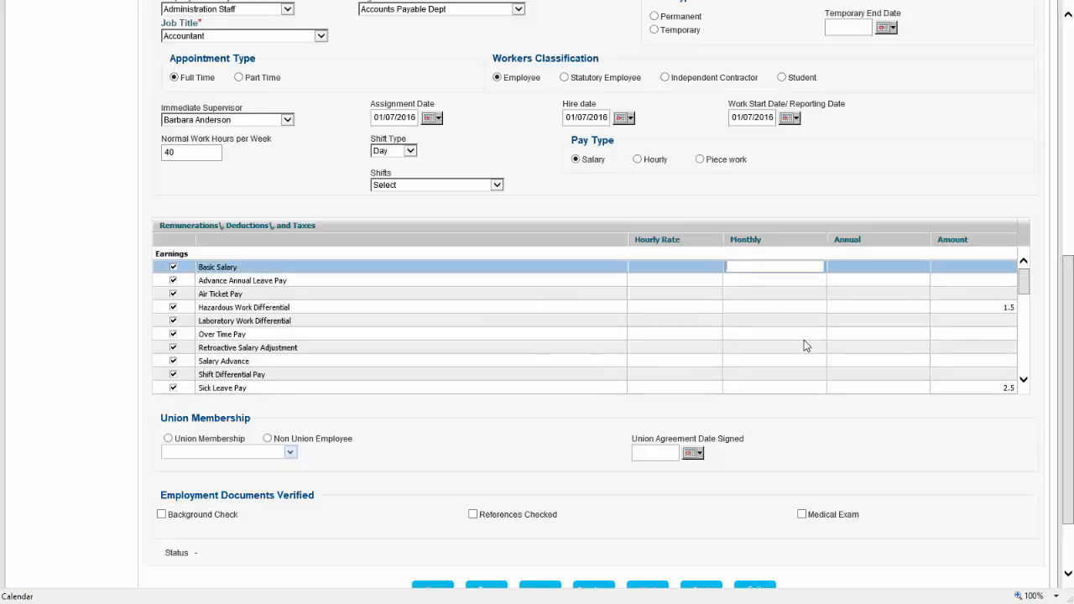
type("4500")
left_click(814, 199)
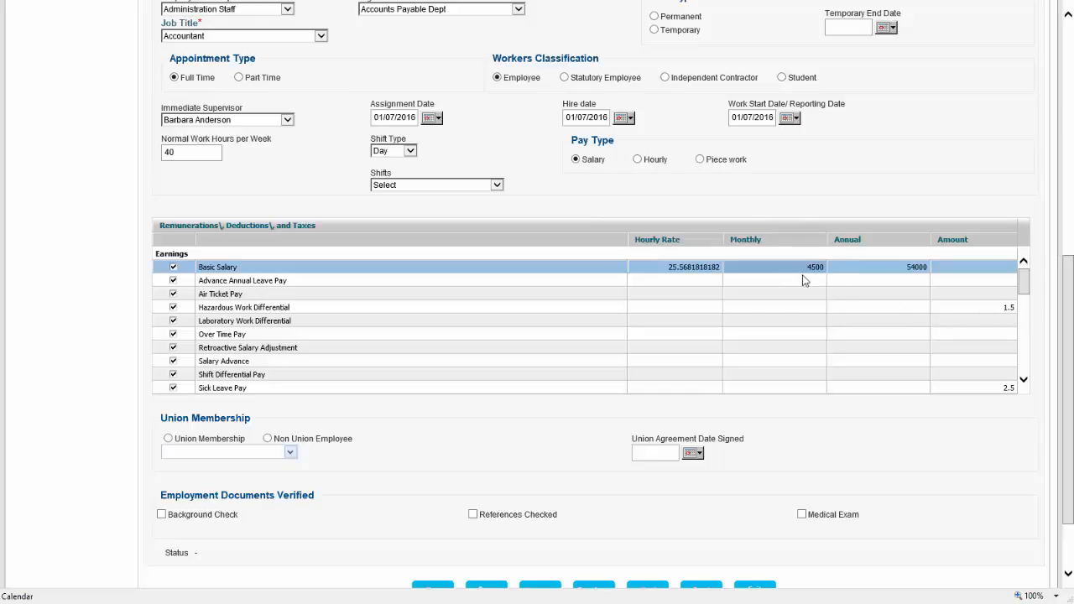
scroll(693, 492, "down", 2)
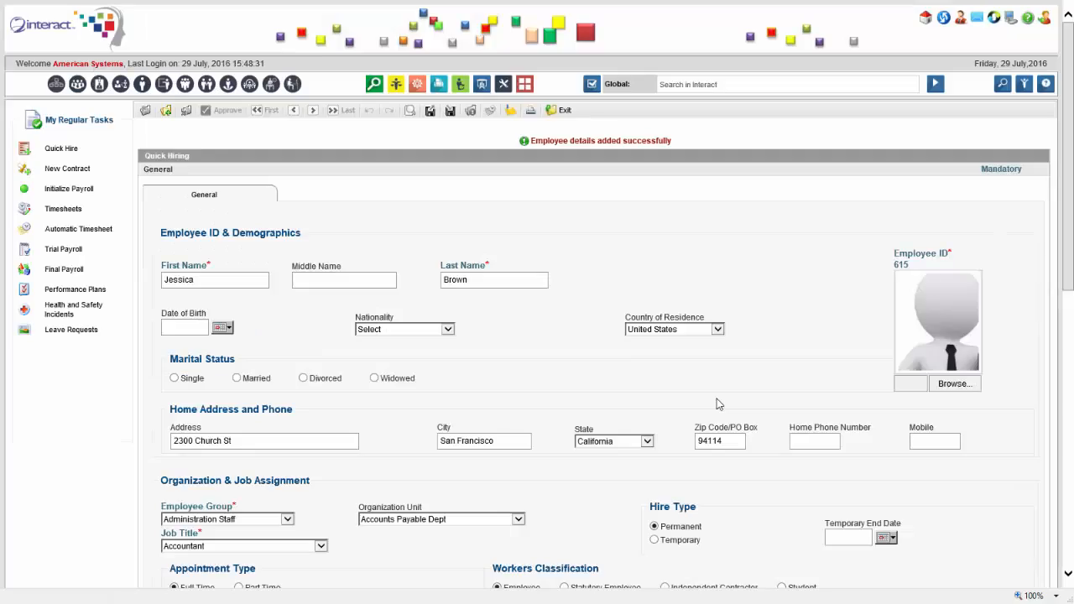
scroll(641, 375, "down", 5)
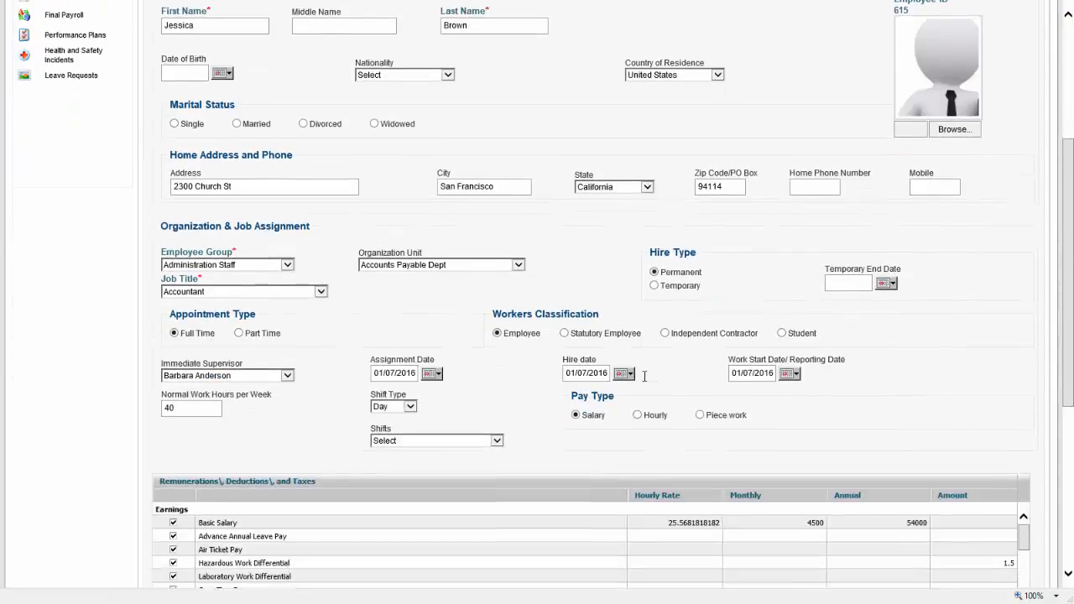
scroll(643, 378, "up", 5)
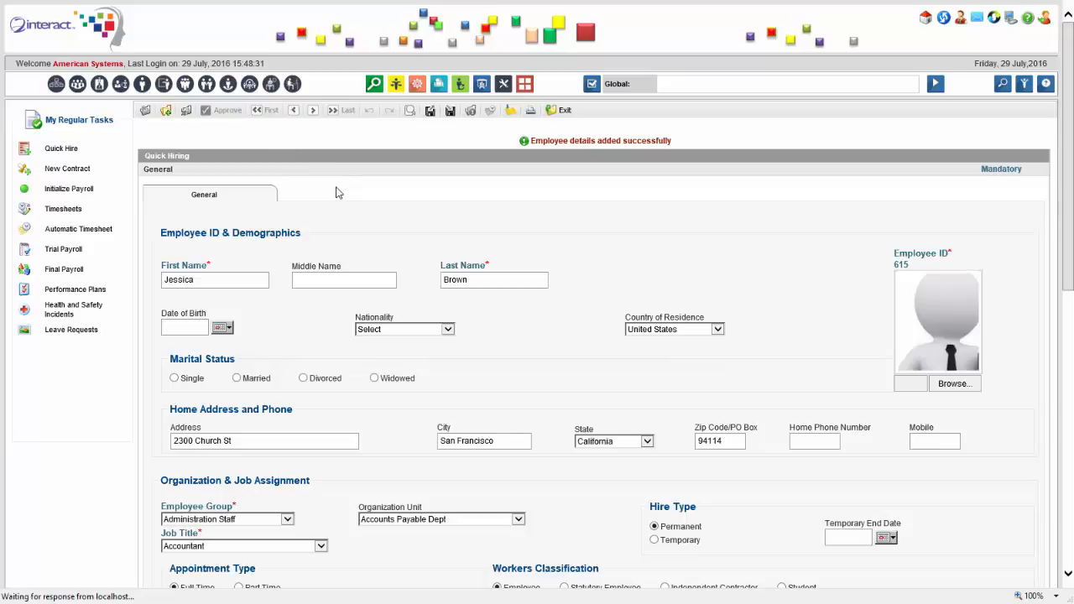
From the employee's full profile, save her Login Details with a user ID and password
left_click(242, 243)
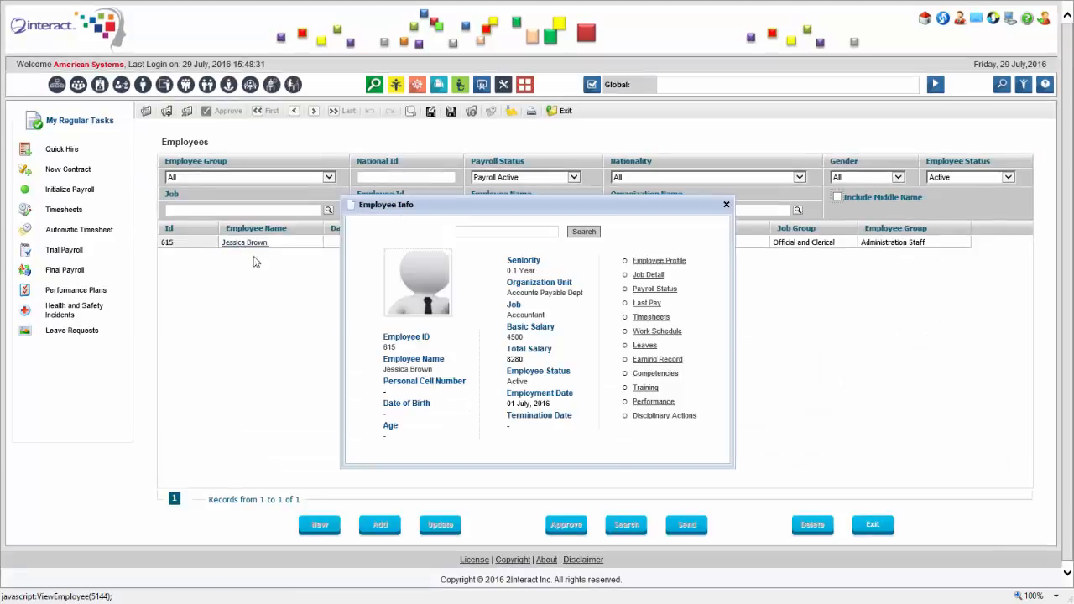
left_click(649, 263)
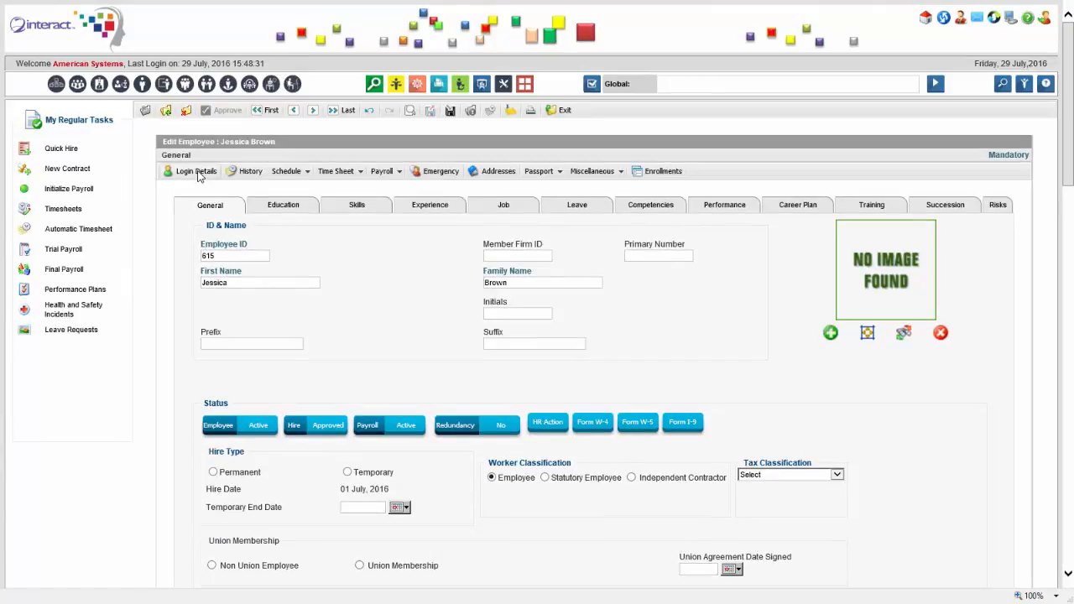
left_click(198, 175)
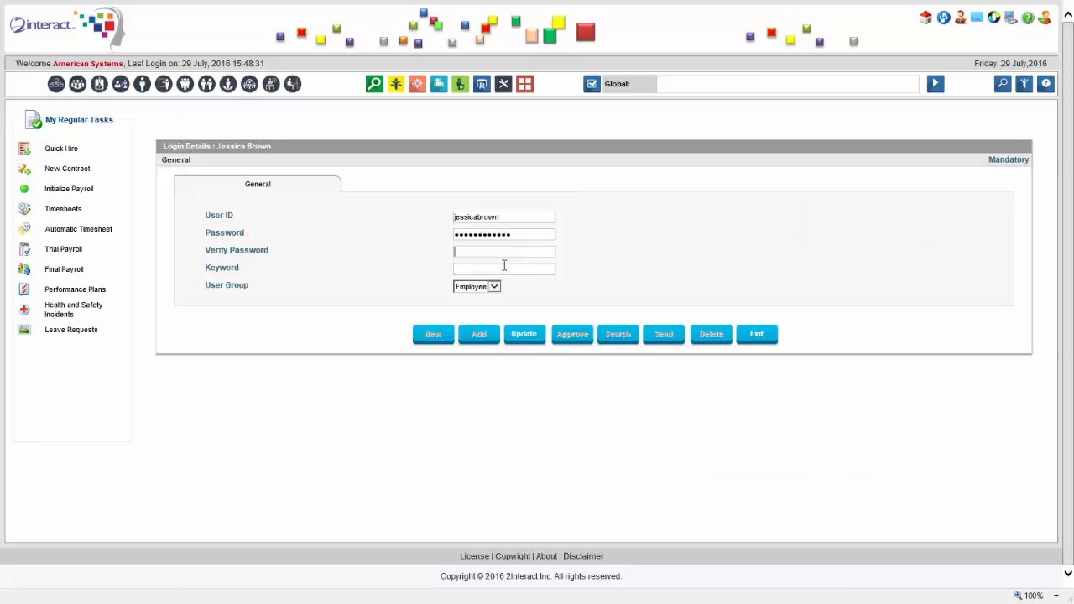
left_click(527, 334)
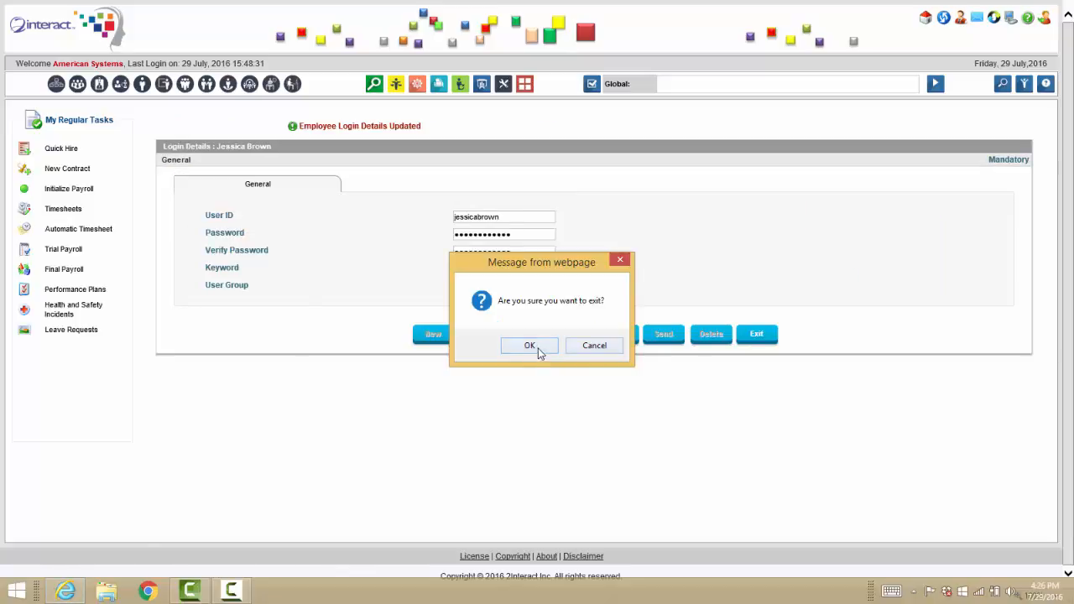
left_click(538, 348)
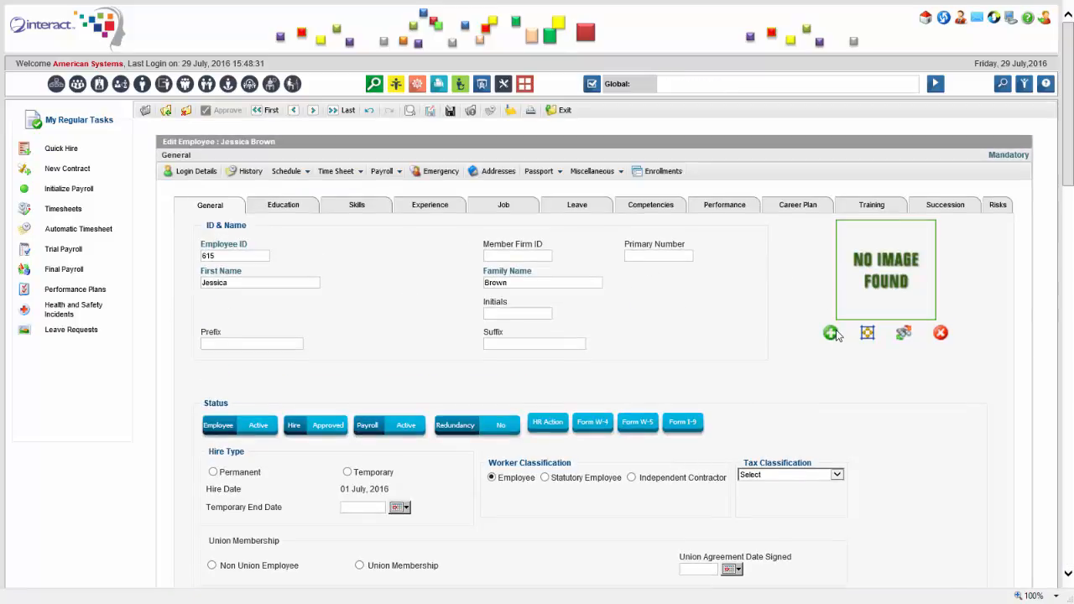
Choose 1_pic.jpg from disk as the employee's photo and update her profile
left_click(833, 332)
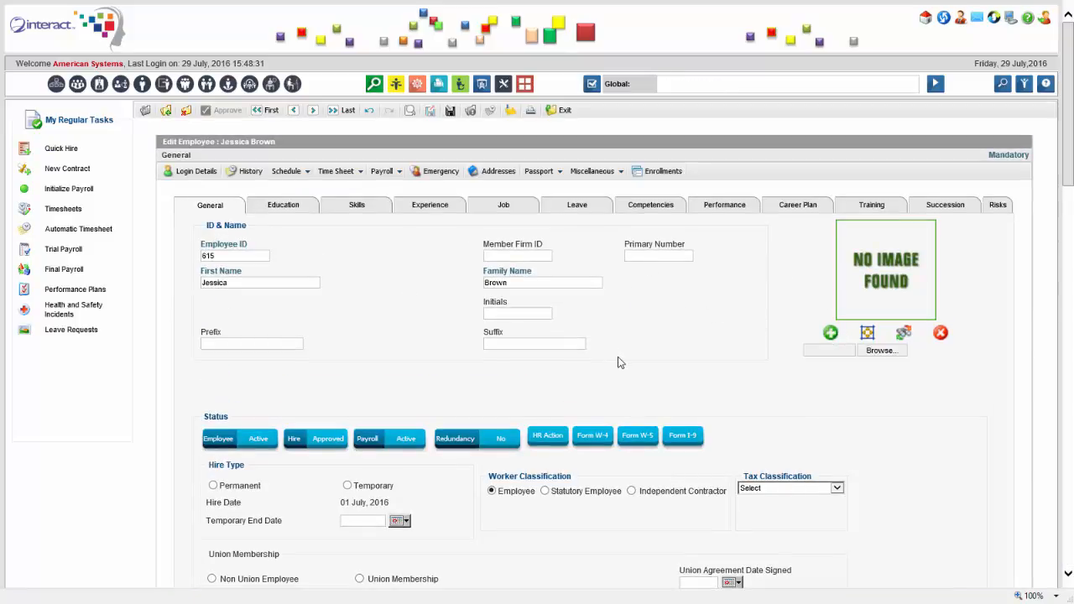
left_click(891, 352)
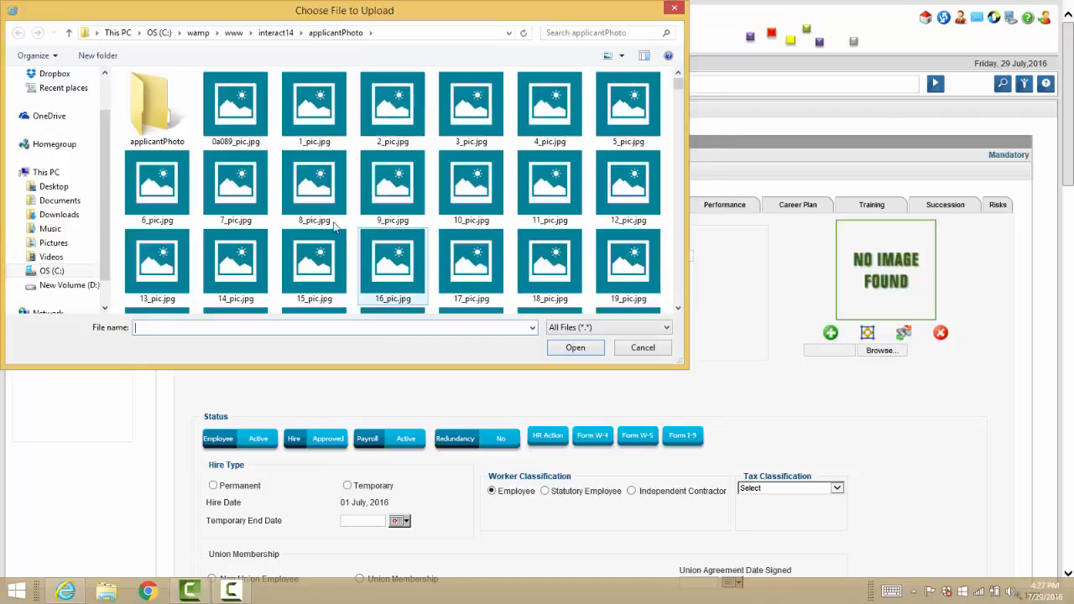
left_click(316, 107)
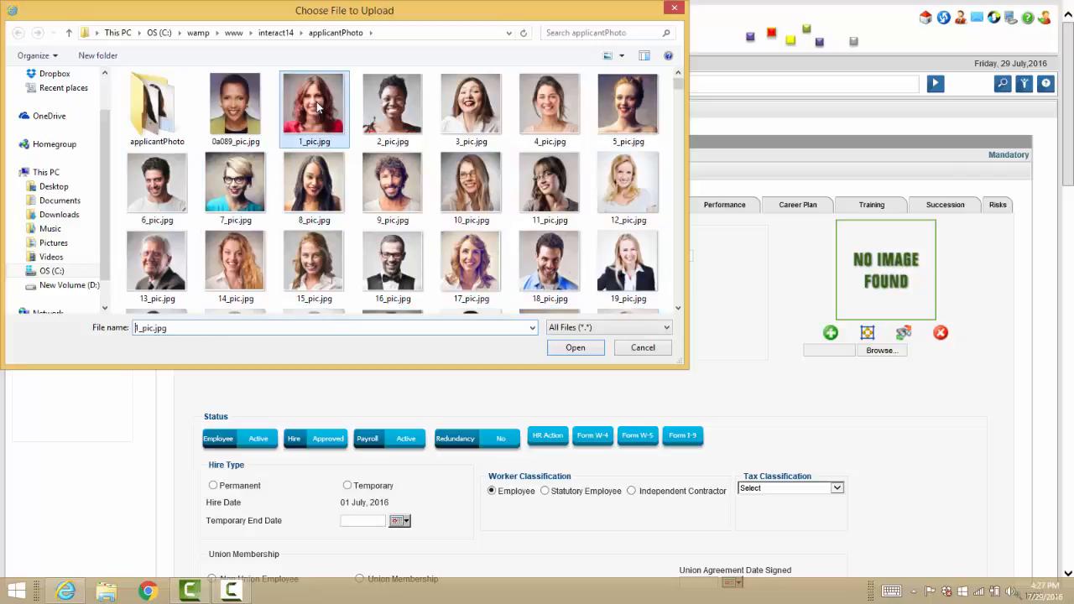
double_click(533, 119)
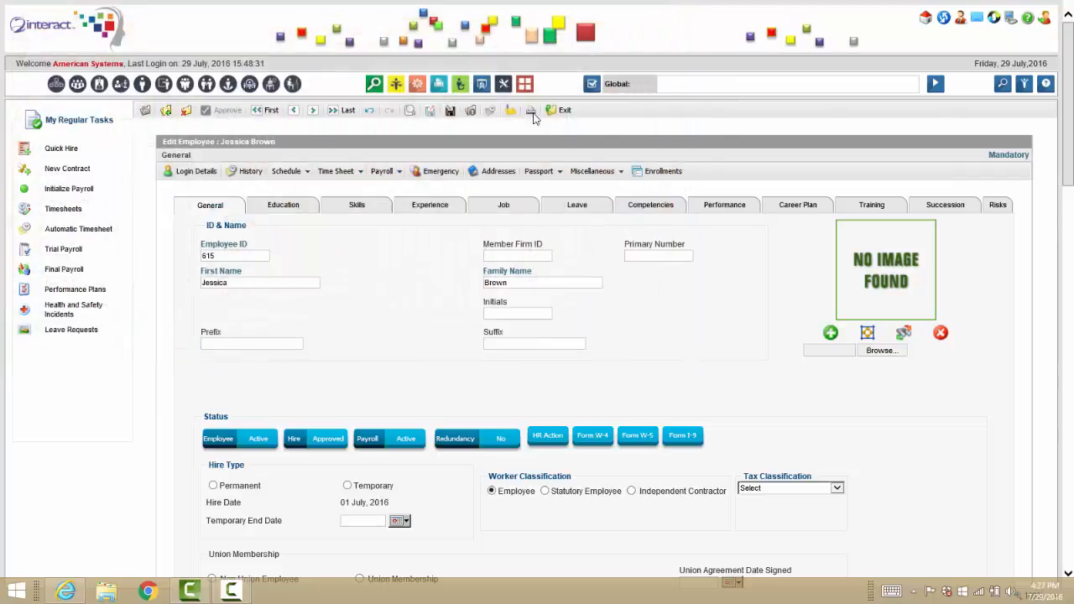
left_click(167, 111)
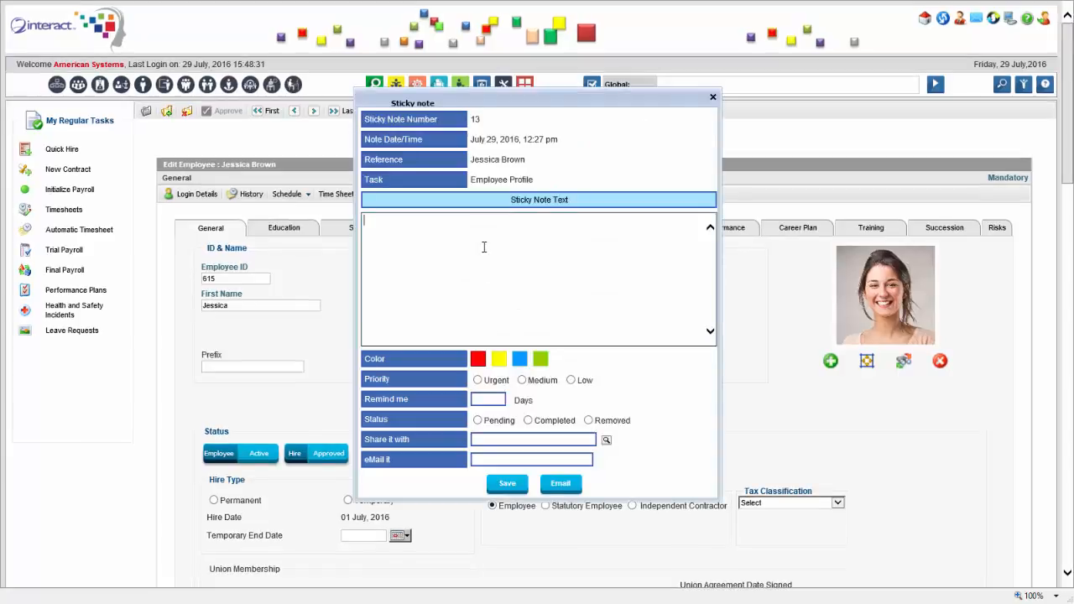
Save an Urgent, Pending sticky note about missing proof of residence with a 1-day reminder
left_click(484, 244)
type("Jessica needs to provide proof of residence still.")
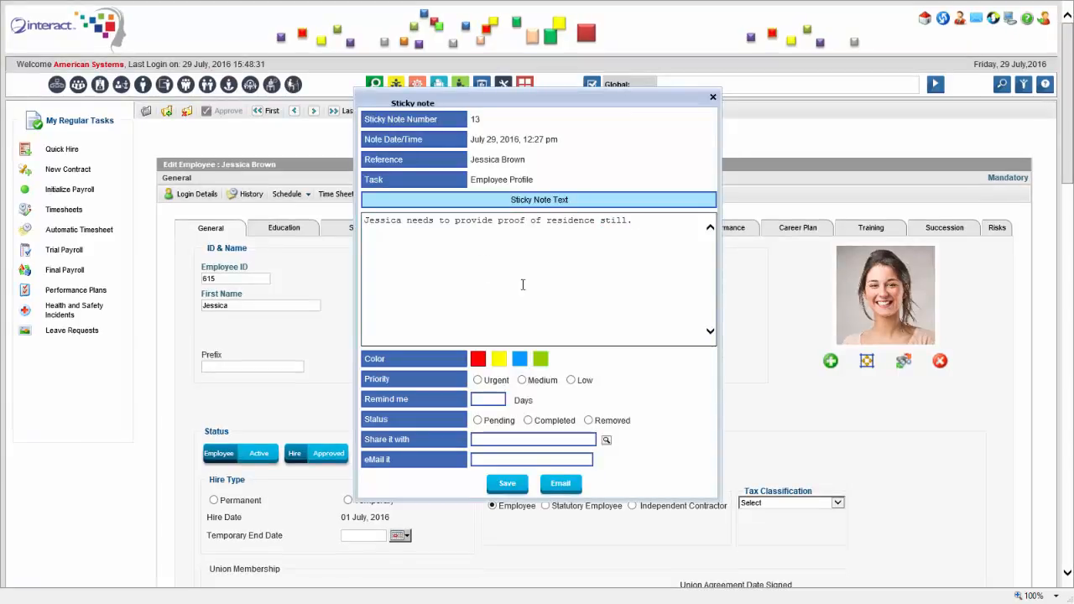
left_click(480, 380)
left_click(486, 400)
type("1")
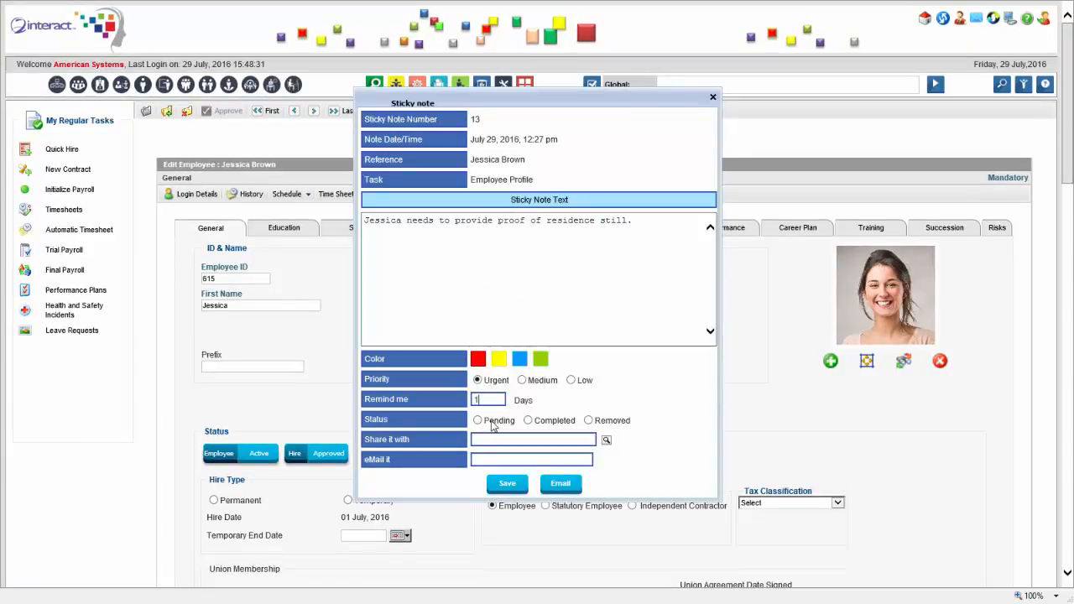
left_click(478, 421)
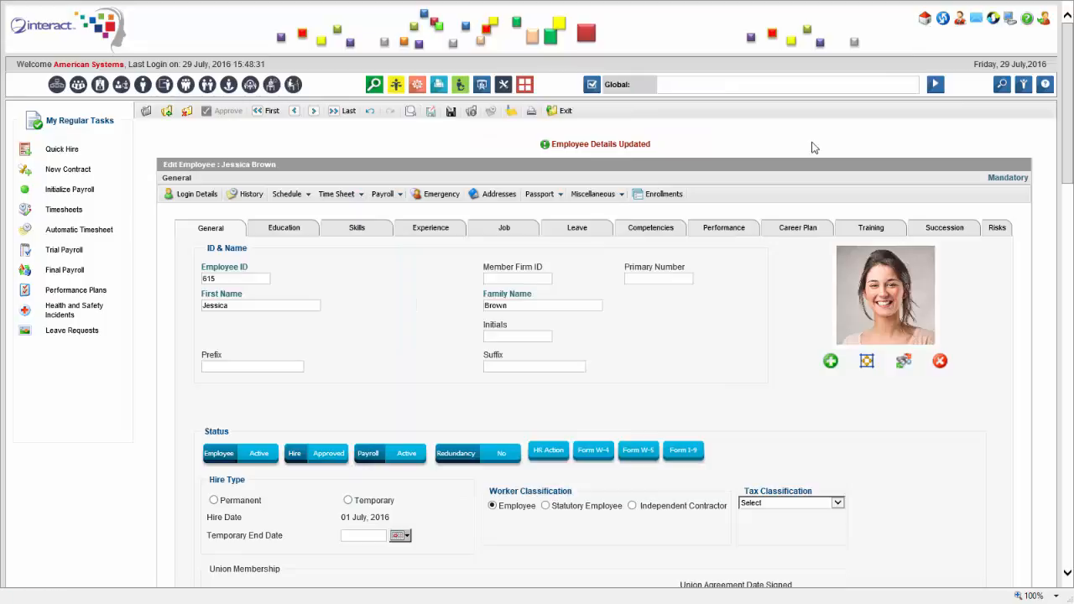
left_click(634, 199)
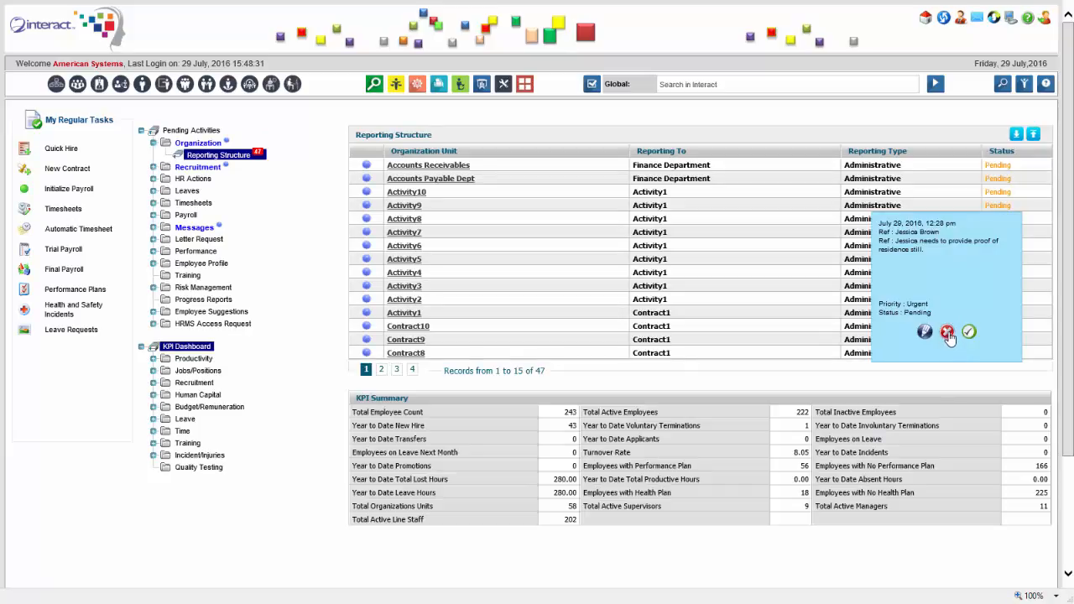
Delete the proof-of-residence sticky note and confirm the deletion
left_click(947, 333)
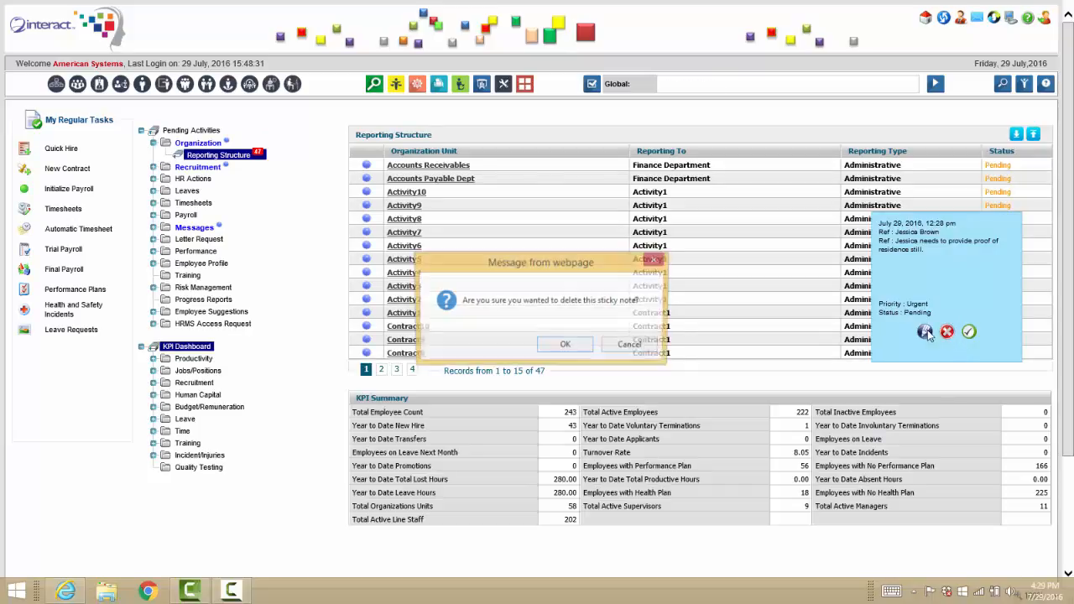
left_click(568, 347)
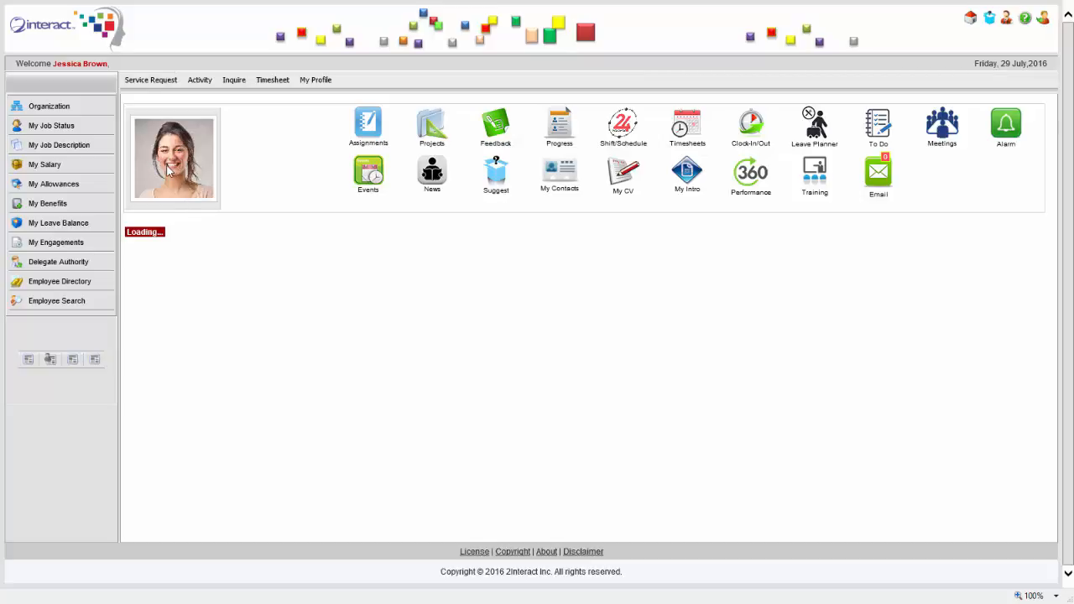
Browse the Activity, Service Request and My Profile menus, ending at Service Request > Leave
left_click(200, 80)
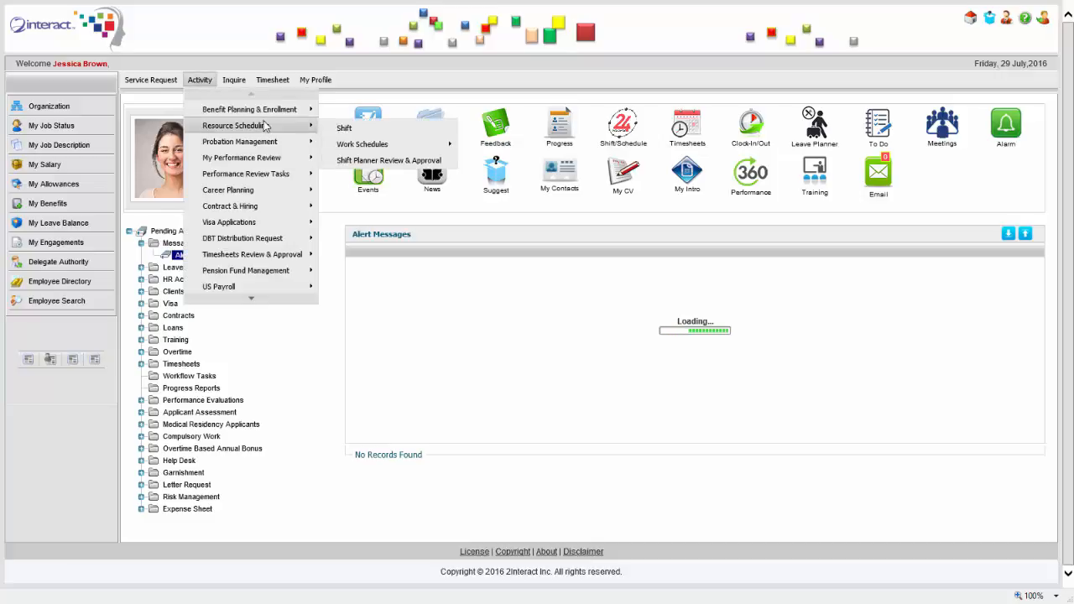
mouse_move(273, 143)
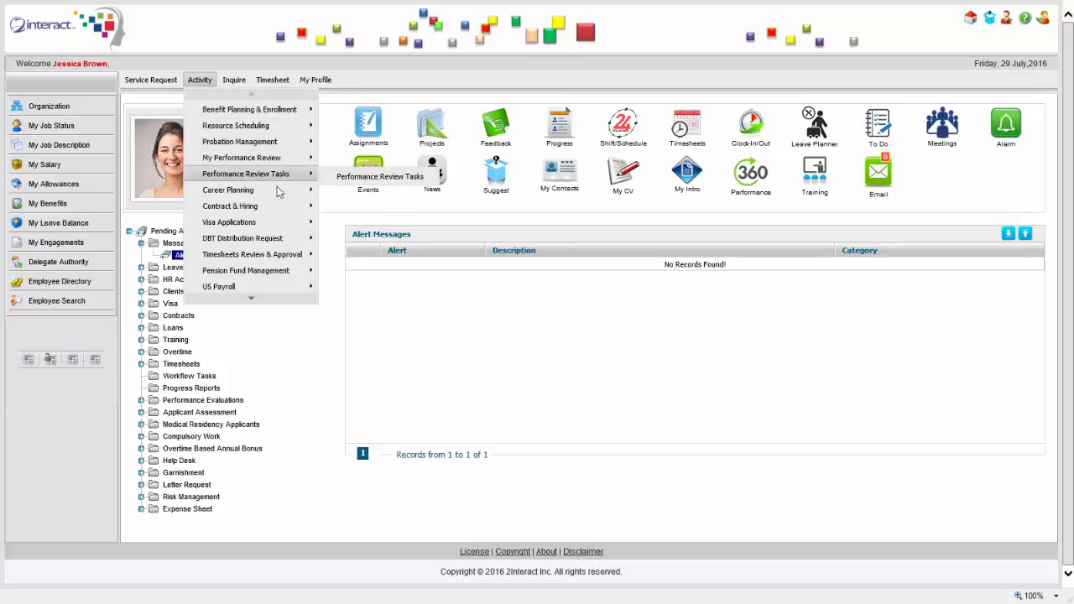
mouse_move(311, 287)
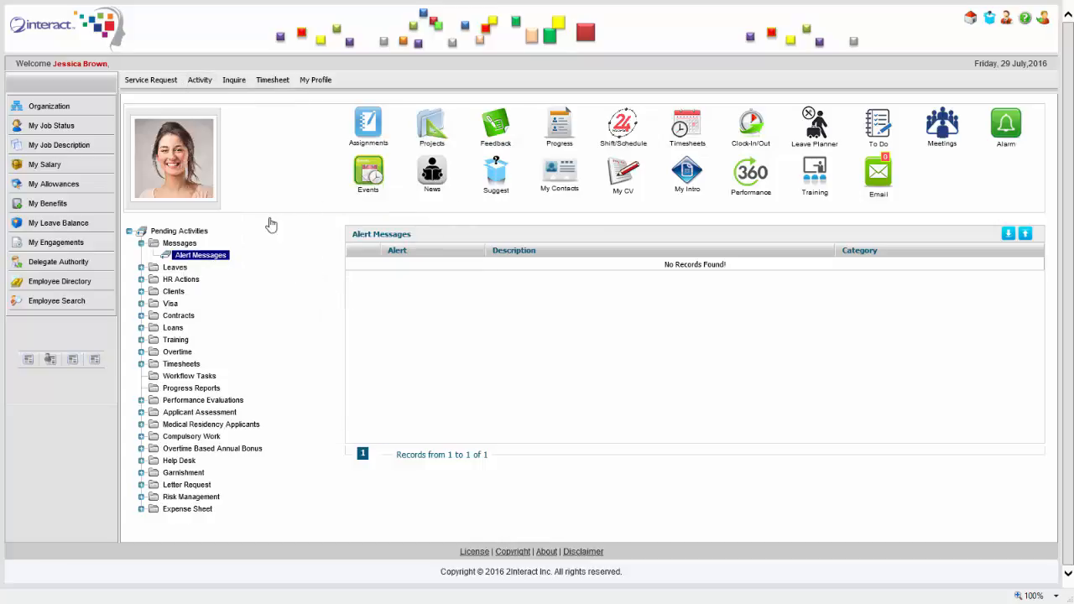
mouse_move(204, 83)
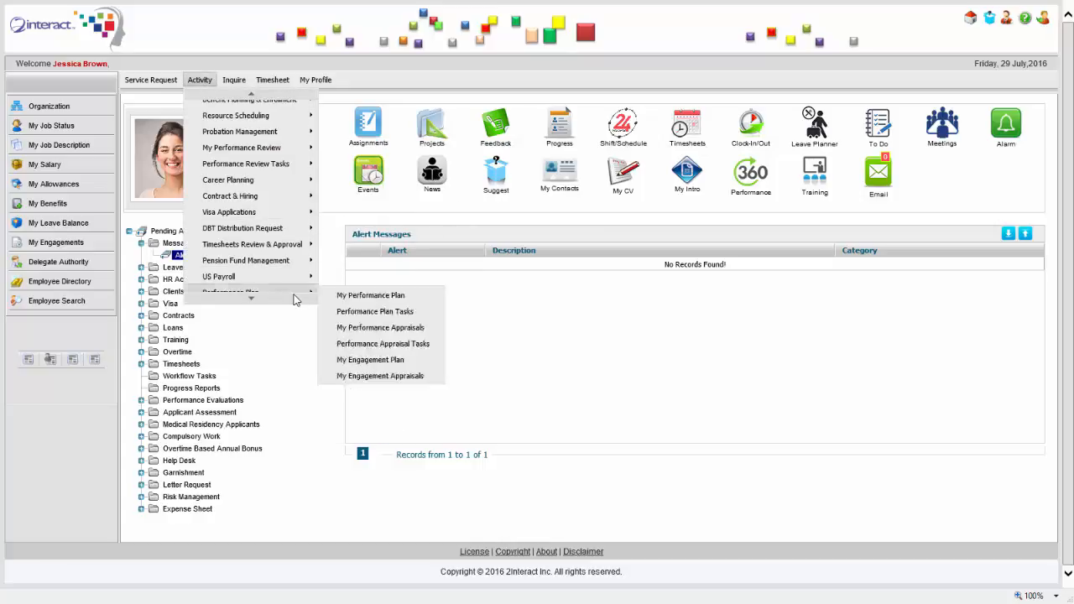
mouse_move(296, 261)
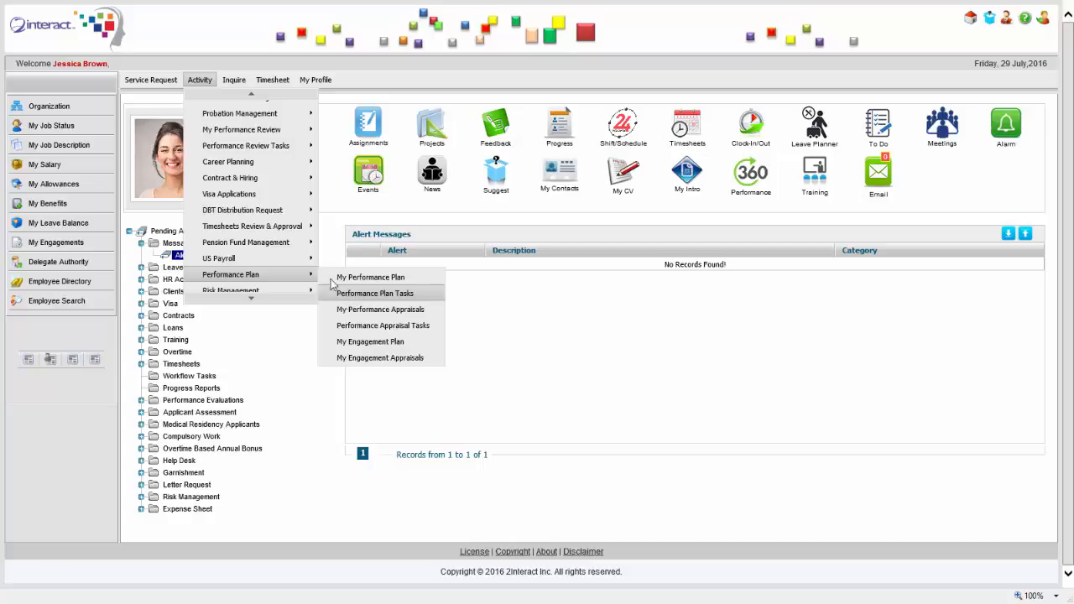
mouse_move(283, 92)
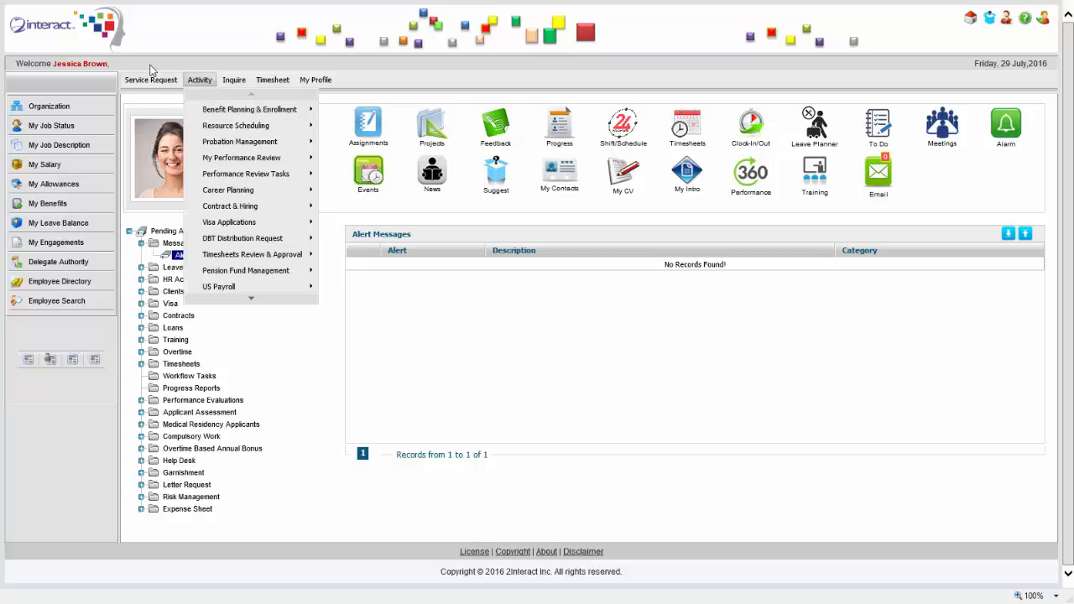
mouse_move(151, 79)
mouse_move(252, 113)
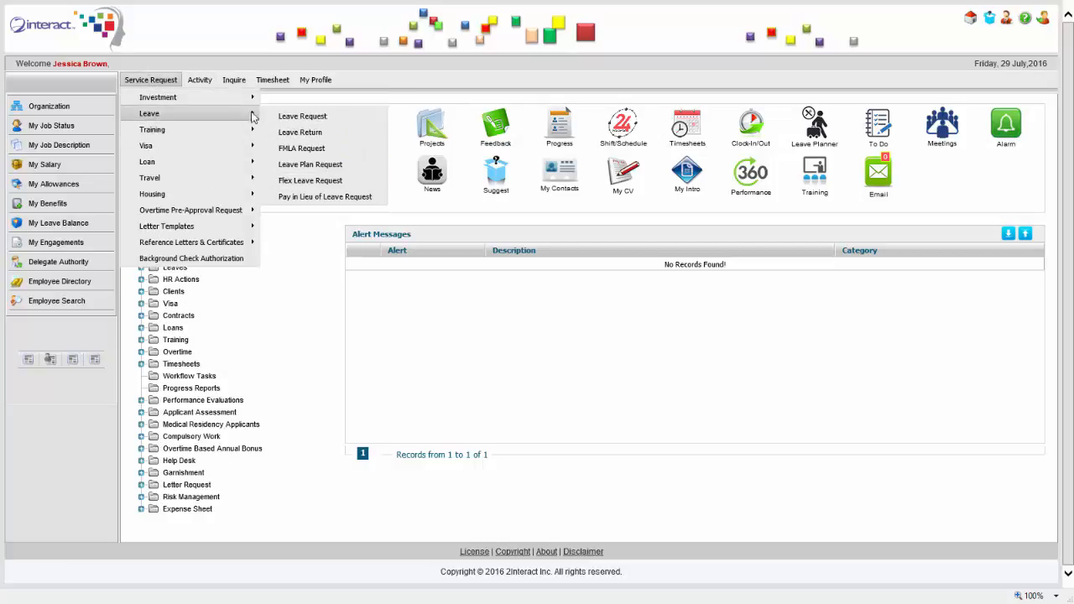
mouse_move(222, 132)
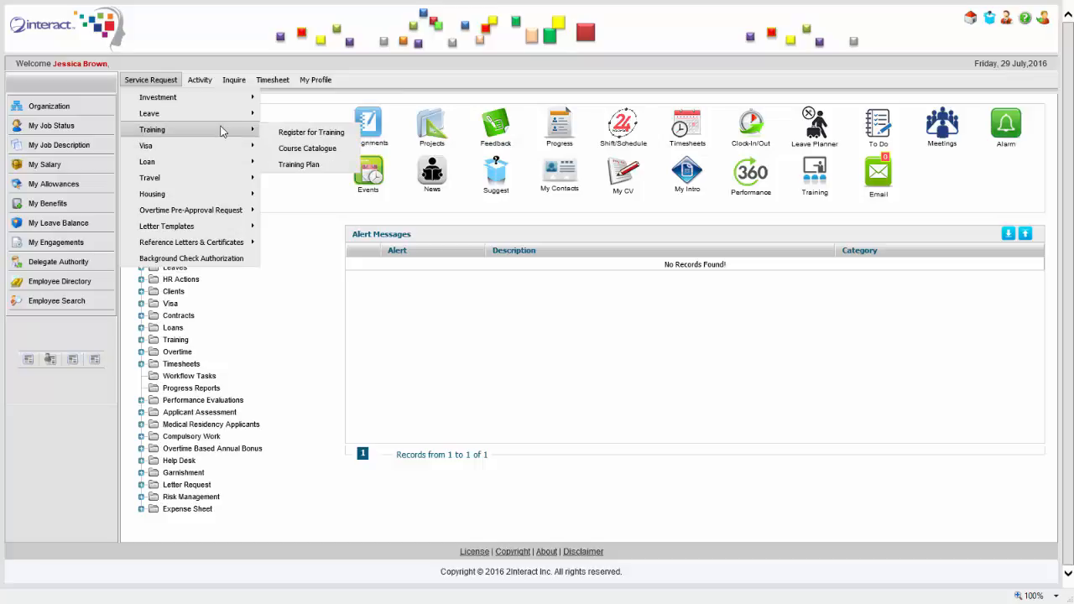
mouse_move(231, 167)
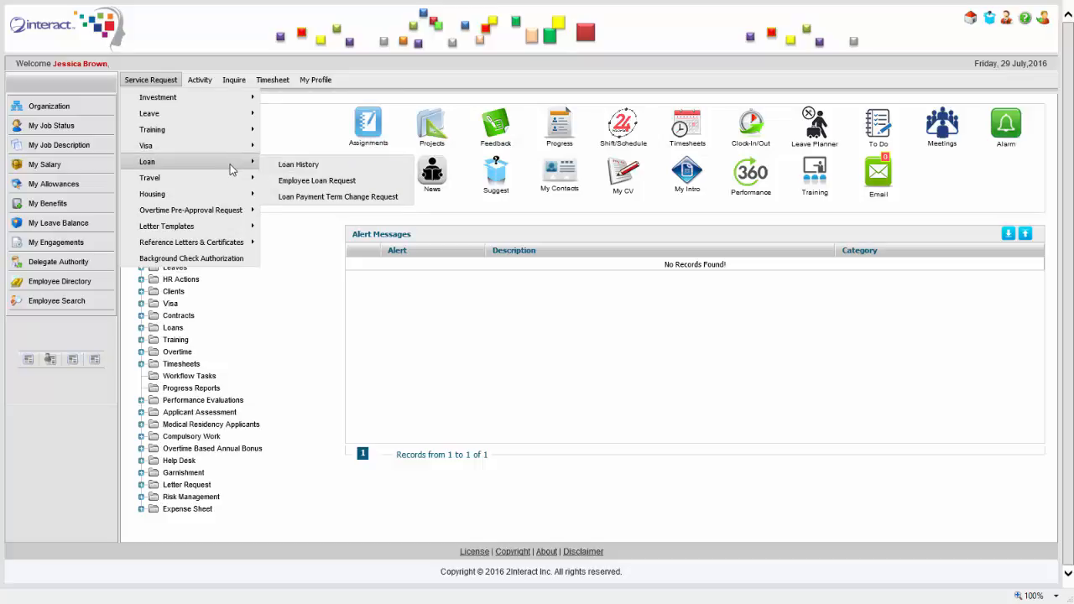
mouse_move(186, 103)
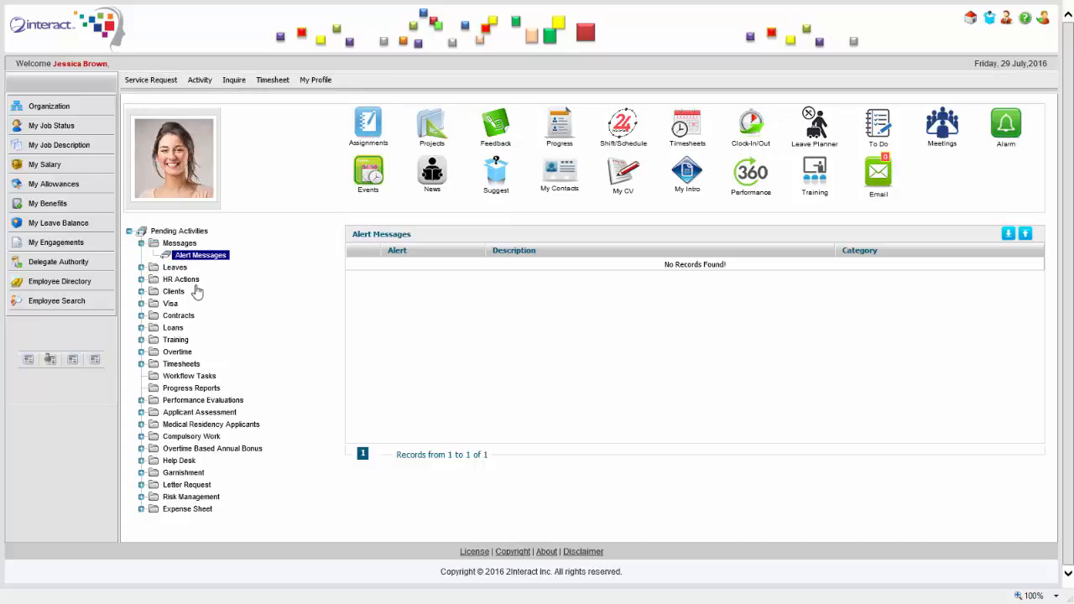
mouse_move(325, 84)
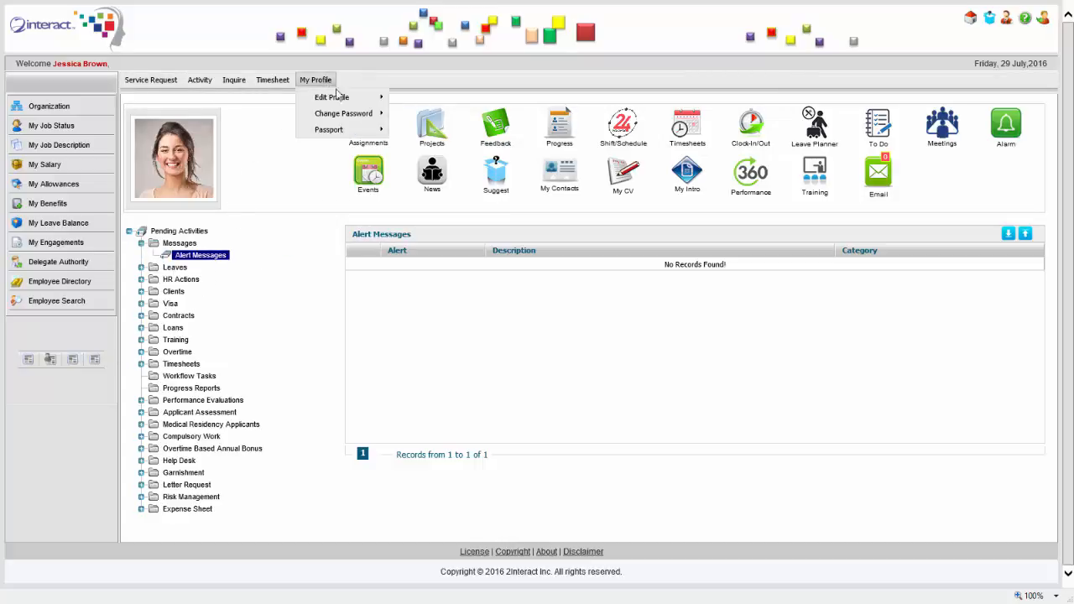
mouse_move(369, 97)
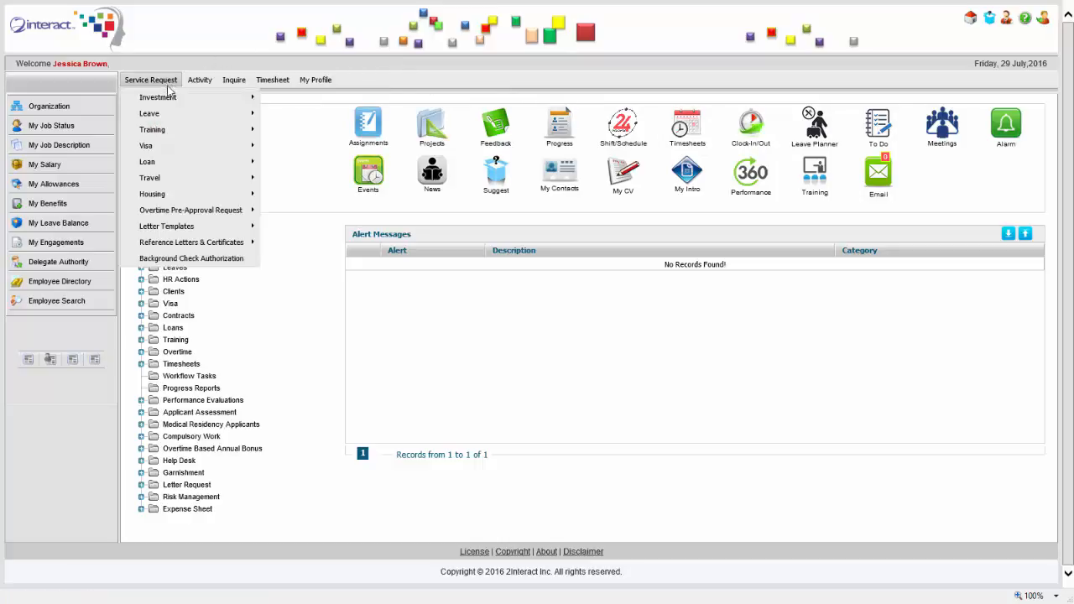
mouse_move(171, 134)
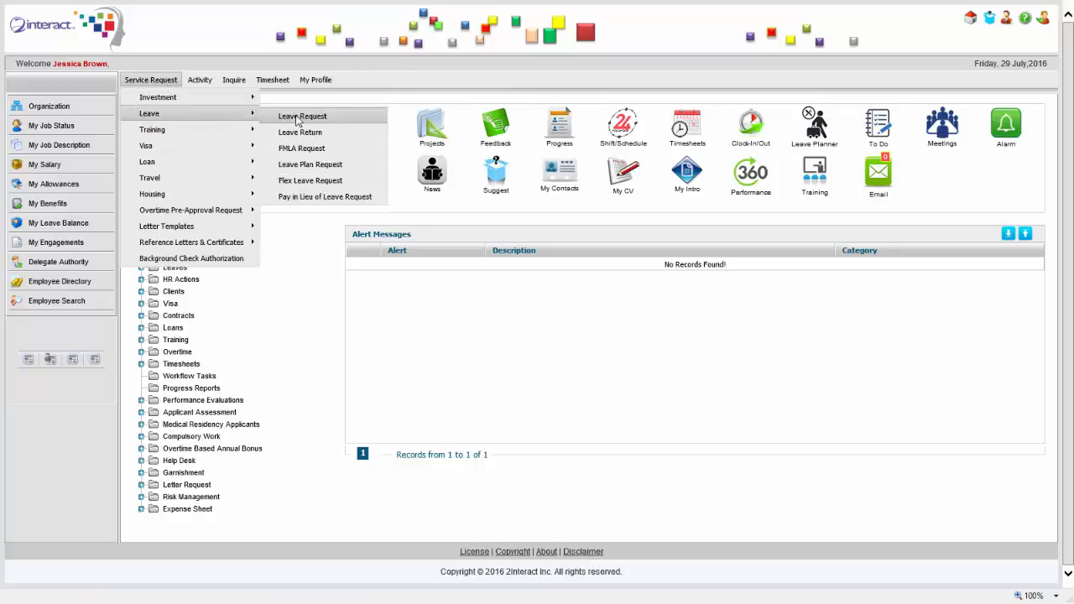
Open the Leave Request page and set the leave start date to 05/08/2016
left_click(335, 116)
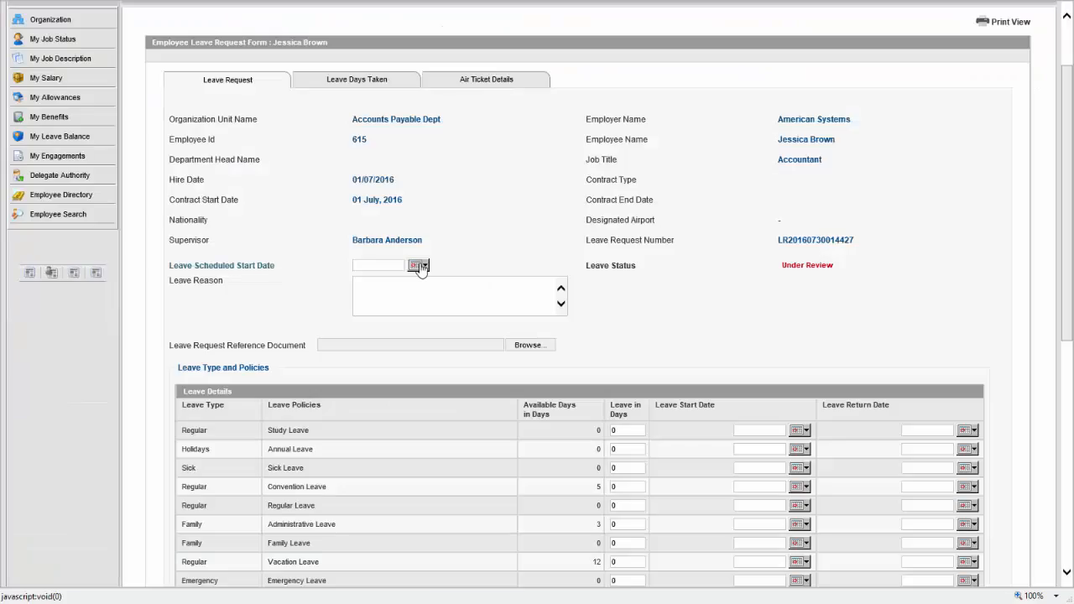
left_click(424, 265)
left_click(407, 278)
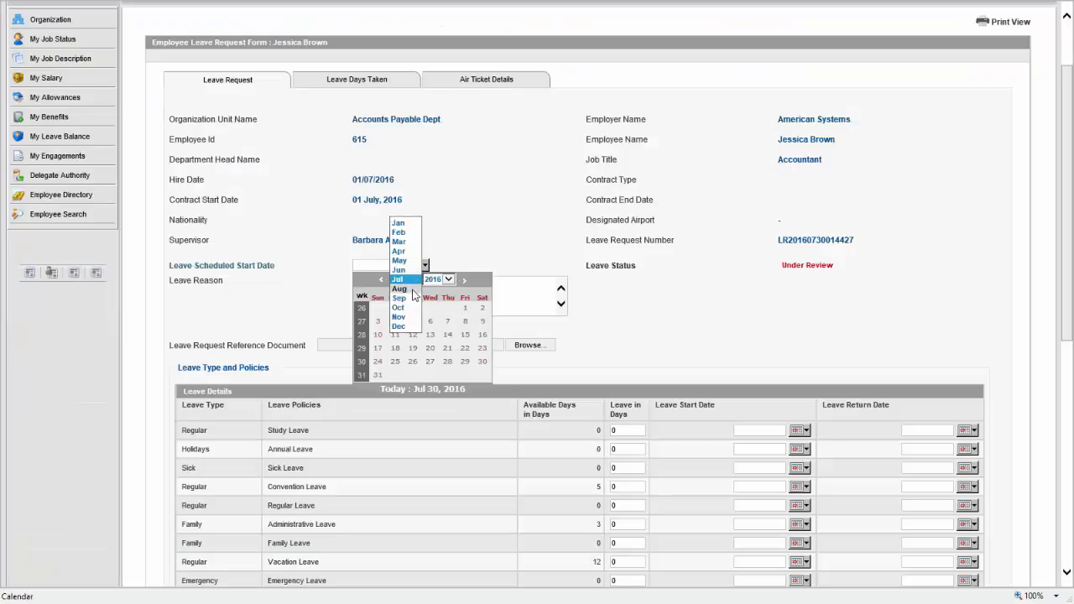
left_click(411, 289)
left_click(466, 309)
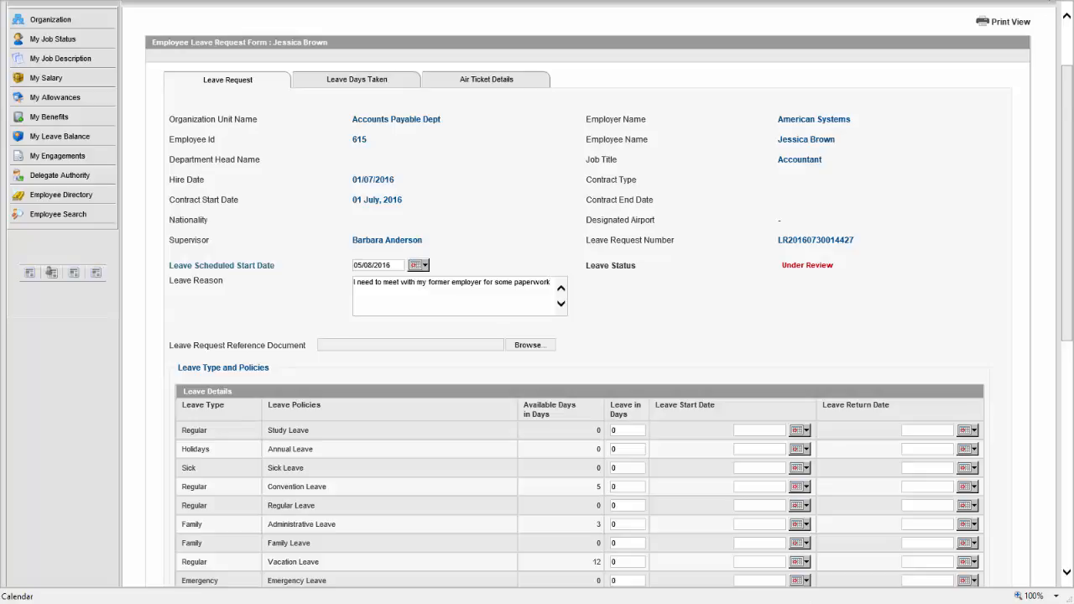
Request 1 day of Administrative Leave and add it to the request
scroll(784, 205, "down", 3)
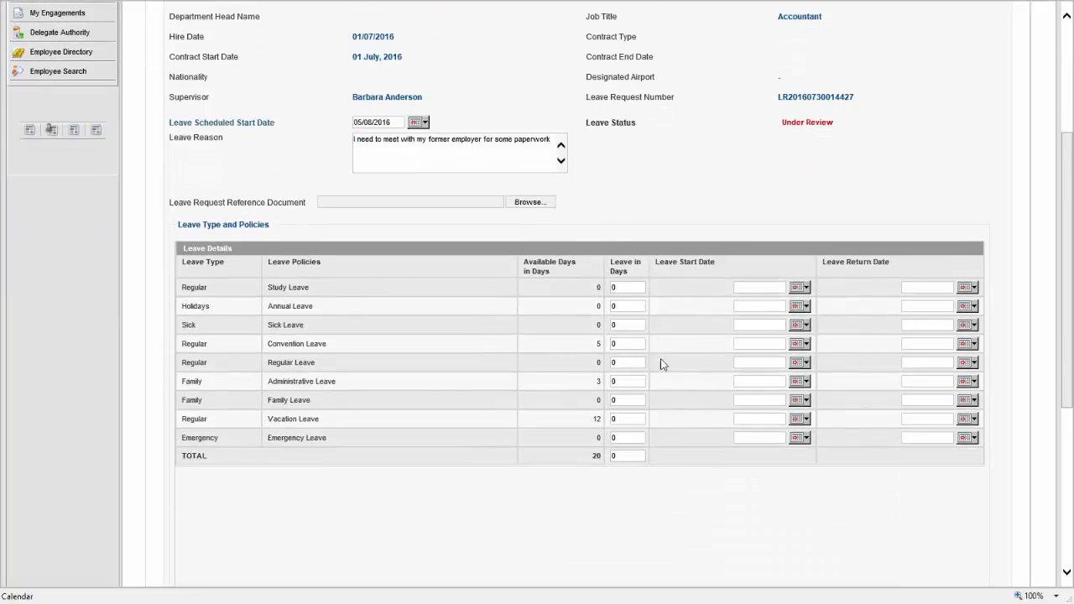
double_click(628, 382)
left_click_drag(1066, 239, 1072, 424)
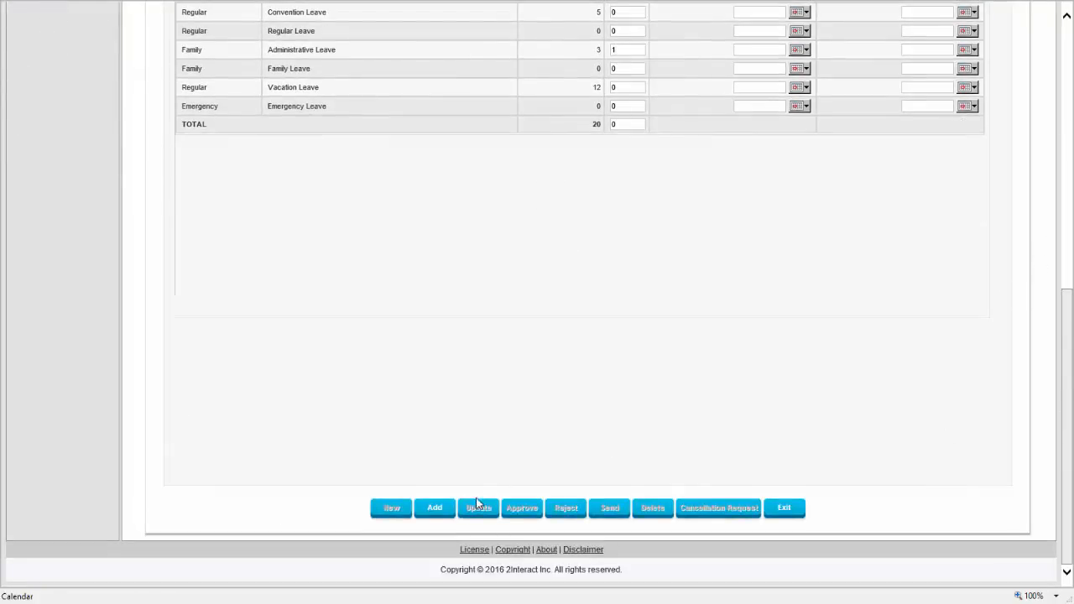
left_click(444, 507)
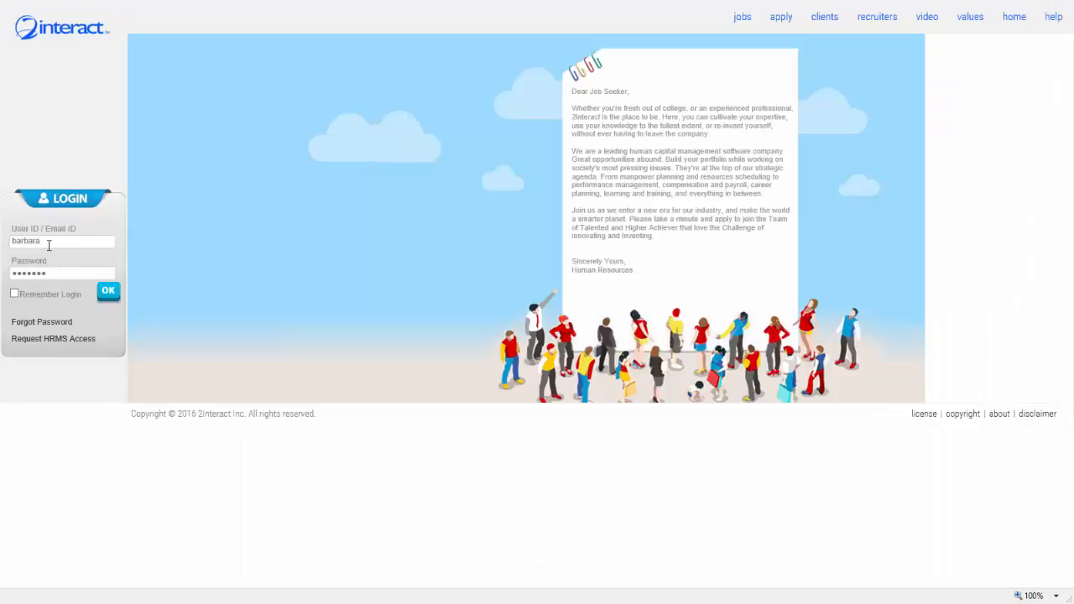
Log in as the supervisor and open Leave Requests under the Leaves pending activities
key("Return")
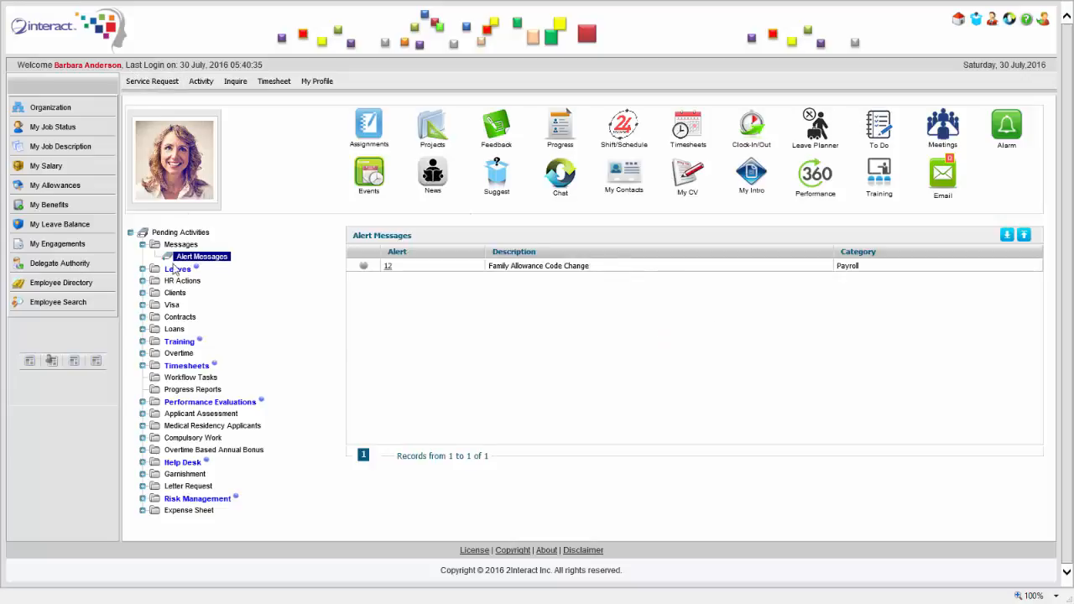
left_click(142, 268)
left_click(202, 282)
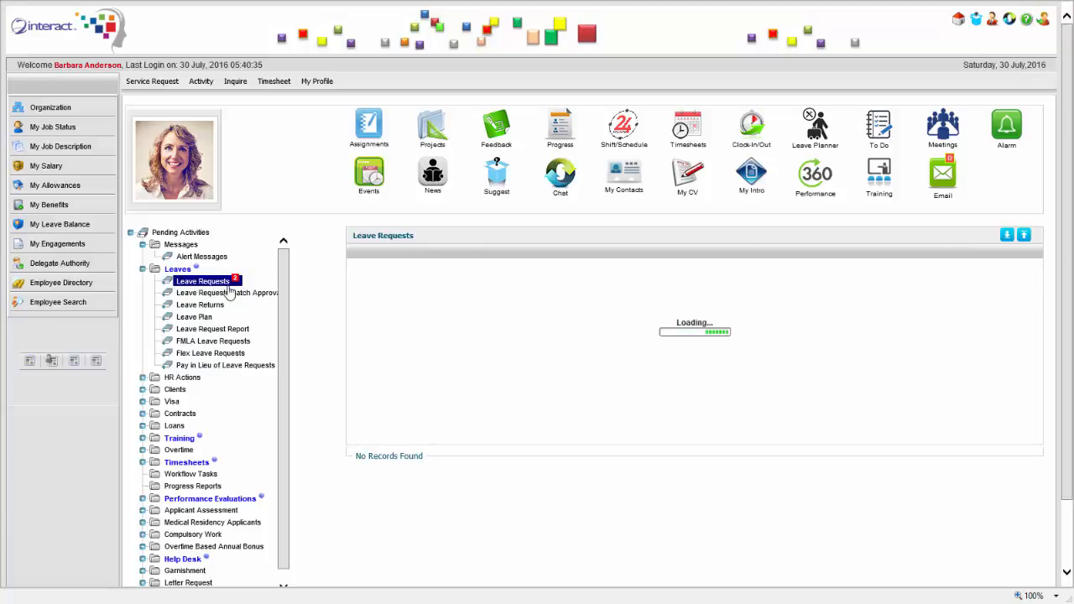
Open the new employee's Administrative Leave request and scroll through its form toward Approve
left_click(411, 275)
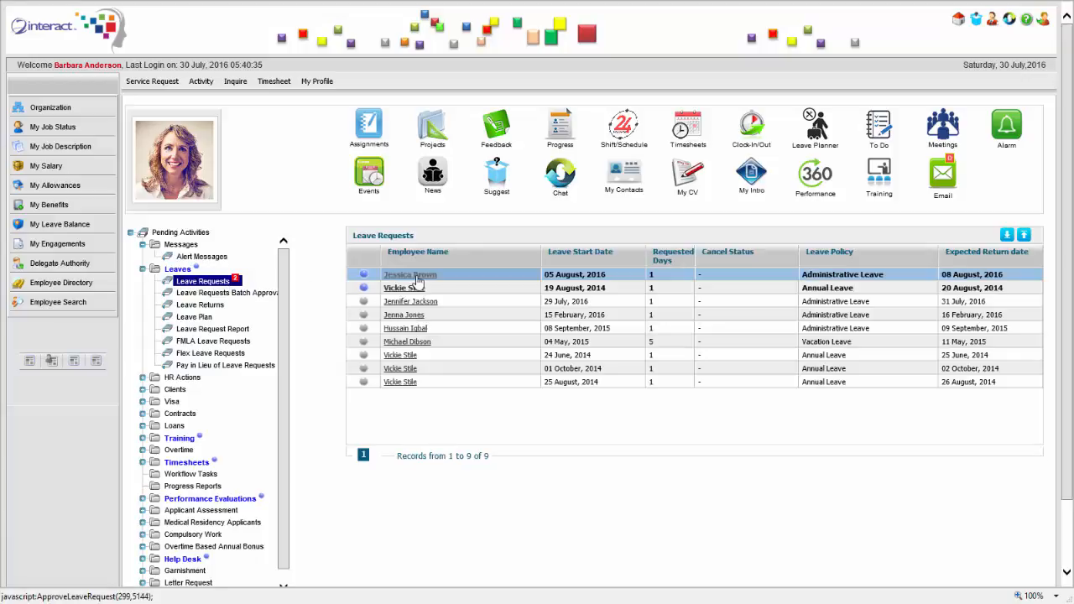
left_click(451, 280)
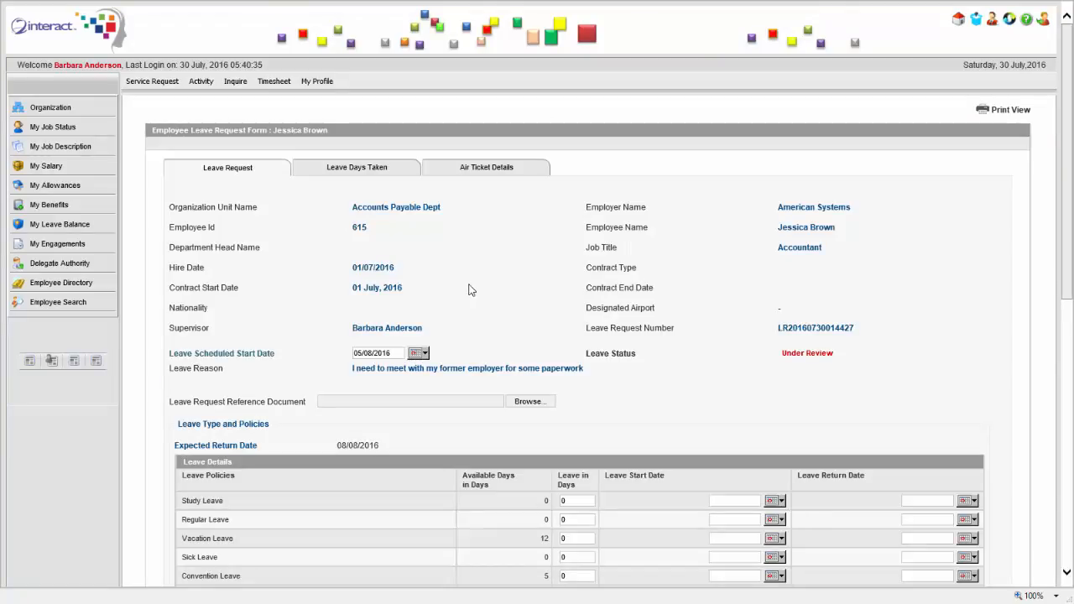
scroll(612, 279, "down", 3)
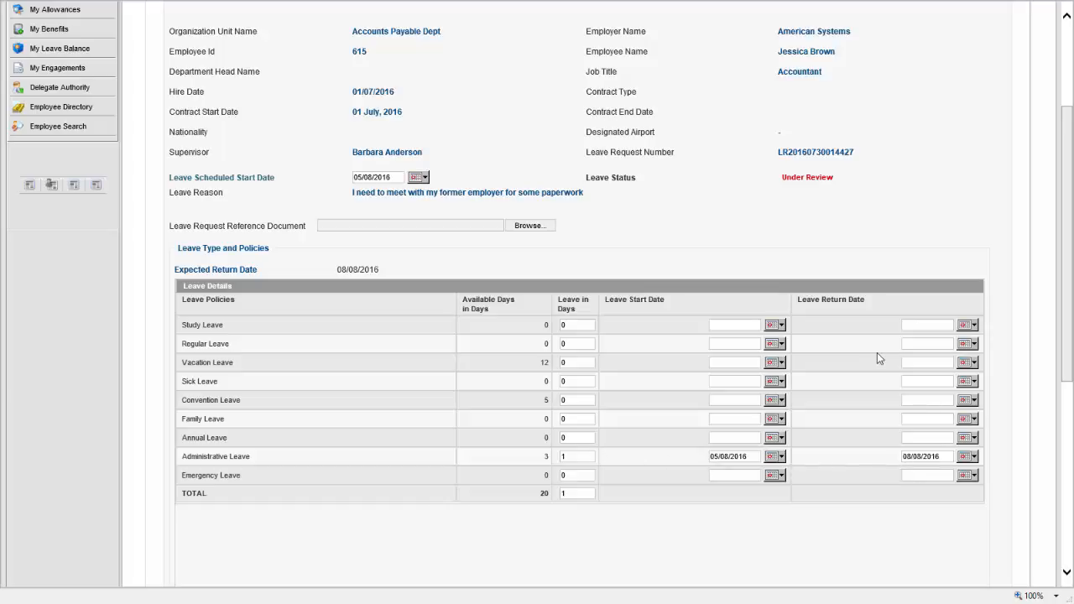
scroll(1067, 235, "down", 5)
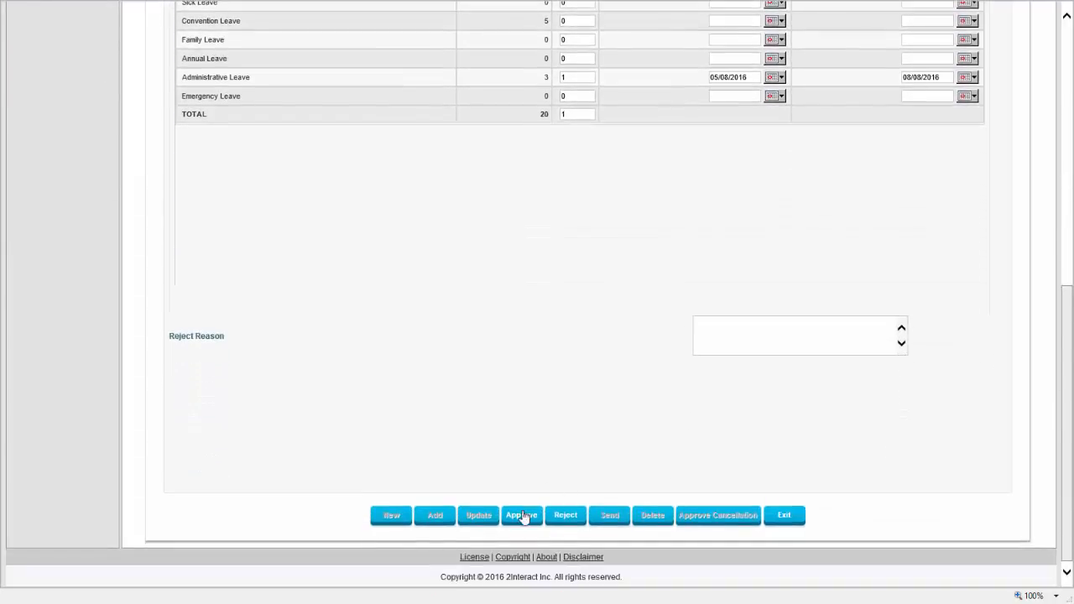
scroll(650, 327, "up", 2)
scroll(654, 318, "up", 4)
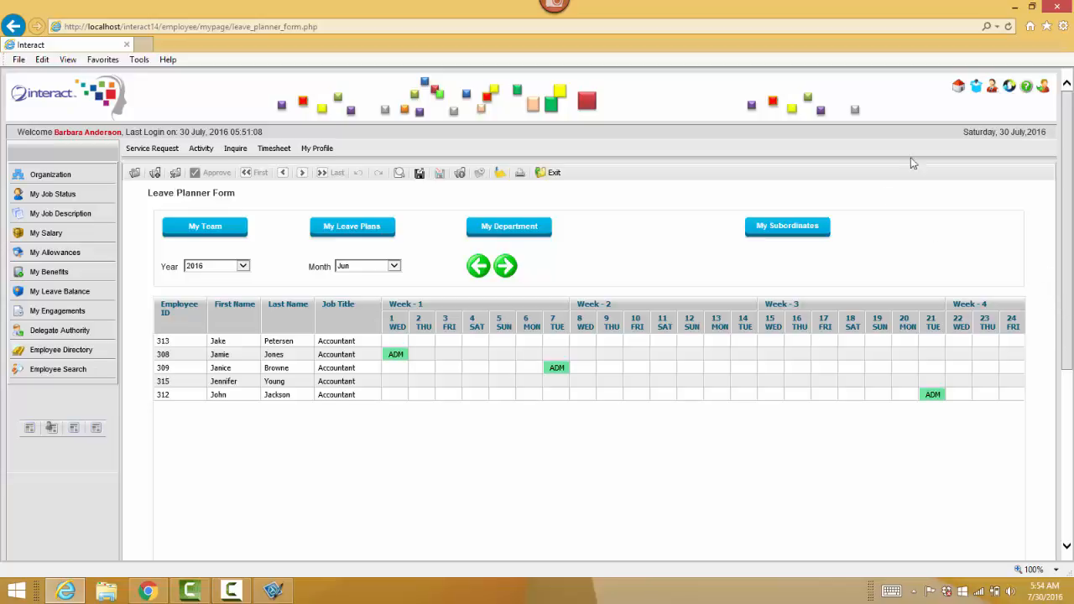
Return to the home dashboard, move the HR chat window aside and close it, then start a support ticket
left_click(956, 89)
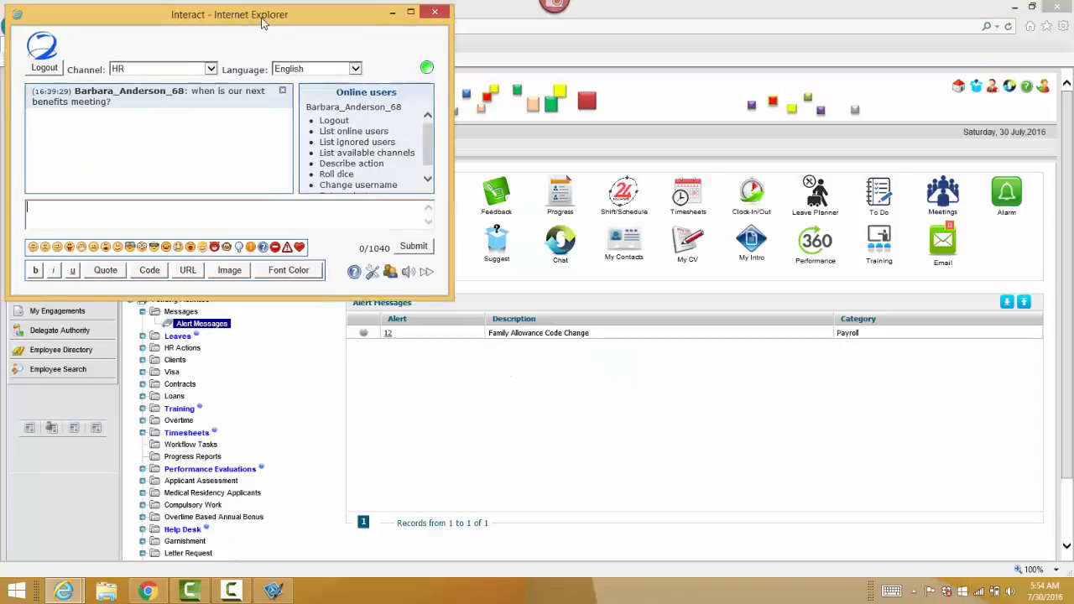
left_click_drag(259, 17, 457, 94)
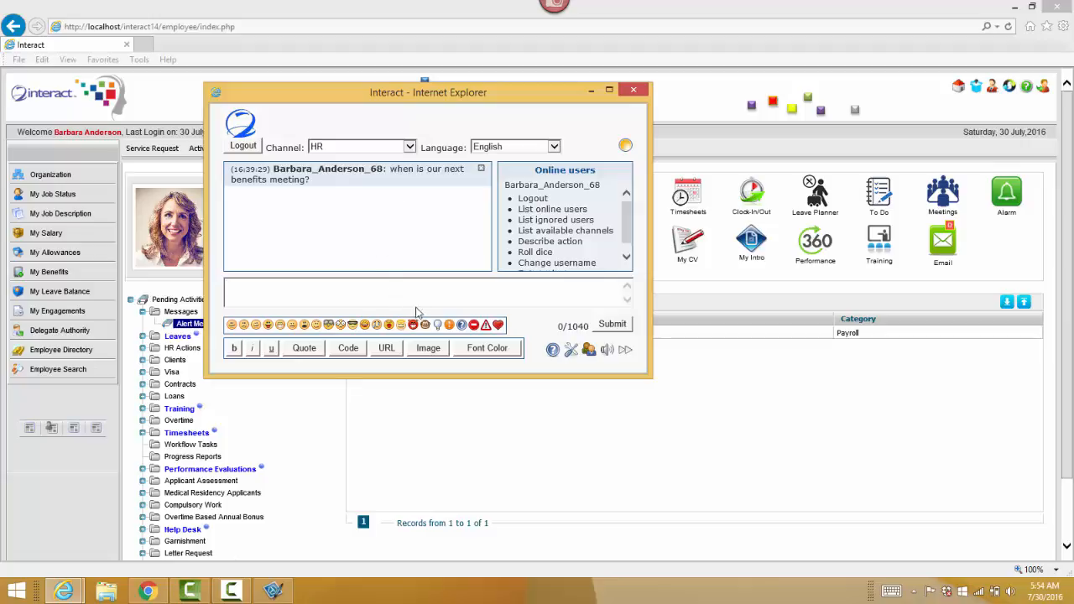
left_click(633, 89)
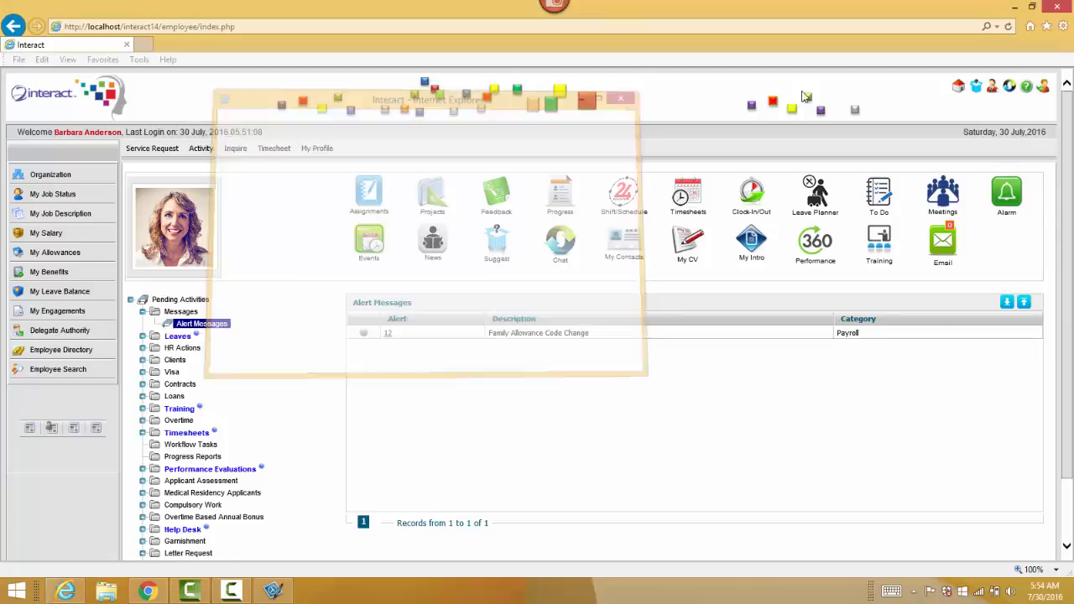
left_click(993, 88)
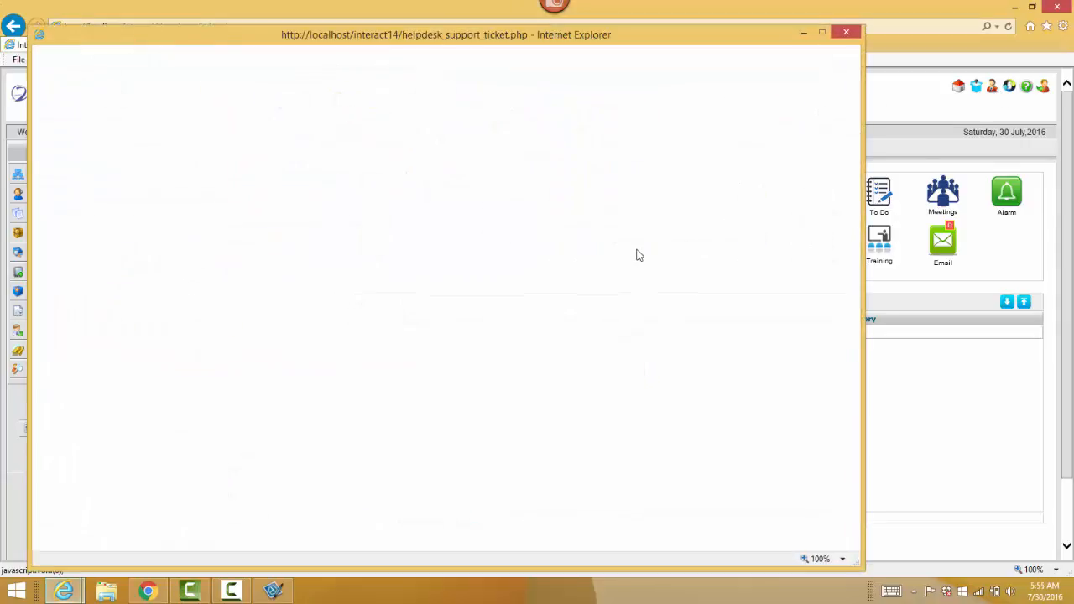
Check the ticket's applications list, close the Support Ticket form, and go to My Suggestions
left_click(373, 123)
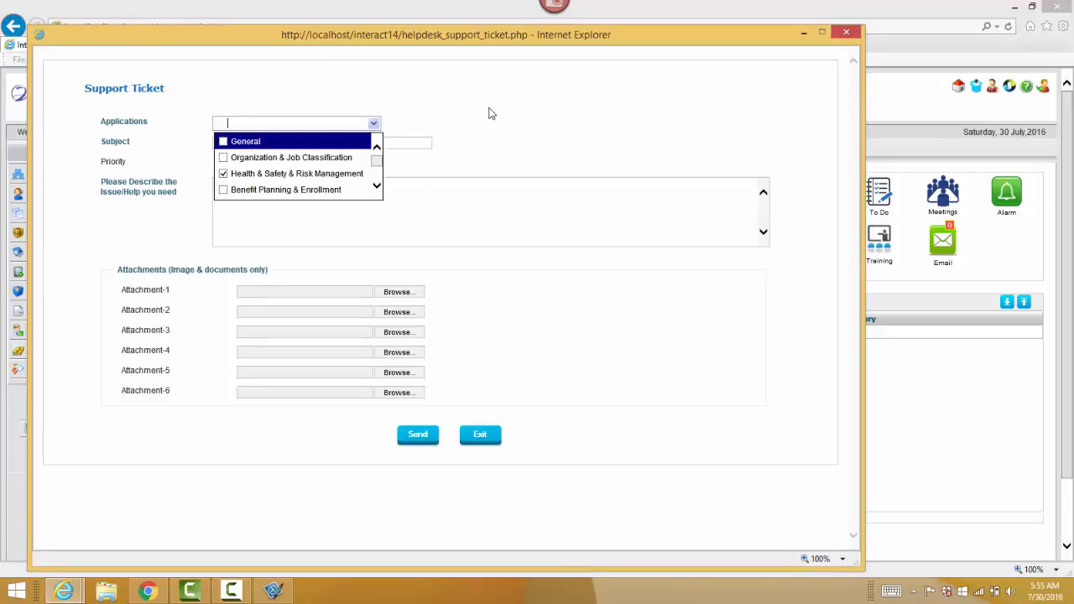
left_click(434, 128)
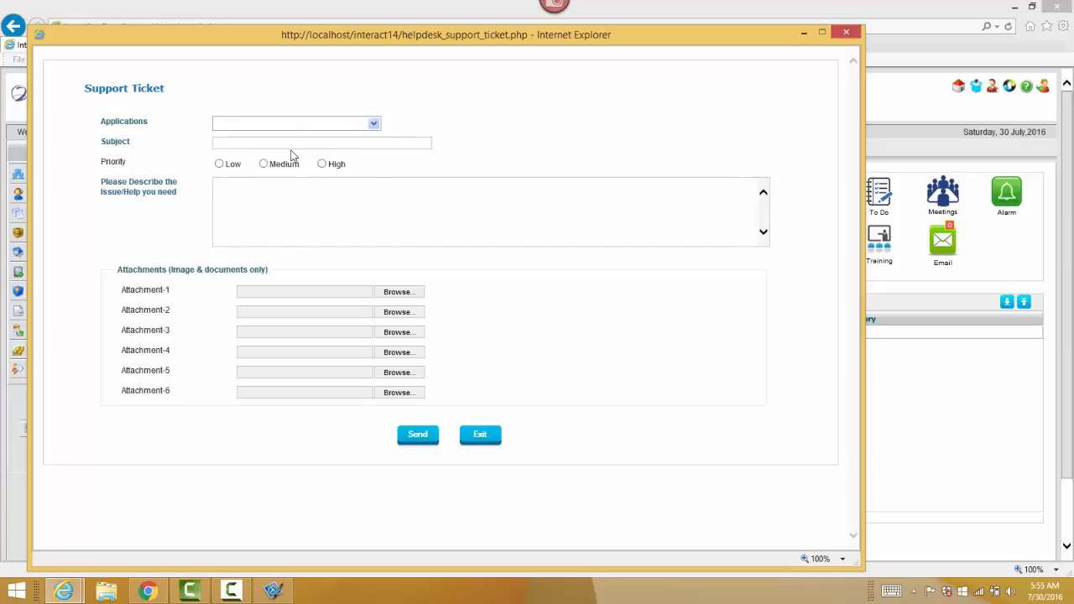
left_click_drag(302, 50, 605, 30)
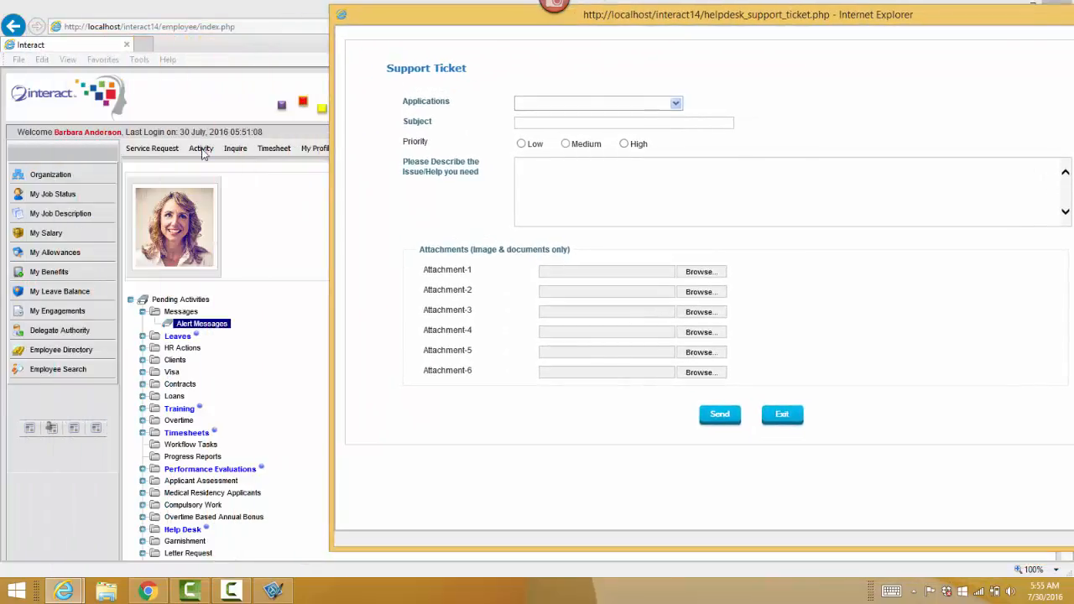
mouse_move(165, 152)
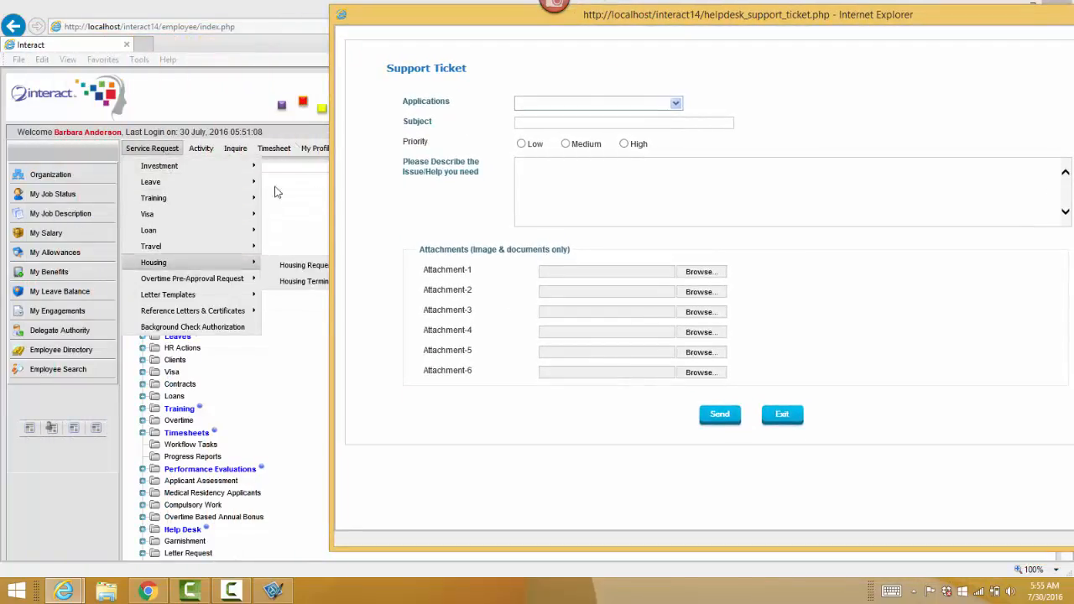
left_click_drag(379, 24, 446, 35)
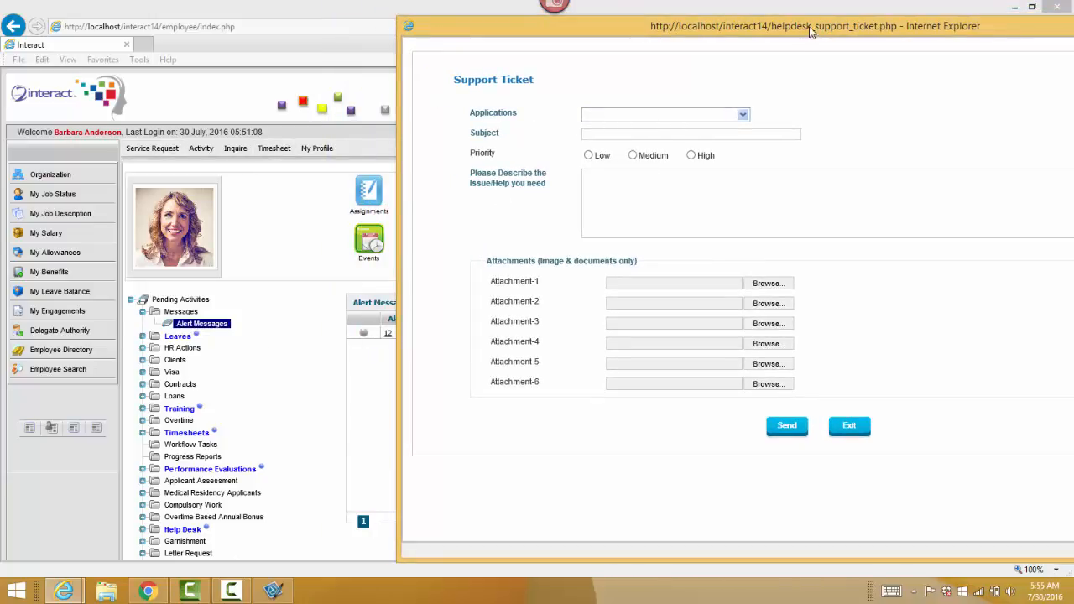
left_click_drag(813, 32, 608, 74)
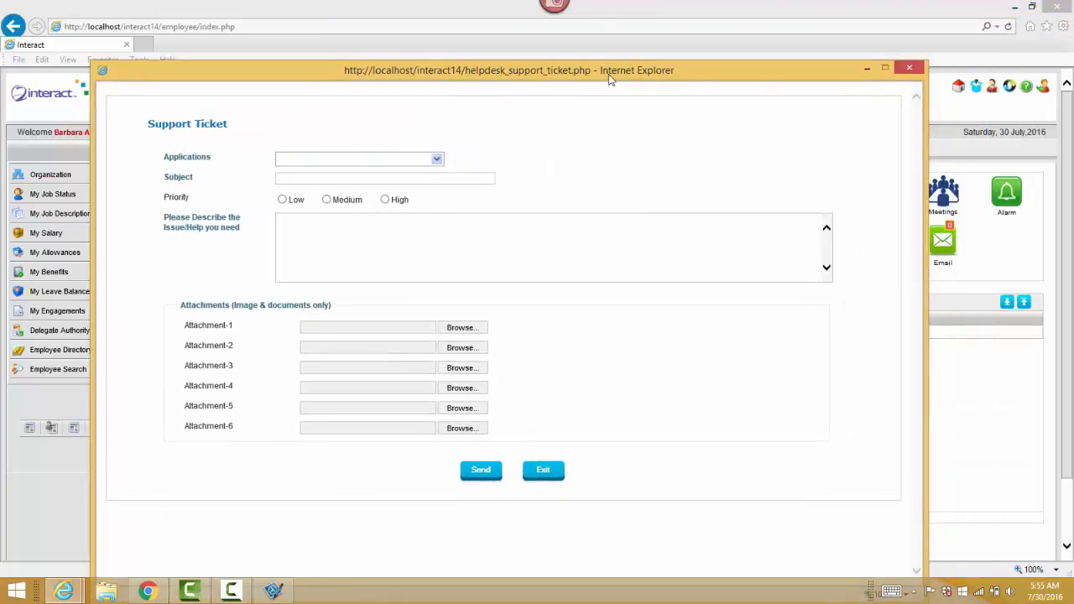
left_click(910, 68)
left_click(978, 88)
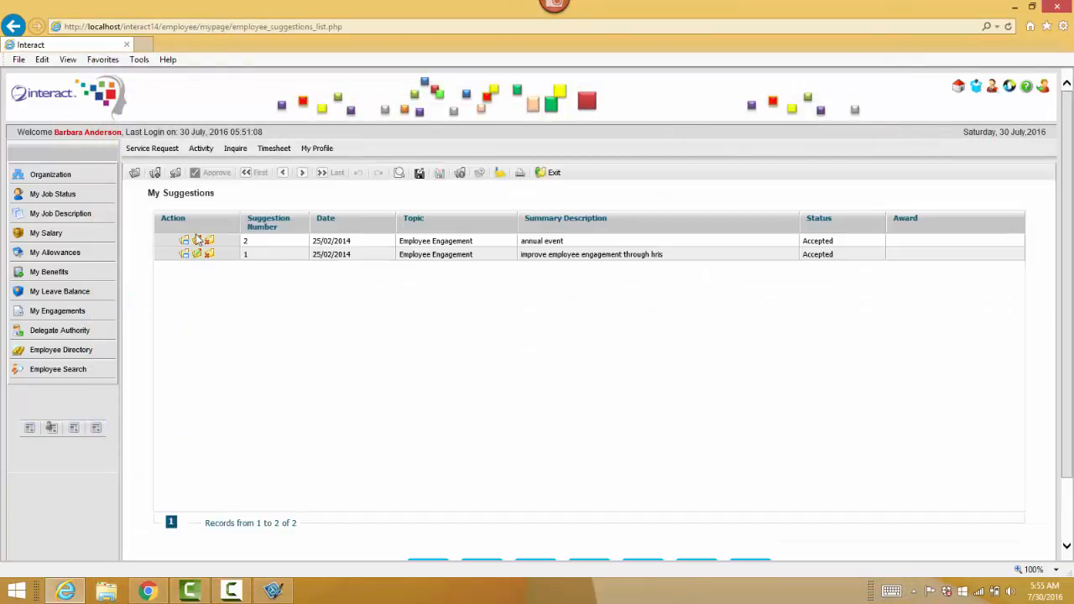
Review suggestion 1's details, return to the employee home page, and make the browser full screen
left_click(196, 255)
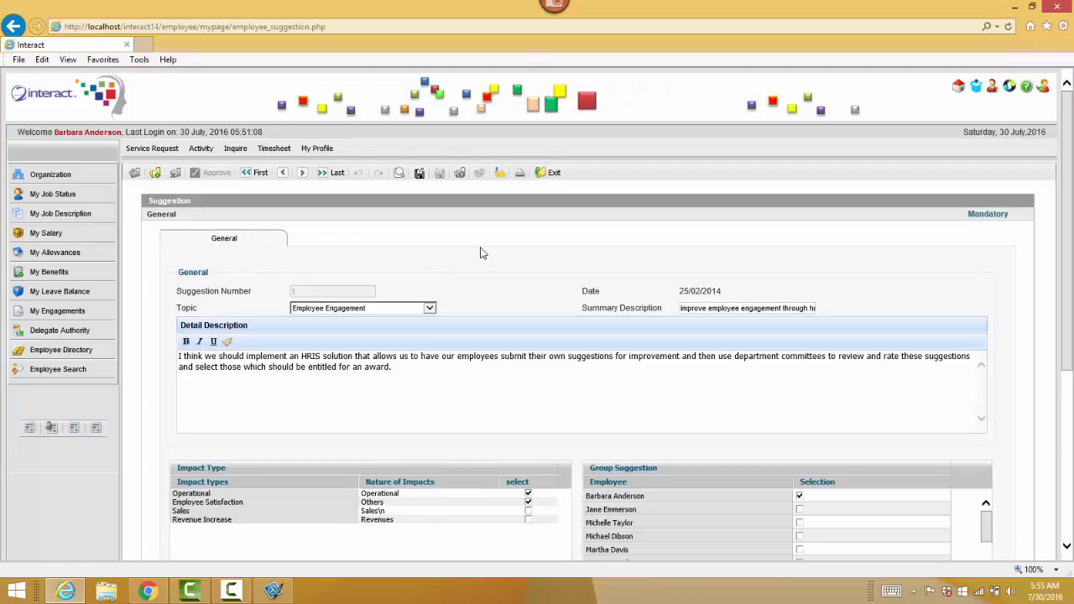
mouse_move(1067, 216)
left_mouse_down()
mouse_move(1068, 361)
mouse_move(1068, 210)
left_mouse_up()
left_click(958, 86)
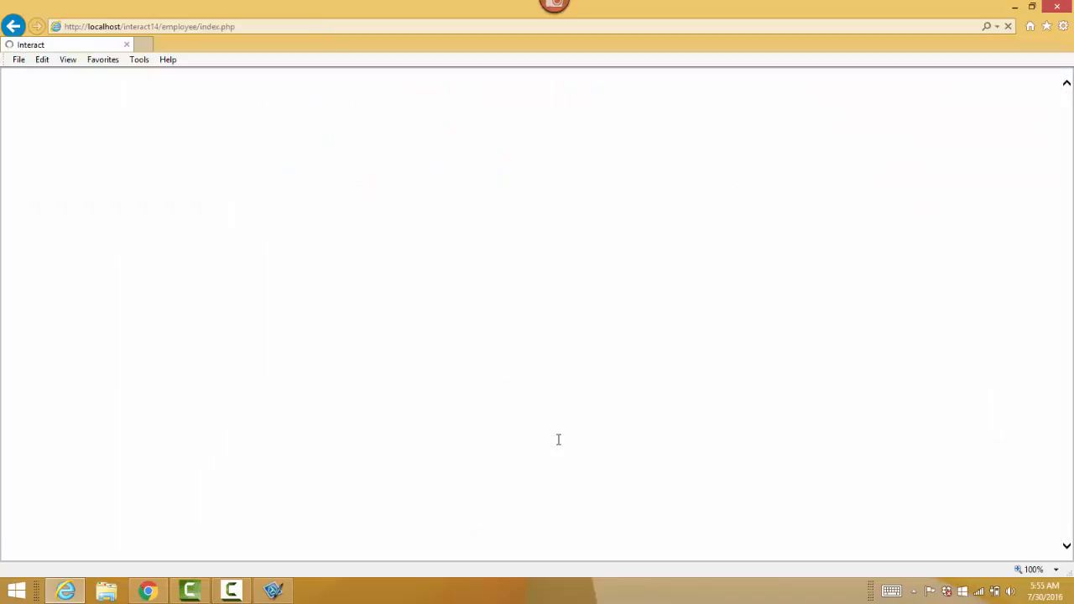
key("F11")
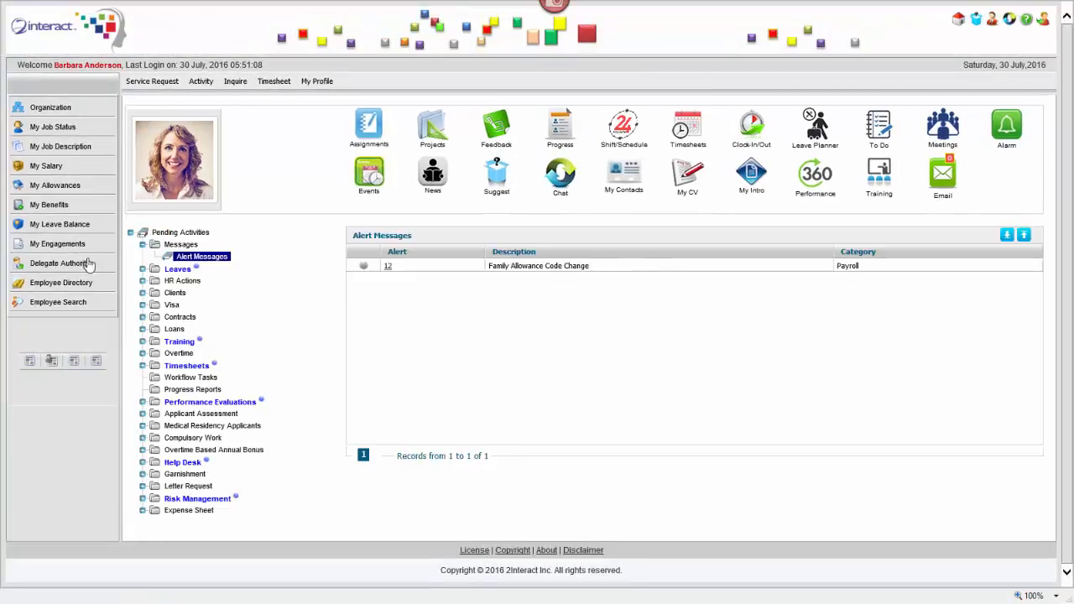
Show the pending Leave Requests list, and briefly expand and collapse the Training and Timesheets sections
left_click(143, 269)
left_click(201, 281)
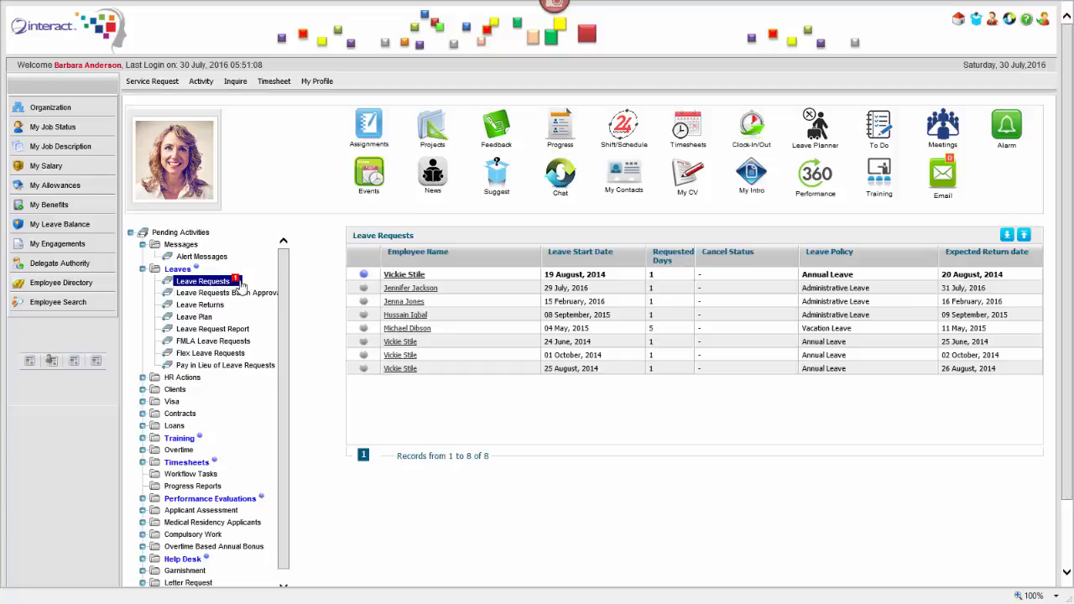
scroll(286, 296, "down", 1)
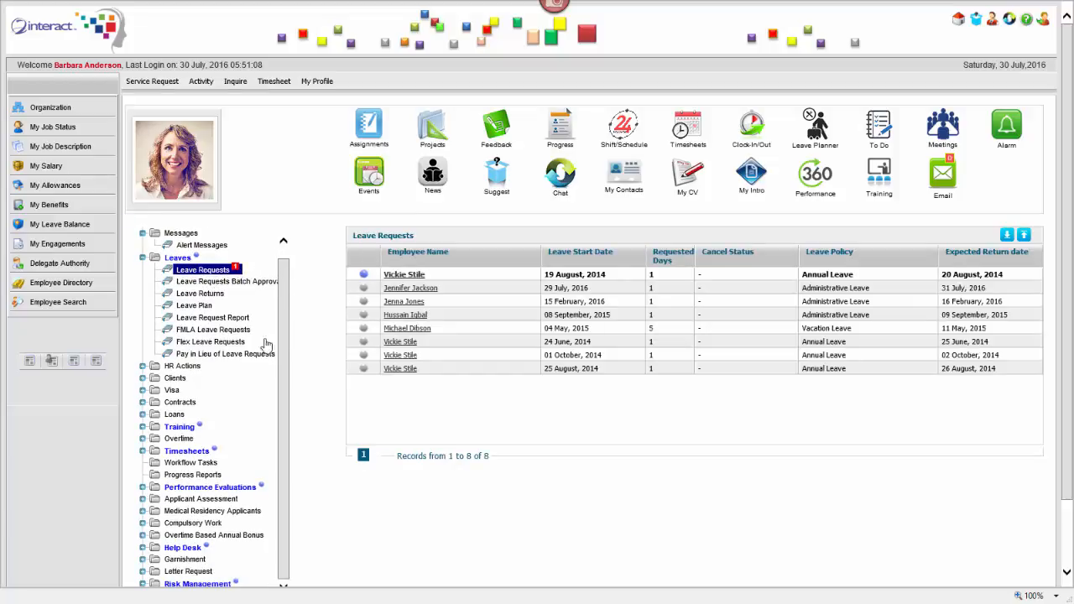
left_click(142, 427)
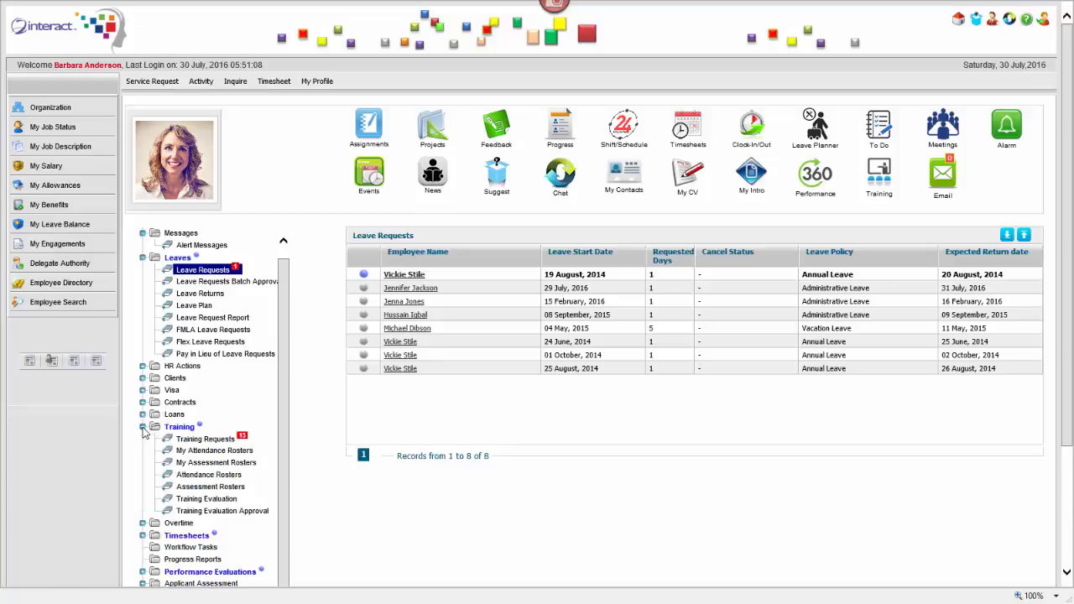
left_click(144, 427)
left_click(143, 450)
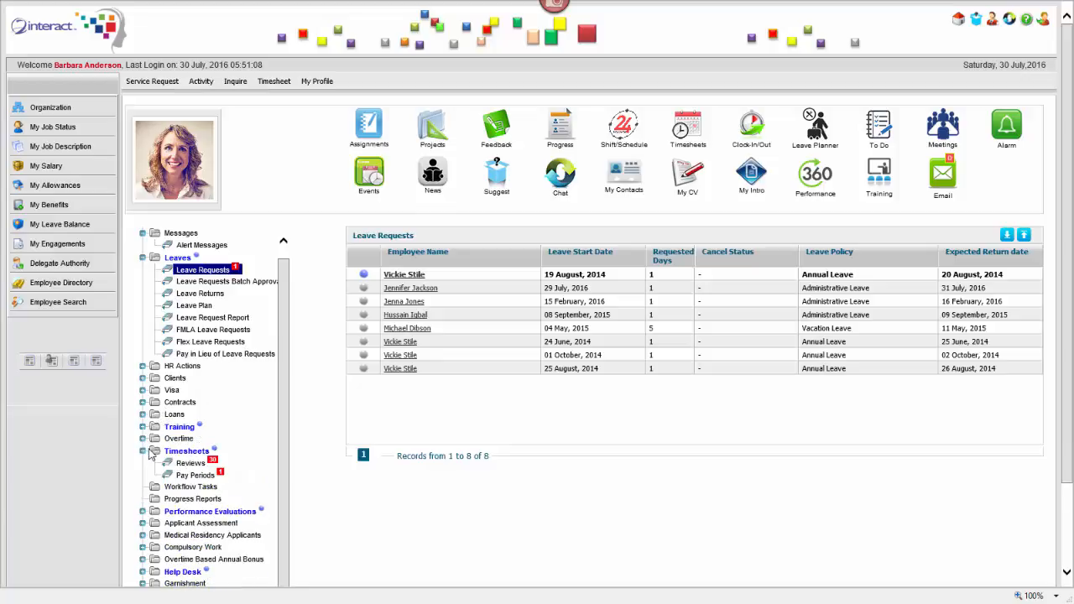
left_click(143, 451)
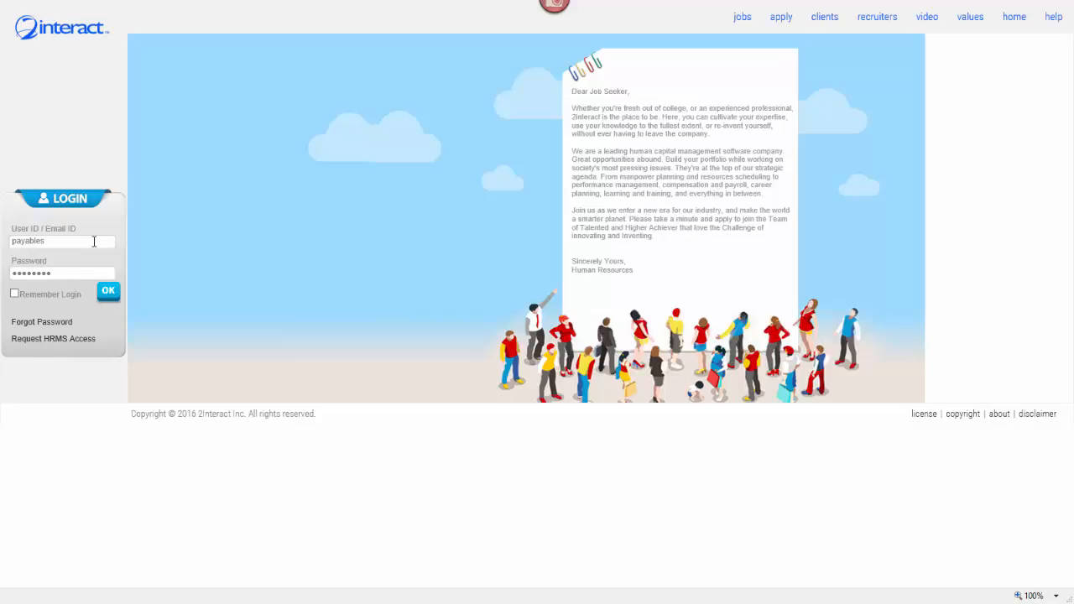
Log in as the Accounts Payable user, browse the Activity menu's submenus, and open the Employees list
key("Return")
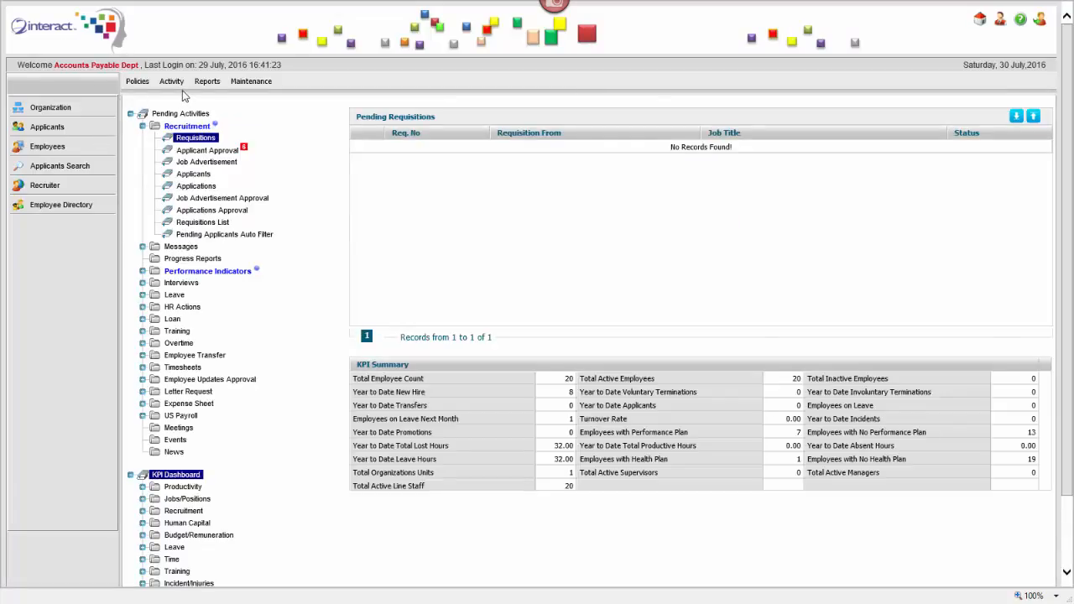
left_click(173, 84)
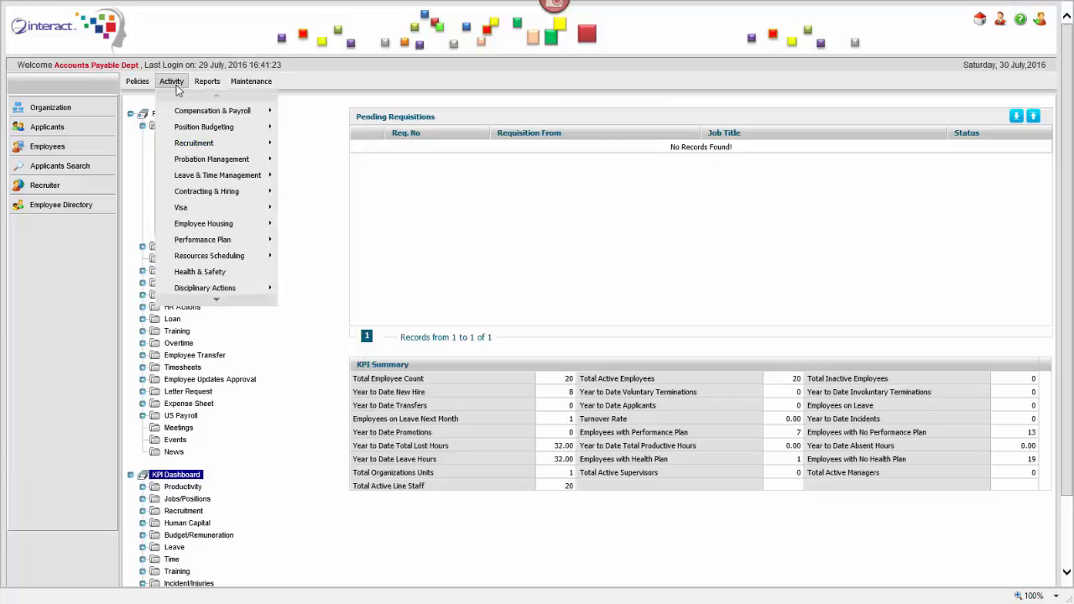
mouse_move(203, 126)
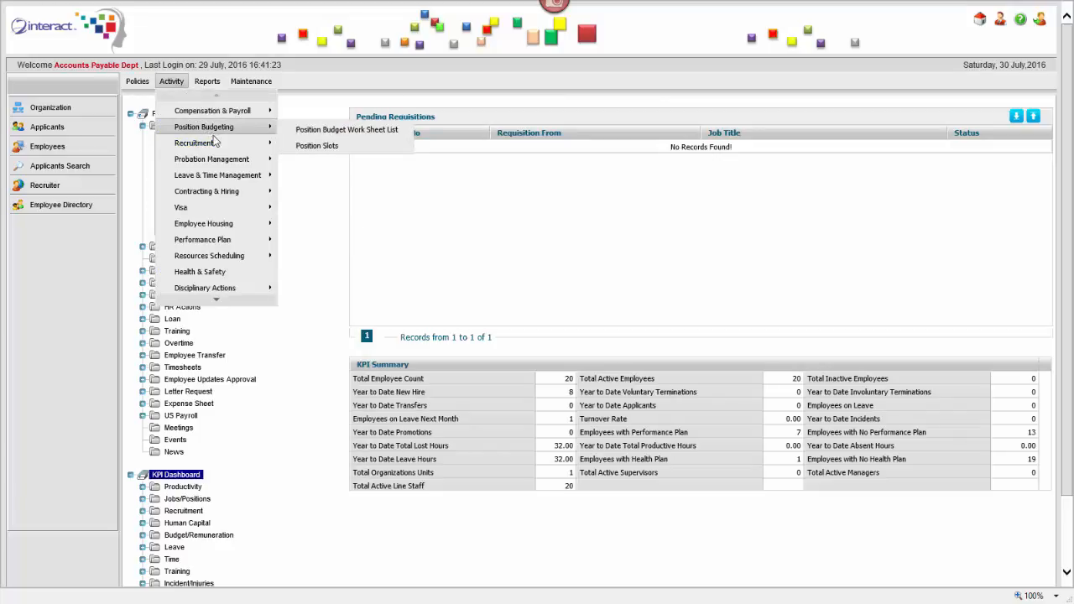
mouse_move(231, 143)
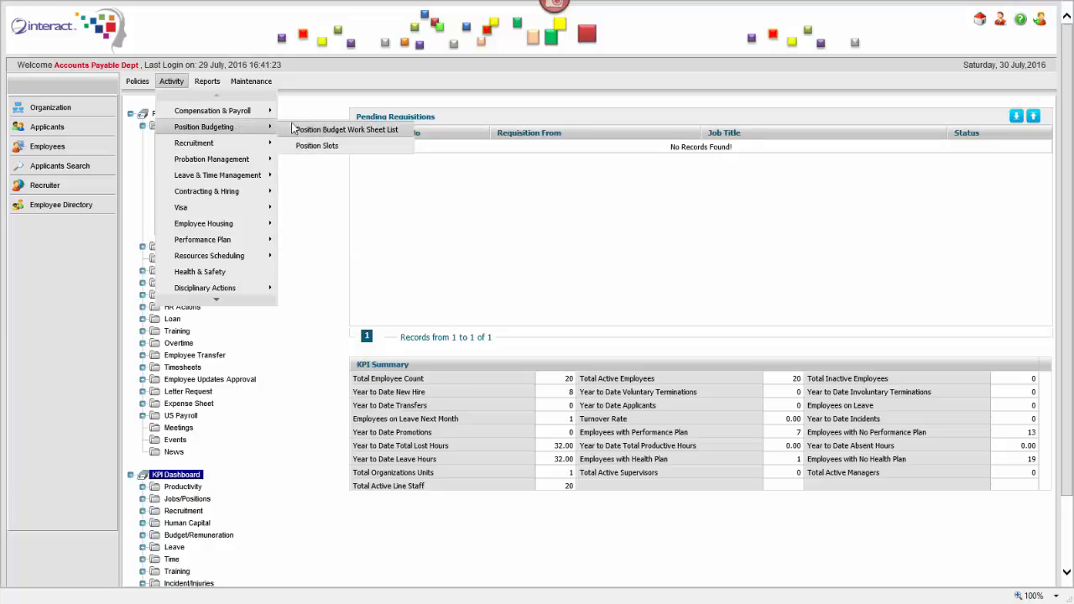
mouse_move(267, 175)
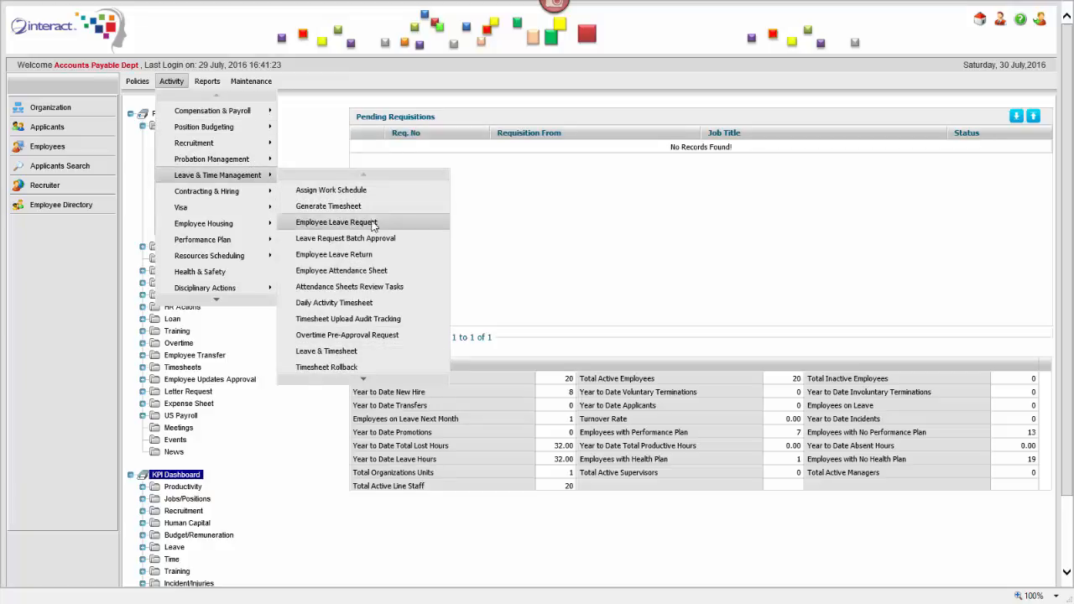
mouse_move(227, 198)
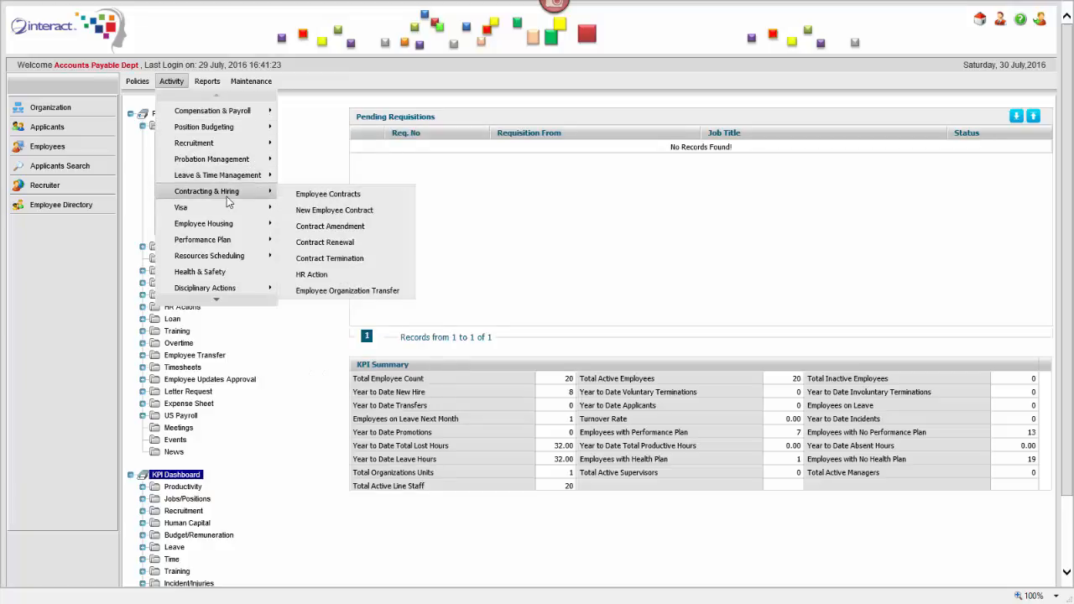
mouse_move(228, 303)
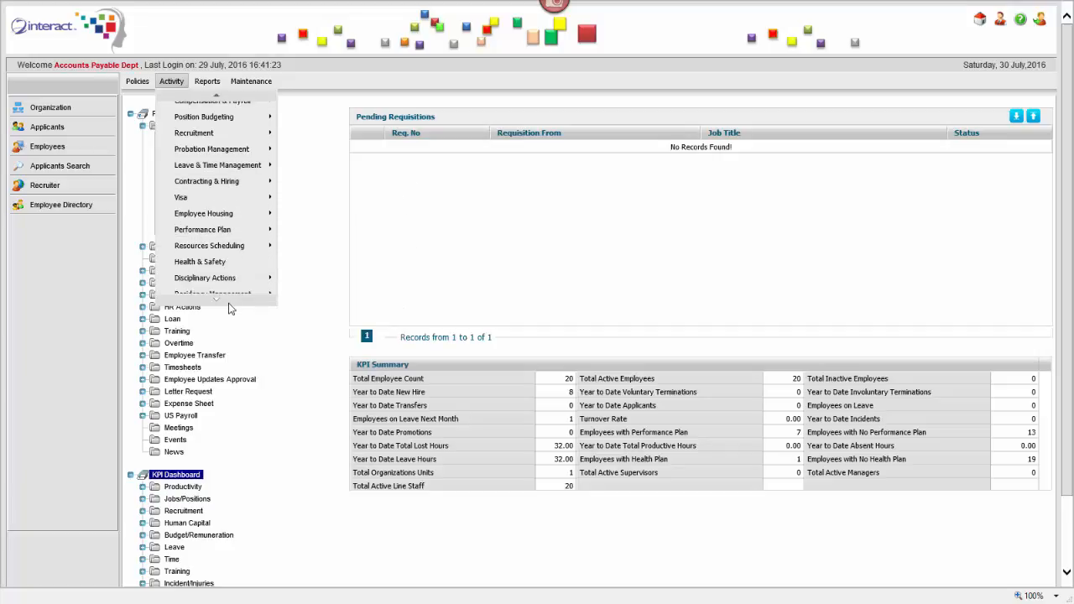
mouse_move(240, 99)
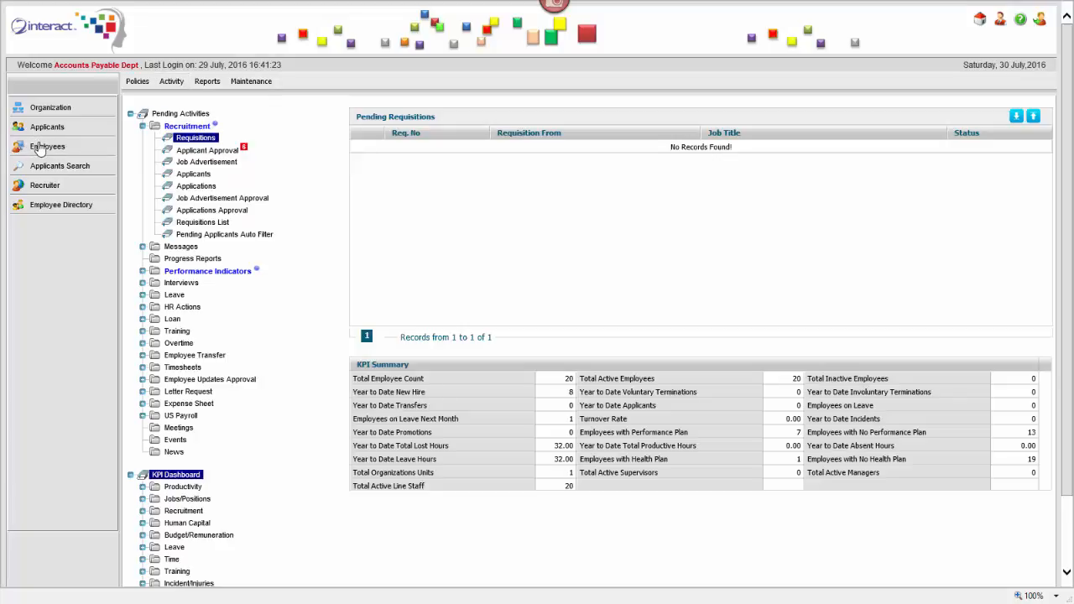
left_click(42, 147)
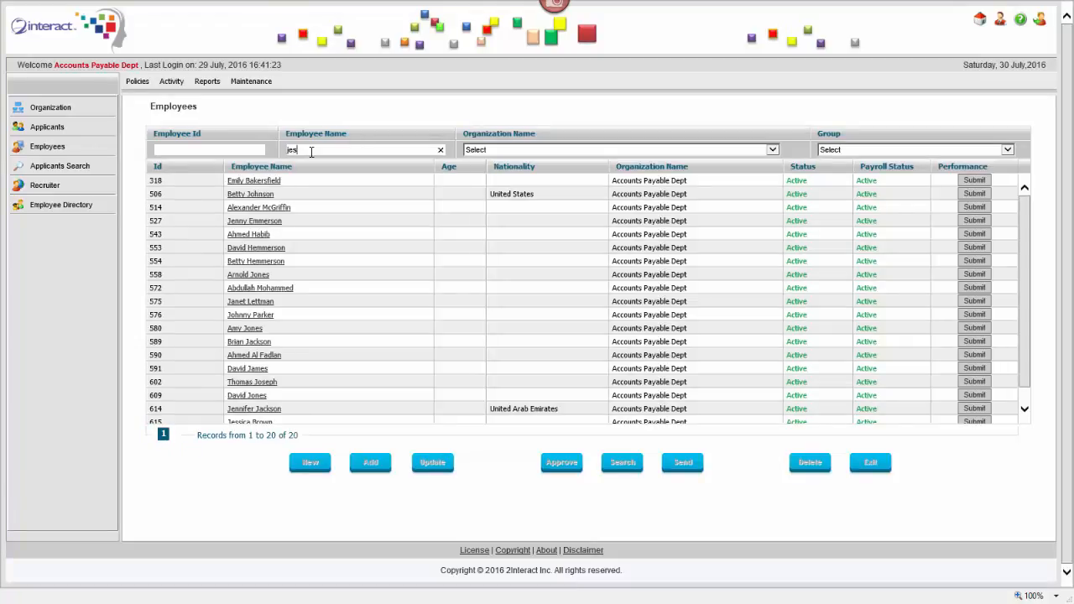
Filter Employees by name down to the new hire's record (ID 615), then glance at the Reports menu
key("Return")
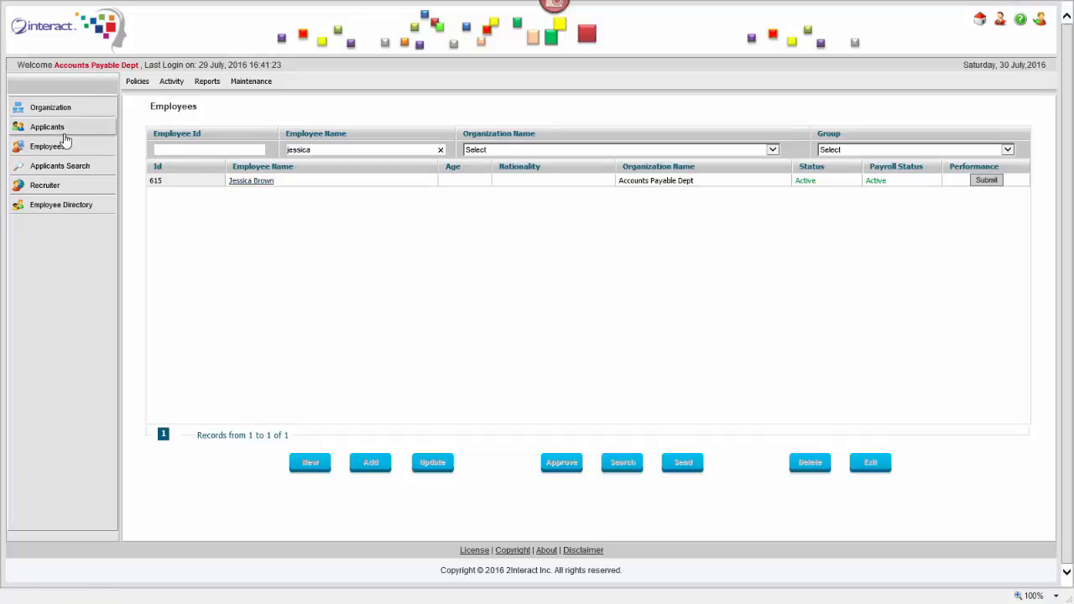
mouse_move(208, 84)
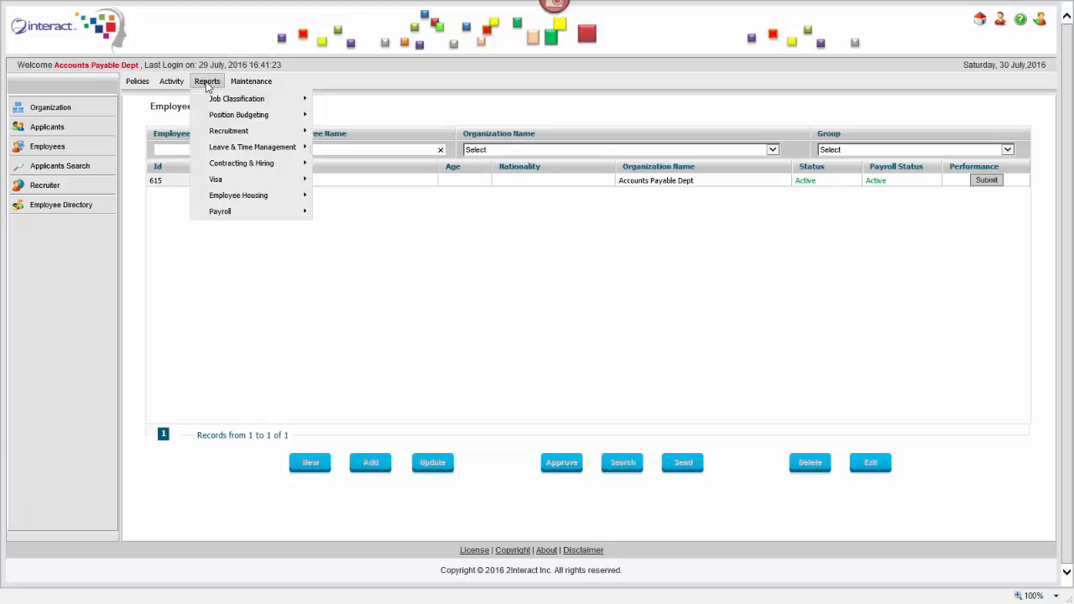
mouse_move(222, 102)
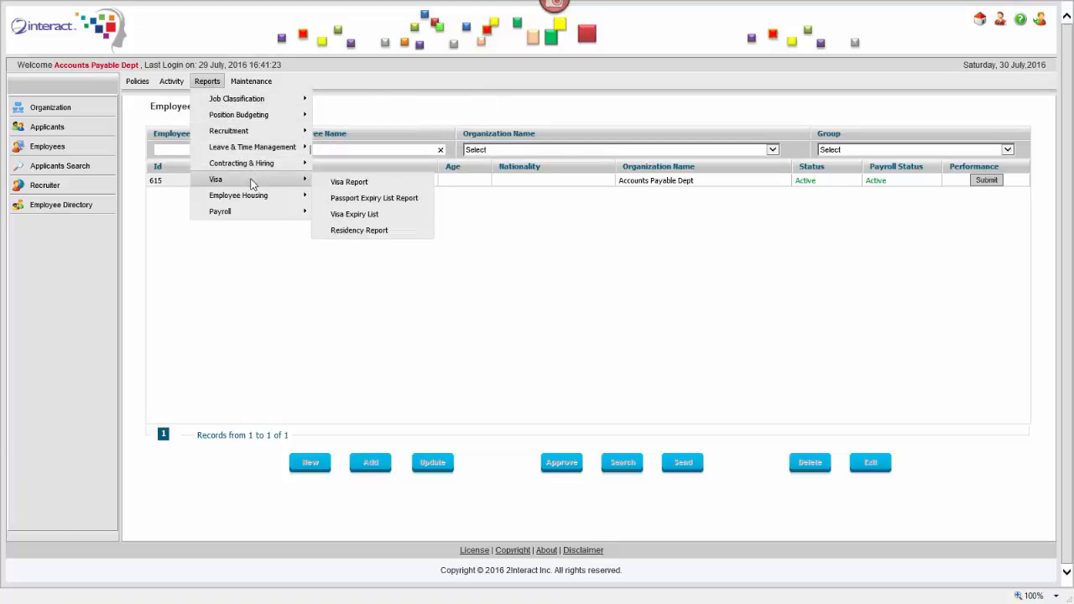
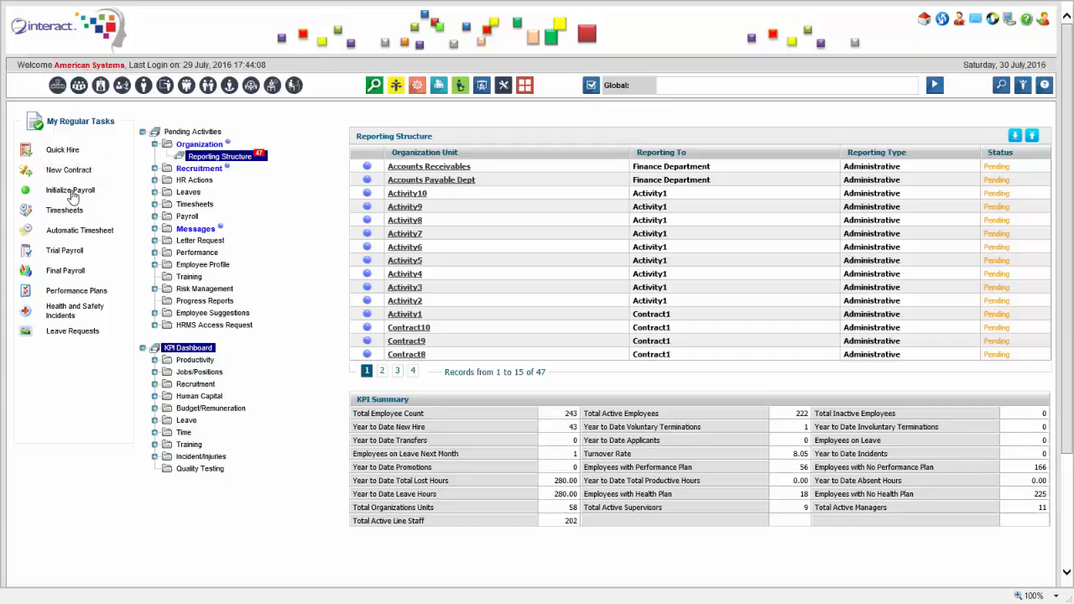
Initialize the August 2016 payroll for the Administration Staff group and run Audit Update
left_click(73, 196)
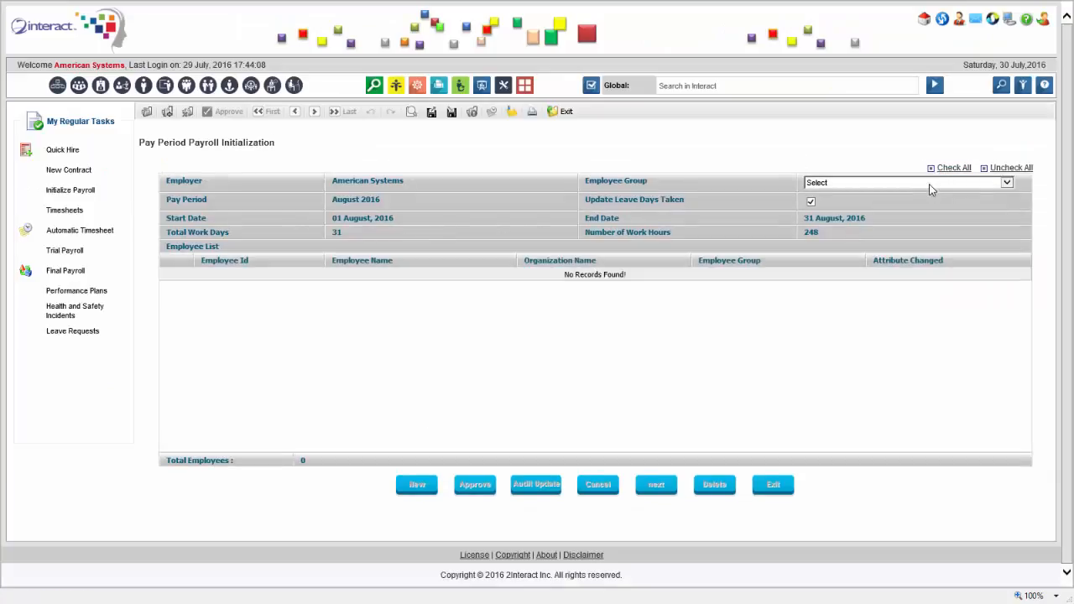
left_click(948, 182)
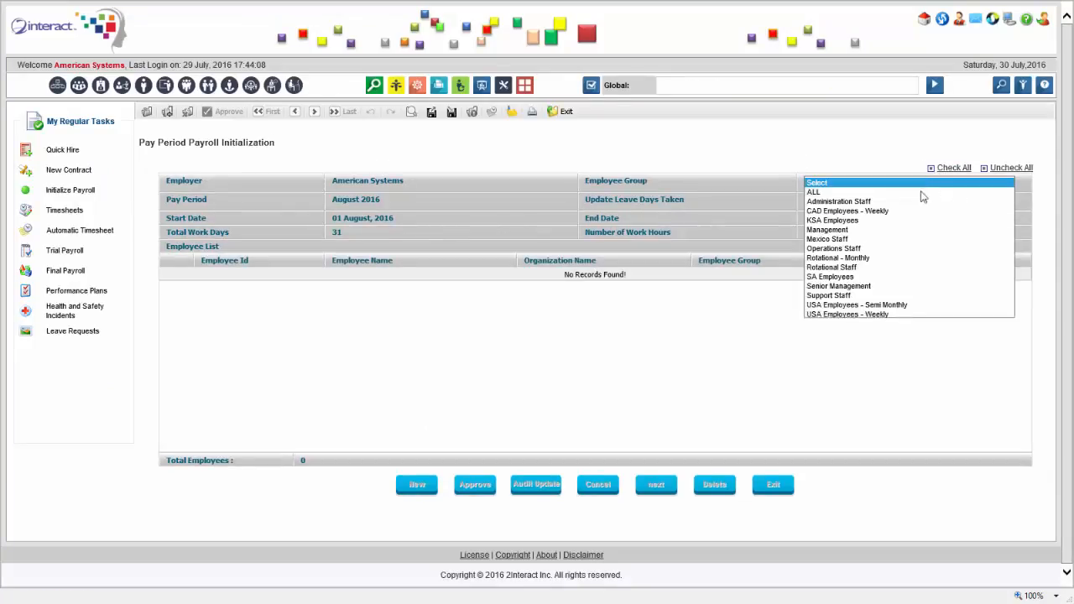
left_click(880, 203)
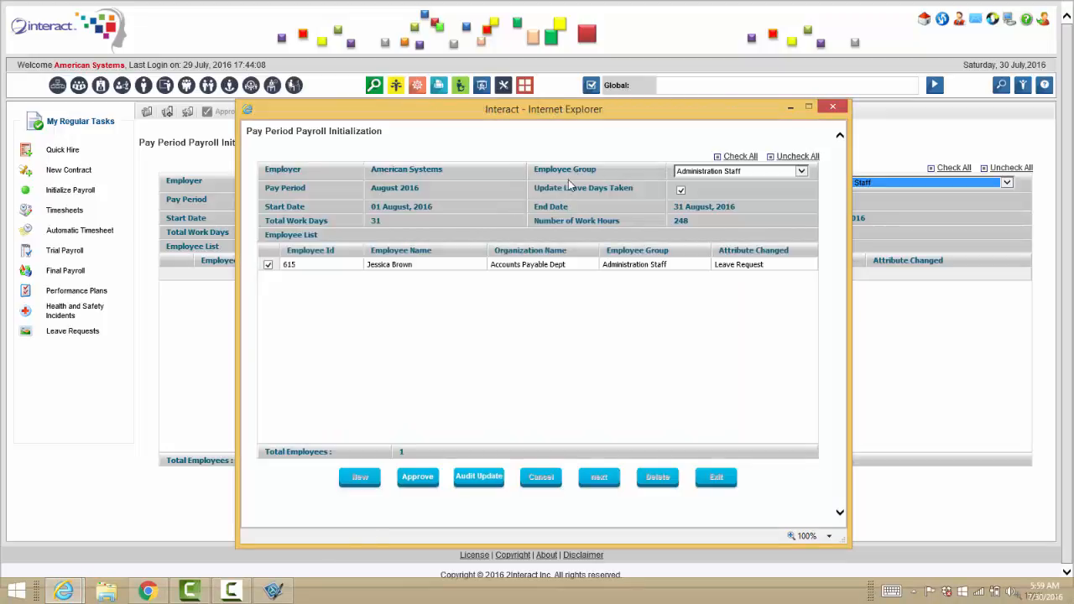
left_click(479, 477)
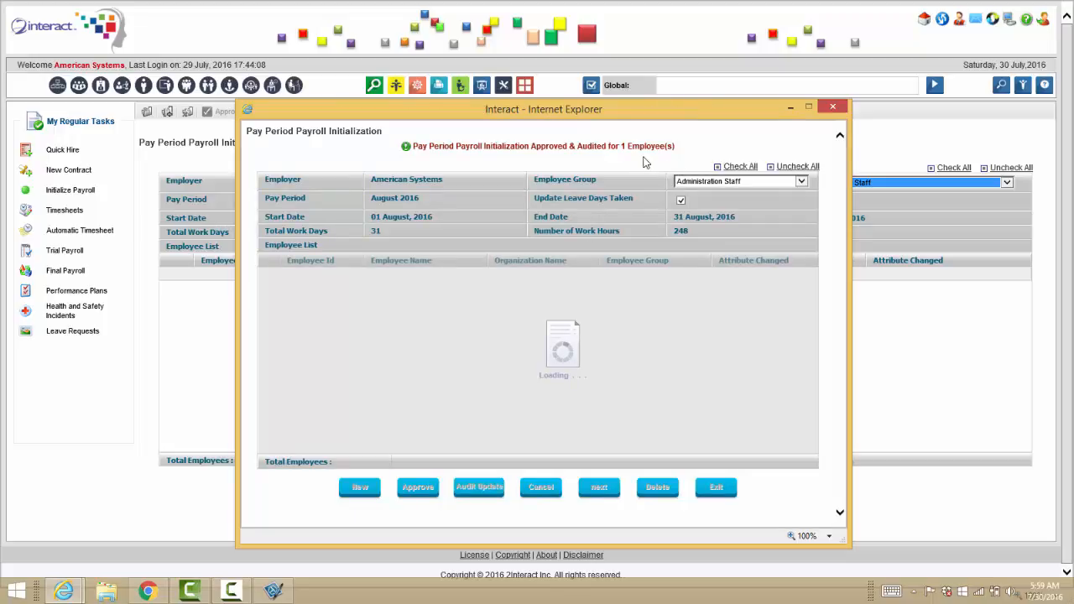
left_click(833, 106)
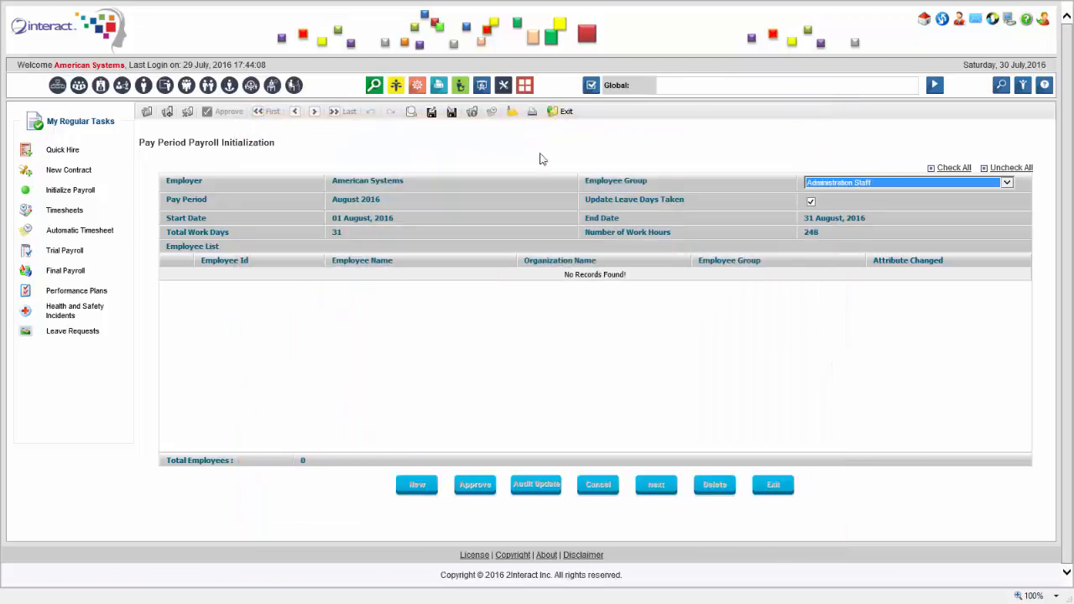
left_click(80, 234)
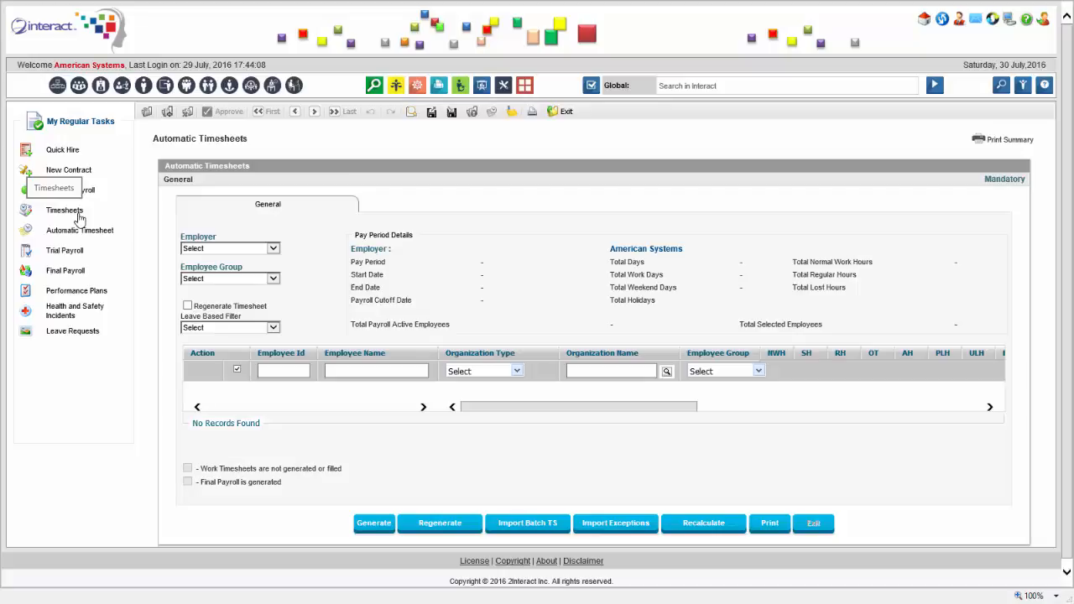
Regenerate August 2016 automatic timesheets for the three name-filtered Administration Staff employees
left_click(366, 371)
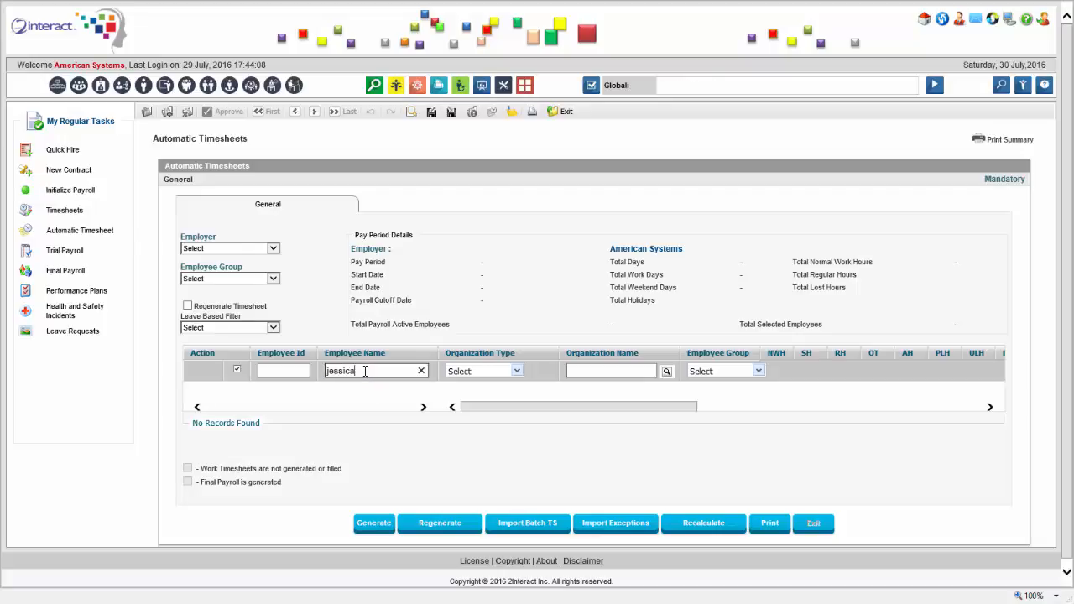
left_click(273, 279)
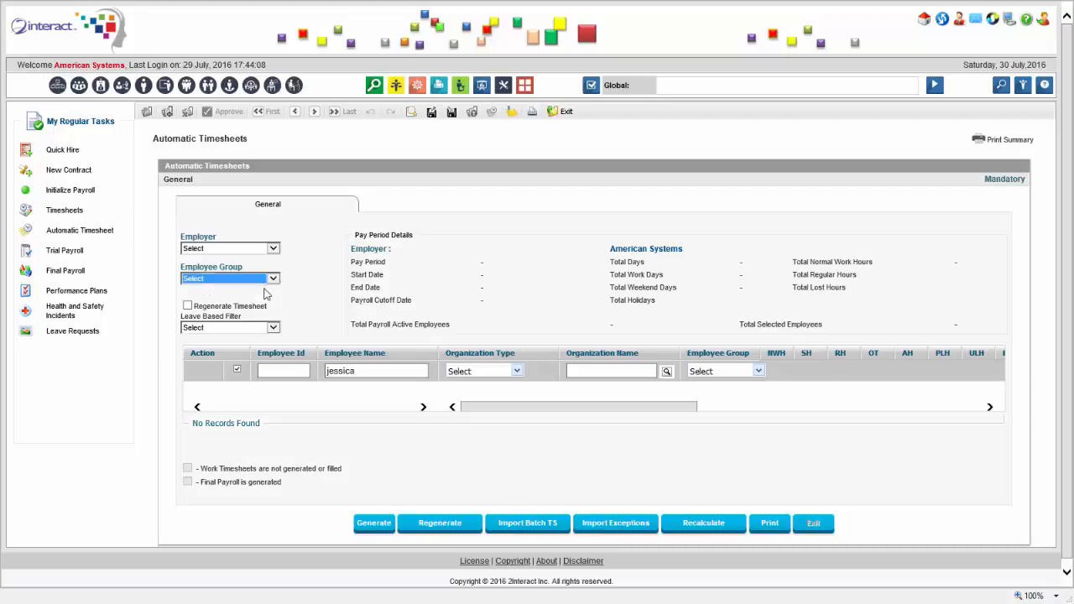
left_click(284, 297)
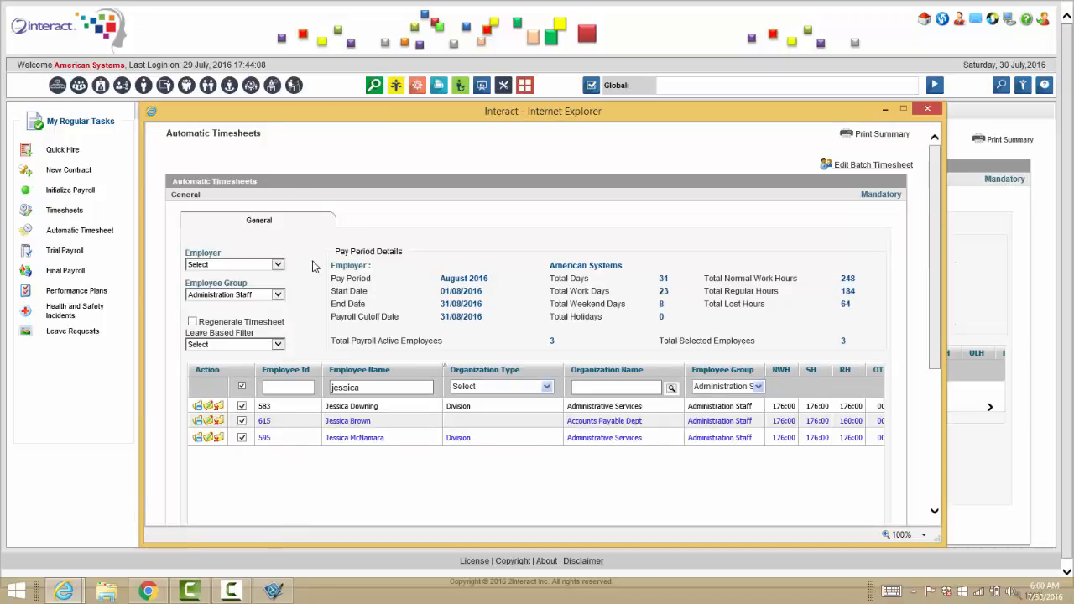
left_click_drag(939, 240, 931, 461)
left_click(361, 501)
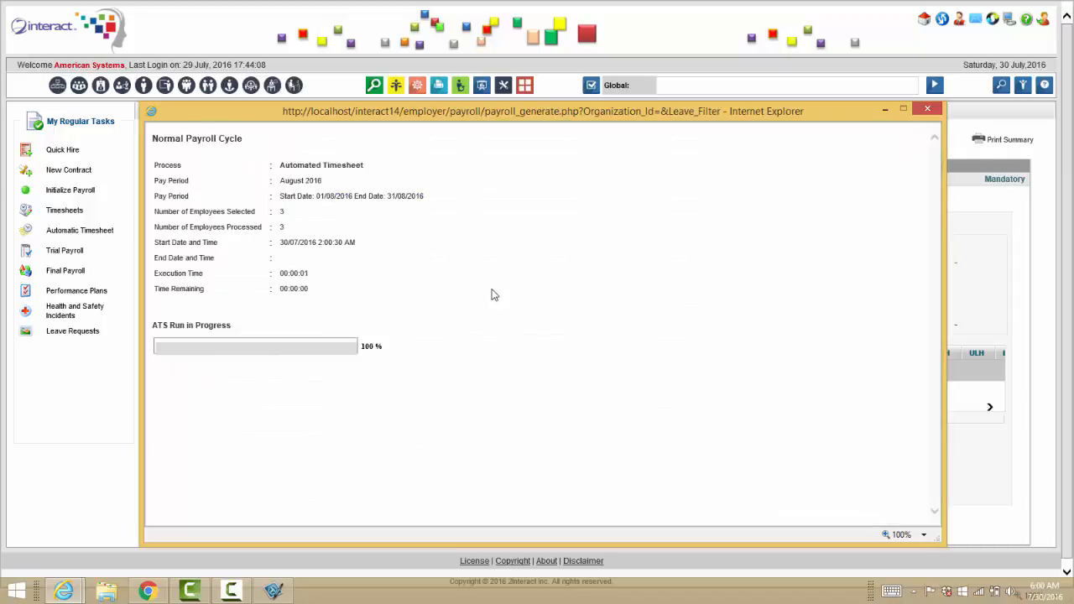
left_click(640, 349)
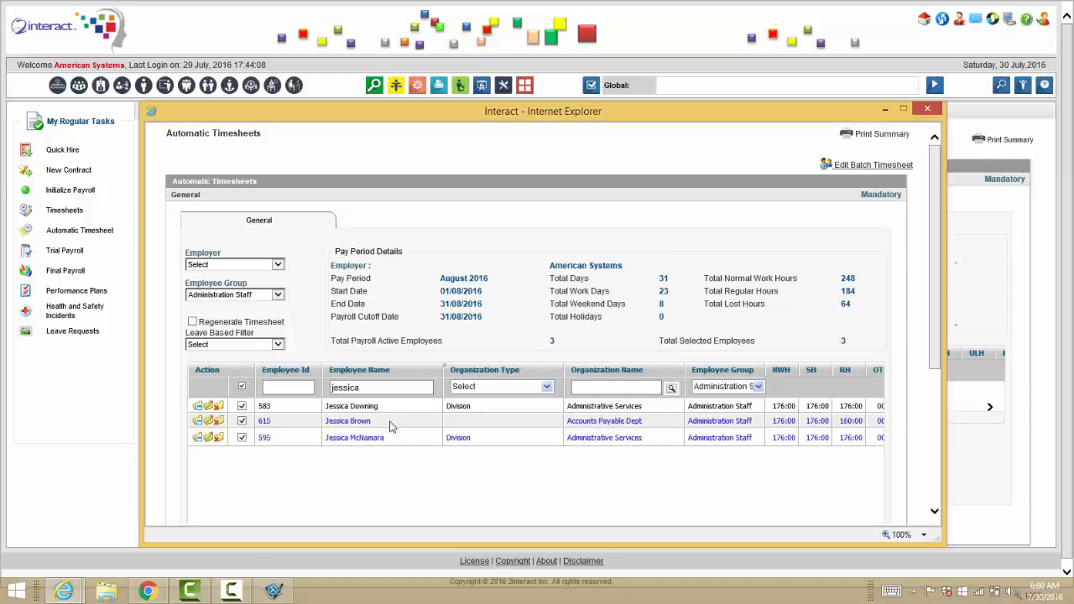
left_click(210, 429)
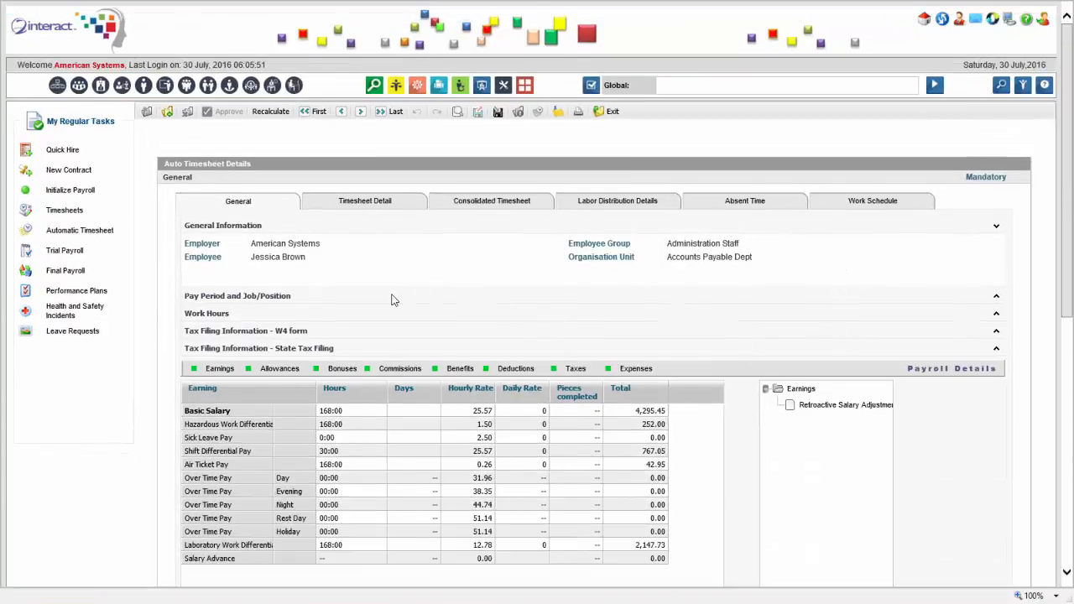
Expand Work Hours and bring up the timesheet's allowances breakdown
left_click(1003, 313)
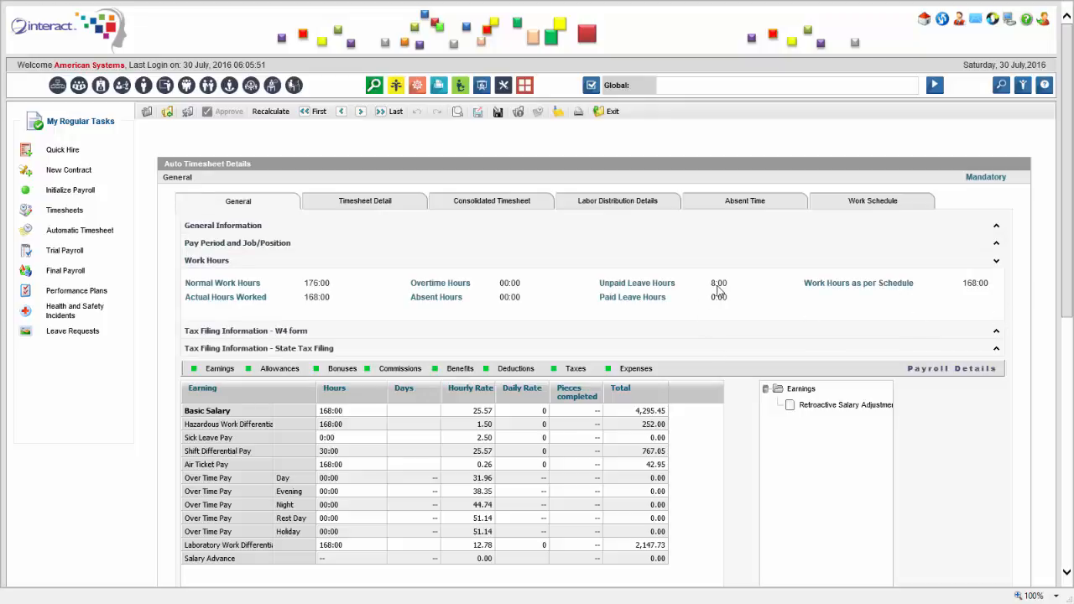
left_click_drag(1067, 245, 1064, 290)
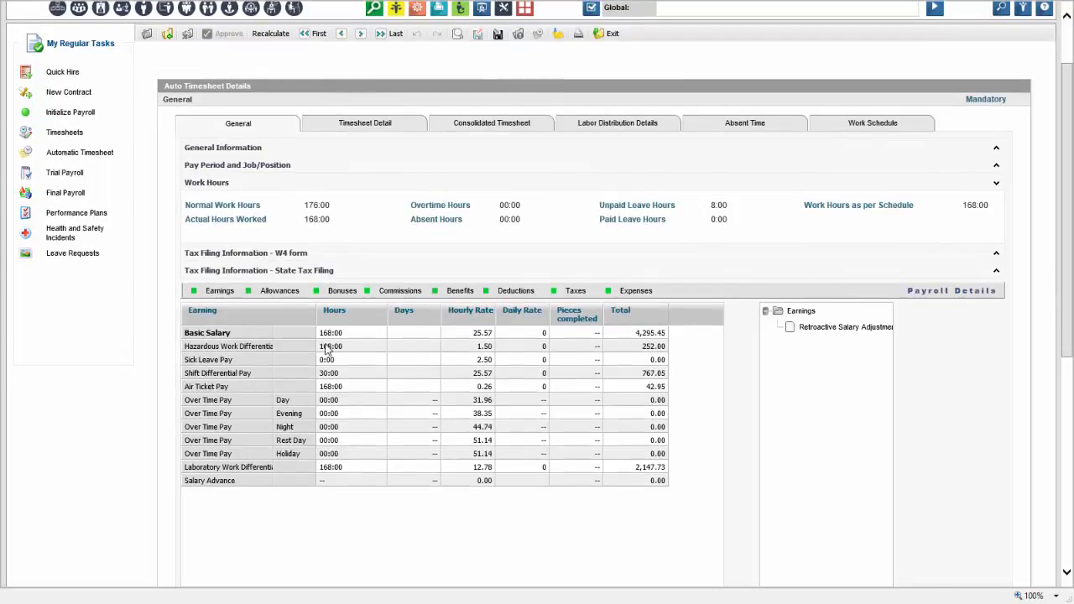
left_click(279, 292)
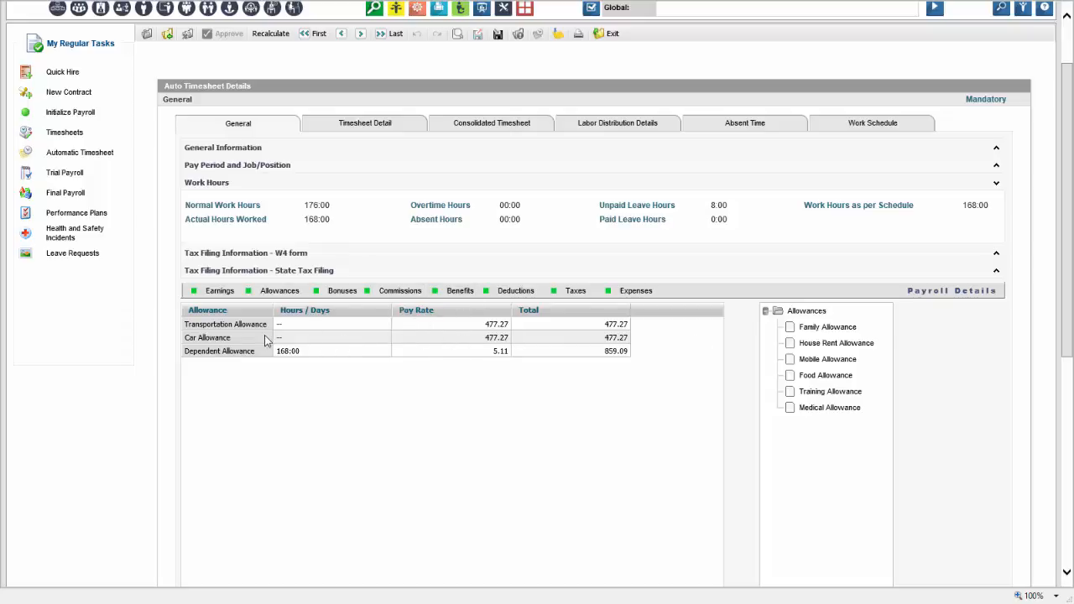
left_click(214, 293)
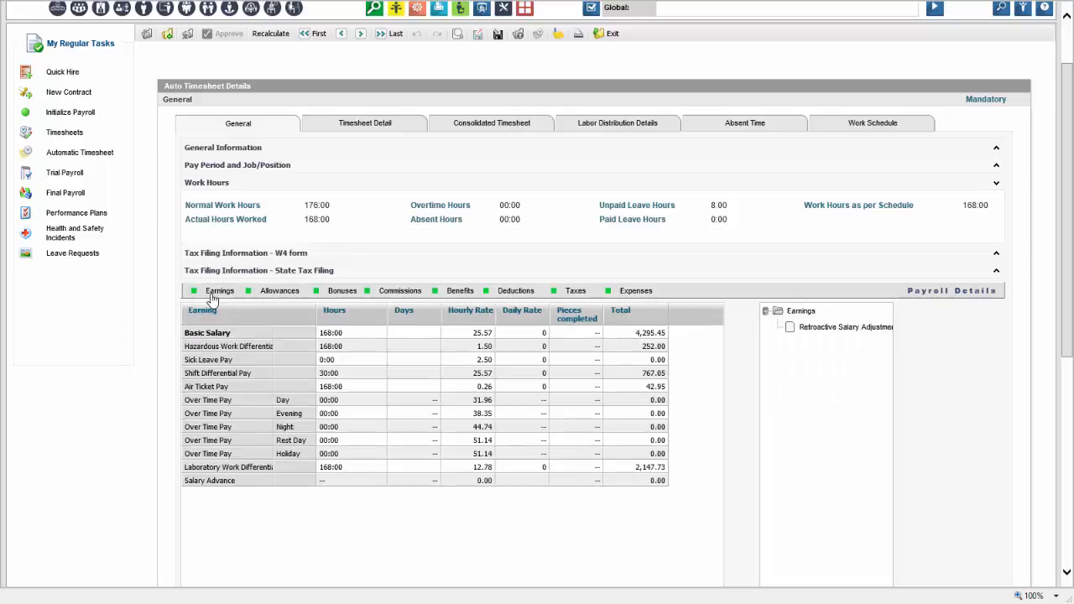
left_click(286, 296)
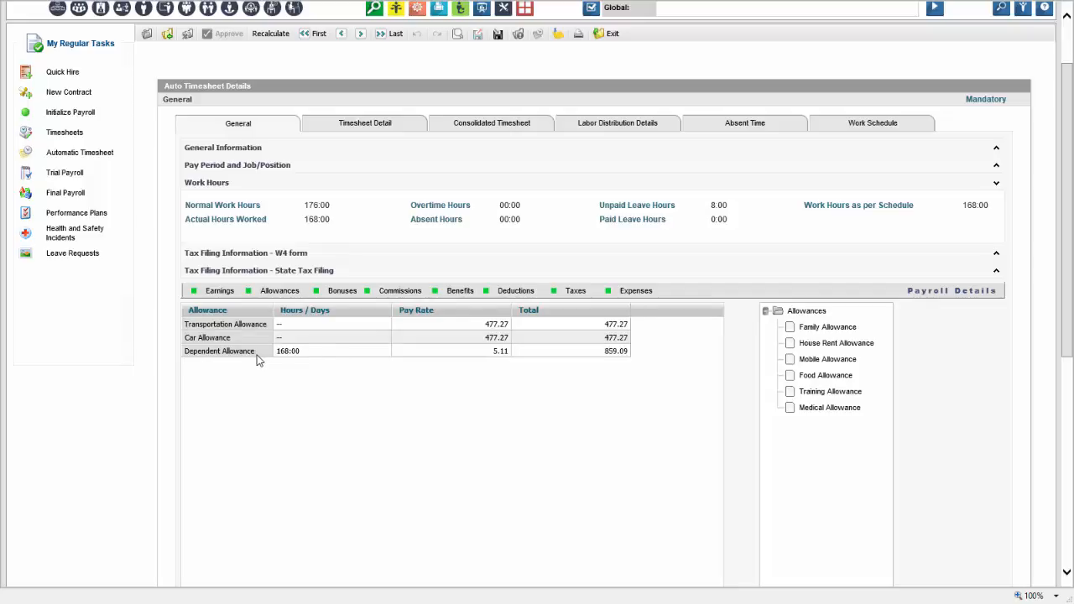
Remove the Dependent Allowance and add a Food Allowance with a pay rate of 200
left_click_drag(258, 359, 796, 442)
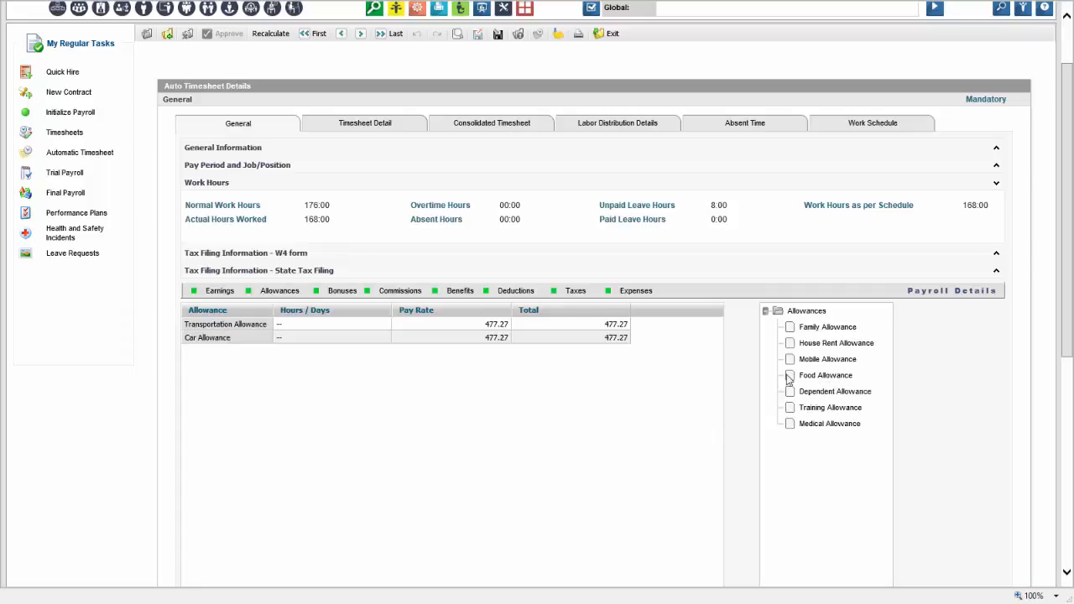
left_click_drag(788, 379, 256, 382)
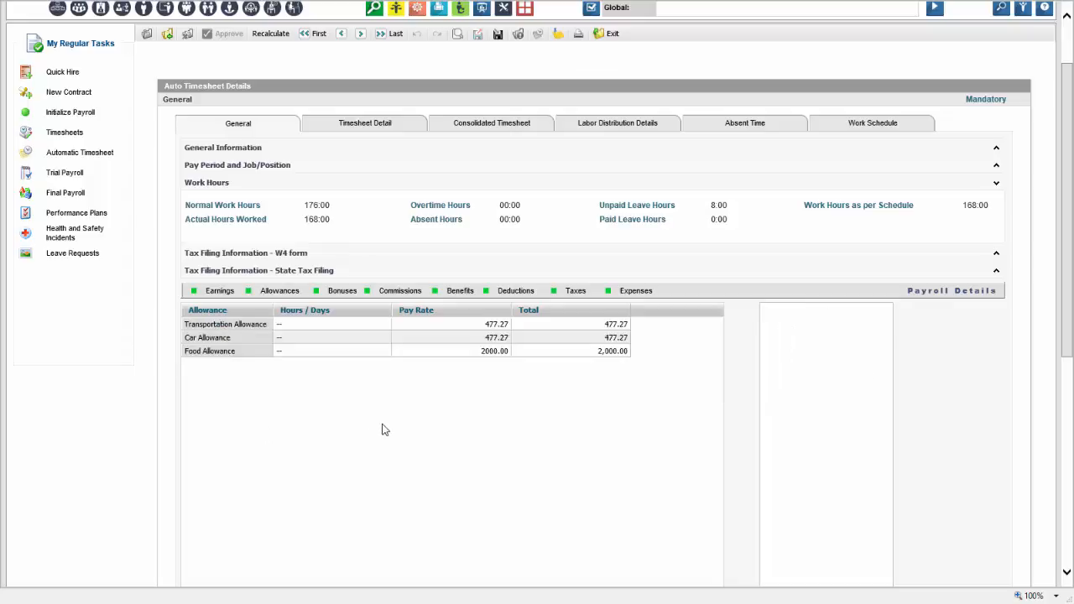
left_click(477, 353)
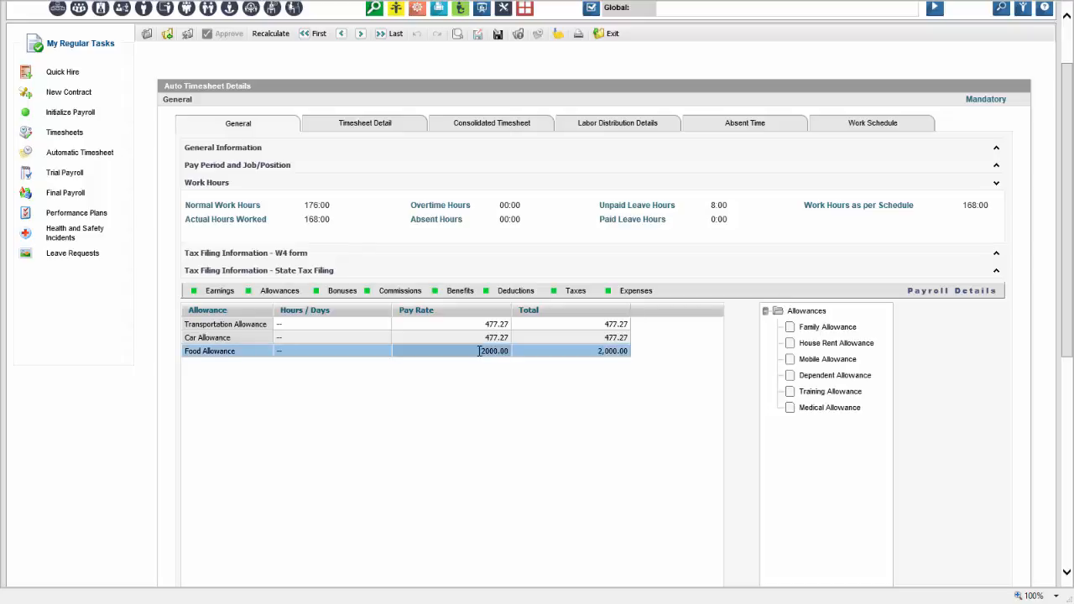
left_click(473, 354)
type("200")
key("Return")
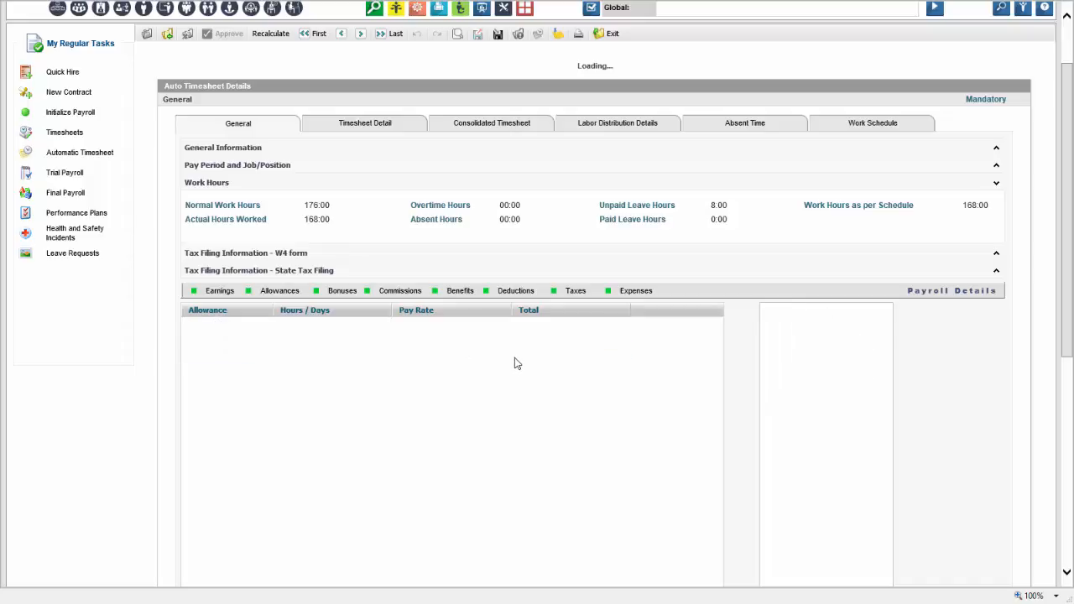
Raise the Car Allowance pay rate to 500 and review the updated timesheet breakdown
left_click(495, 341)
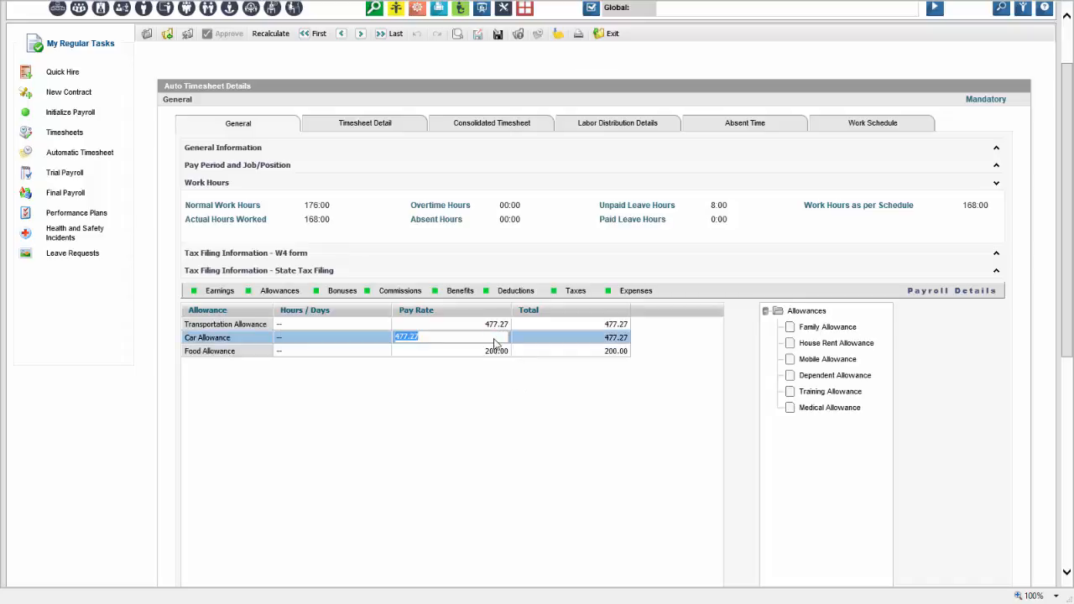
type("500")
key("Return")
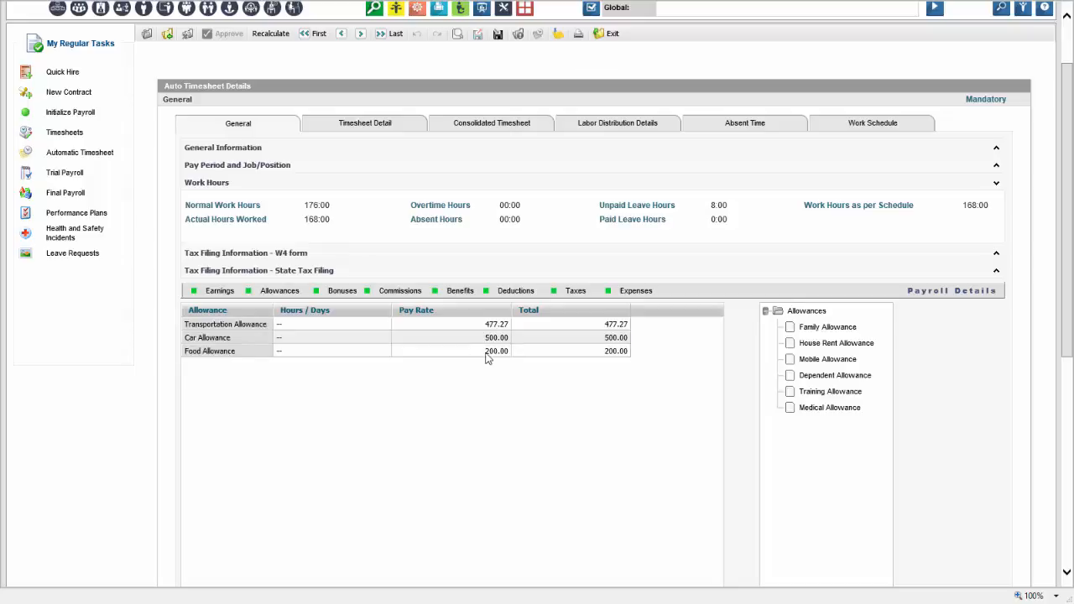
scroll(500, 370, "up", 2)
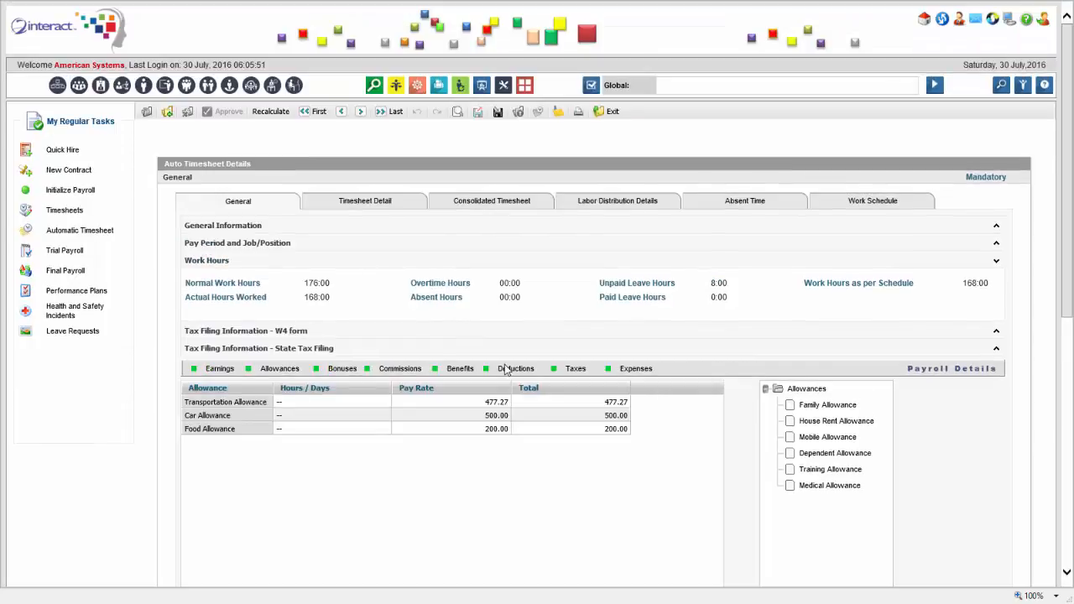
left_click(389, 208)
left_click_drag(1068, 208, 1049, 453)
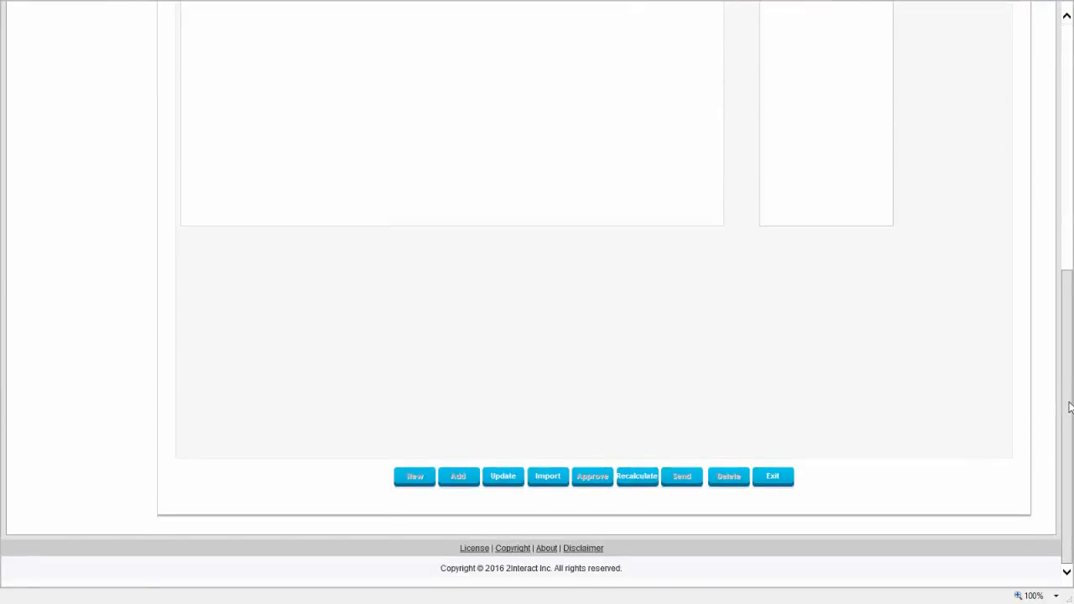
left_click_drag(1065, 403, 1063, 175)
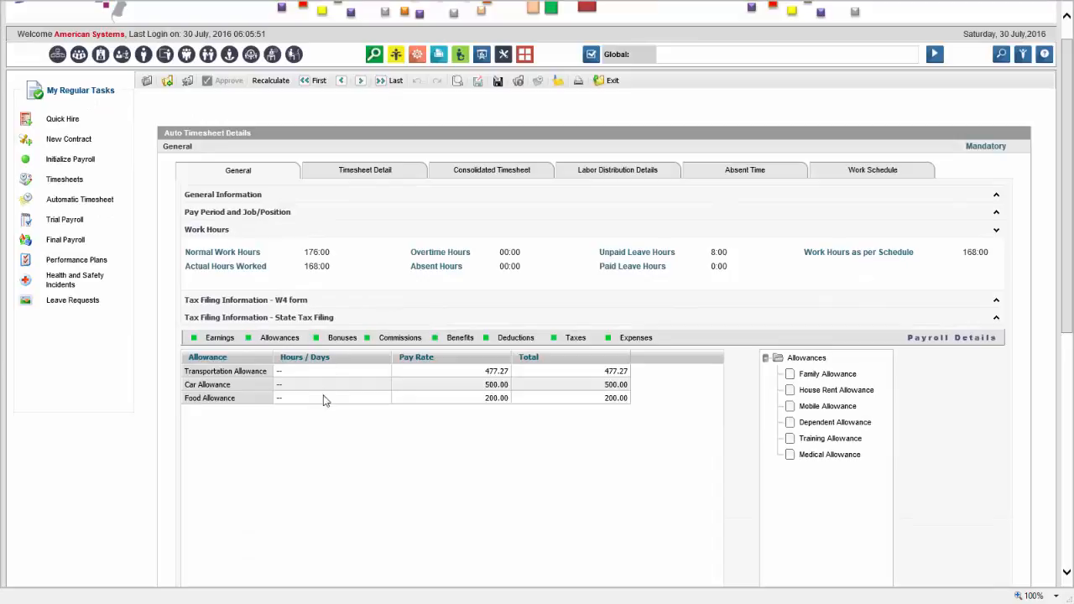
Browse the Consolidated Timesheet, General earnings and Labor Distribution Details views
left_click(492, 172)
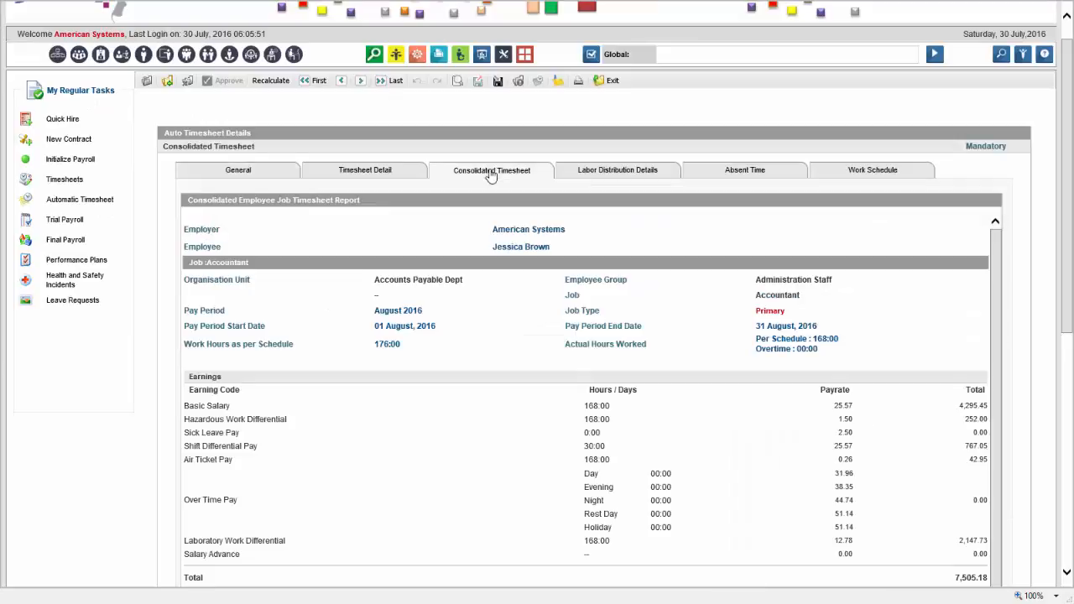
left_click(254, 172)
left_click(218, 339)
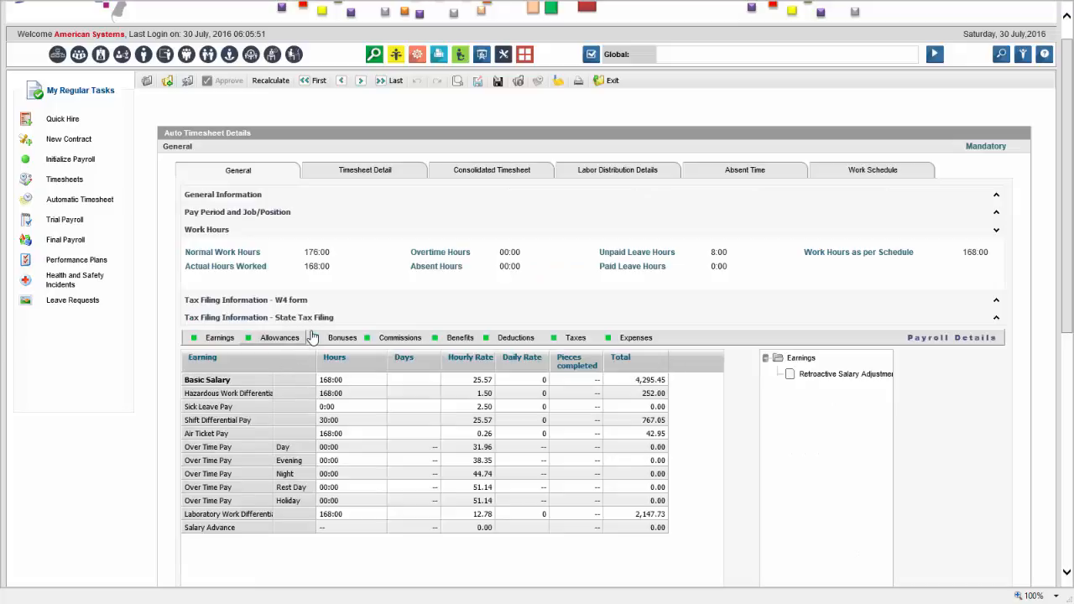
left_click(516, 178)
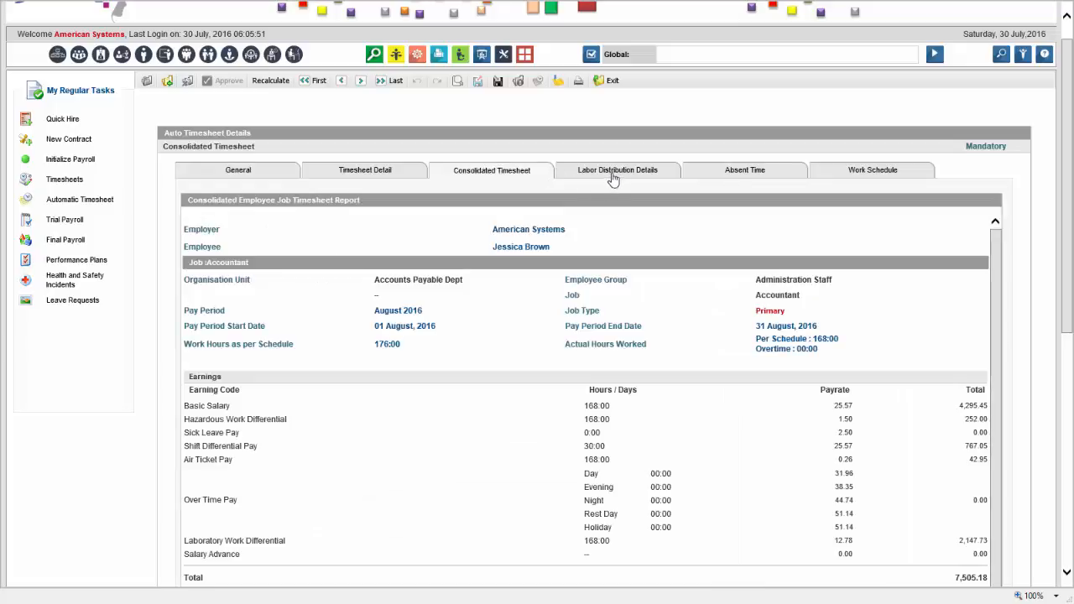
left_click(614, 180)
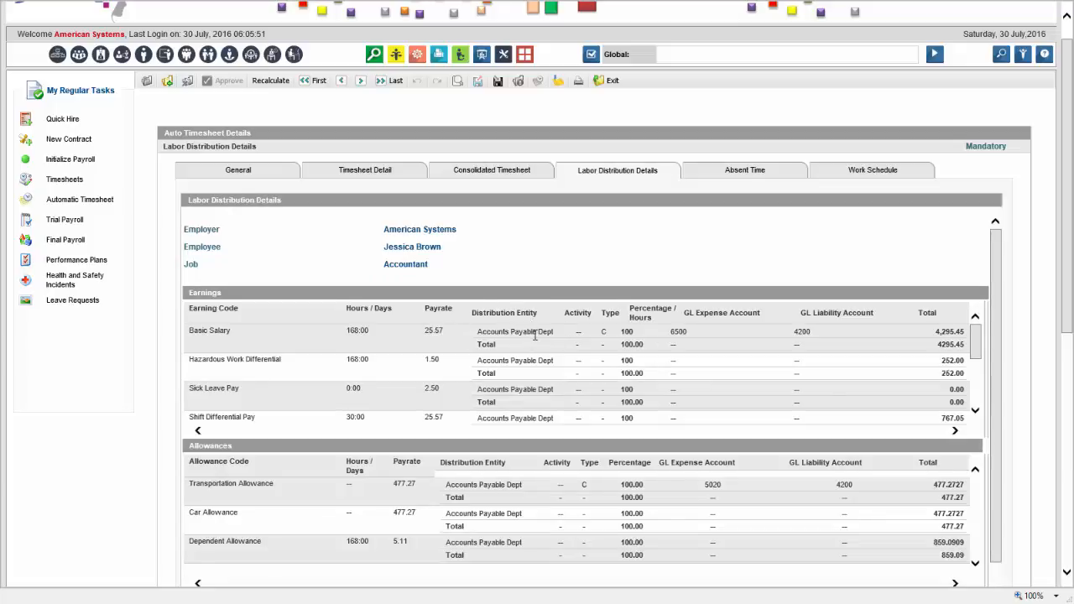
Review the employee's Absent Time, including the attendance sheet import line
left_click(757, 172)
scroll(706, 286, "down", 3)
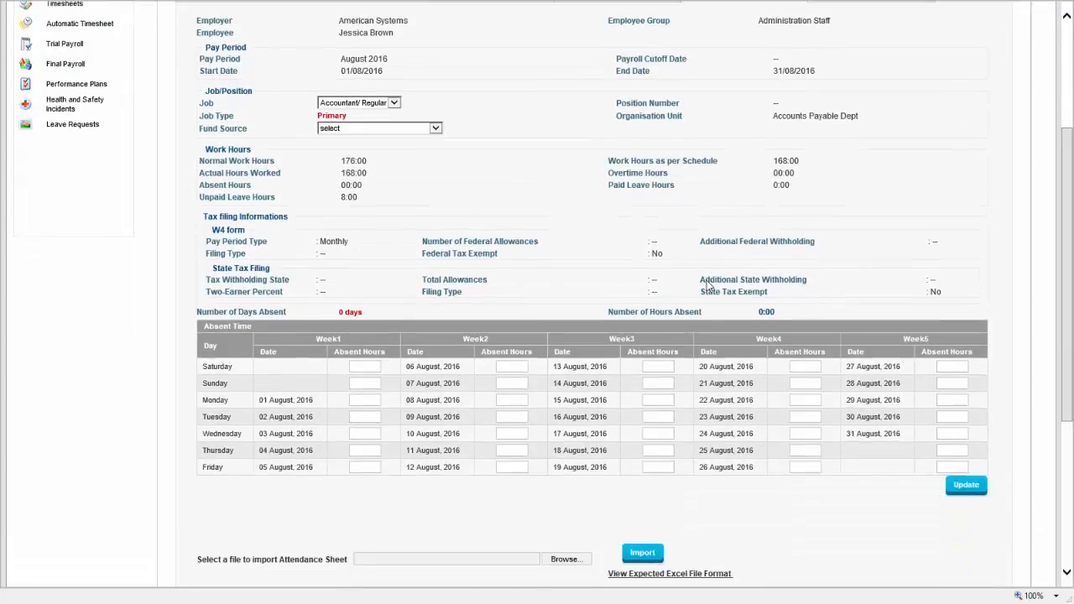
scroll(706, 286, "up", 2)
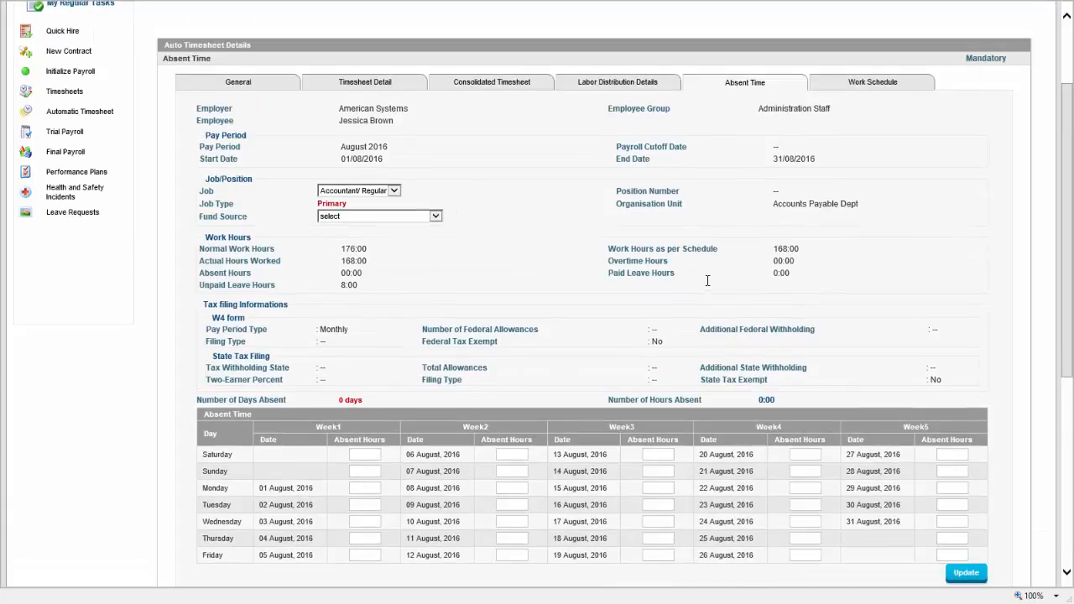
scroll(711, 279, "down", 3)
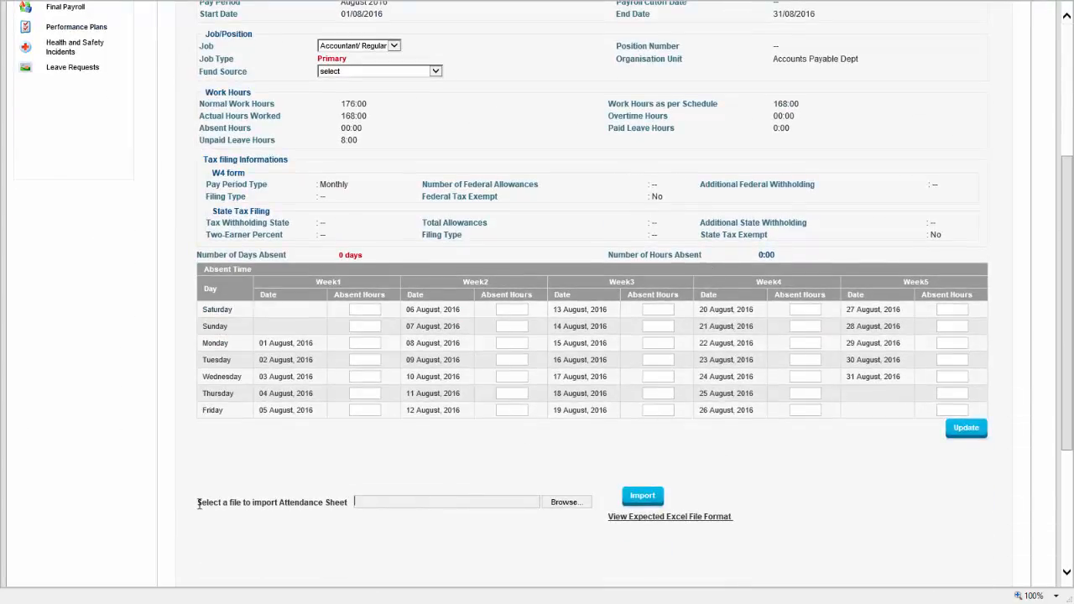
left_click_drag(198, 503, 389, 503)
left_click(442, 483)
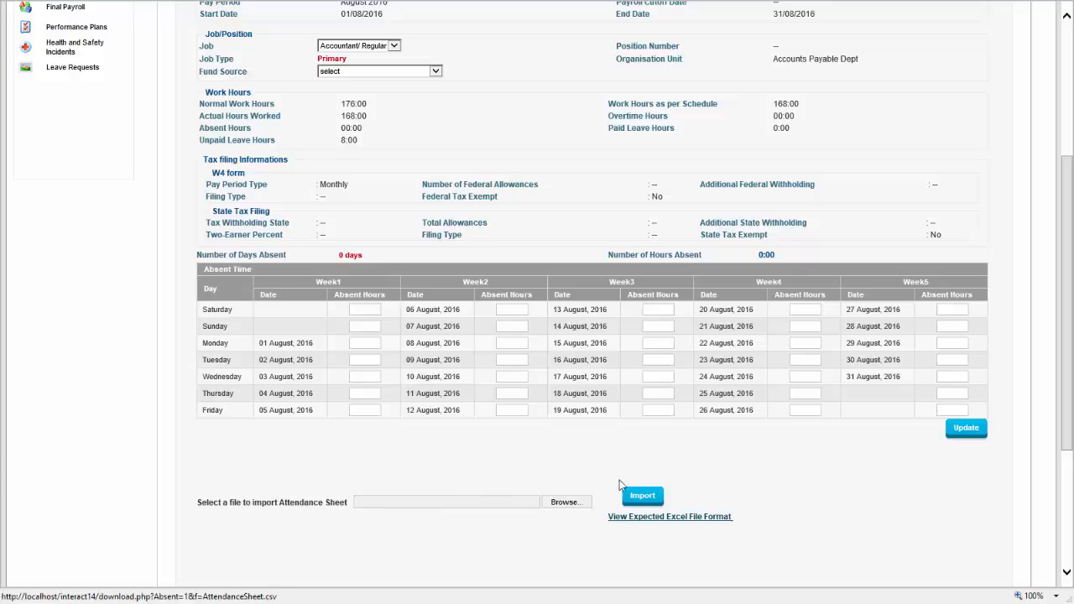
scroll(612, 516, "up", 4)
Check the Work Schedule, then go to the Trial Payroll page
left_click(869, 209)
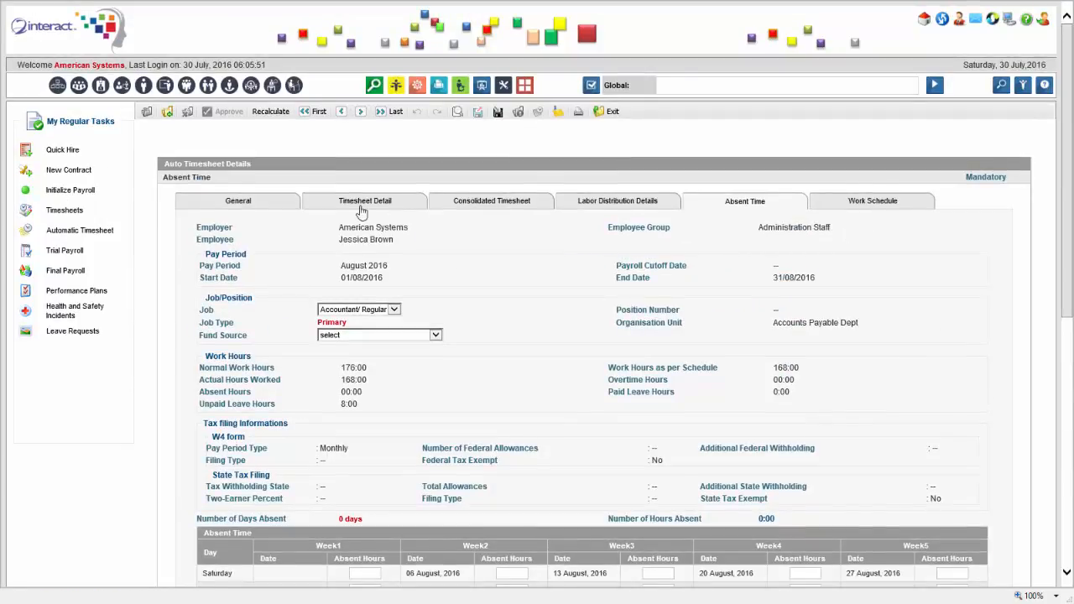
left_click(248, 207)
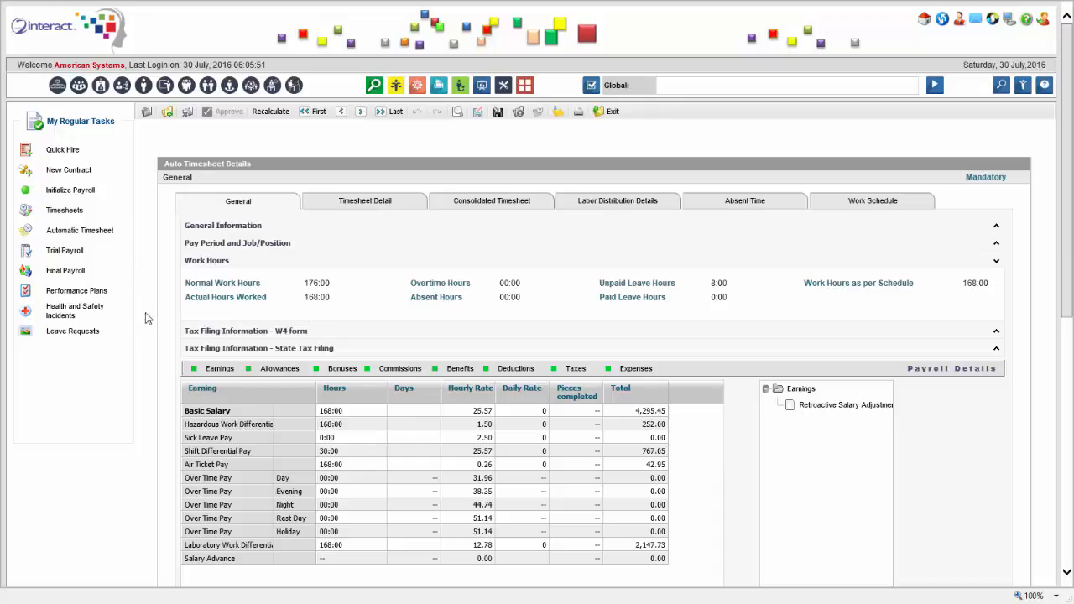
left_click(76, 253)
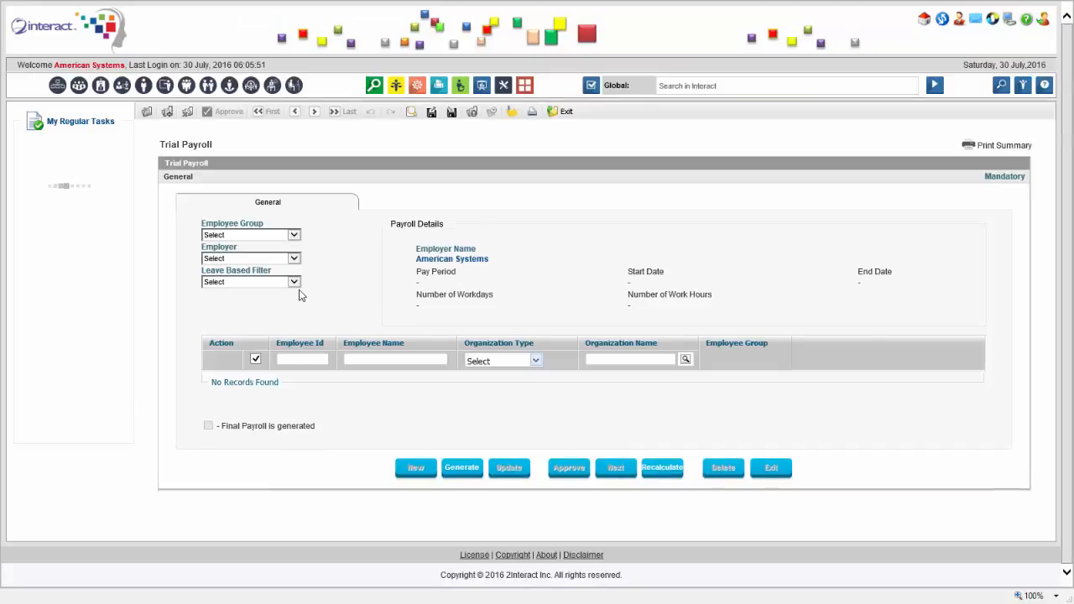
Run the August 2016 trial payroll for the three name-filtered Administration Staff employees
left_click(371, 359)
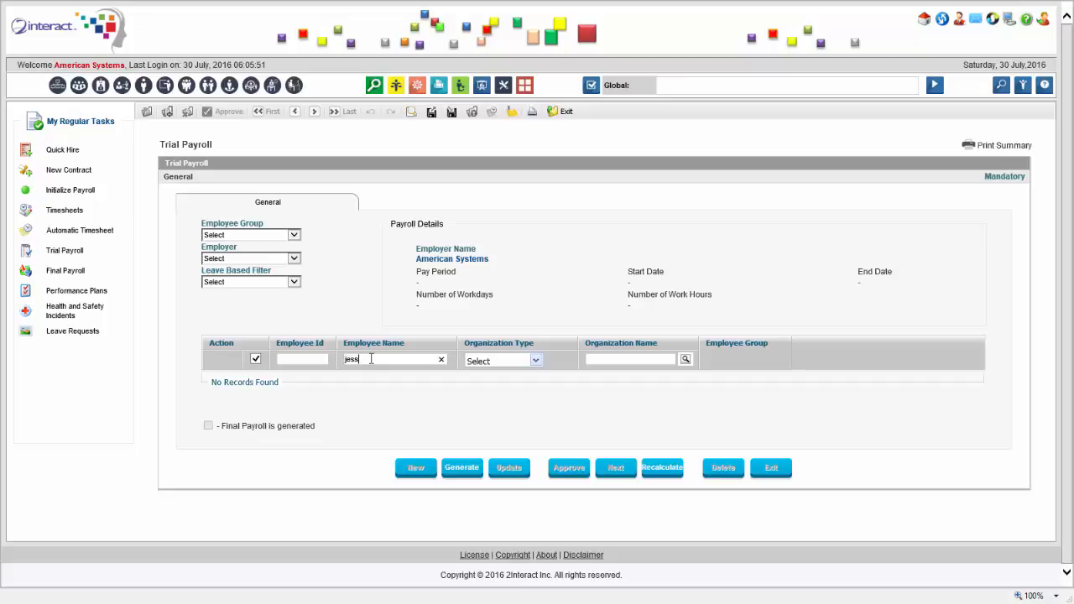
left_click(293, 236)
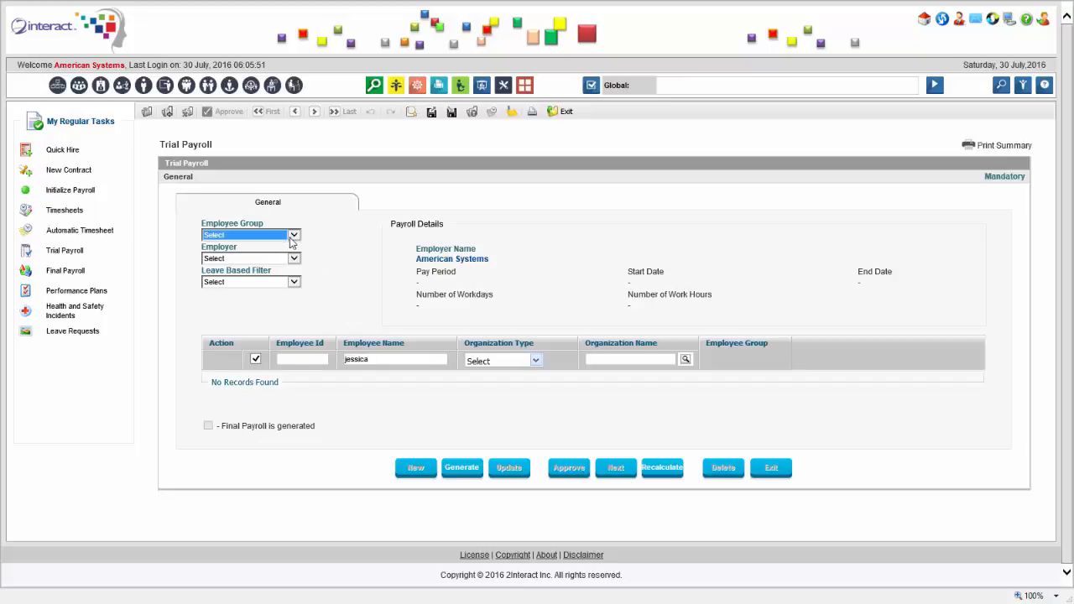
left_click(252, 255)
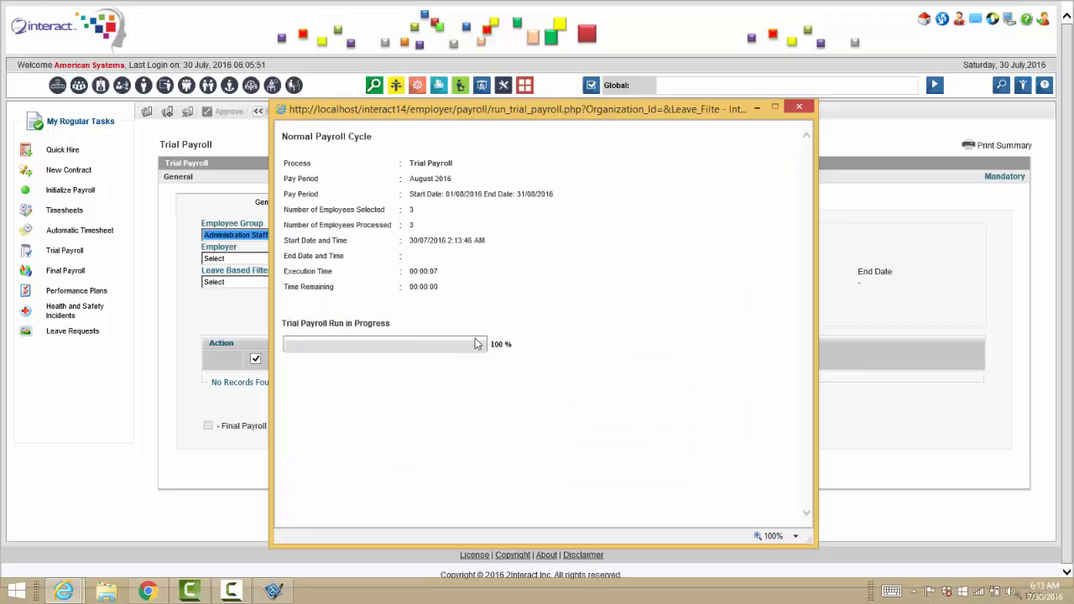
left_click(632, 352)
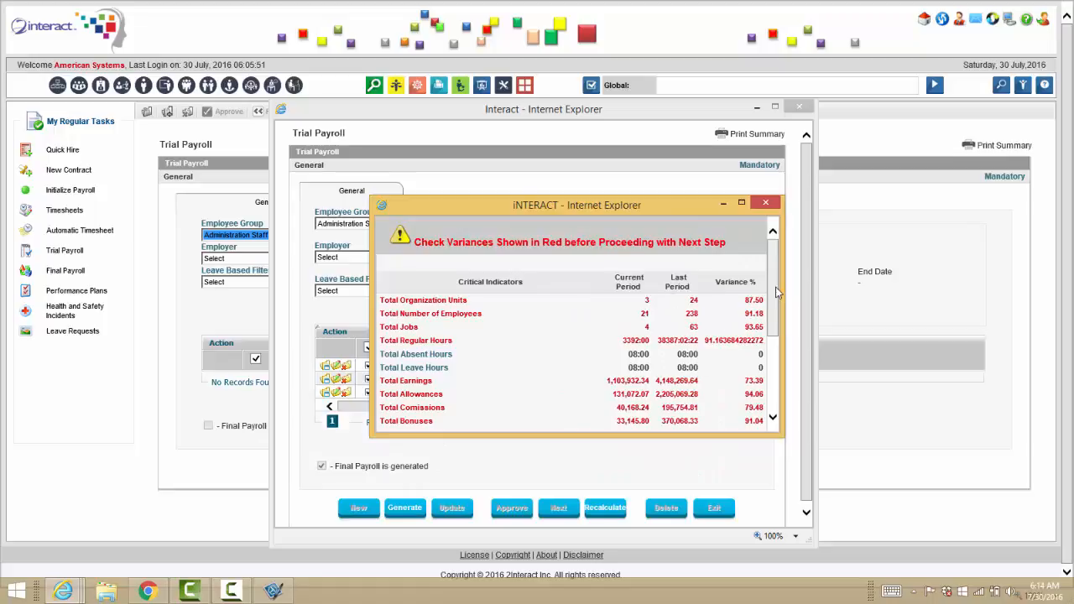
Scan the payroll variance summary, then close the variance popup and trial payroll window
scroll(775, 287, "down", 3)
scroll(775, 287, "up", 3)
left_click(765, 202)
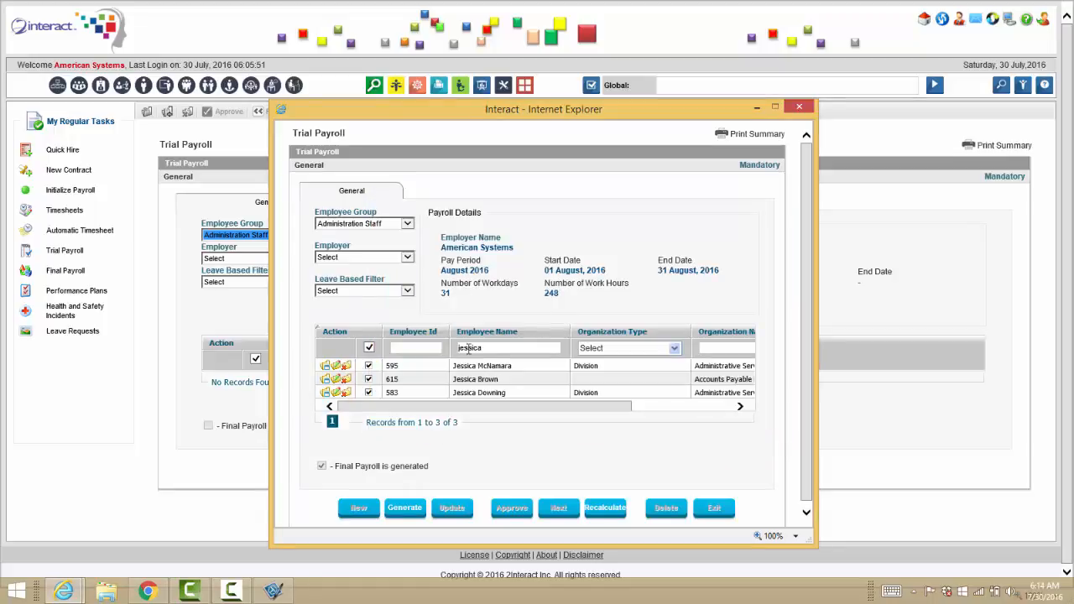
left_click(329, 386)
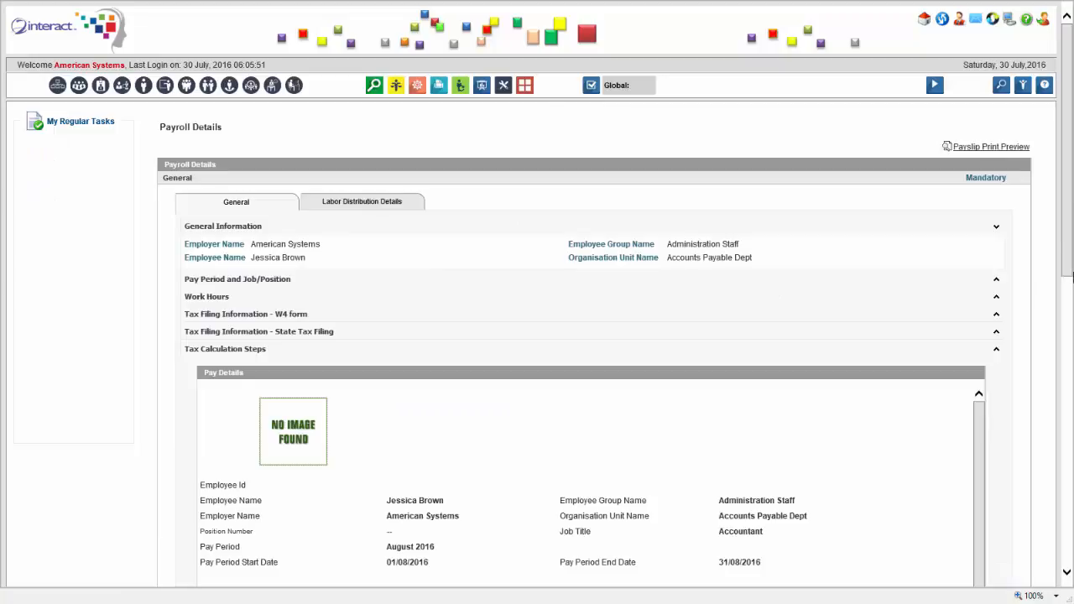
Review the pay items, checking the Food Allowance at 200.00 NZD (138.77 USD)
scroll(1071, 285, "down", 5)
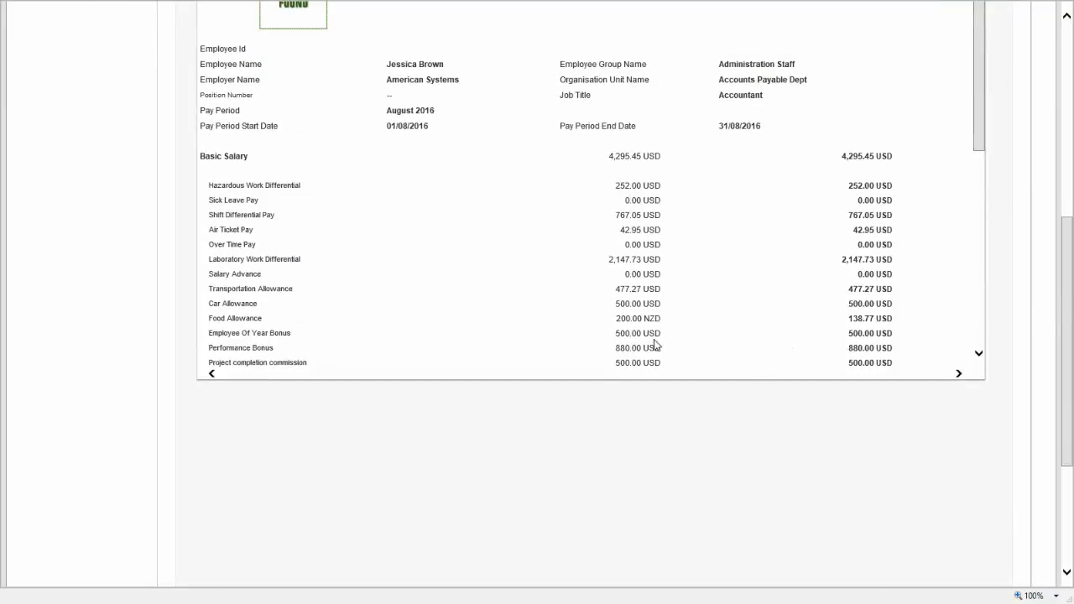
scroll(1049, 192, "up", 2)
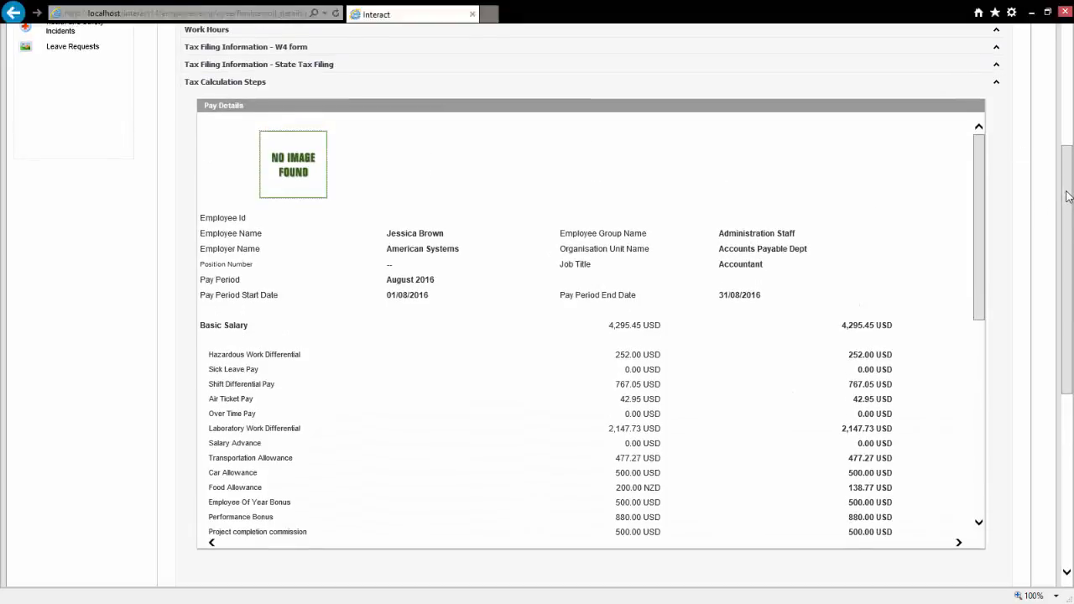
double_click(669, 487)
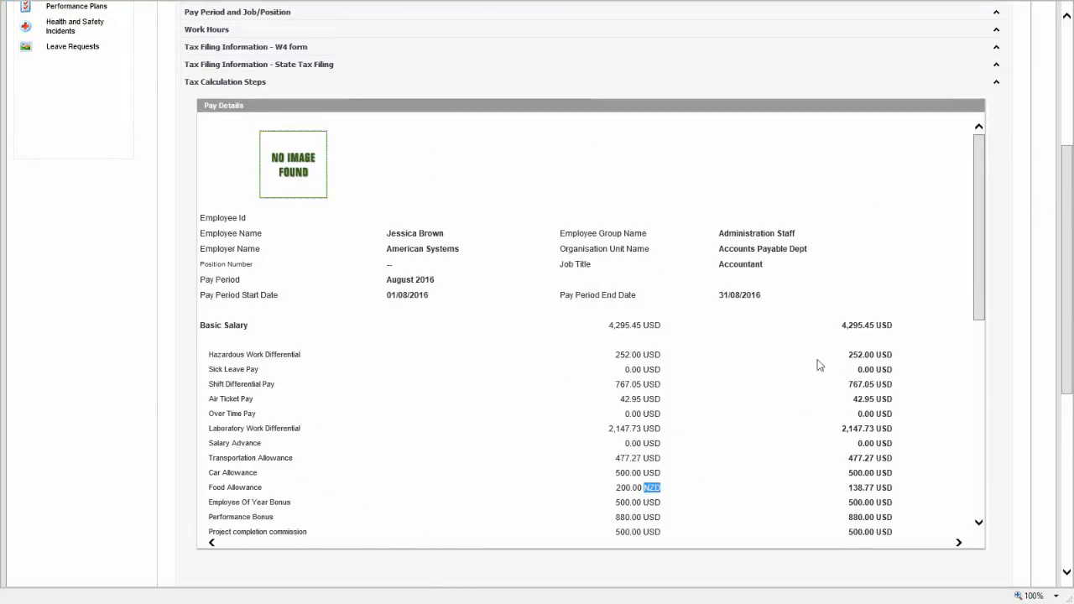
scroll(818, 366, "down", 1)
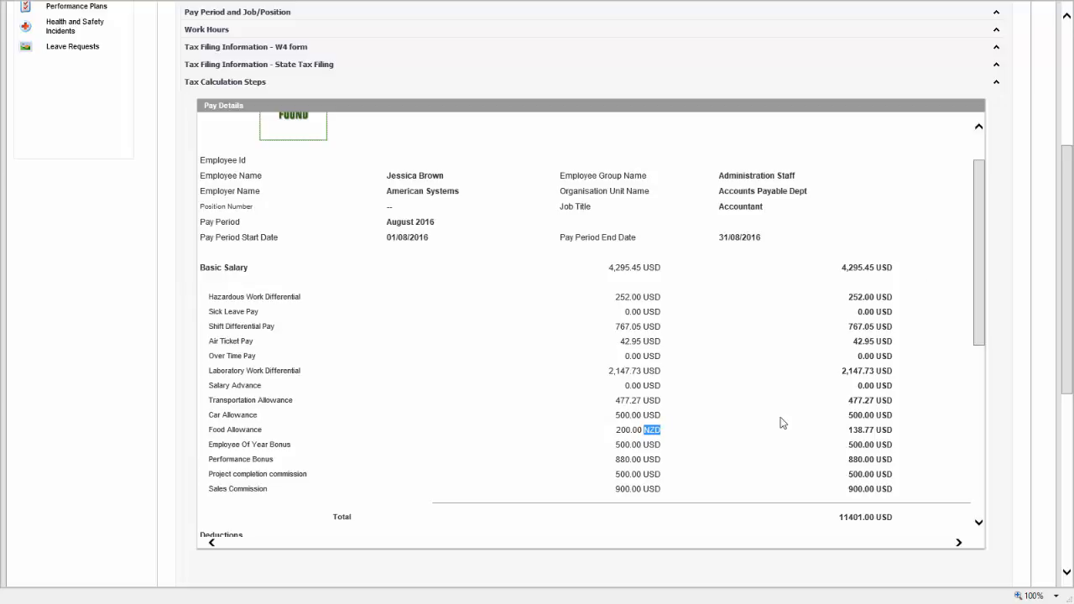
scroll(781, 422, "up", 5)
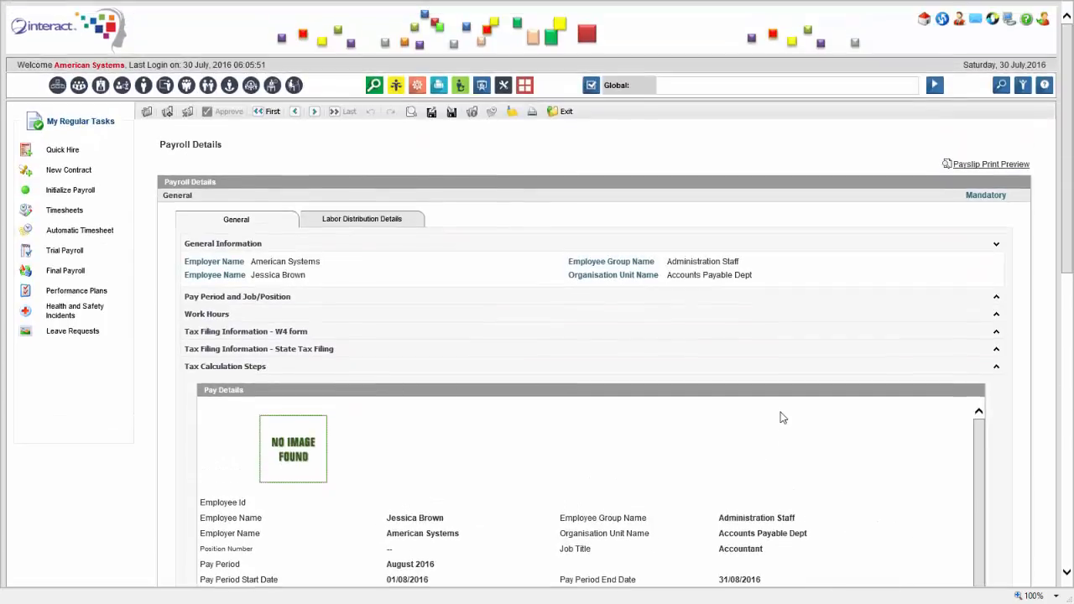
left_click(363, 219)
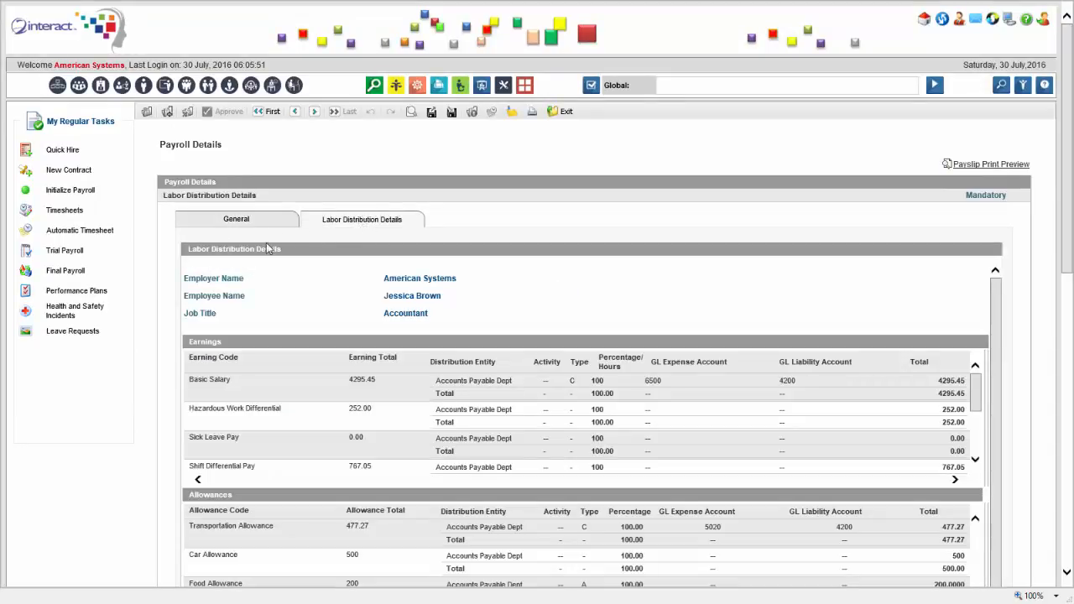
left_click(232, 220)
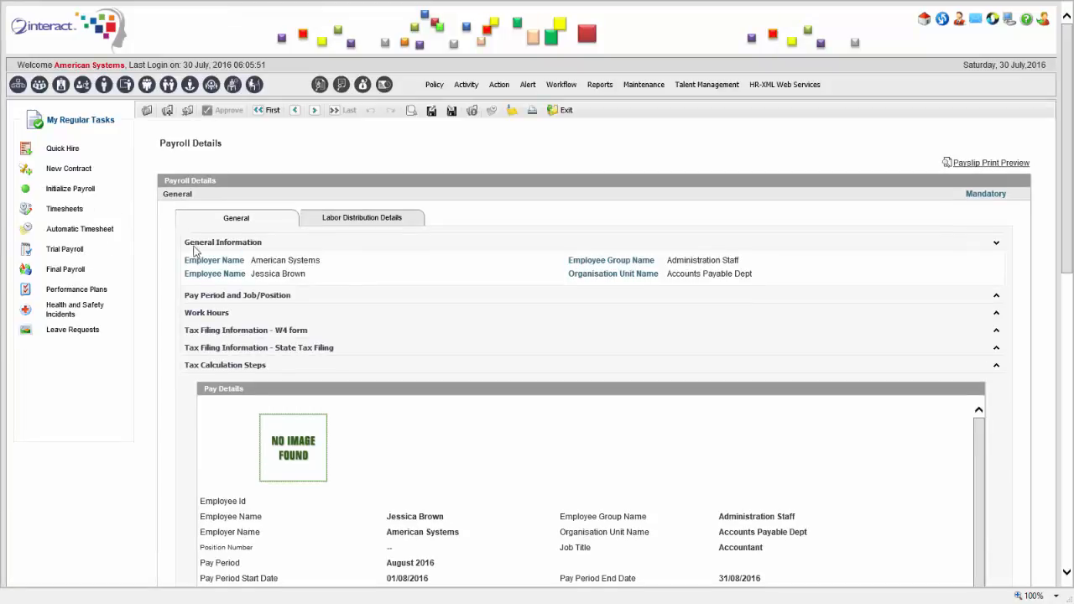
Browse the Reports > Compensation & Payroll submenus, then Activity's Normal Payroll Cycle items
left_click(610, 90)
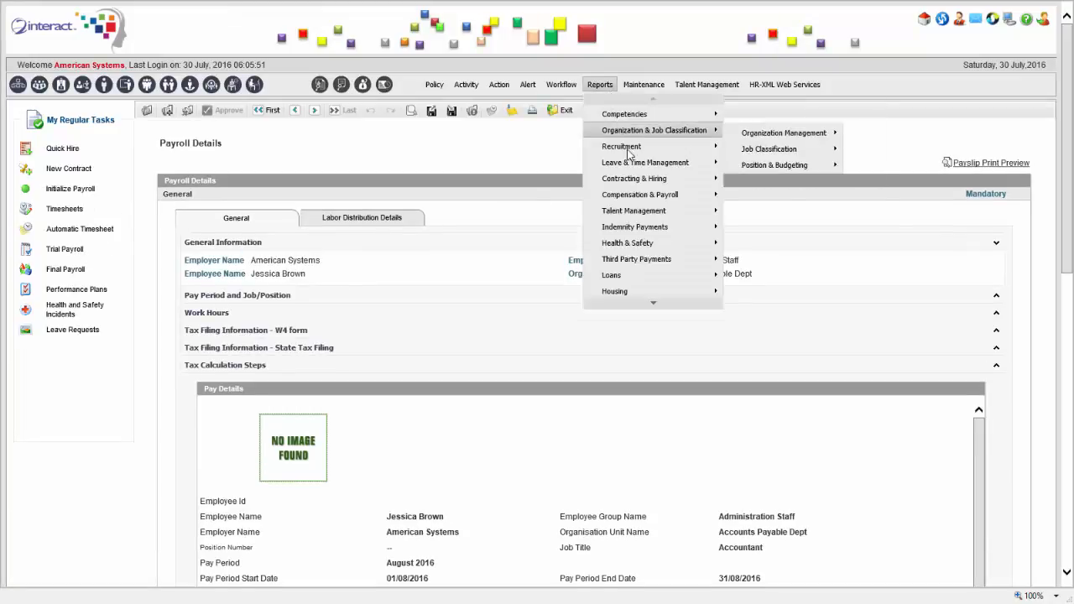
mouse_move(690, 199)
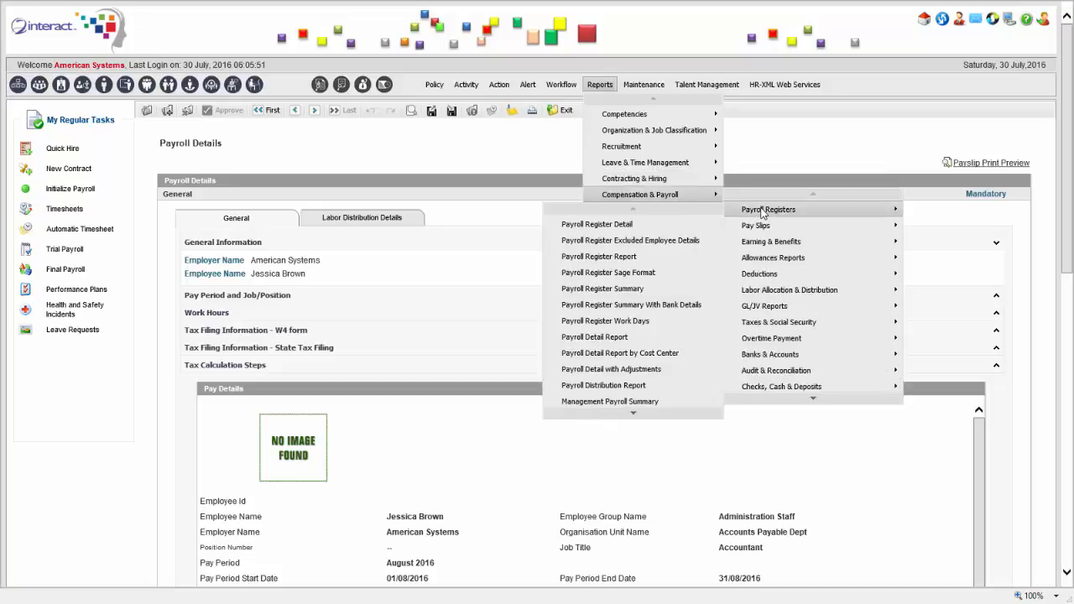
mouse_move(809, 377)
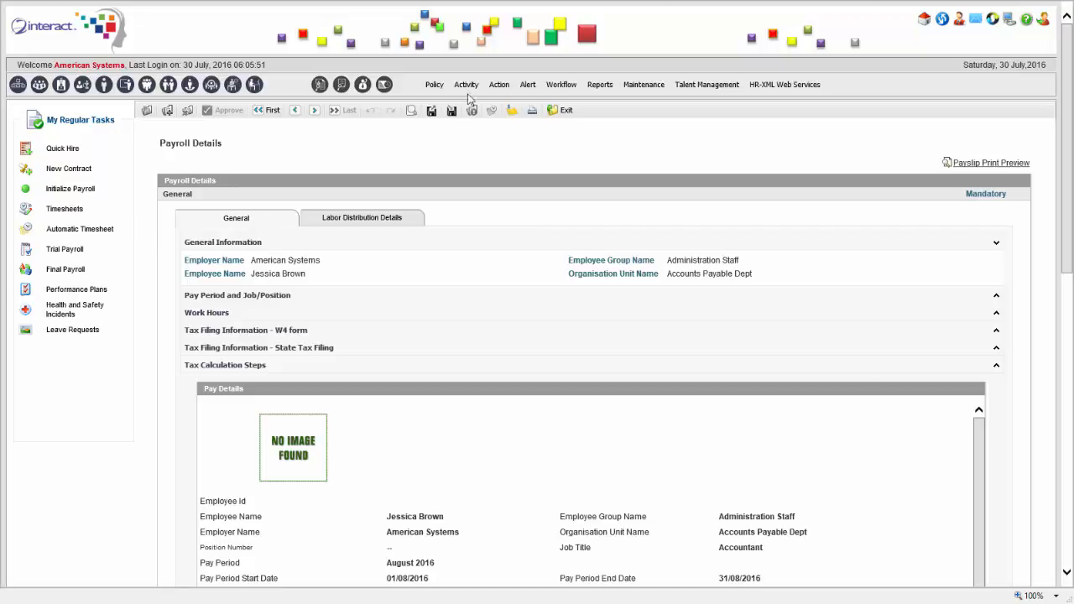
mouse_move(467, 84)
mouse_move(595, 190)
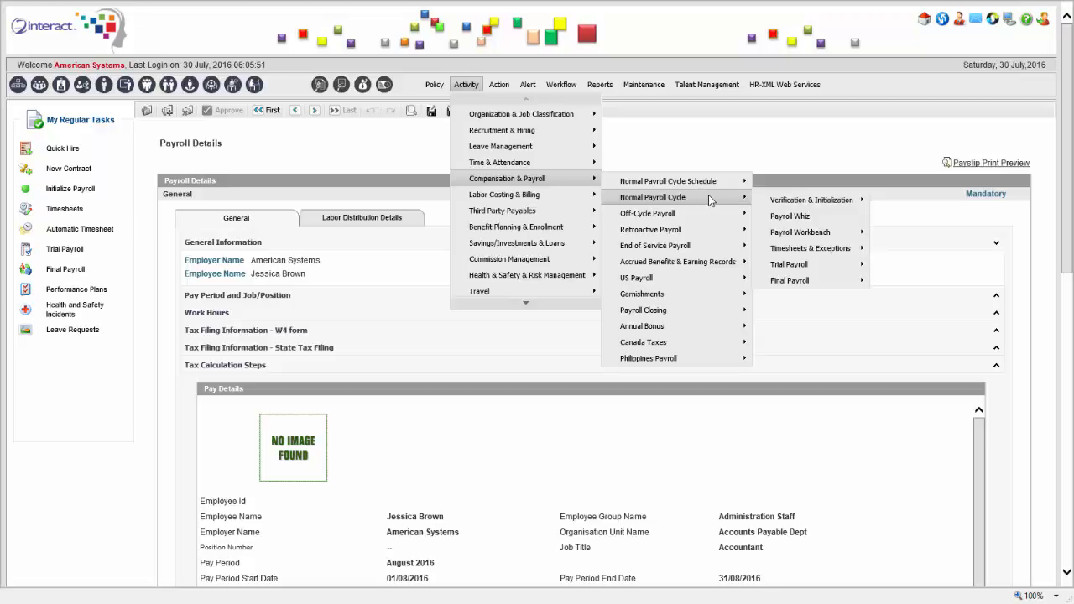
mouse_move(786, 202)
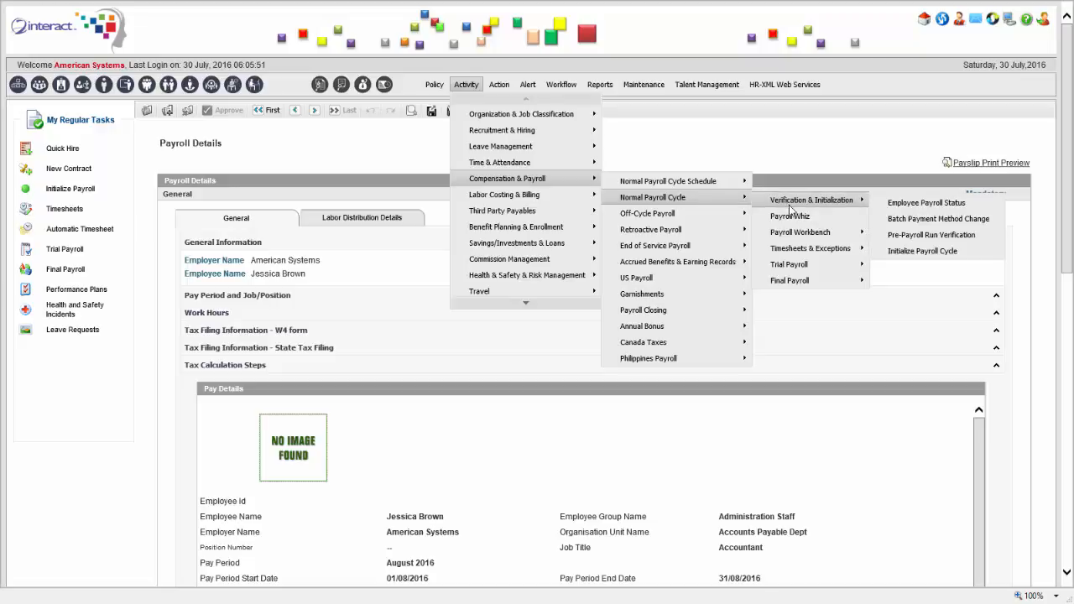
mouse_move(804, 251)
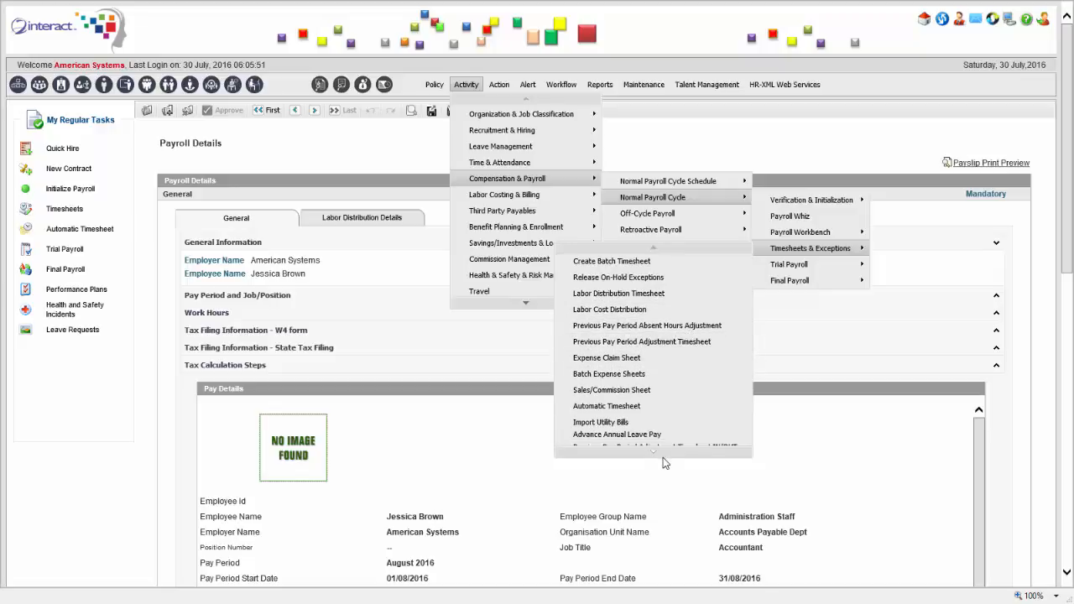
mouse_move(666, 457)
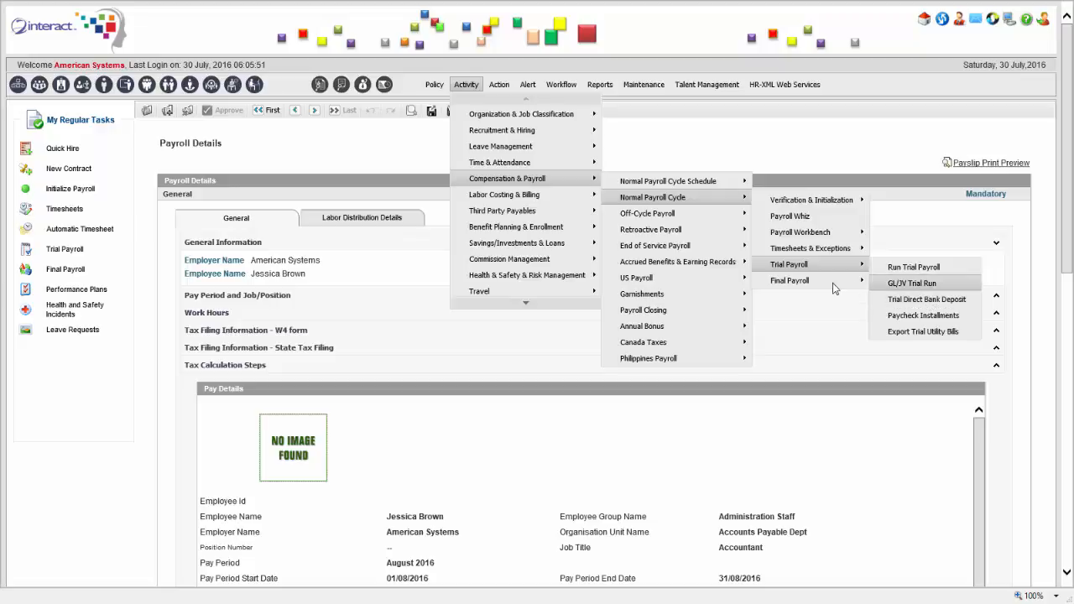
mouse_move(829, 283)
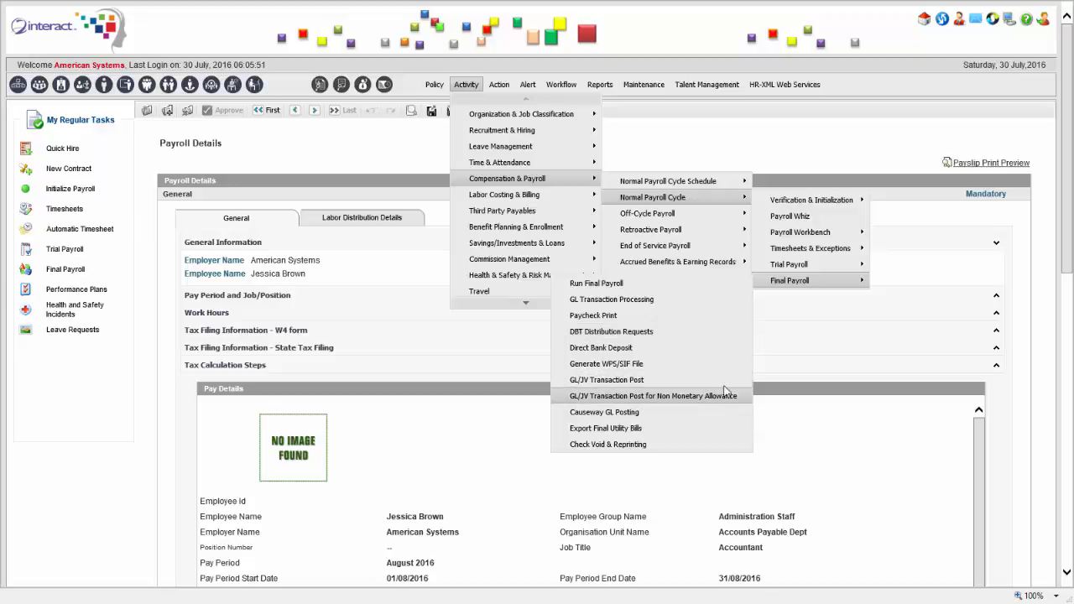
mouse_move(466, 85)
mouse_move(529, 179)
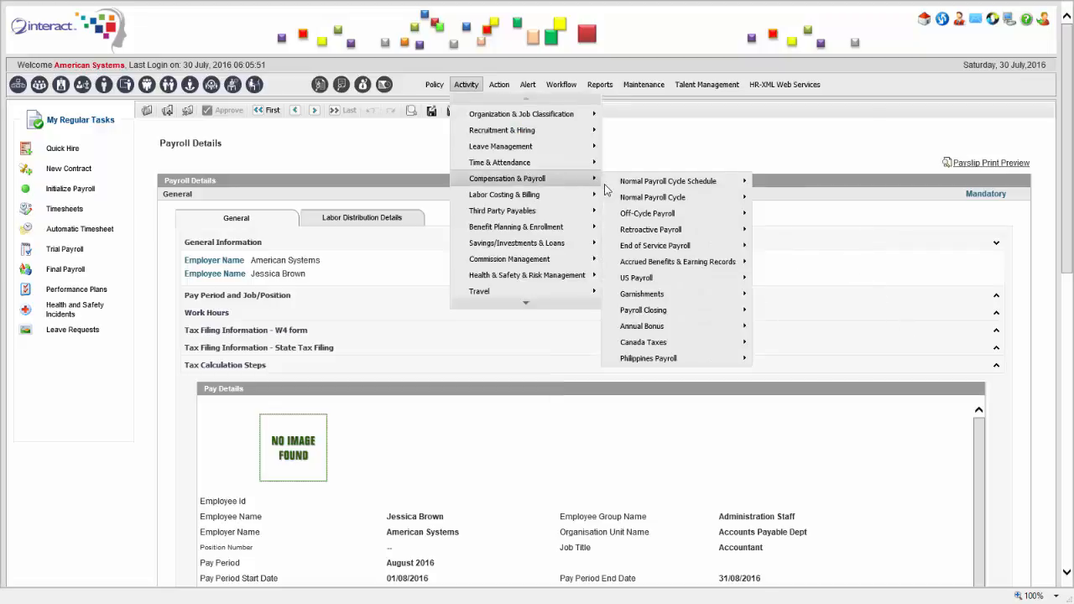
mouse_move(684, 215)
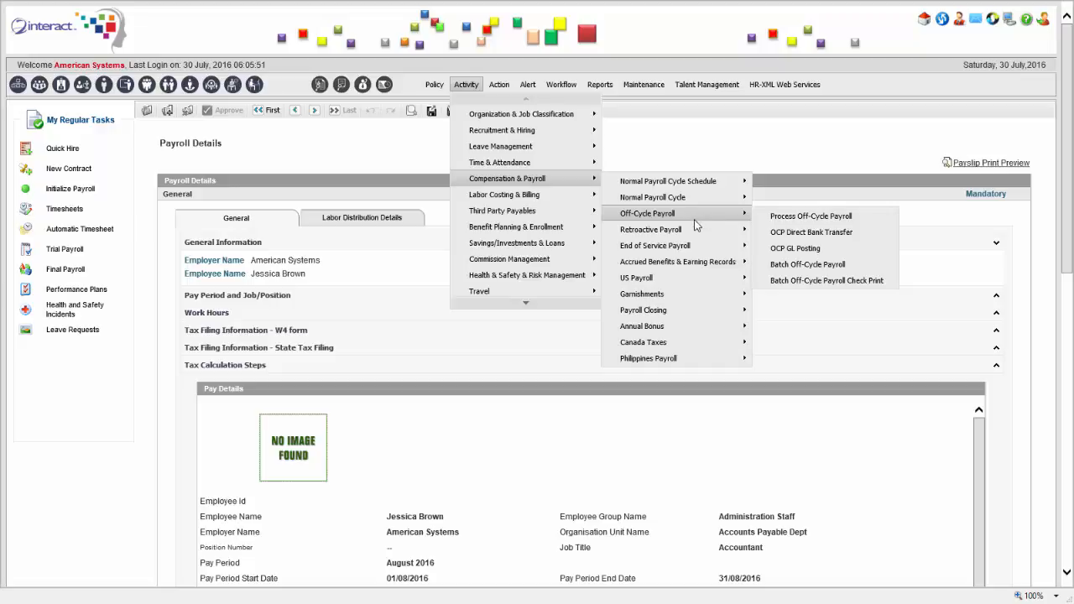
mouse_move(703, 252)
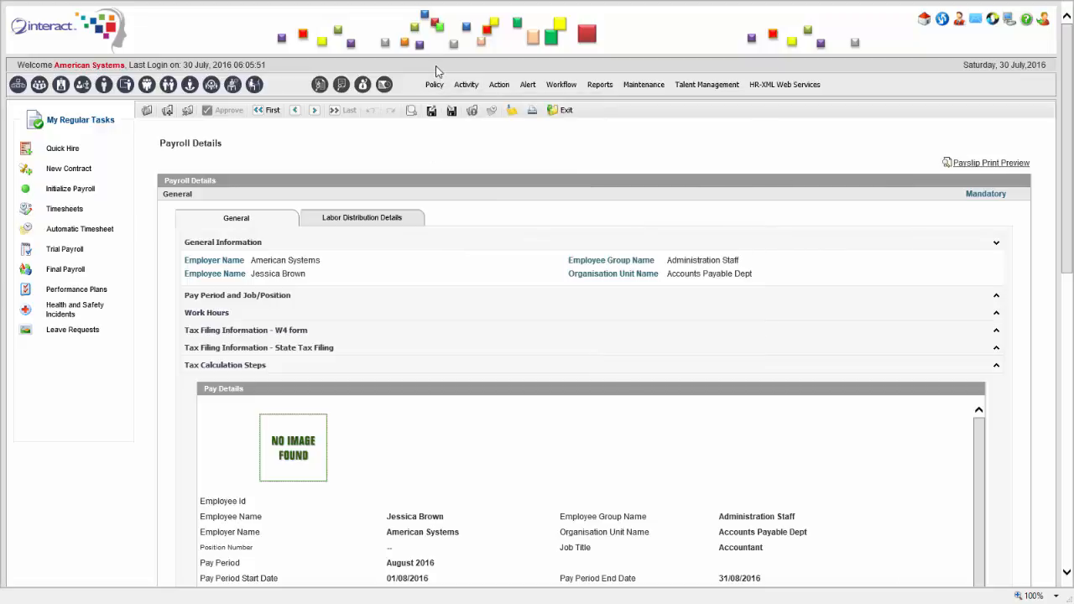
mouse_move(434, 89)
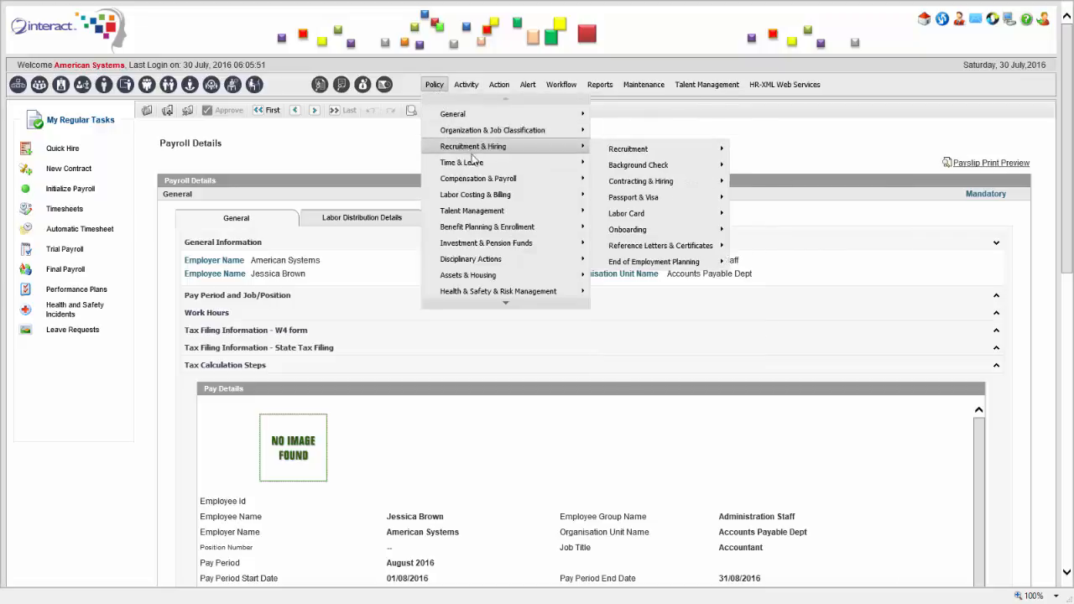
Go to Policy > Labor Costing & Billing > General Setup
mouse_move(487, 181)
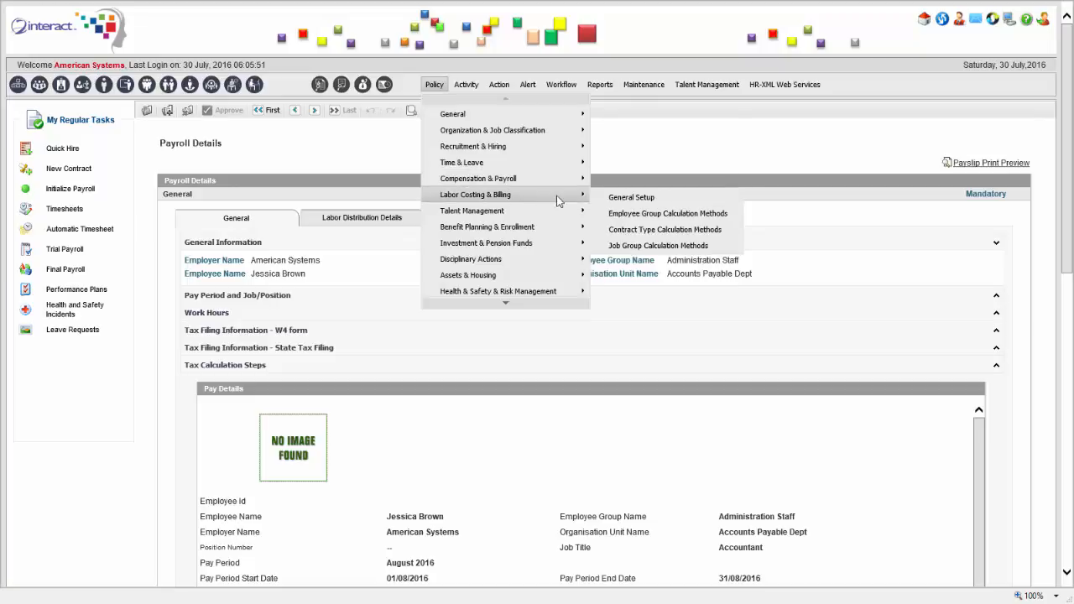
left_click(637, 199)
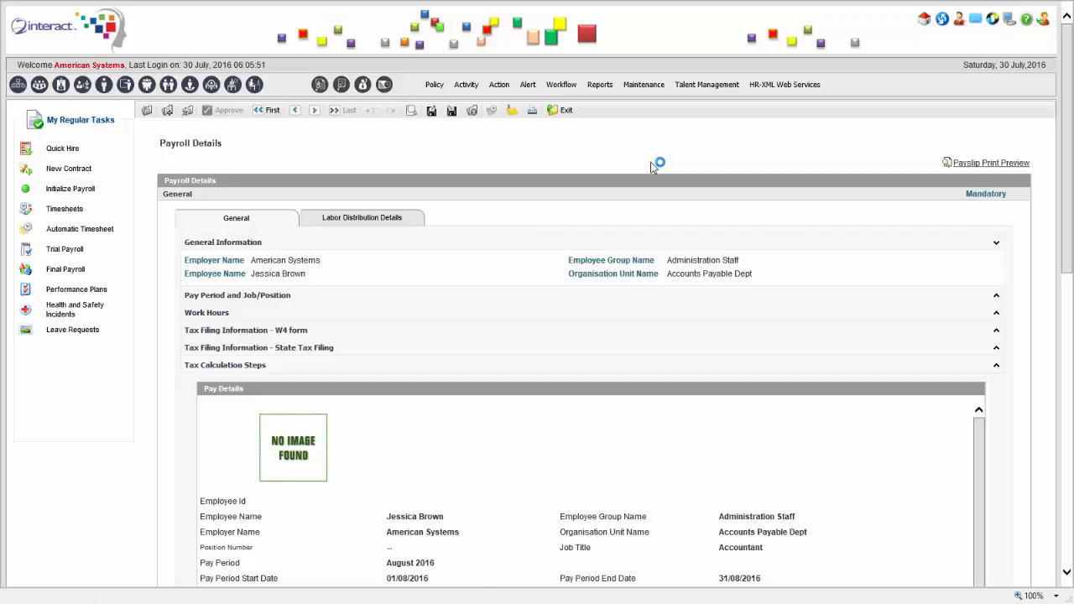
Scroll through the setup, which calculates labor cost by Employee Group with Direct Labor Cost
left_click_drag(1069, 174, 1072, 259)
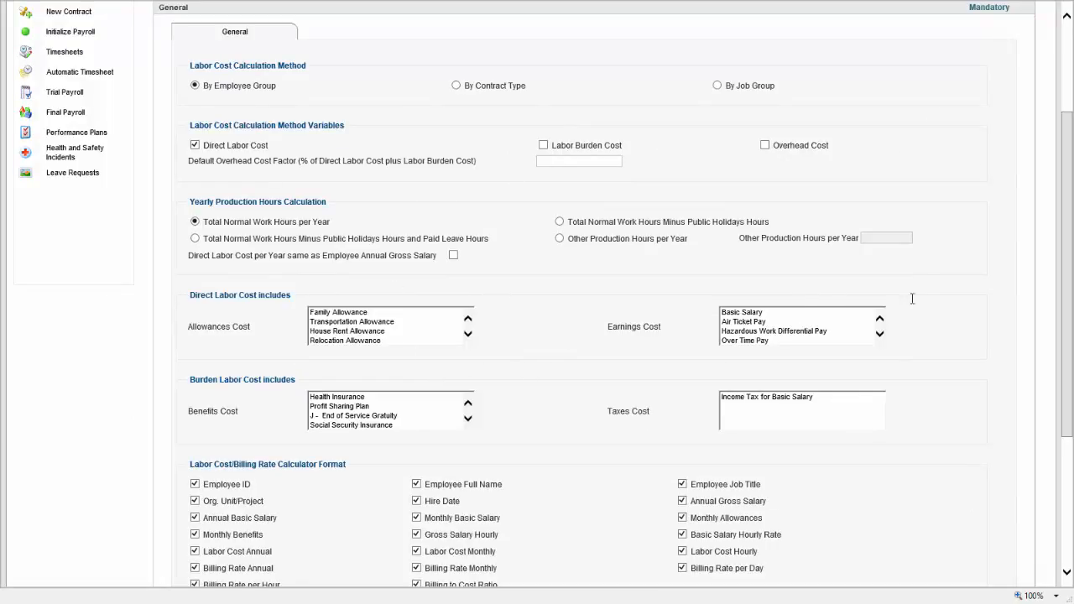
mouse_move(1071, 190)
left_mouse_down()
mouse_move(1072, 274)
mouse_move(1071, 176)
left_mouse_up()
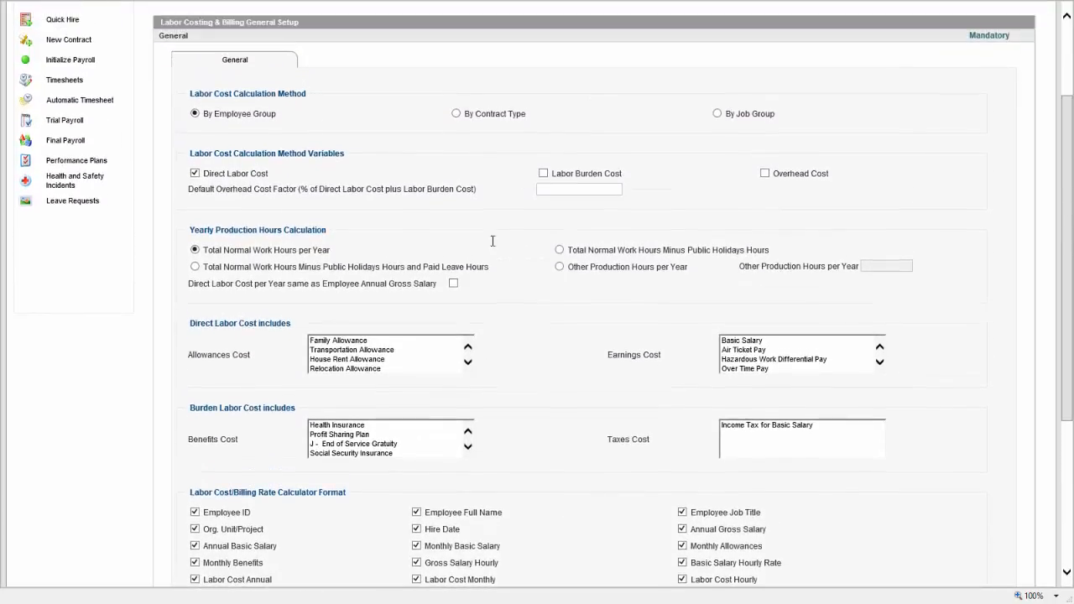
left_click_drag(193, 229, 326, 230)
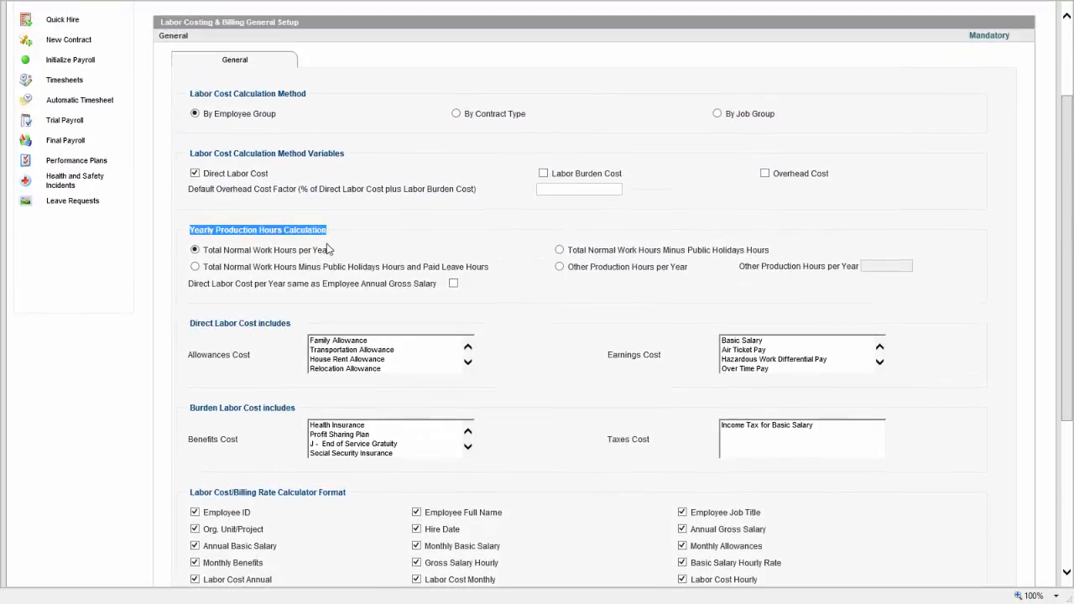
left_click(354, 256)
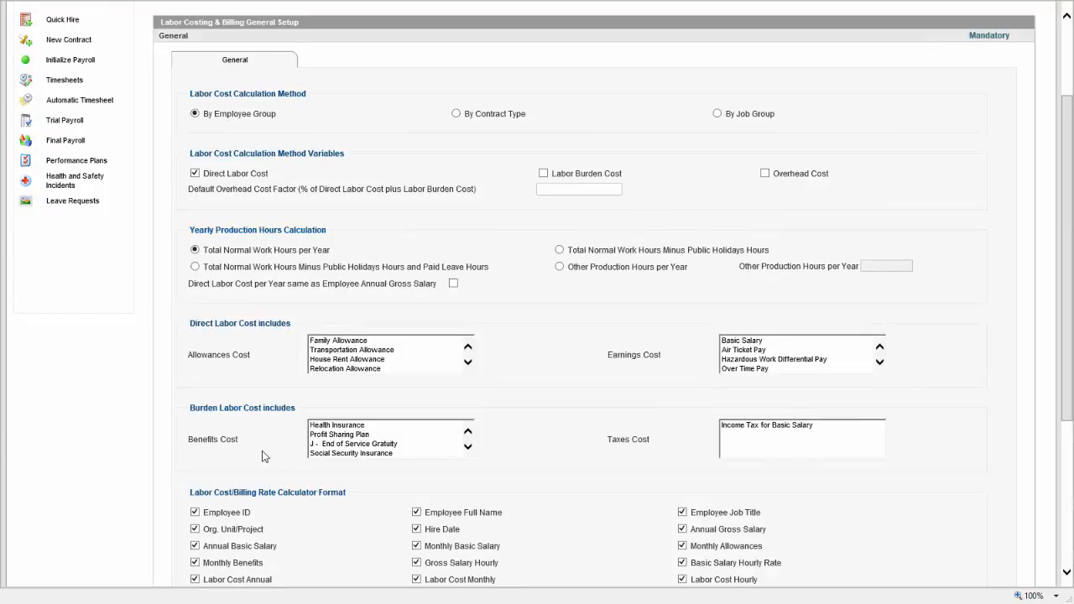
scroll(283, 259, "up", 3)
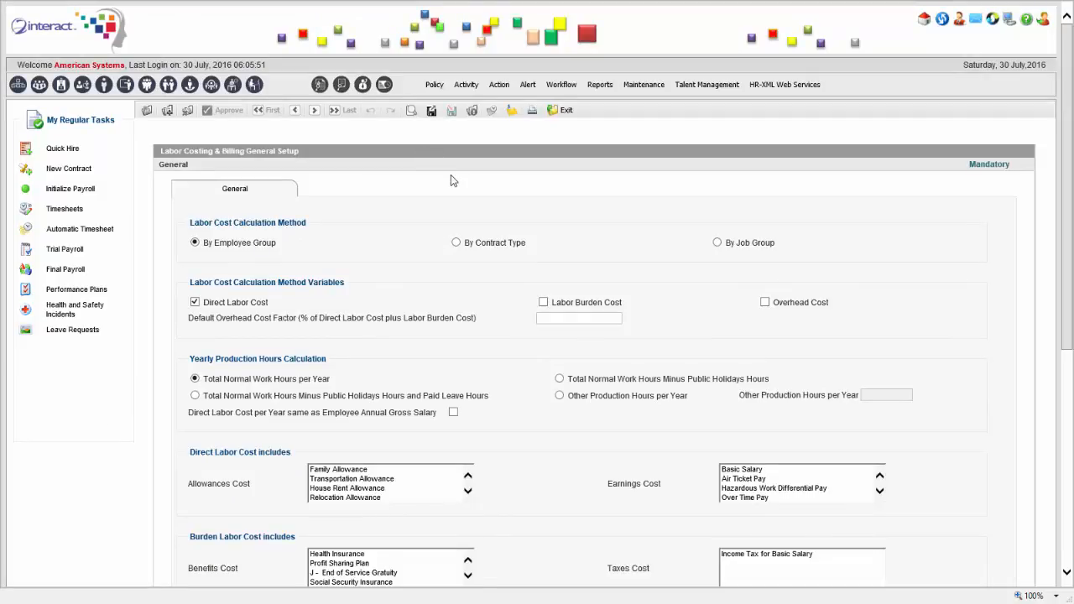
left_click(474, 87)
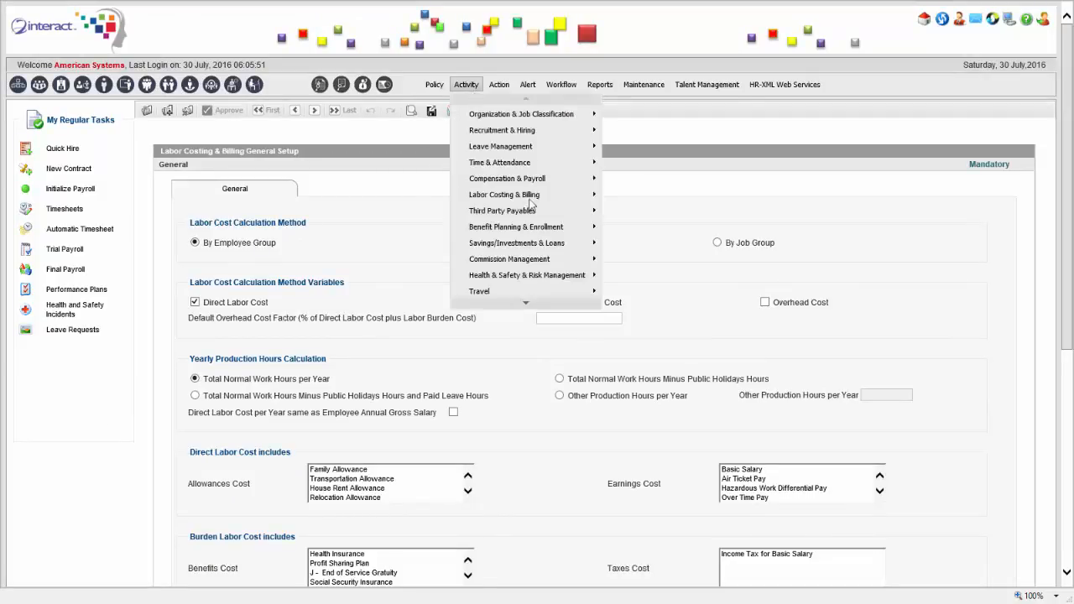
Browse the Policy setup areas and HR-XML Web Services options, reaching Labor Costing & Billing General Setup
mouse_move(537, 212)
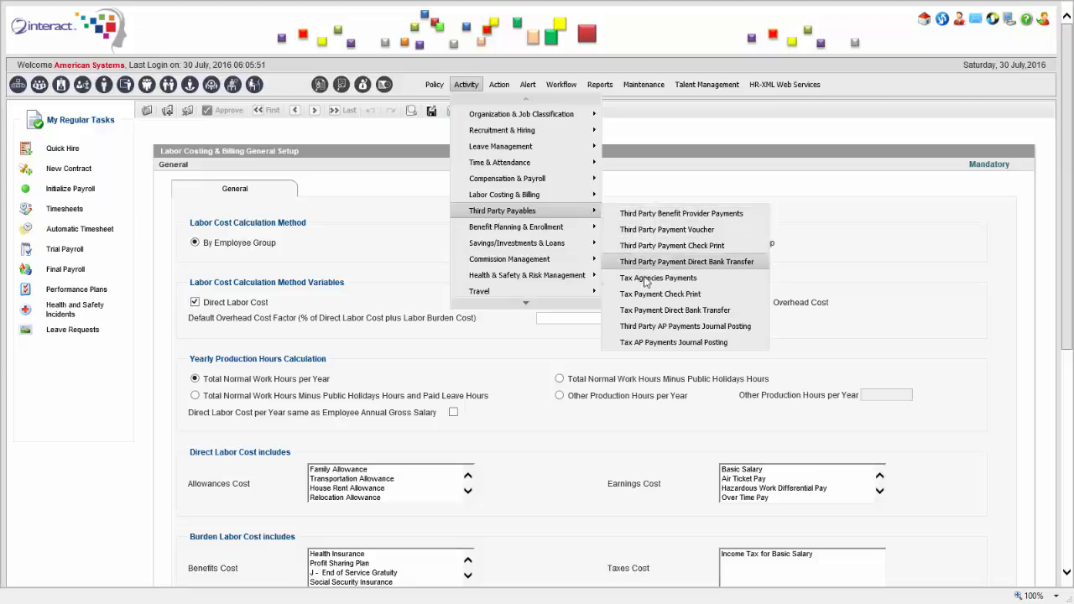
left_click(433, 84)
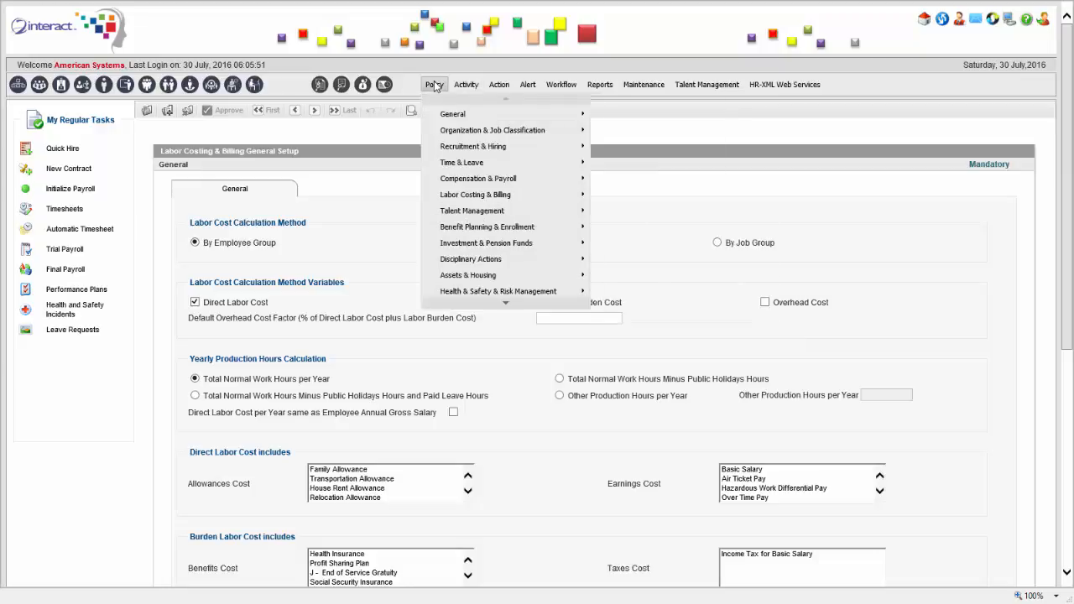
mouse_move(495, 232)
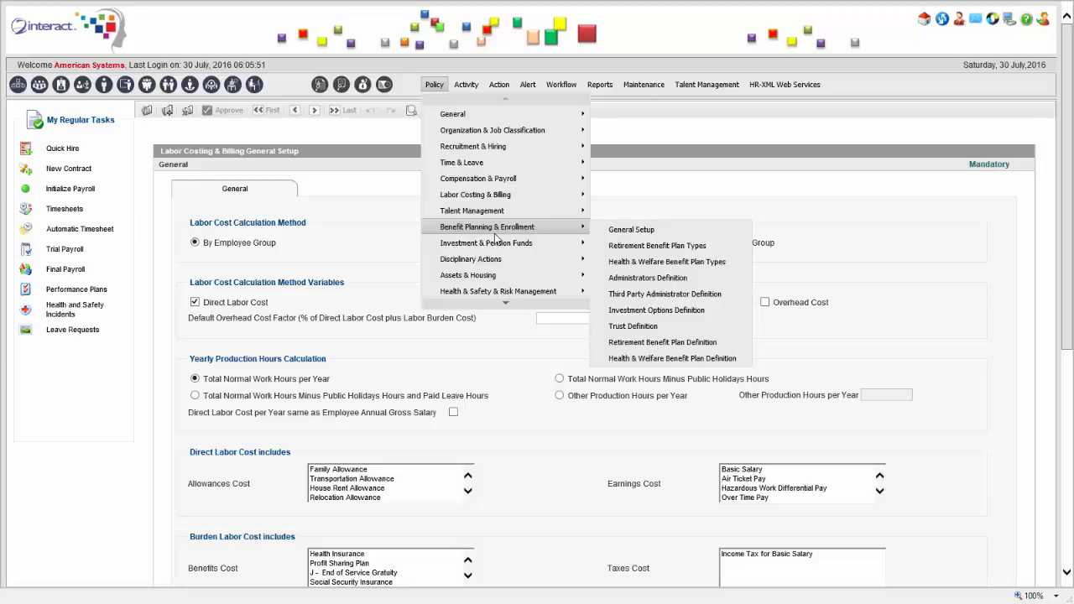
left_click(785, 83)
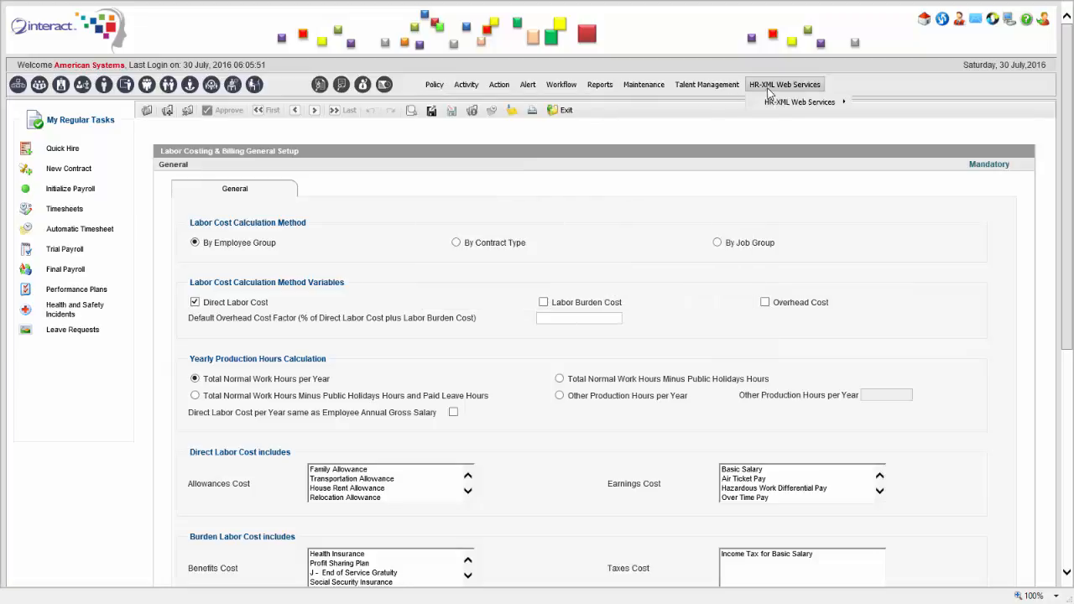
mouse_move(801, 101)
left_click(434, 84)
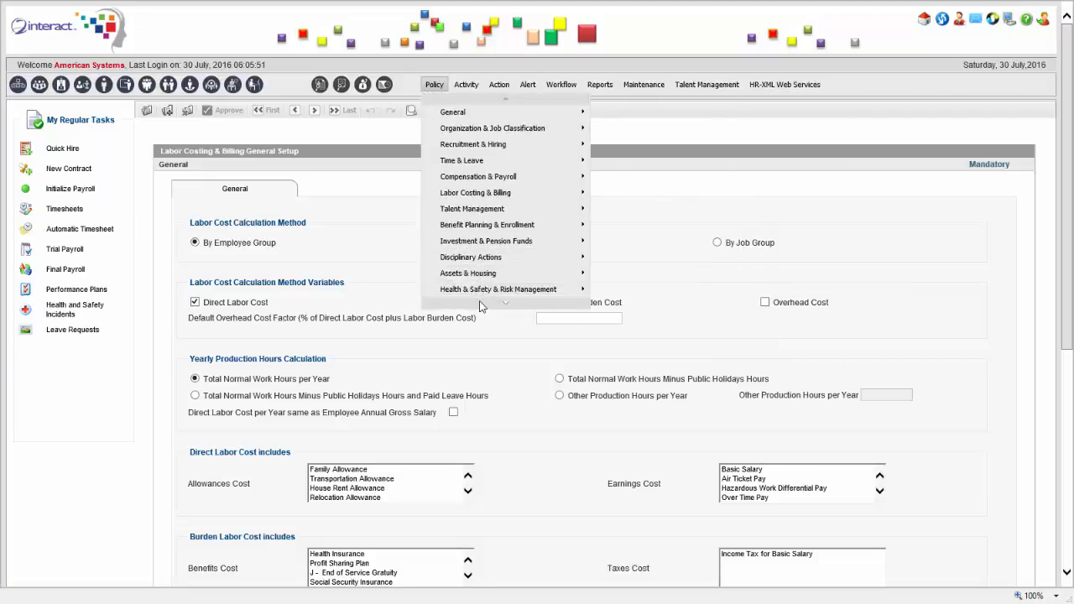
mouse_move(481, 304)
mouse_move(518, 172)
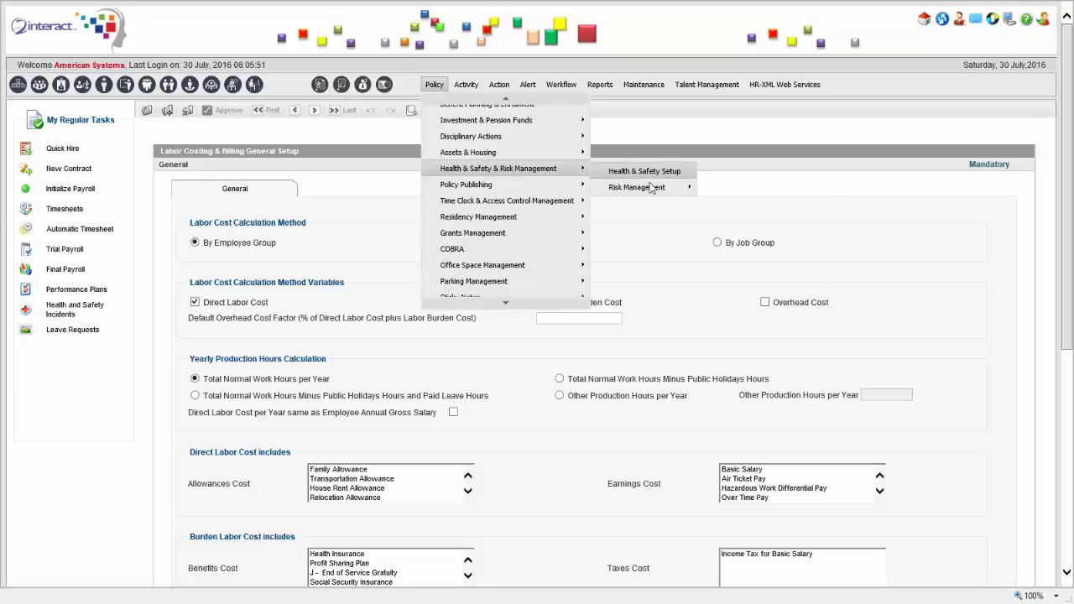
mouse_move(652, 188)
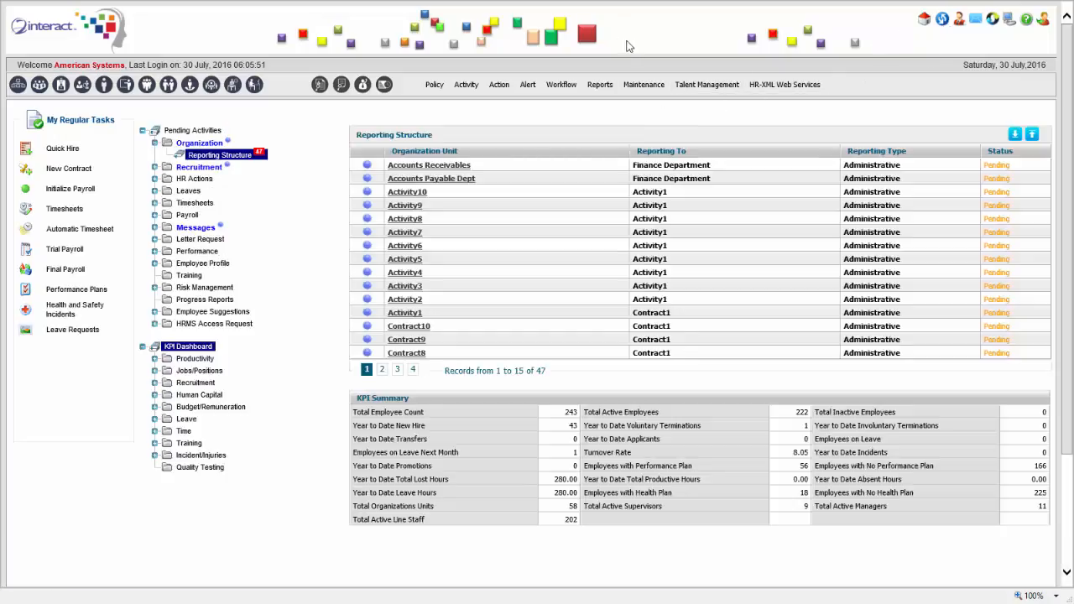
Open the Workflow menu to view its workflow management options
left_click(561, 84)
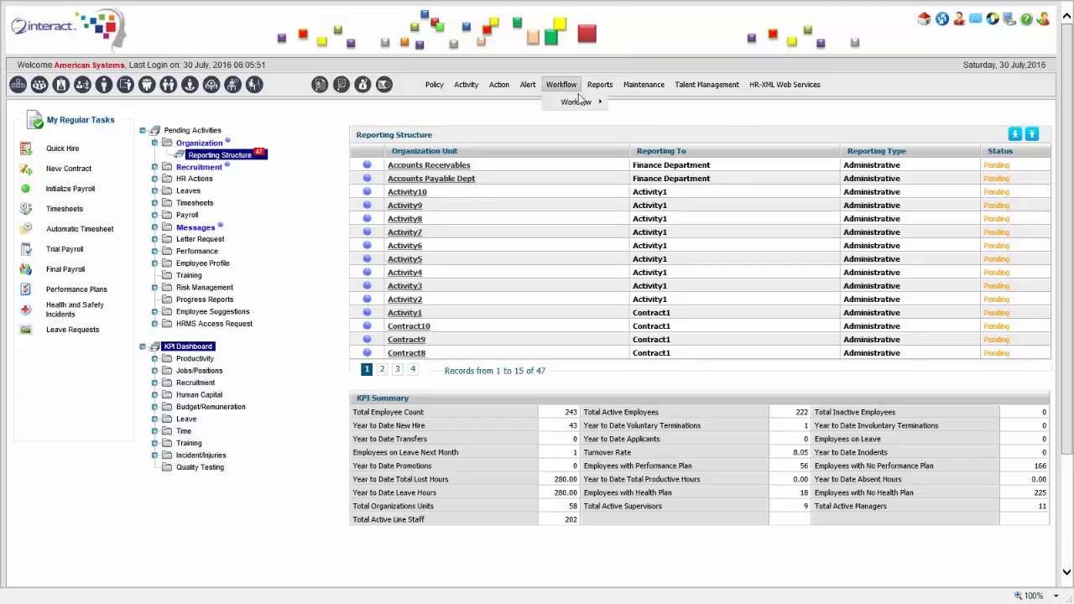
mouse_move(578, 102)
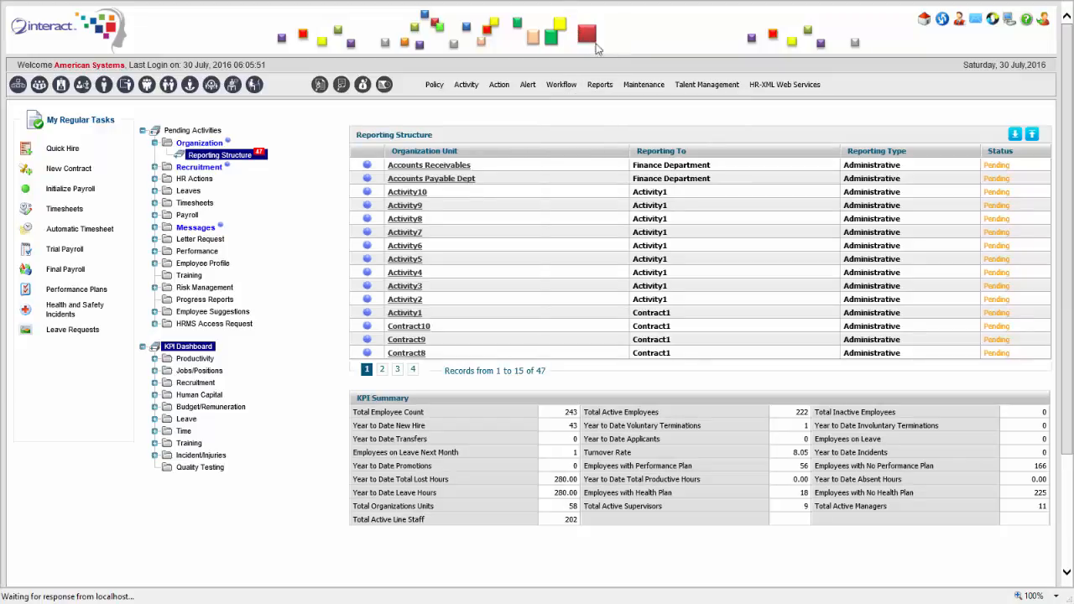